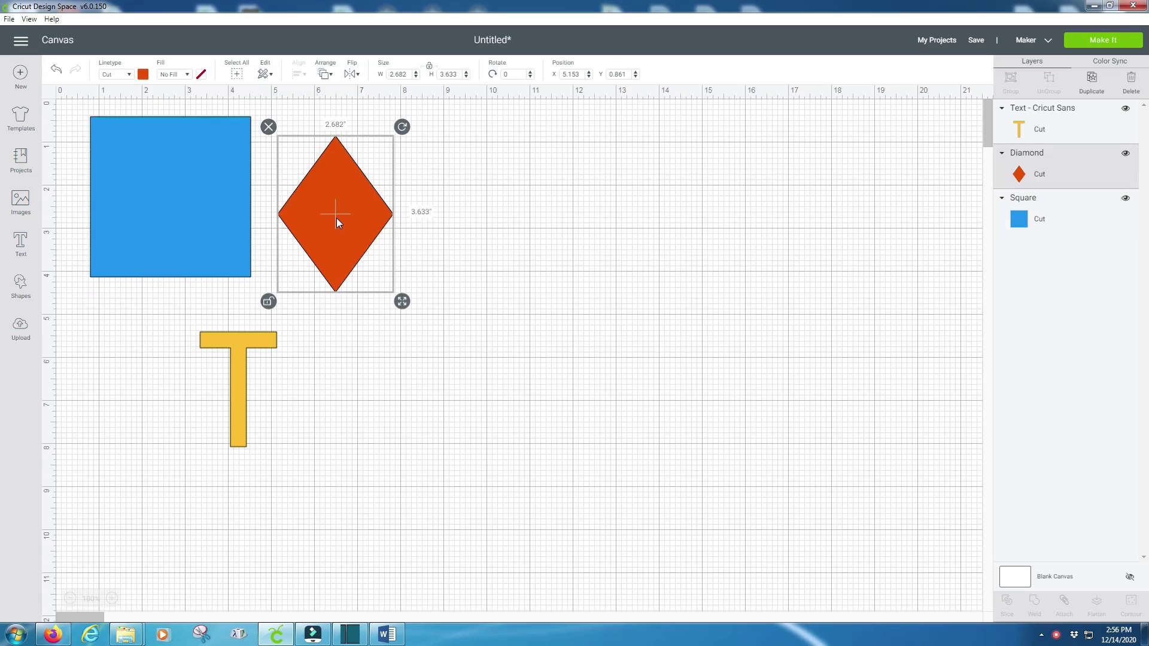
Group the blue square with the orange diamond overlapping its lower right side, and preview the cutting mats
{"action": "left_click_drag", "start_coordinate": [336, 218], "coordinate": [256, 236]}
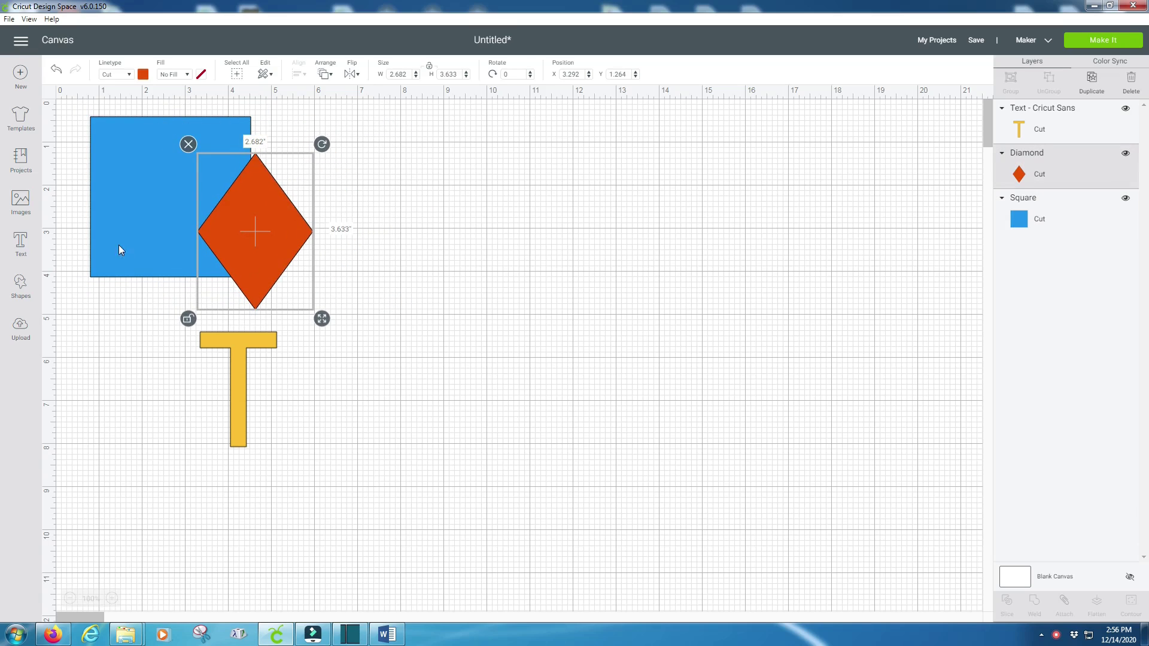
{"action": "left_click", "coordinate": [157, 239], "text": "shift"}
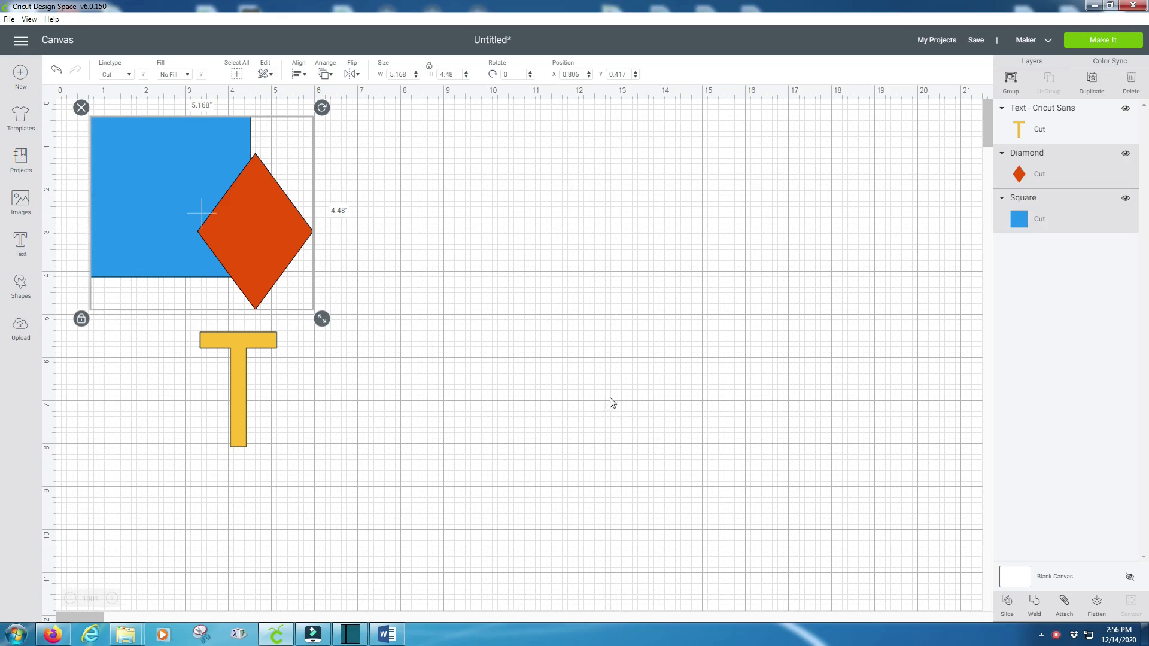
{"action": "left_click", "coordinate": [1010, 79]}
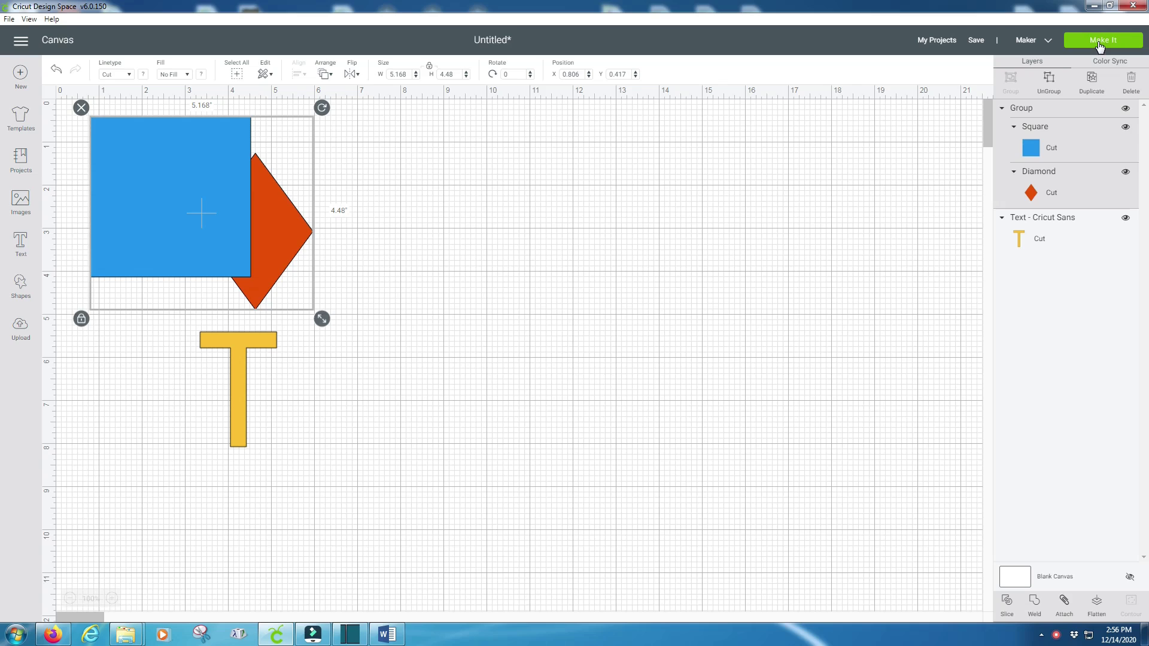
{"action": "left_click", "coordinate": [1099, 42]}
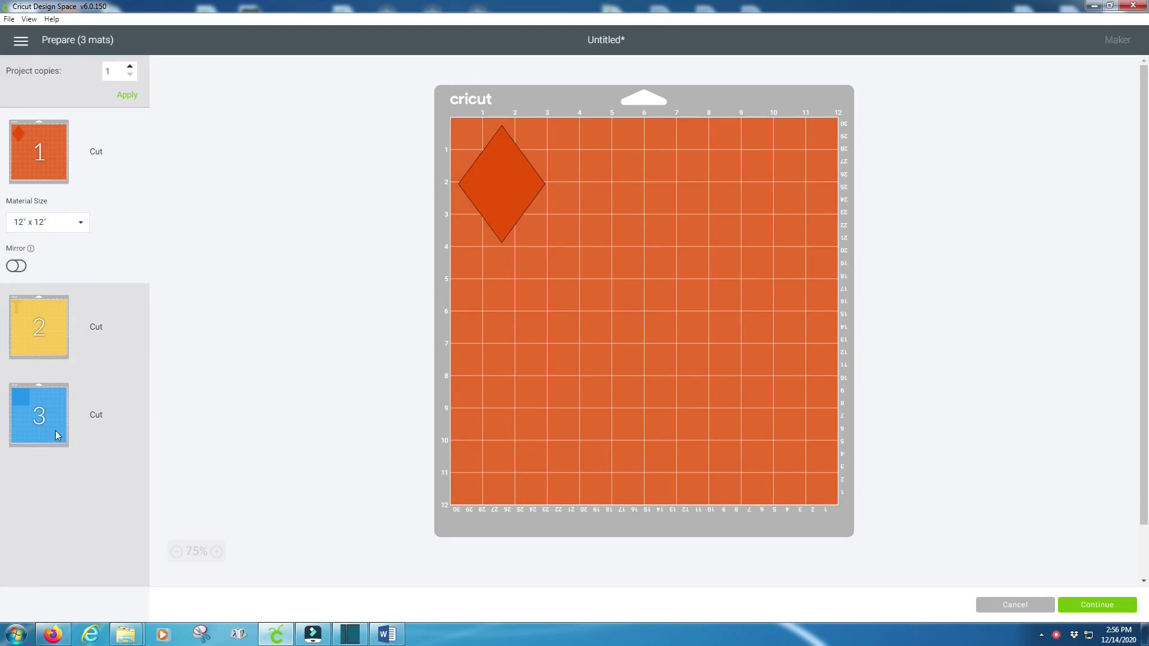
{"action": "left_click", "coordinate": [1016, 605]}
Shift the grouped shapes slightly, ungroup them and move the diamond clear of the square's right side
{"action": "left_click_drag", "start_coordinate": [131, 217], "coordinate": [154, 229]}
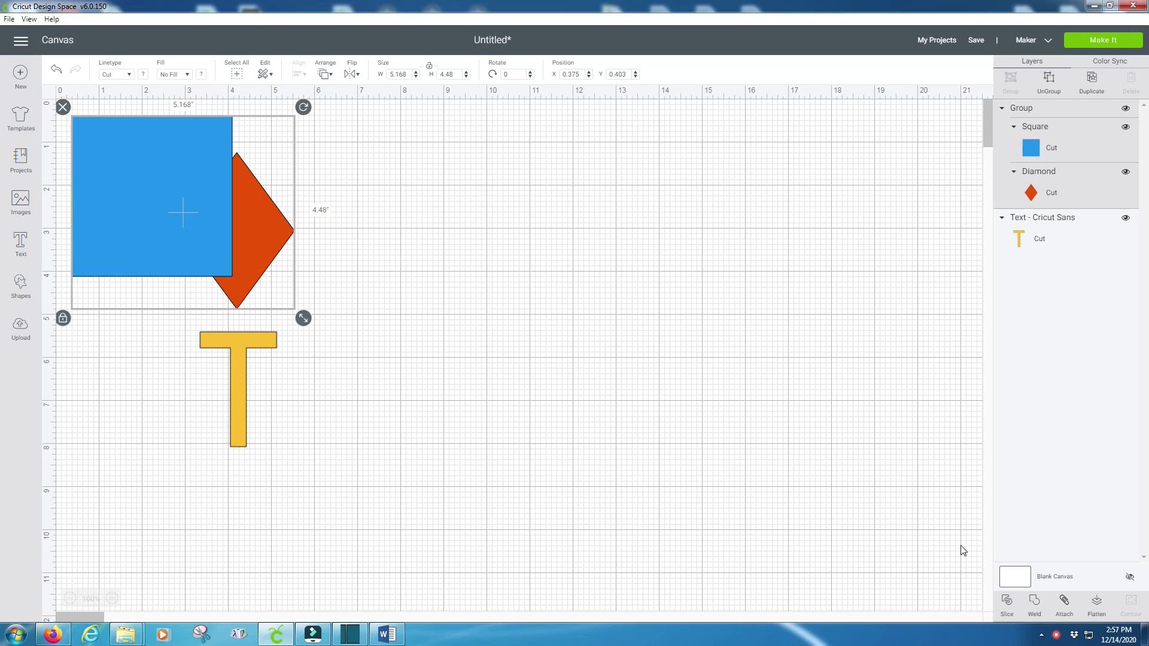
{"action": "left_click", "coordinate": [1049, 88]}
{"action": "left_click", "coordinate": [267, 229]}
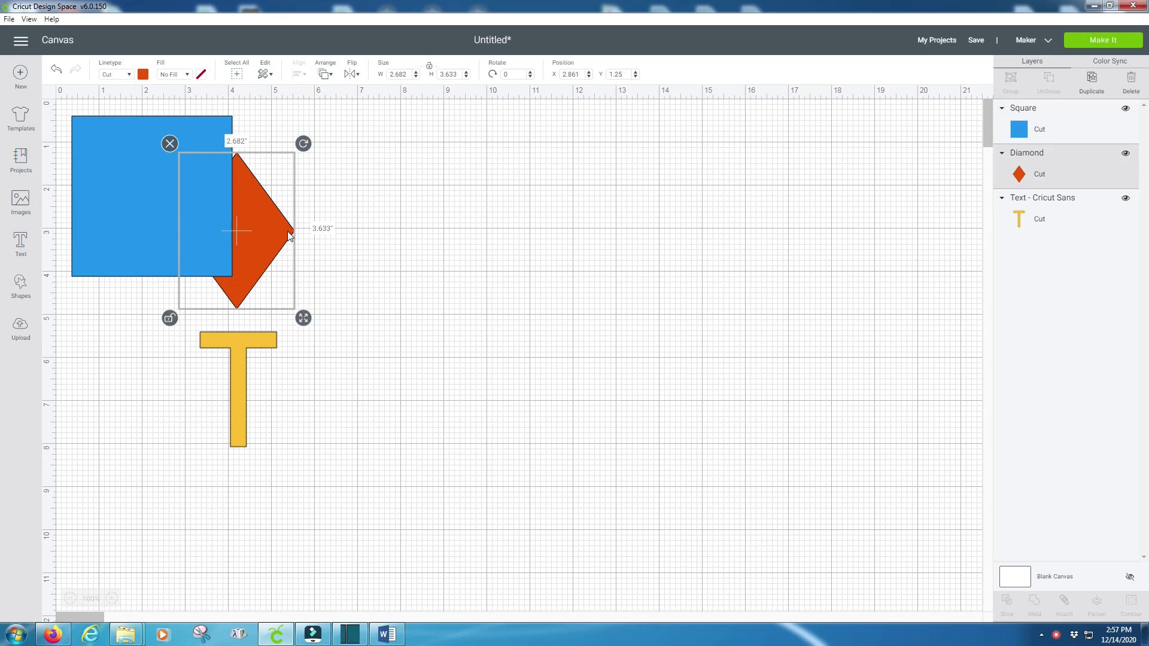
{"action": "left_click_drag", "start_coordinate": [289, 235], "coordinate": [366, 238]}
Send the diamond to the front and place it over the lower right part of the square
{"action": "left_click", "coordinate": [324, 73]}
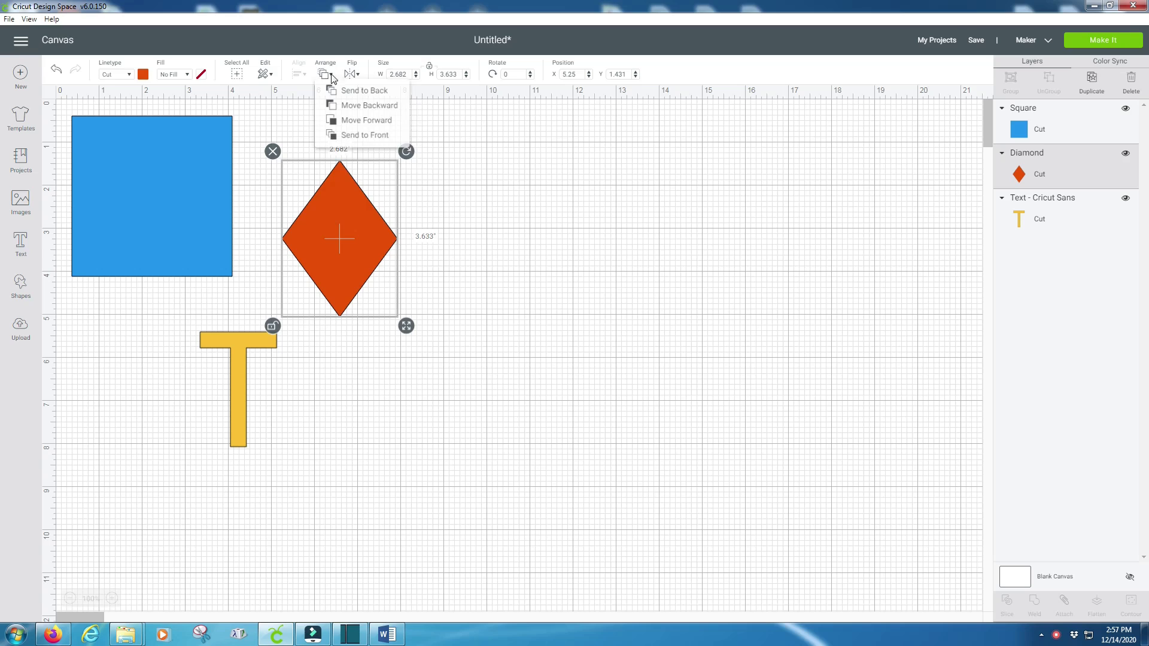
{"action": "left_click", "coordinate": [353, 138]}
{"action": "left_click_drag", "start_coordinate": [353, 240], "coordinate": [225, 235]}
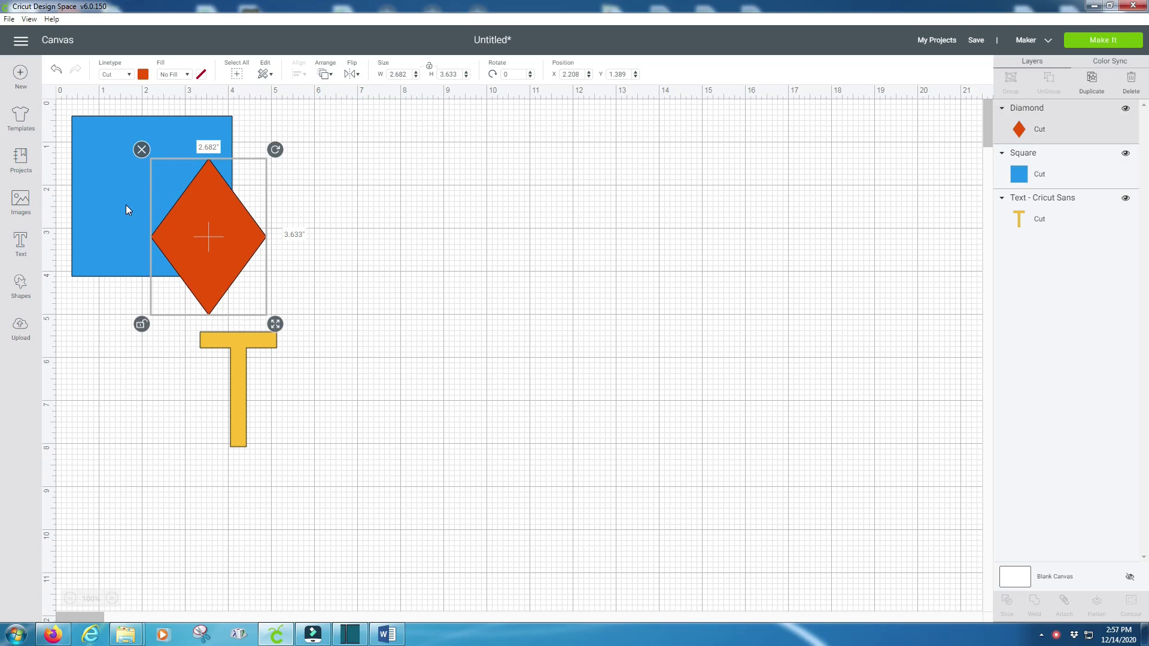
Attach the diamond to the square and preview the resulting cutting mats before returning to the canvas
{"action": "left_click", "coordinate": [89, 240], "text": "shift"}
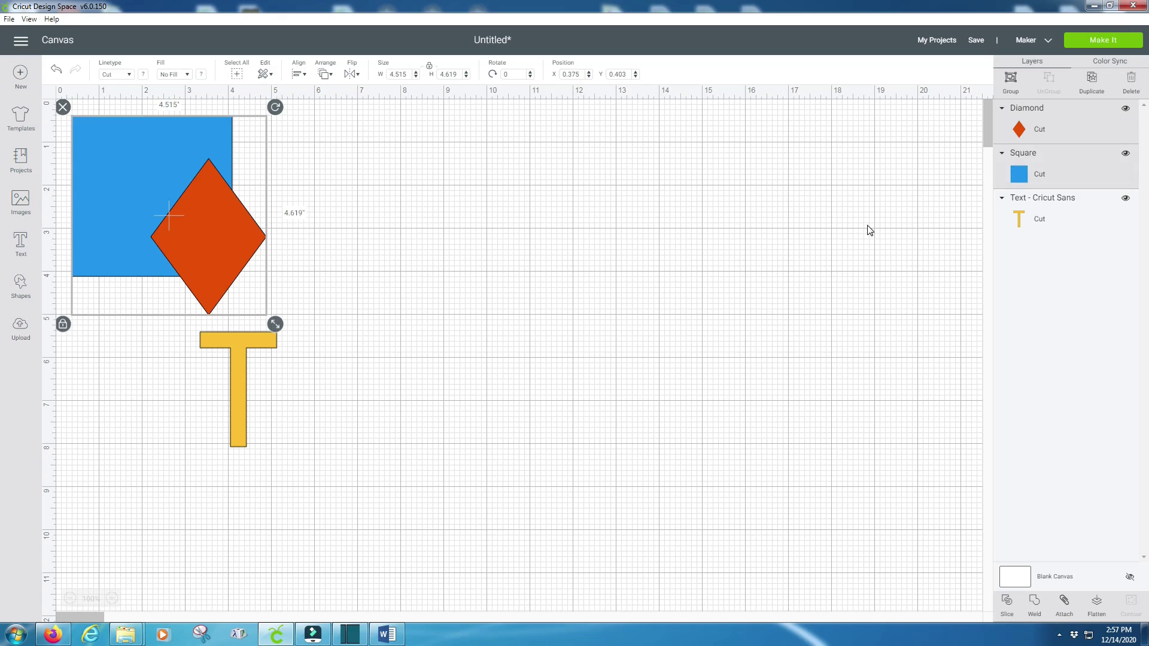
{"action": "left_click", "coordinate": [1068, 609]}
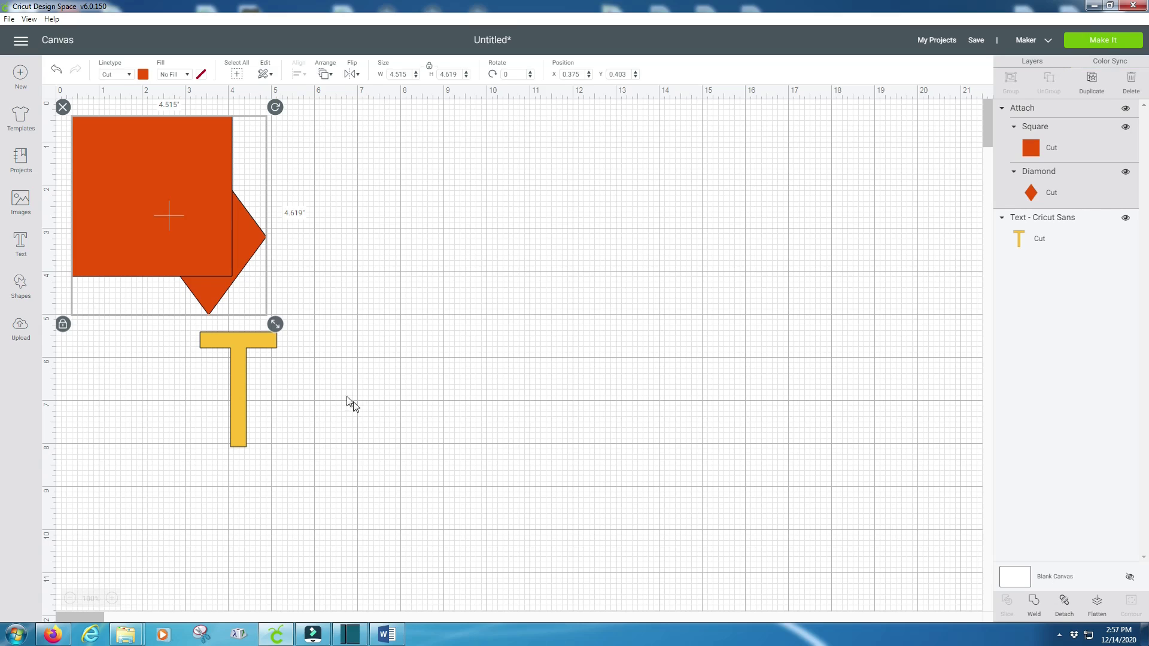
{"action": "left_click", "coordinate": [1093, 49]}
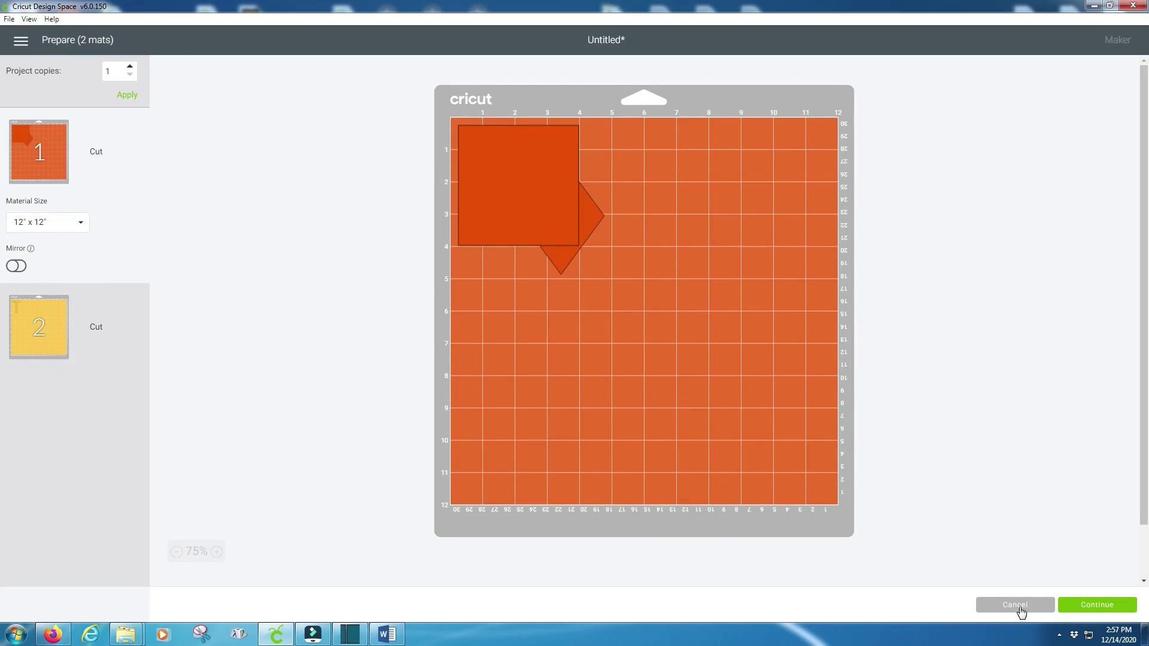
{"action": "left_click", "coordinate": [1020, 606]}
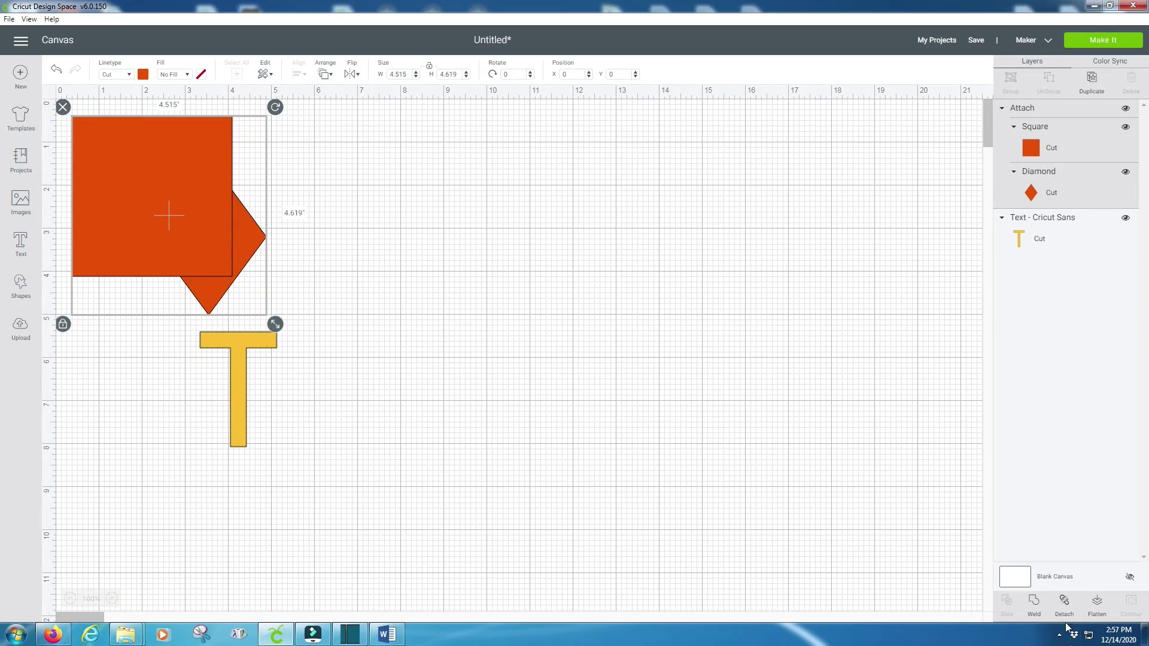
Detach the diamond from the square and recolor it blue once moved clear of the square
{"action": "left_click", "coordinate": [1064, 603]}
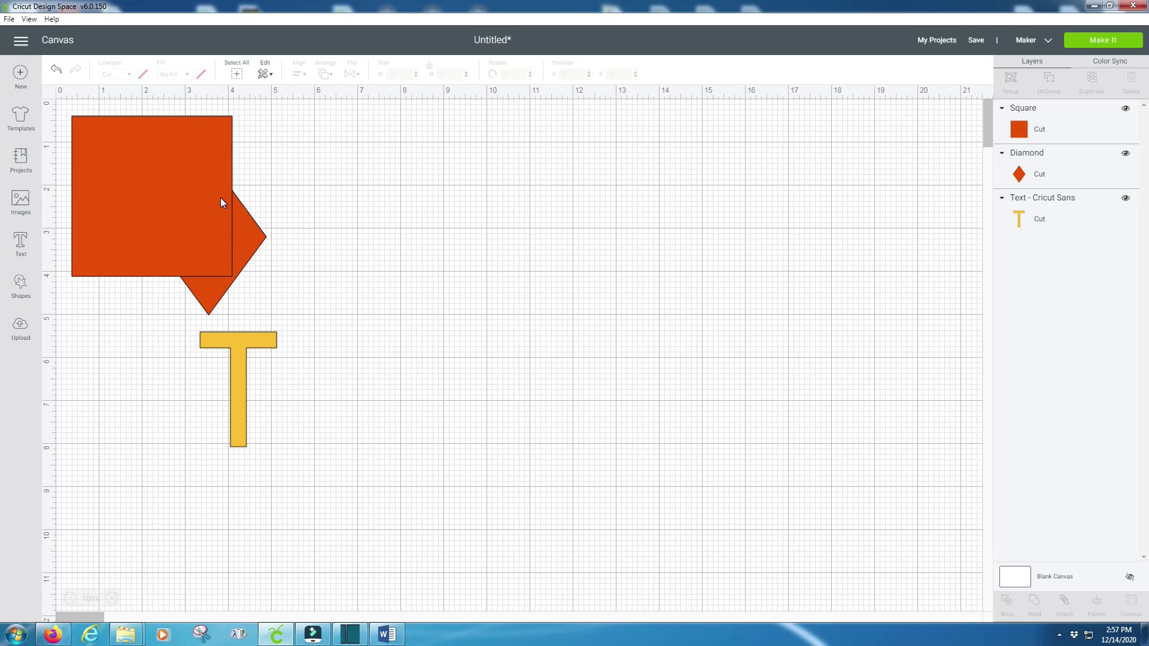
{"action": "left_click_drag", "start_coordinate": [242, 239], "coordinate": [427, 237]}
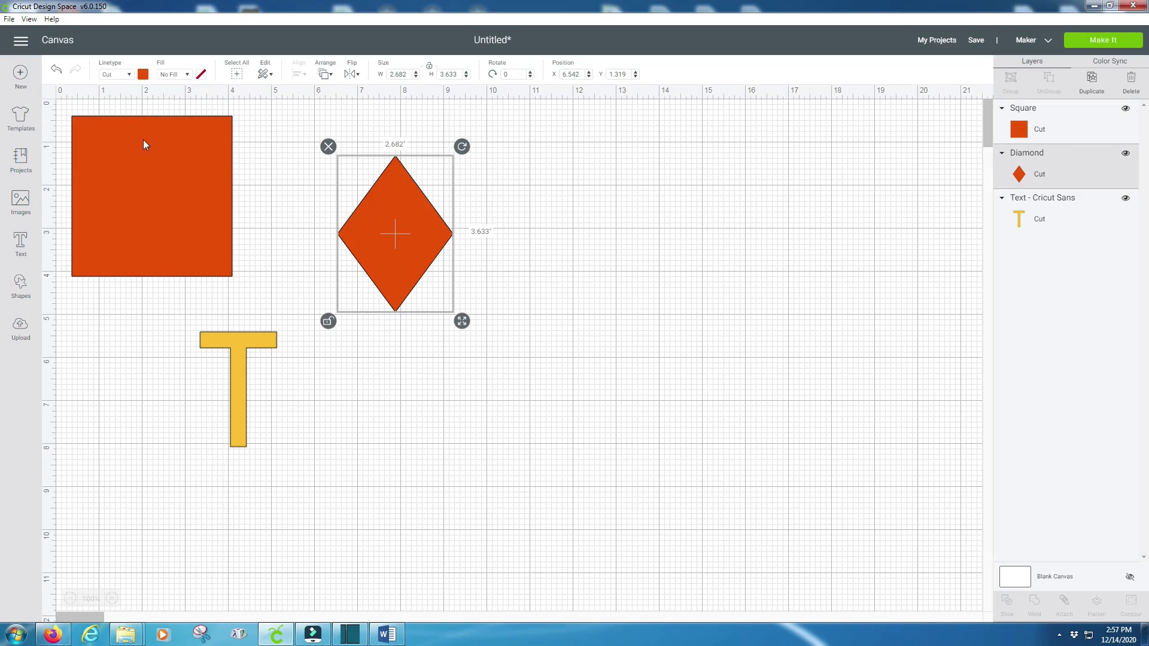
{"action": "left_click", "coordinate": [144, 74]}
{"action": "left_click", "coordinate": [201, 161]}
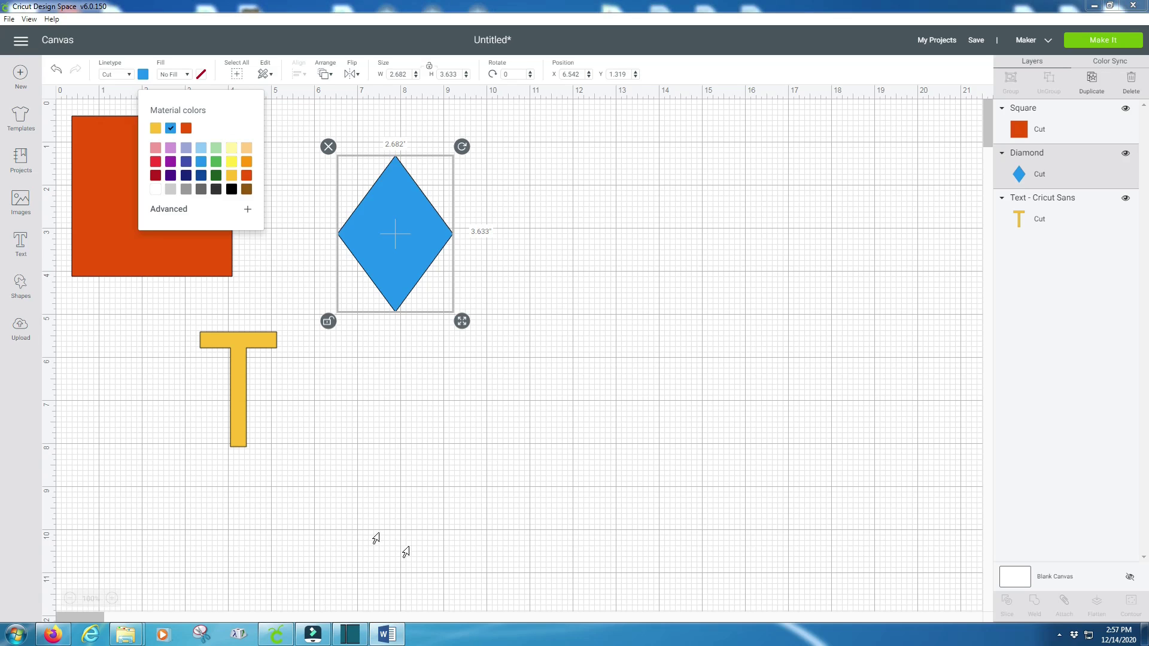
Send the yellow letter T to the front and place it on the orange square
{"action": "left_click", "coordinate": [239, 379]}
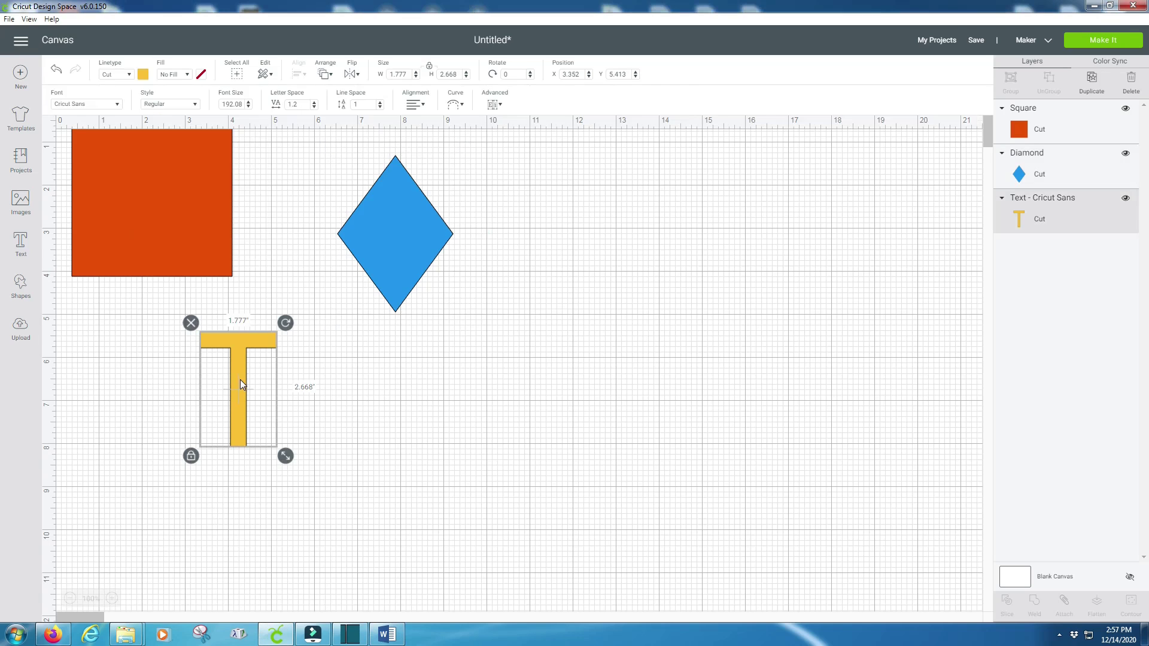
{"action": "left_click_drag", "start_coordinate": [239, 380], "coordinate": [181, 206]}
{"action": "left_click_drag", "start_coordinate": [209, 344], "coordinate": [240, 380]}
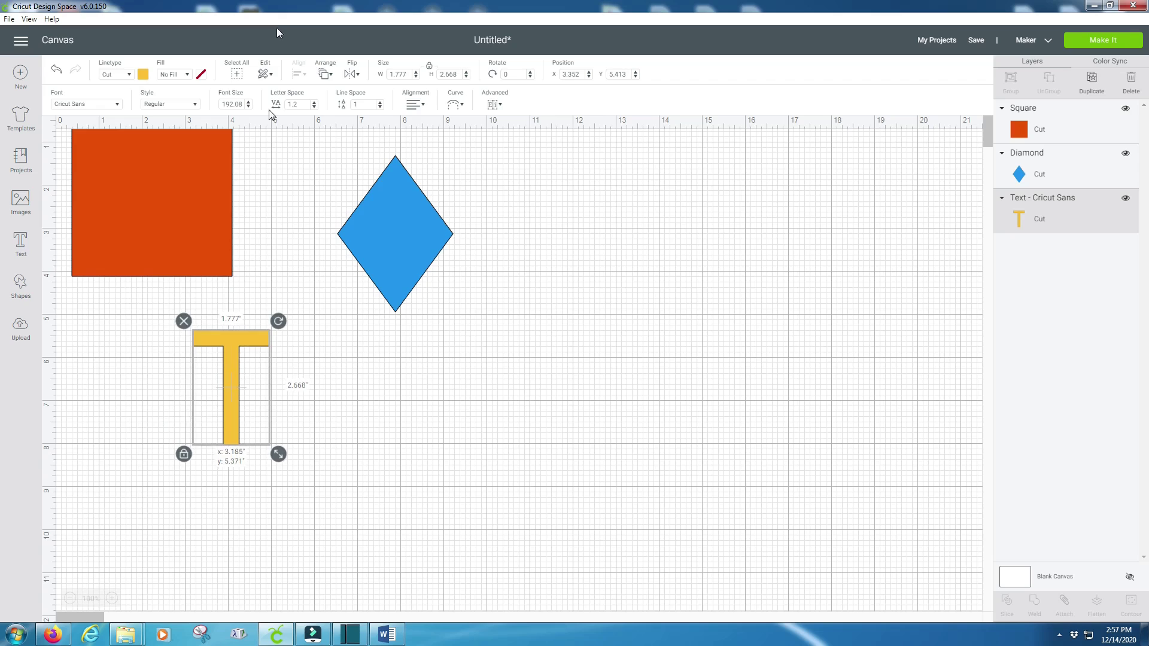
{"action": "left_click", "coordinate": [326, 74]}
{"action": "left_click", "coordinate": [356, 140]}
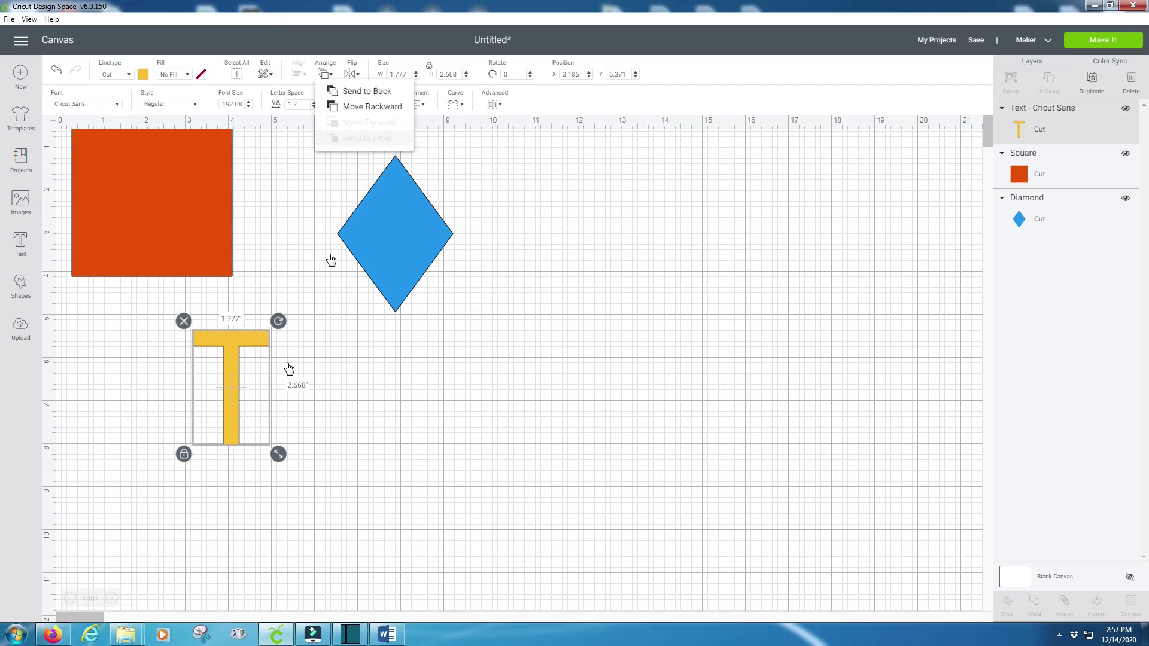
{"action": "left_click_drag", "start_coordinate": [222, 397], "coordinate": [129, 193]}
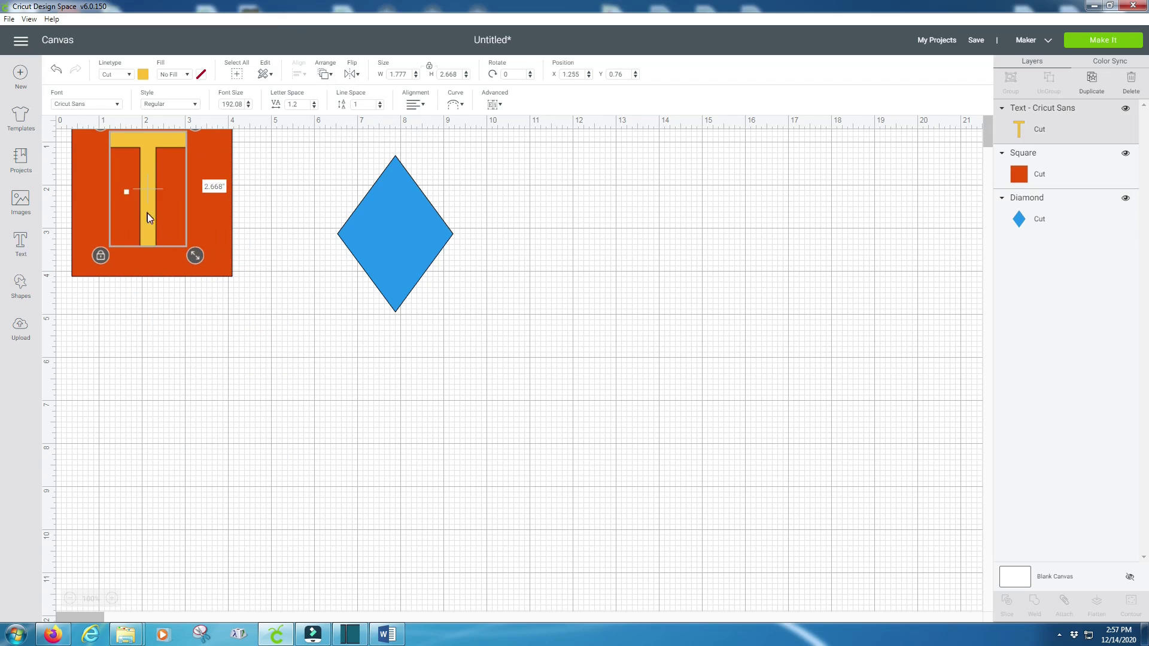
Group the letter T with the orange square and preview the cutting mats
{"action": "left_click", "coordinate": [220, 239], "text": "shift"}
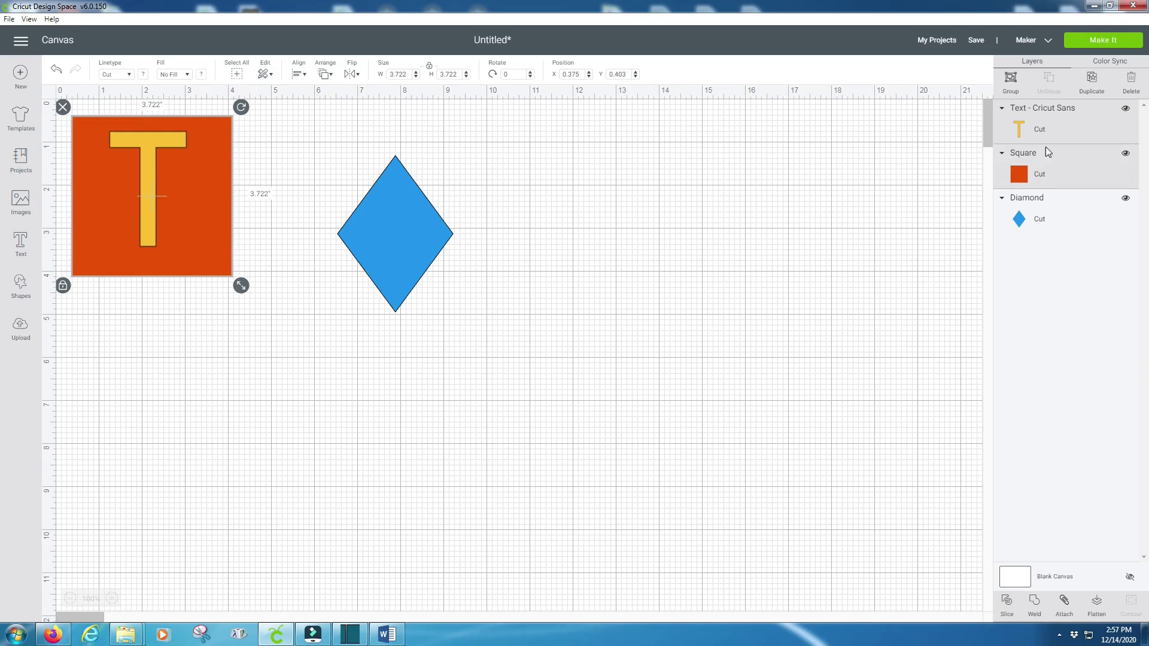
{"action": "left_click", "coordinate": [1010, 84]}
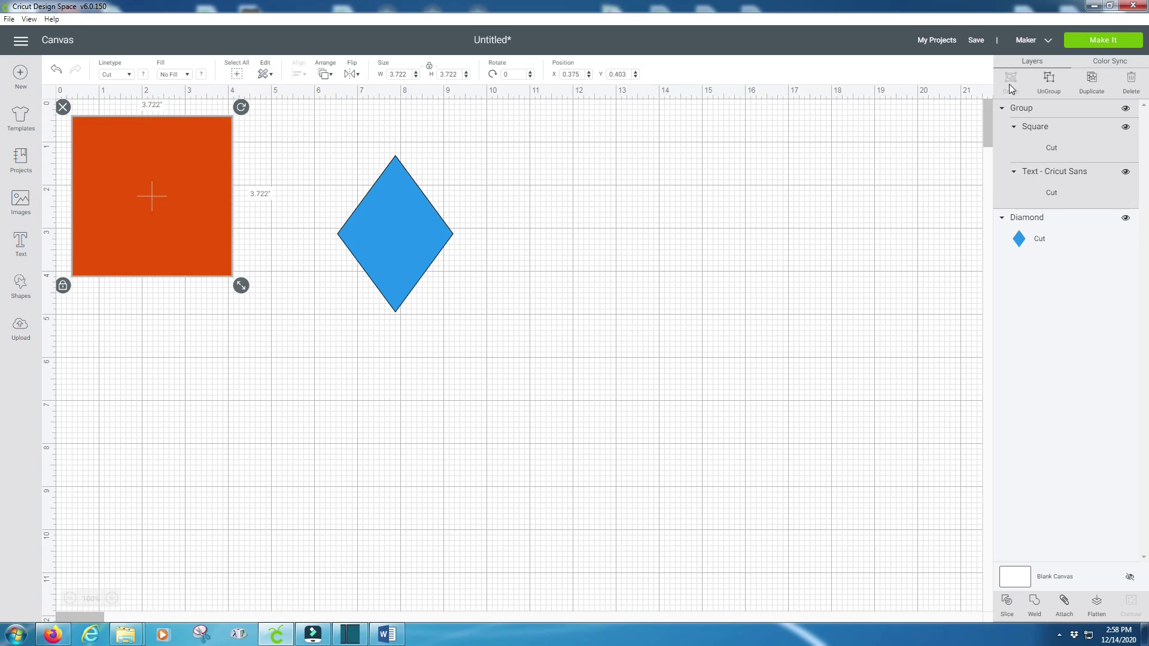
{"action": "left_click", "coordinate": [1101, 41]}
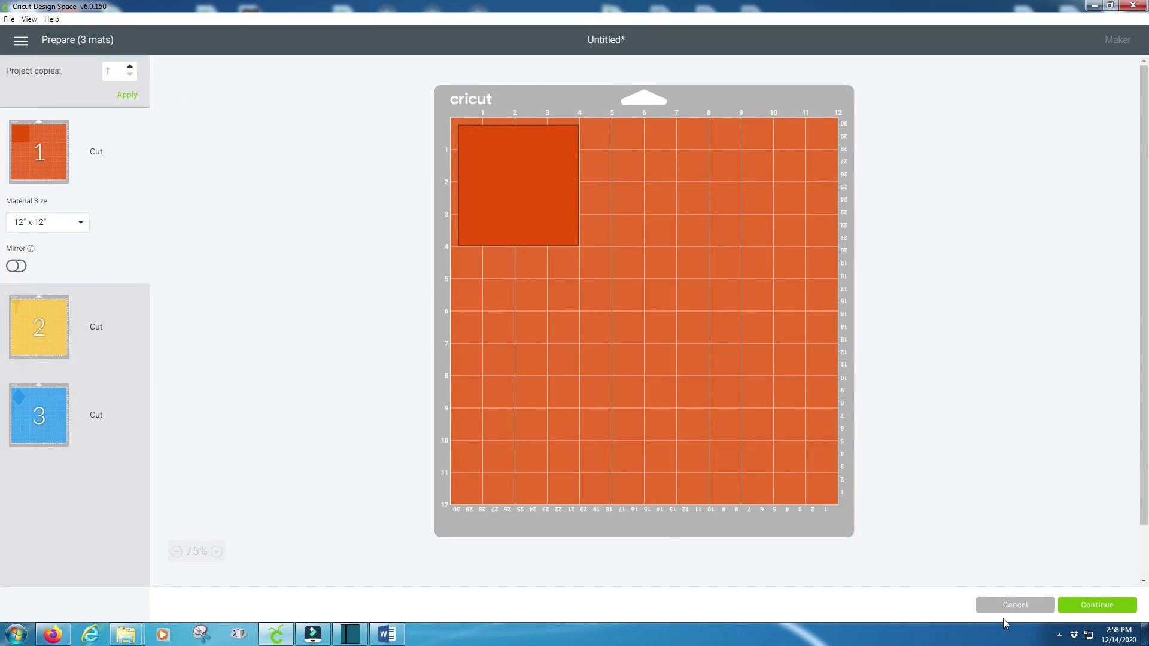
{"action": "left_click", "coordinate": [1015, 605]}
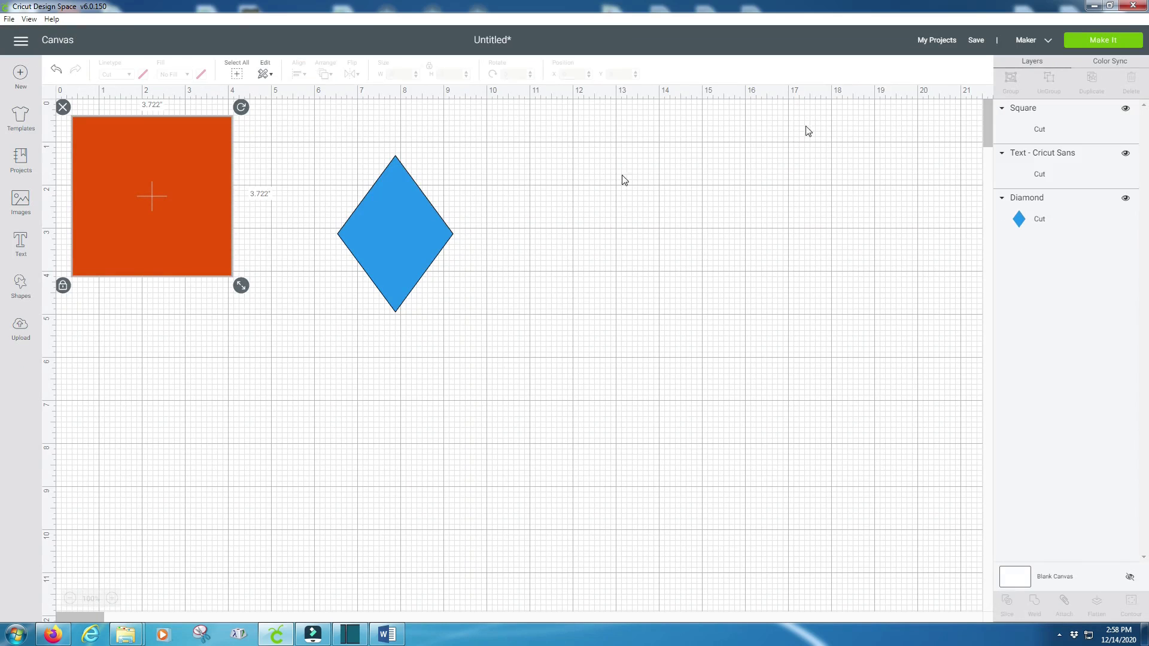
Move the square down the canvas, and send the letter T to the front, placed inside the square
{"action": "left_click_drag", "start_coordinate": [134, 209], "coordinate": [116, 382]}
{"action": "left_click_drag", "start_coordinate": [146, 193], "coordinate": [243, 196]}
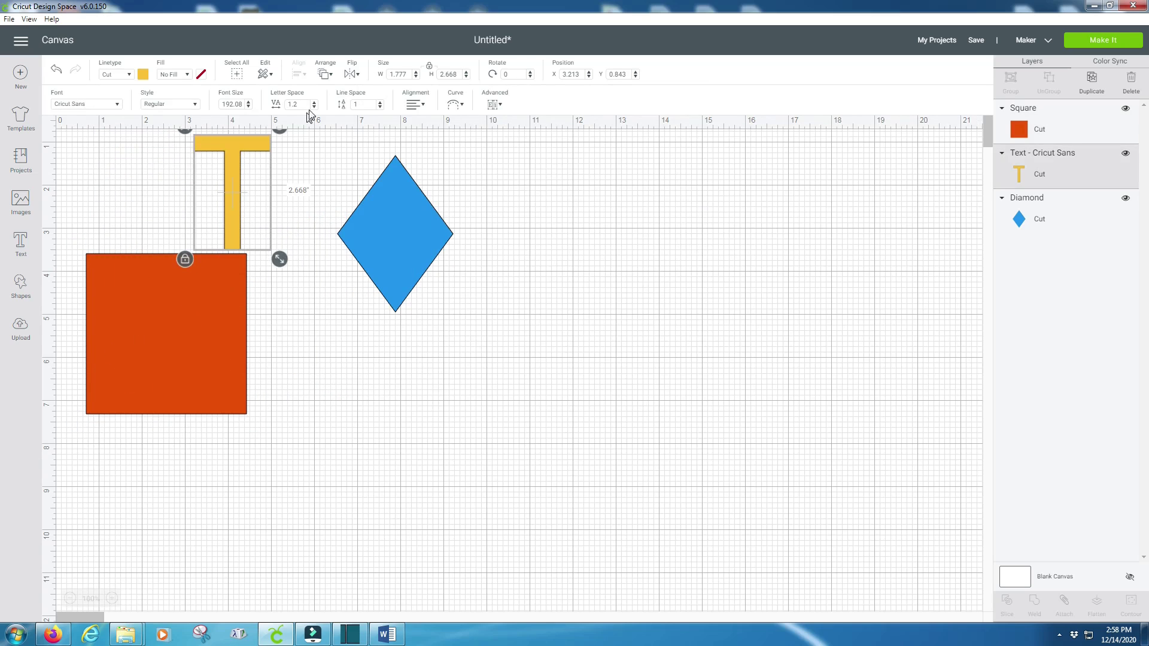
{"action": "left_click", "coordinate": [329, 82]}
{"action": "left_click", "coordinate": [342, 137]}
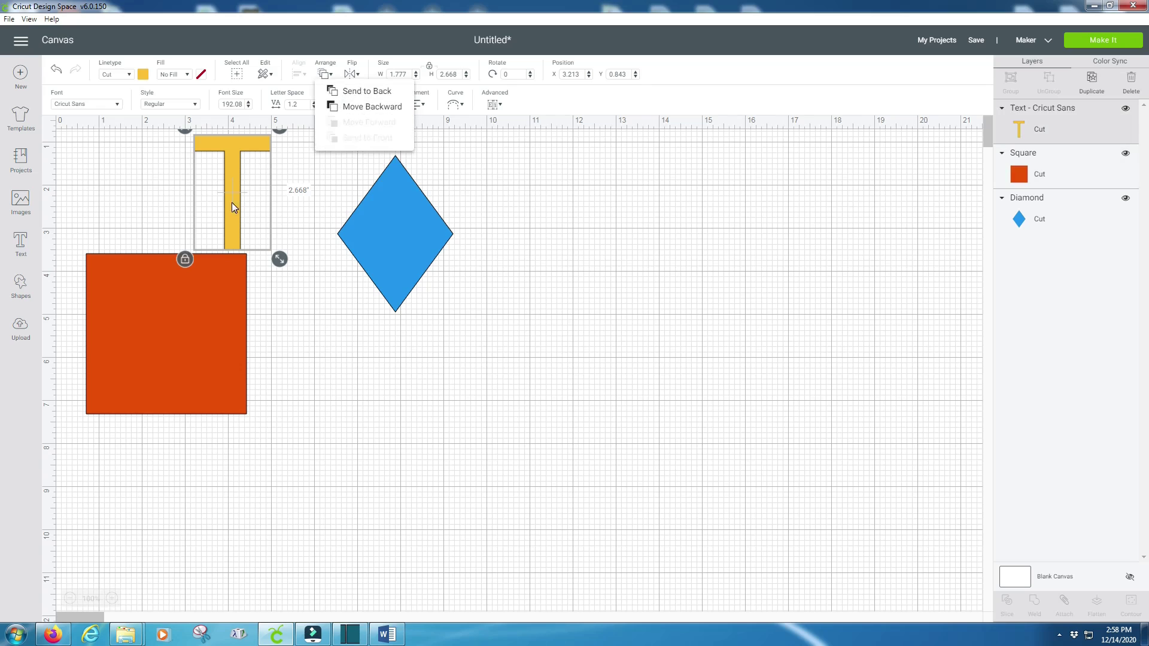
{"action": "left_click_drag", "start_coordinate": [269, 156], "coordinate": [202, 299]}
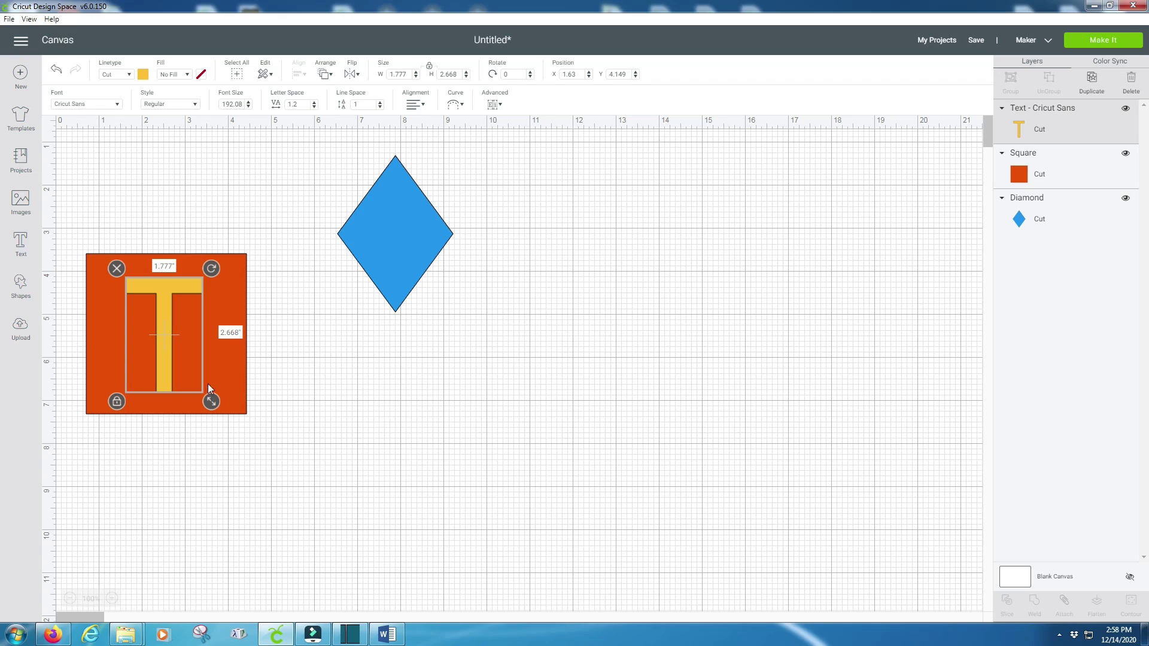
Attach the letter T to the square and preview how they are laid out on the cutting mats
{"action": "left_click", "coordinate": [236, 309]}
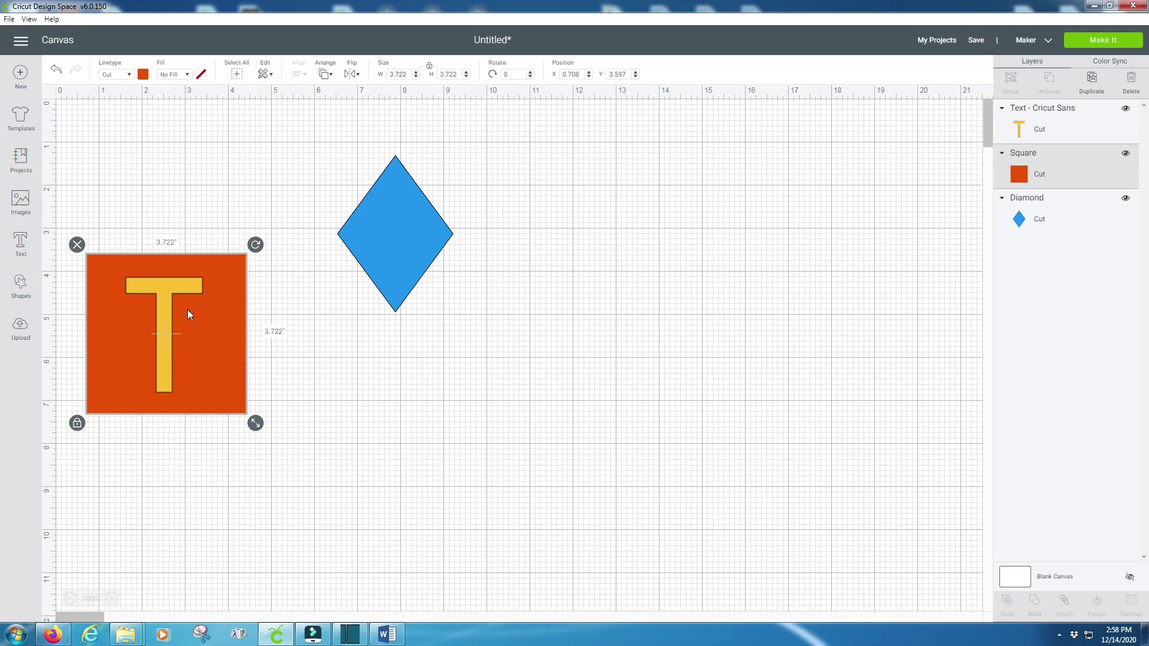
{"action": "left_click", "coordinate": [160, 315], "text": "shift"}
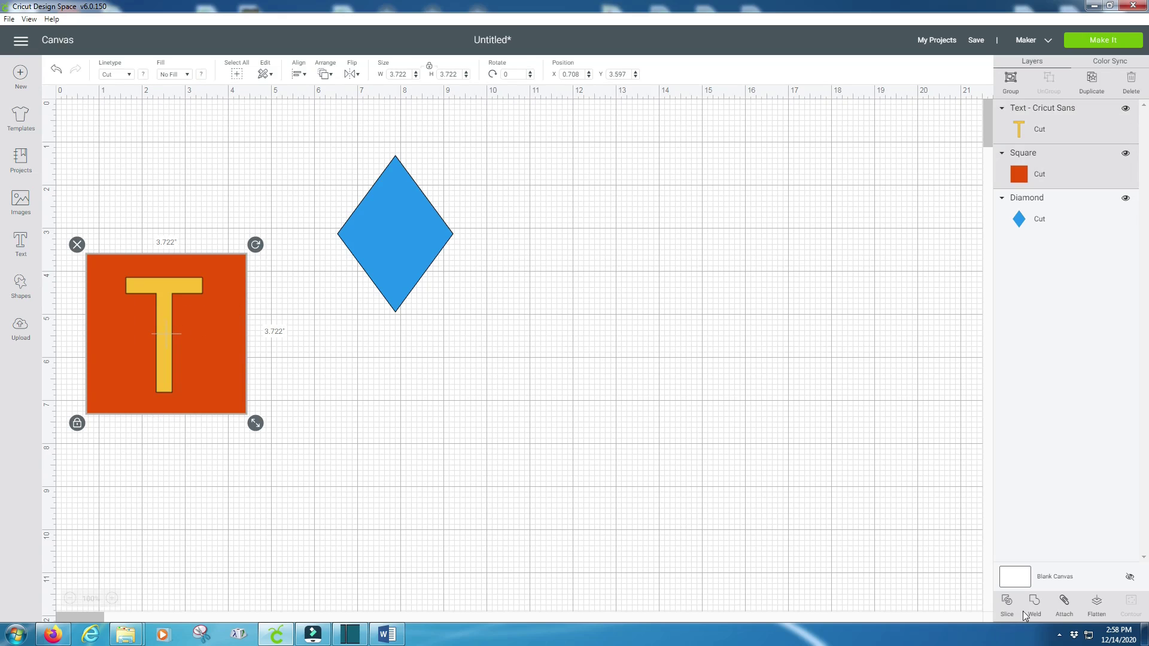
{"action": "left_click", "coordinate": [1065, 603]}
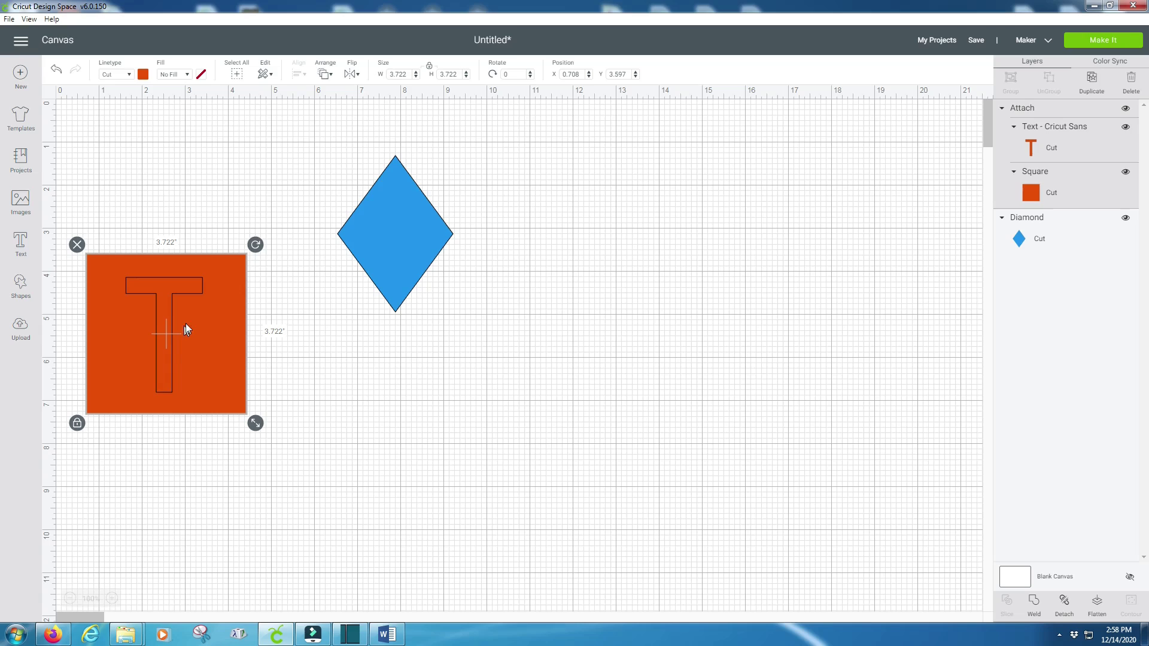
{"action": "left_click", "coordinate": [1103, 41]}
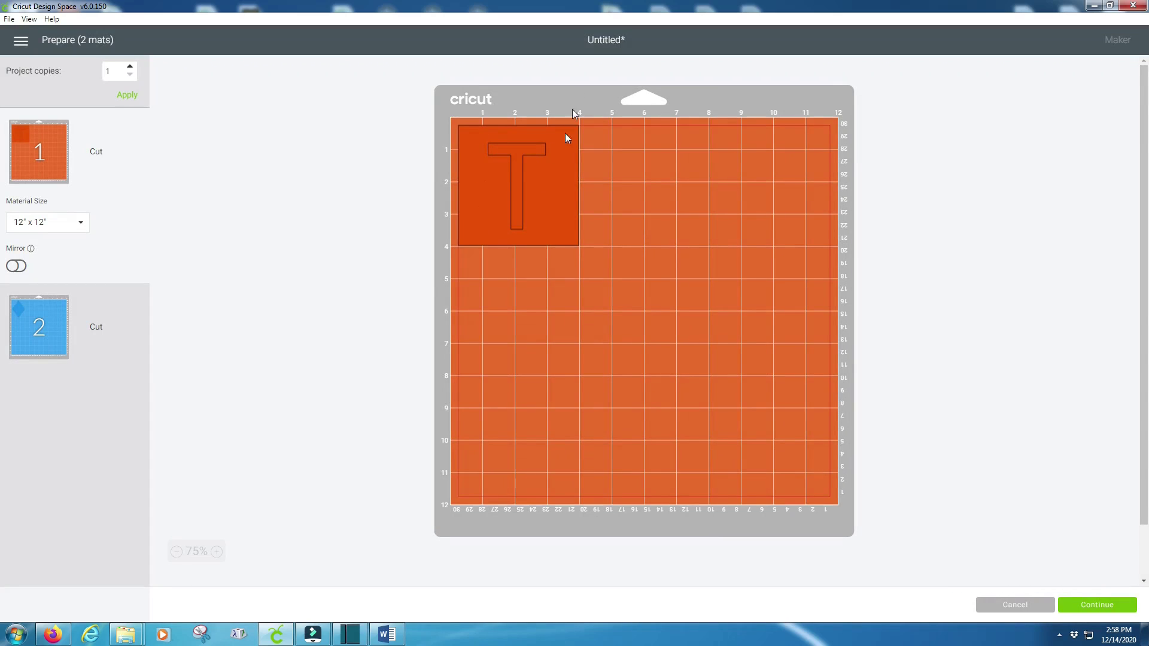
{"action": "left_click", "coordinate": [1015, 605]}
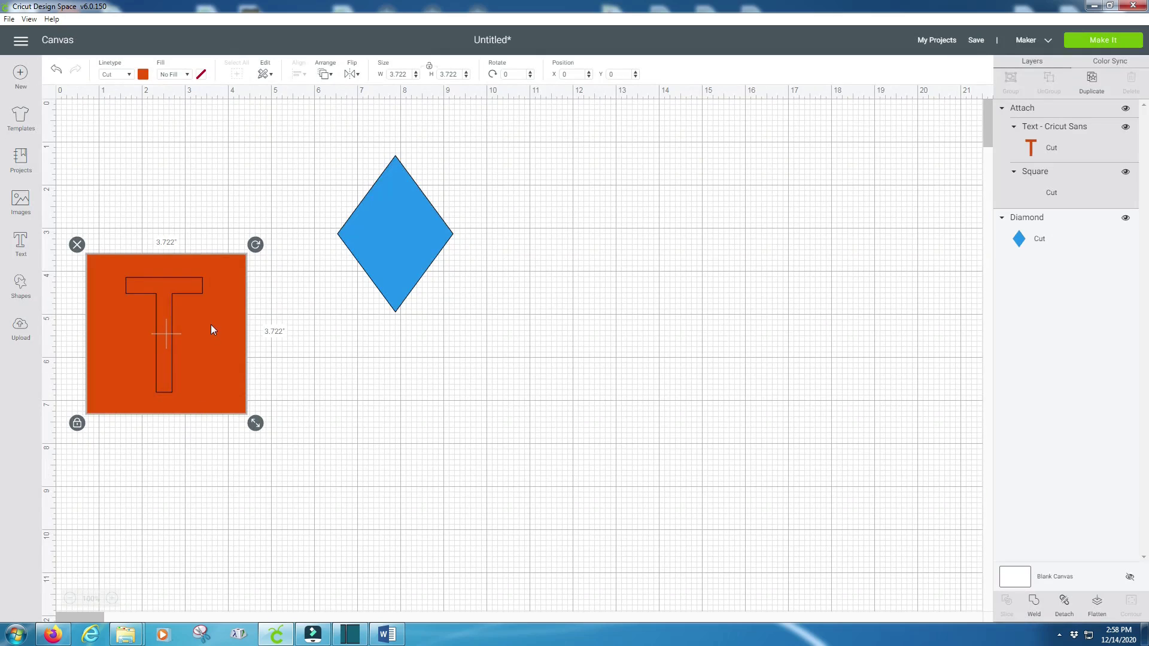
Detach the letter T from the square, moving the T far to the right and the square up near the canvas origin
{"action": "left_click", "coordinate": [1064, 603]}
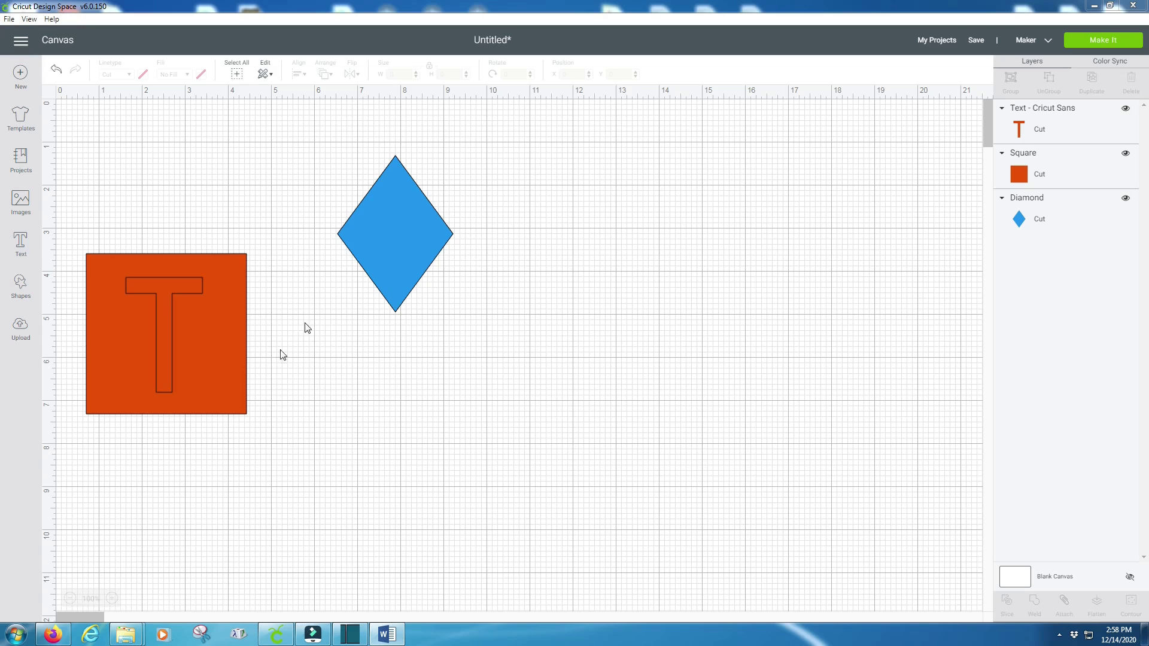
{"action": "left_click_drag", "start_coordinate": [146, 314], "coordinate": [543, 398]}
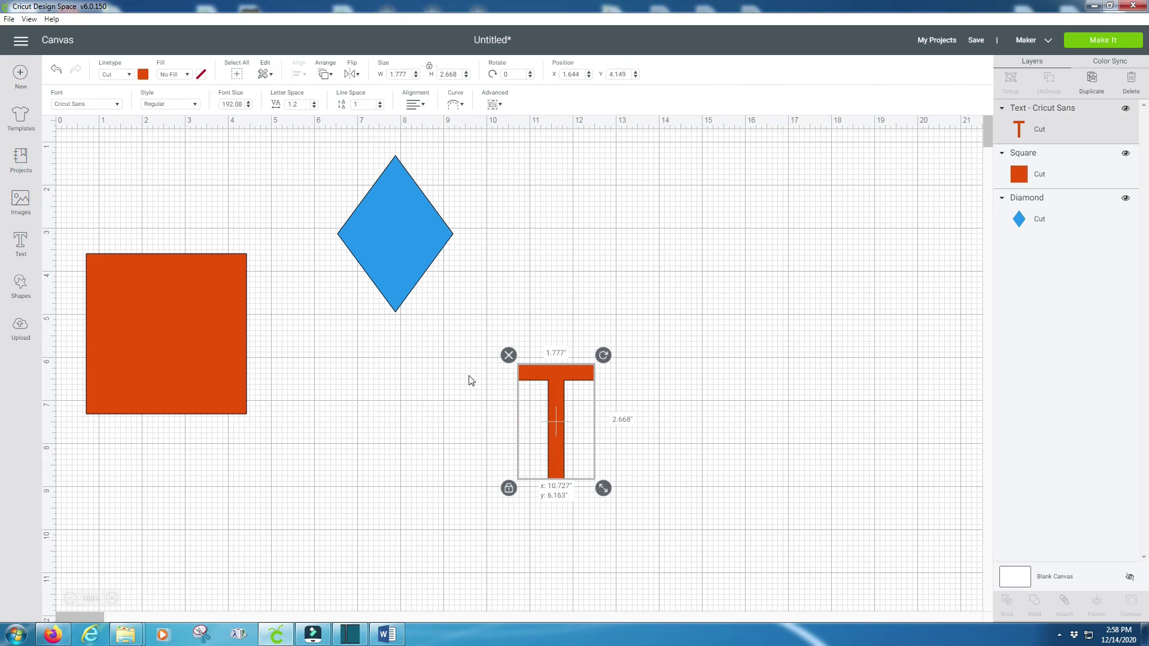
{"action": "left_click_drag", "start_coordinate": [186, 345], "coordinate": [208, 214]}
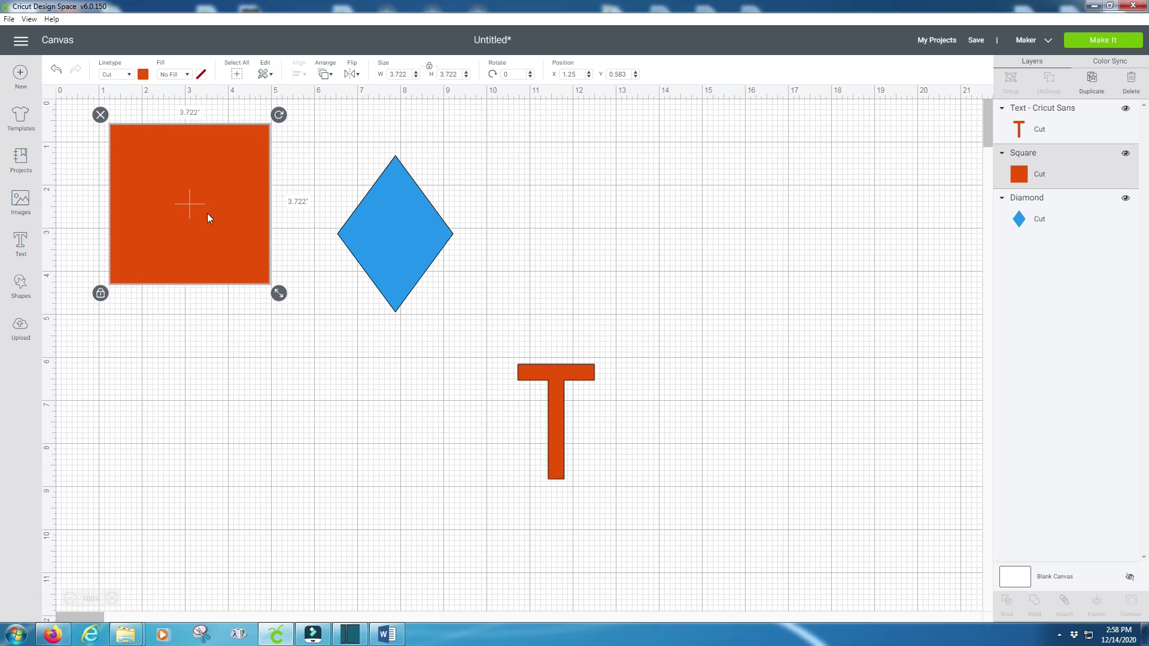
Send the blue diamond to the front and place it overlapping the lower-right corner of the orange square
{"action": "left_click", "coordinate": [428, 233]}
{"action": "left_click_drag", "start_coordinate": [427, 231], "coordinate": [353, 335]}
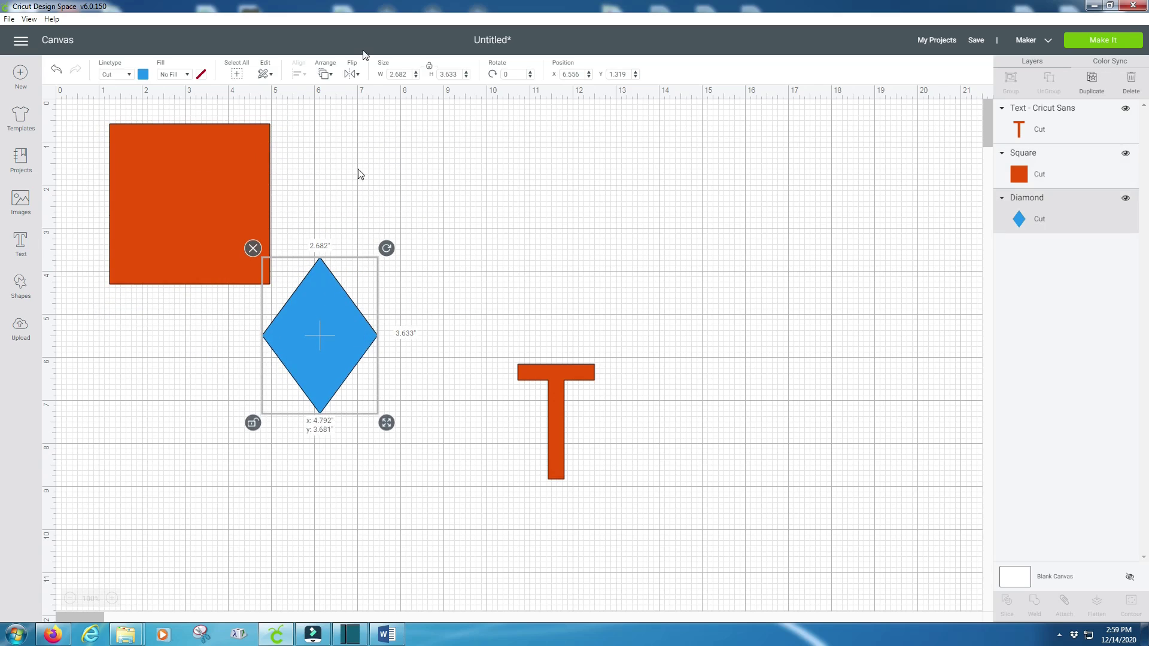
{"action": "left_click", "coordinate": [326, 74]}
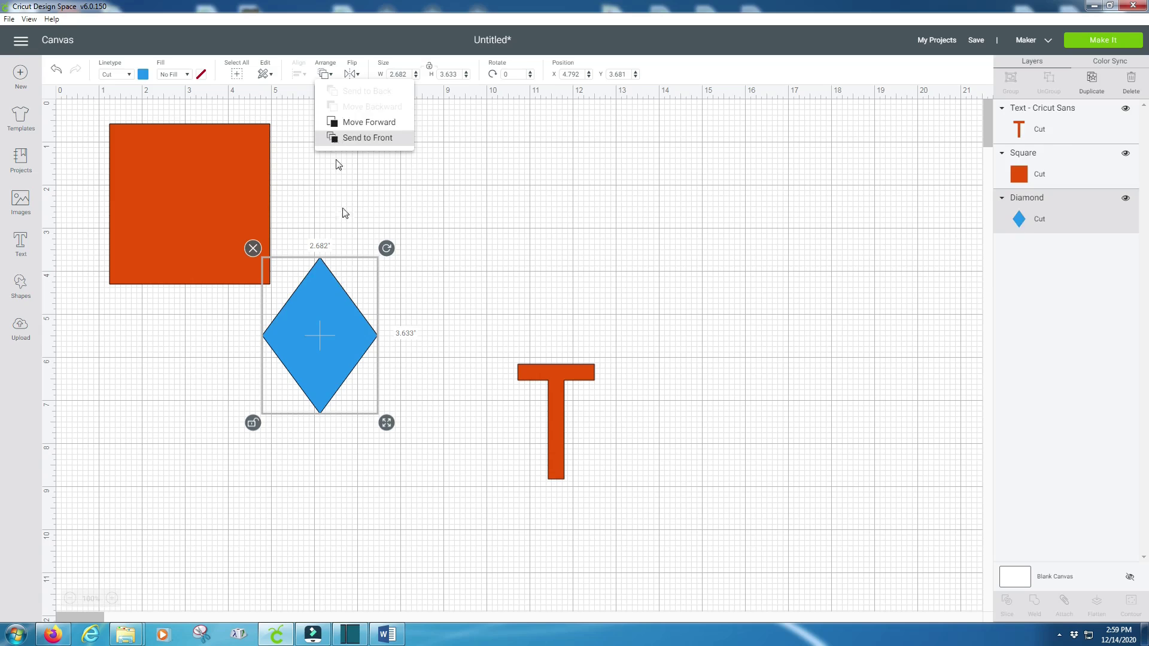
{"action": "left_click", "coordinate": [335, 137]}
{"action": "left_click_drag", "start_coordinate": [325, 302], "coordinate": [252, 240]}
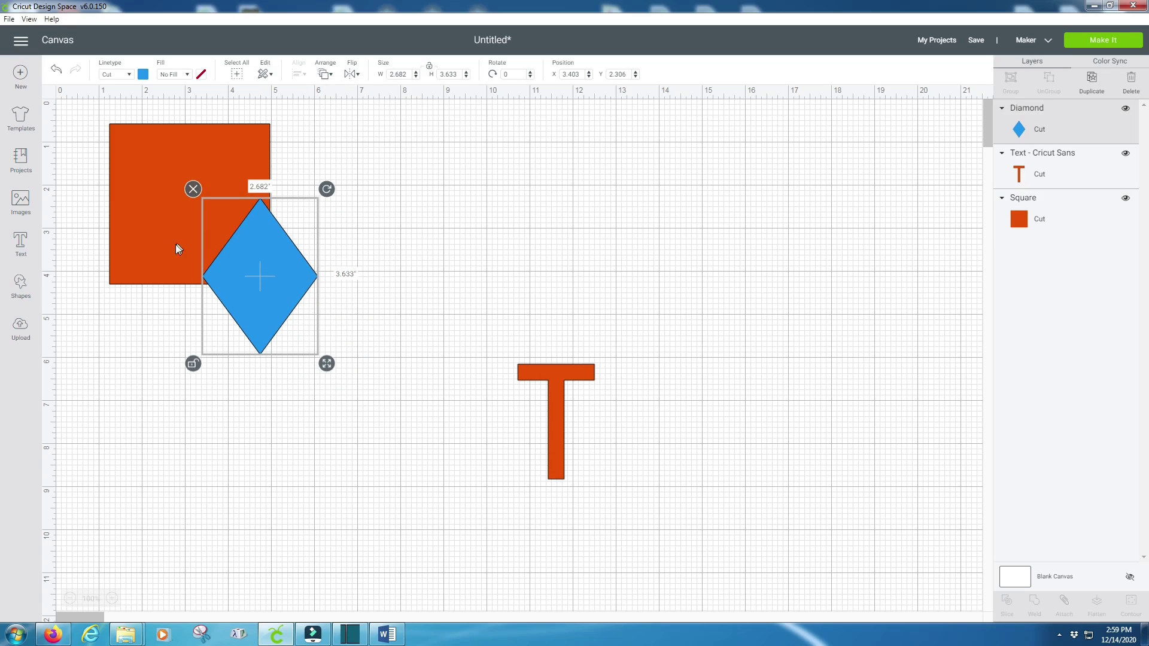
Weld the diamond and the square into one shape, and preview the cutting mats
{"action": "left_click", "coordinate": [142, 259], "text": "shift"}
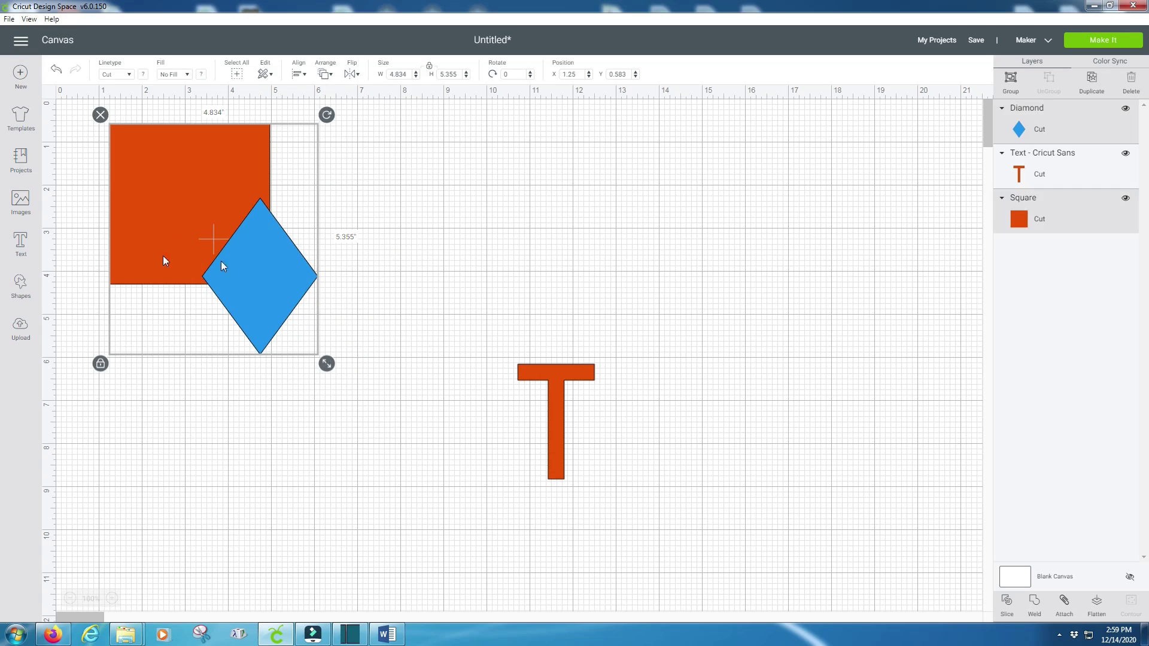
{"action": "left_click", "coordinate": [1032, 604]}
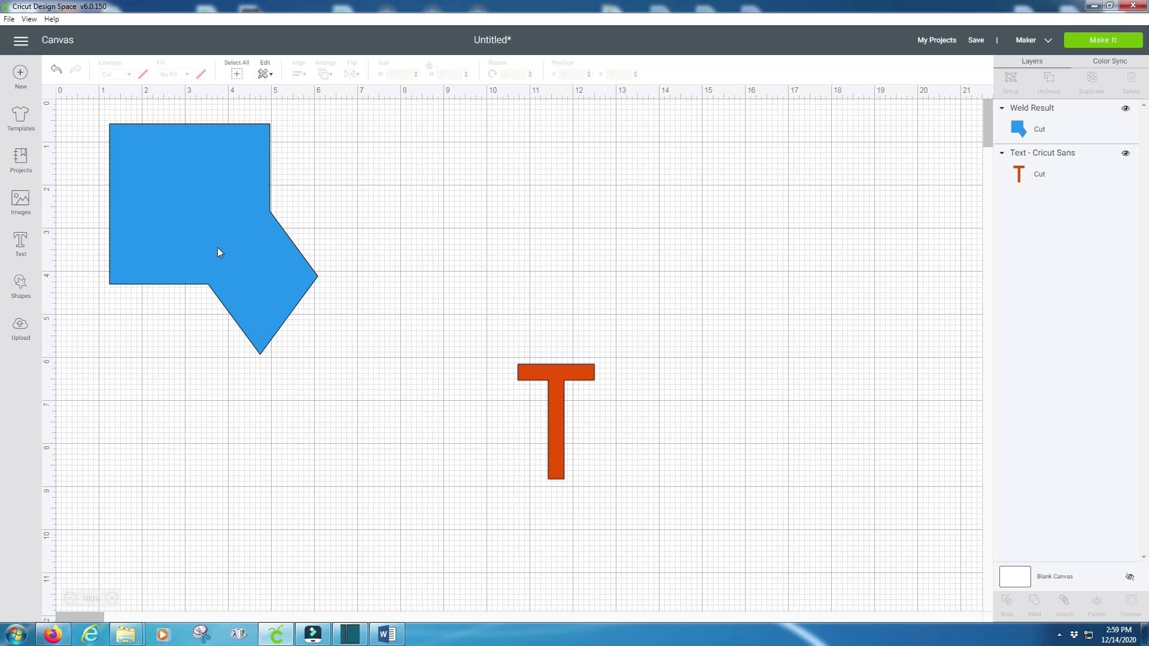
{"action": "left_click", "coordinate": [1081, 42]}
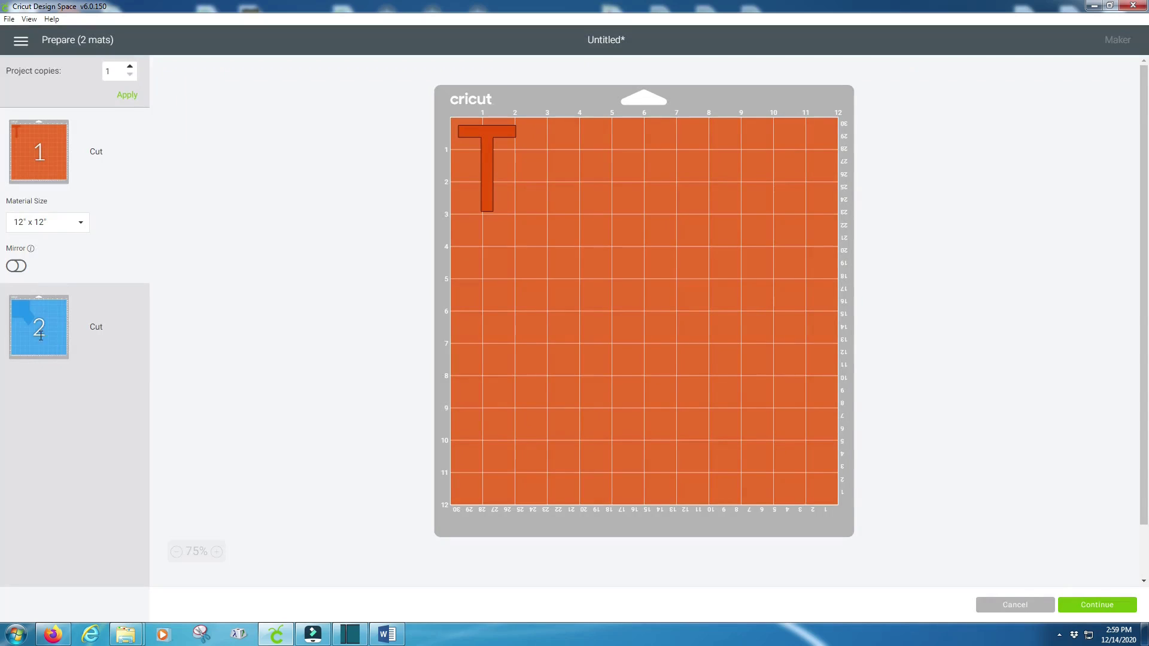
{"action": "left_click", "coordinate": [998, 606]}
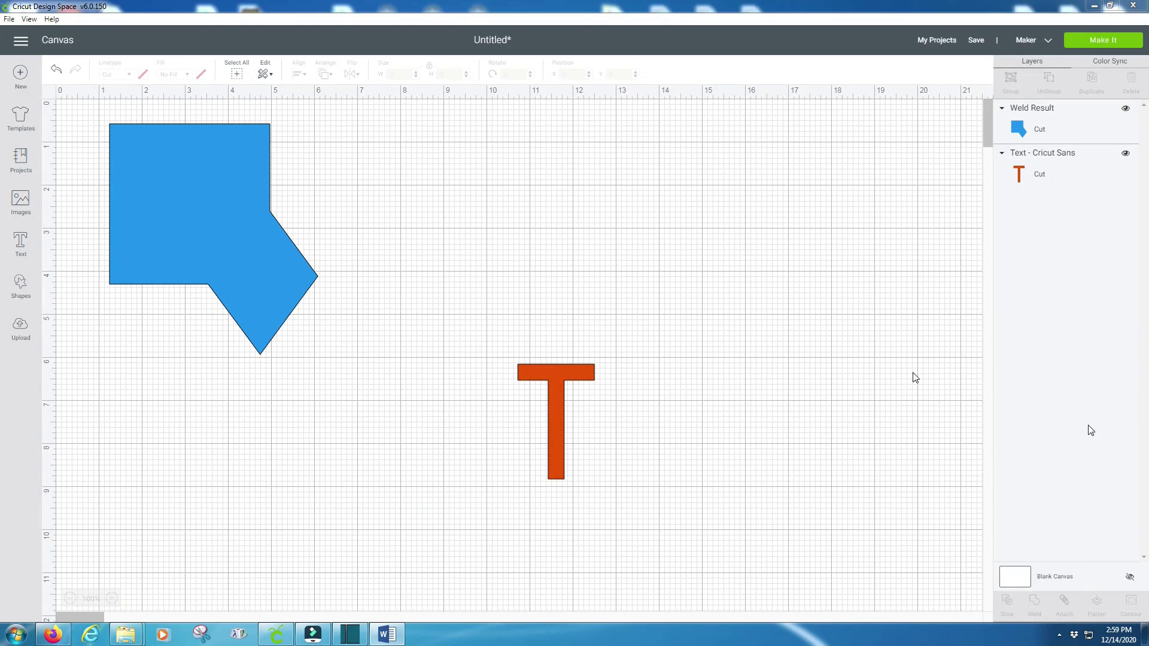
Add a circle about 3.64" wide above the letter T and color it white
{"action": "left_click", "coordinate": [21, 286]}
{"action": "left_click", "coordinate": [113, 205]}
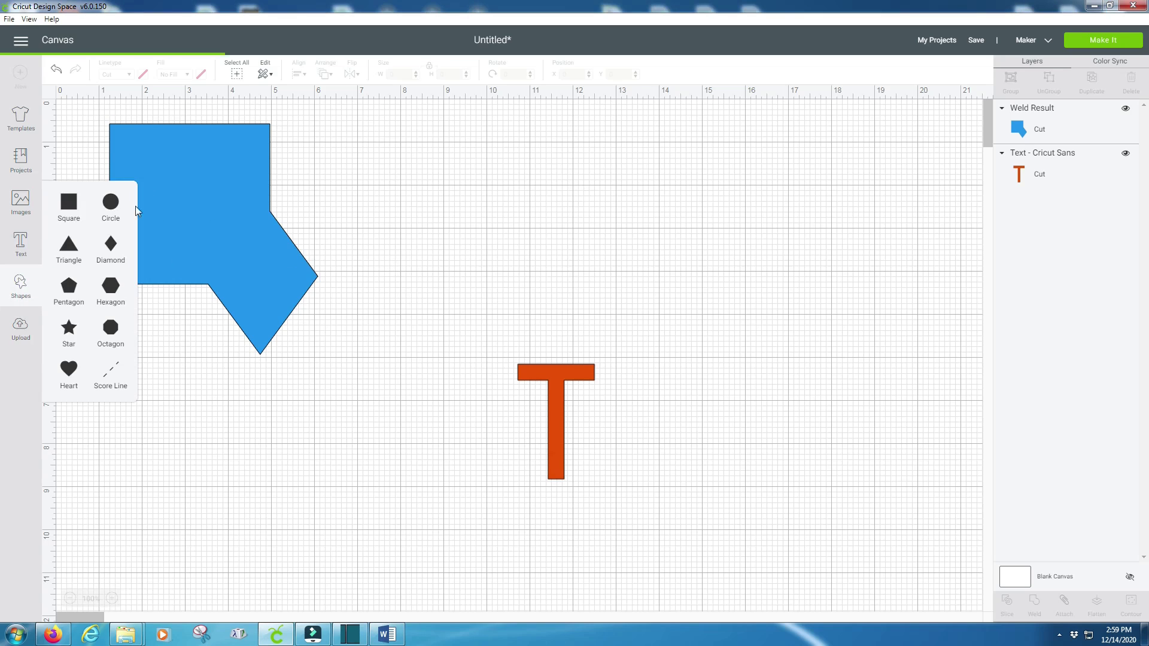
{"action": "left_click_drag", "start_coordinate": [179, 198], "coordinate": [578, 215]}
{"action": "left_click_drag", "start_coordinate": [615, 286], "coordinate": [628, 320]}
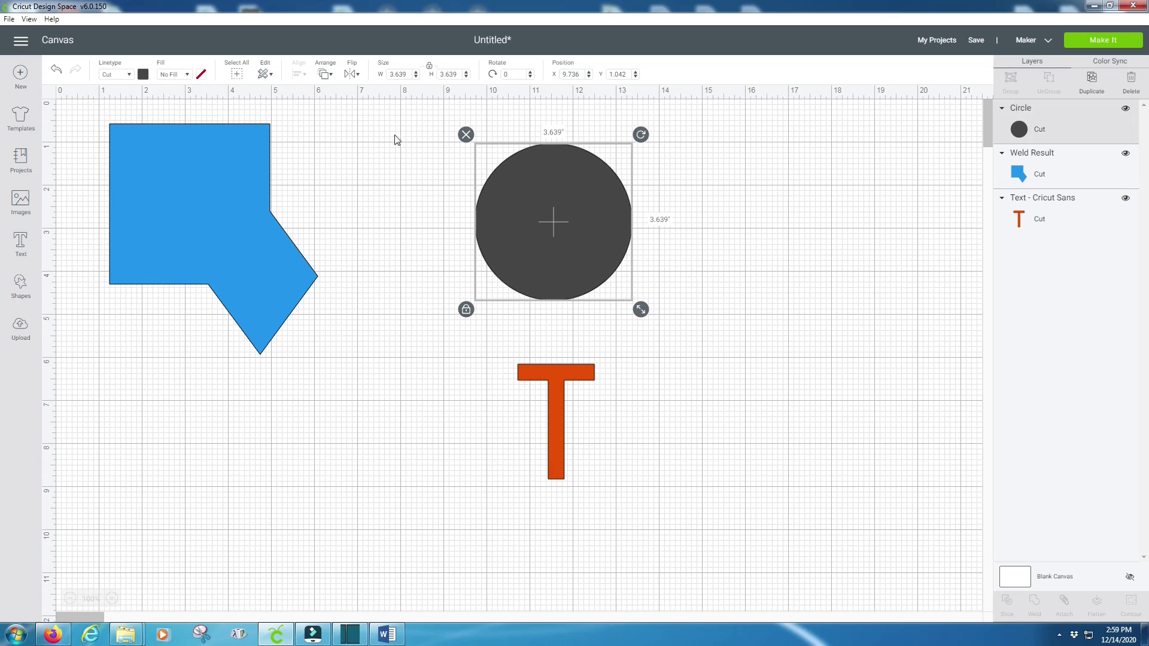
{"action": "left_click", "coordinate": [142, 76]}
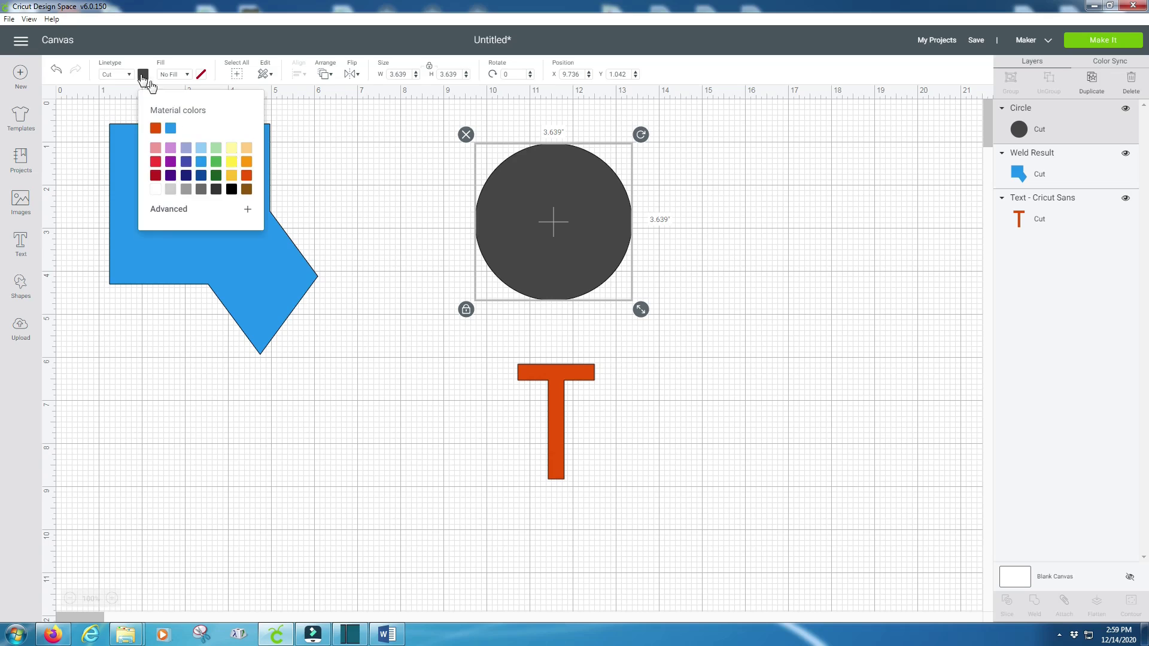
{"action": "left_click", "coordinate": [156, 191]}
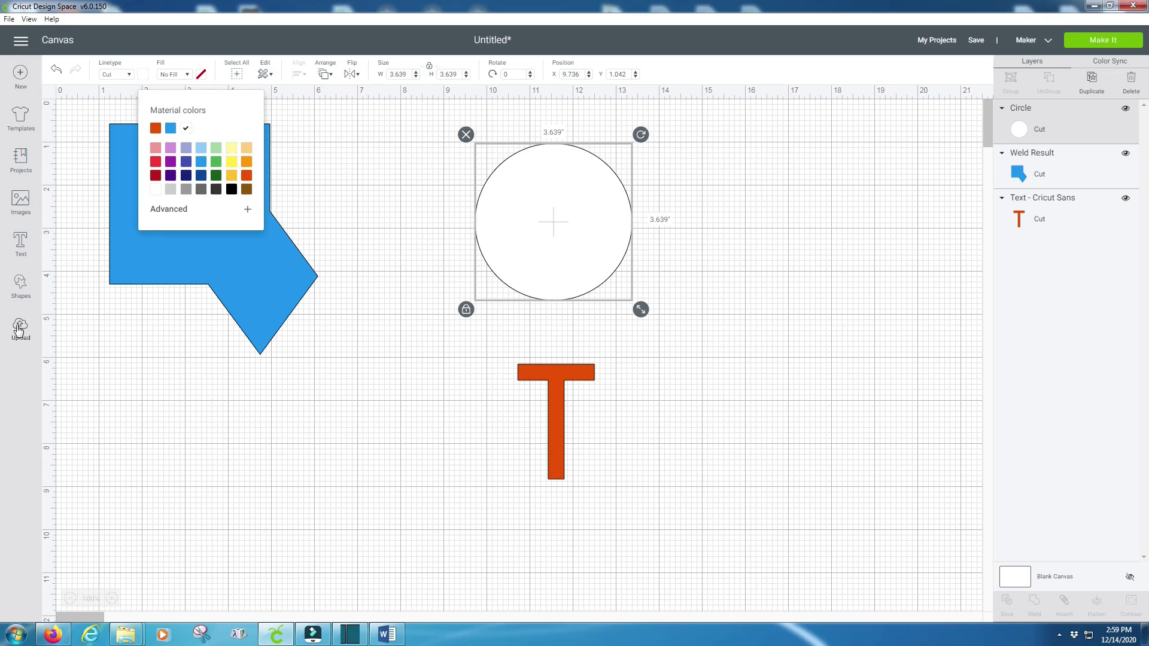
Insert the uploaded Grinch face image and center it inside the white circle, resized to about 2.38" by 2.79"
{"action": "left_click", "coordinate": [23, 329]}
{"action": "left_click", "coordinate": [264, 440]}
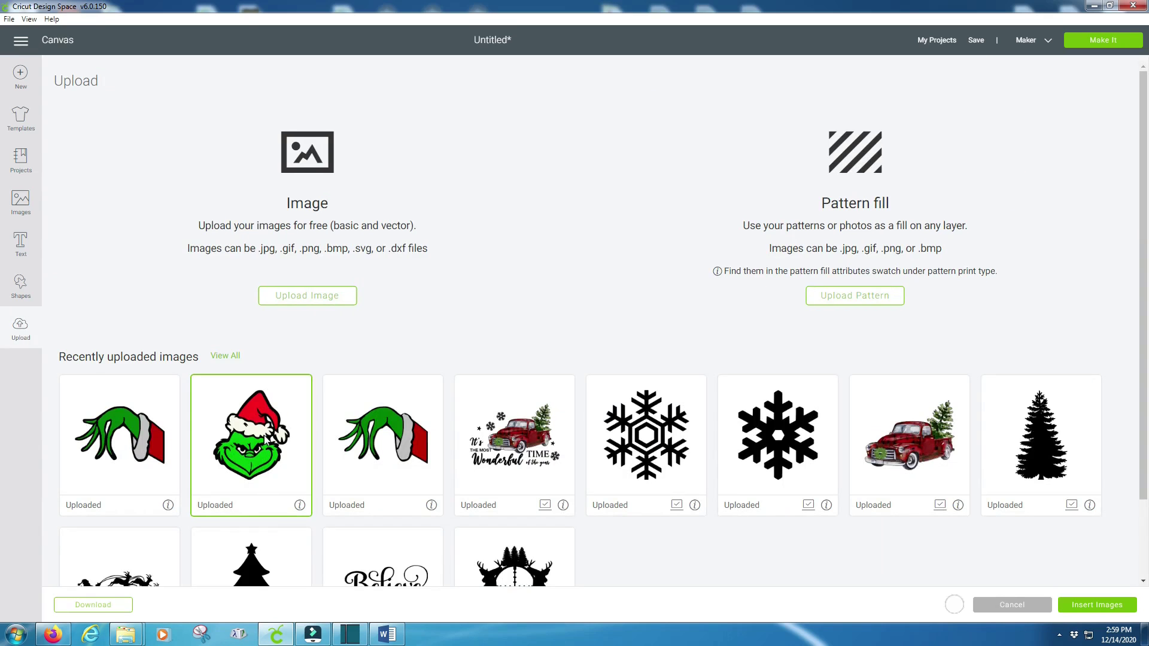
{"action": "left_click", "coordinate": [1103, 606]}
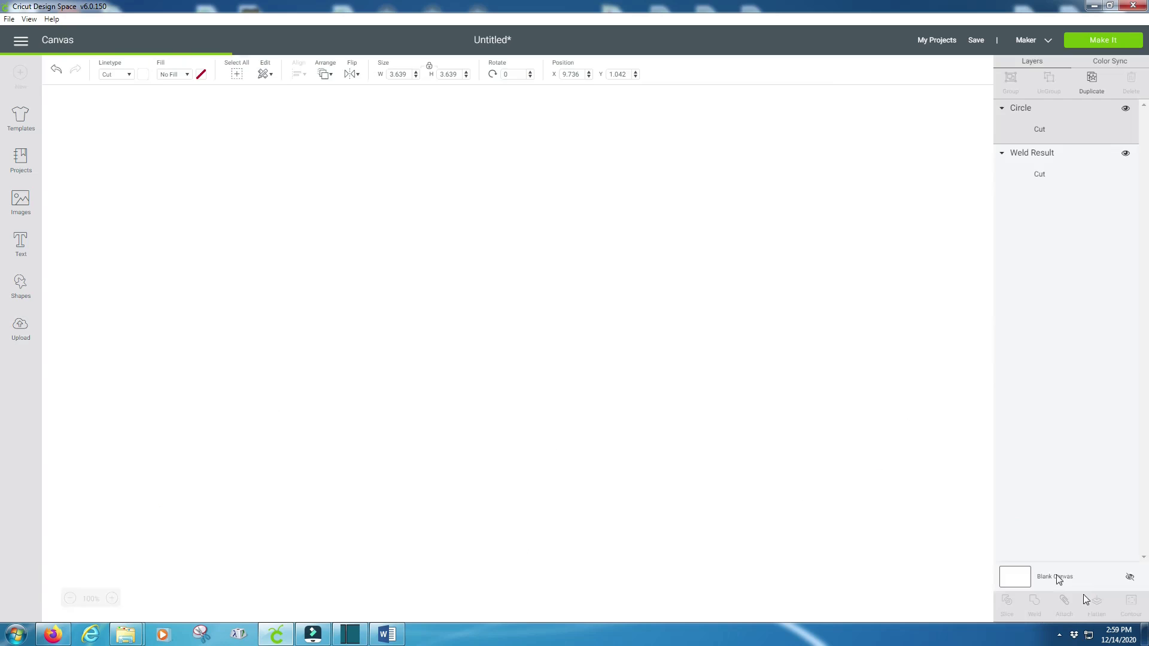
{"action": "left_click_drag", "start_coordinate": [347, 432], "coordinate": [574, 246]}
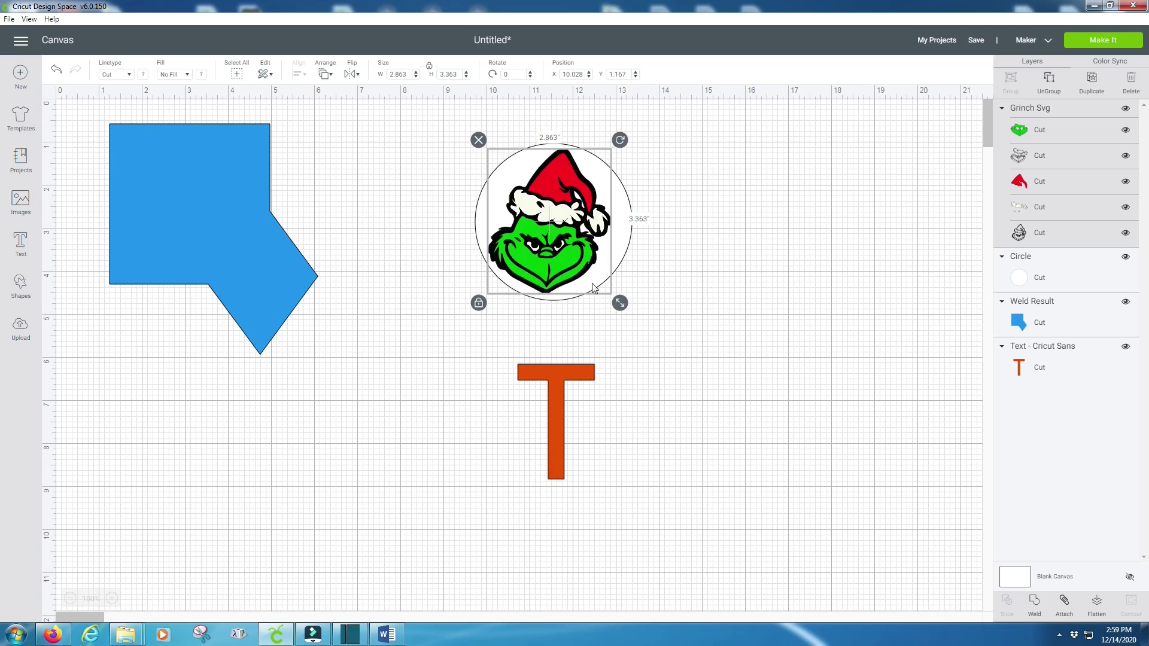
{"action": "mouse_move", "coordinate": [618, 303]}
{"action": "left_mouse_down"}
{"action": "mouse_move", "coordinate": [571, 255]}
{"action": "mouse_move", "coordinate": [618, 290]}
{"action": "left_mouse_up"}
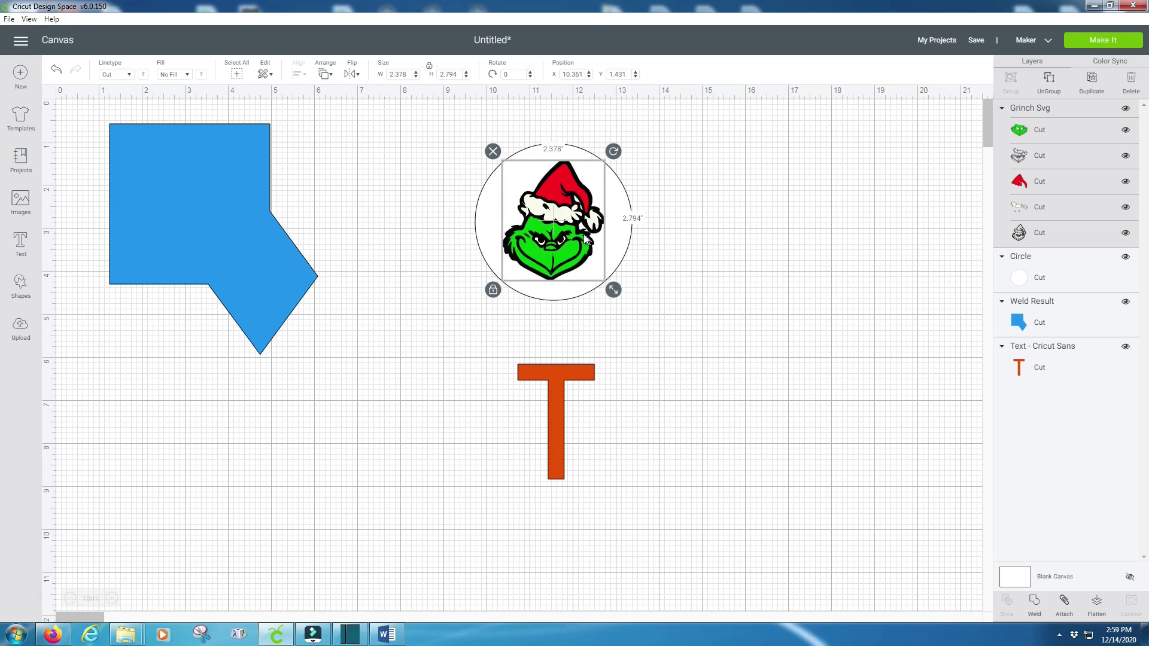
{"action": "left_click_drag", "start_coordinate": [586, 239], "coordinate": [583, 235]}
Flatten the Grinch image and the white circle into a single print-then-cut layer
{"action": "left_click", "coordinate": [631, 234]}
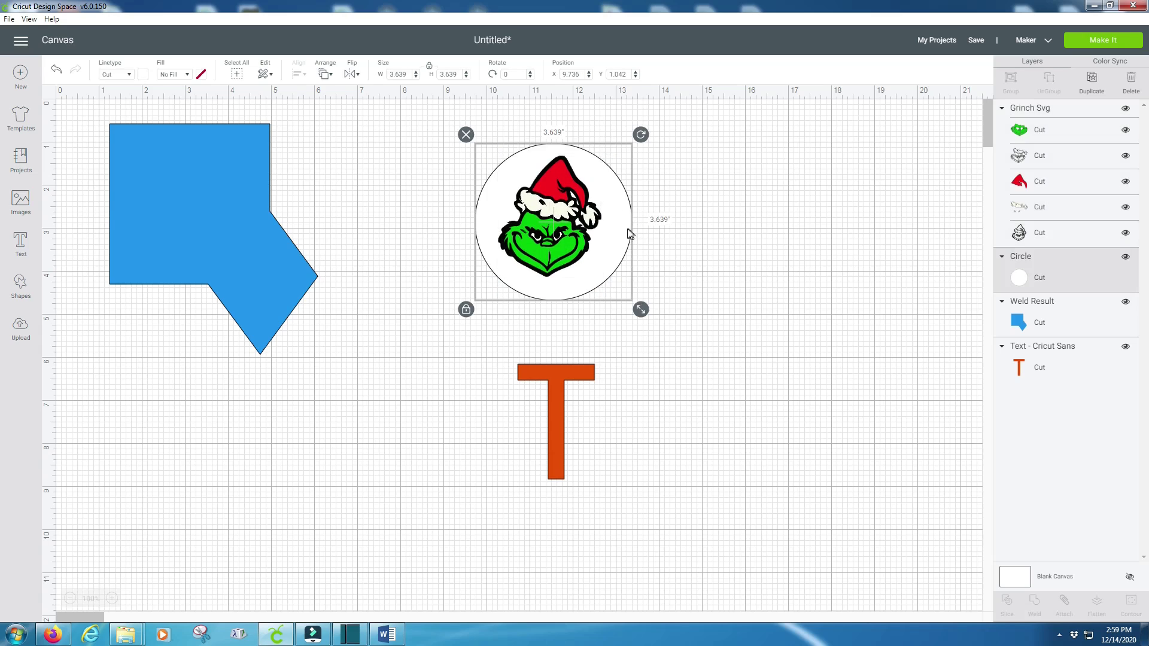
{"action": "left_click", "coordinate": [573, 221], "text": "shift"}
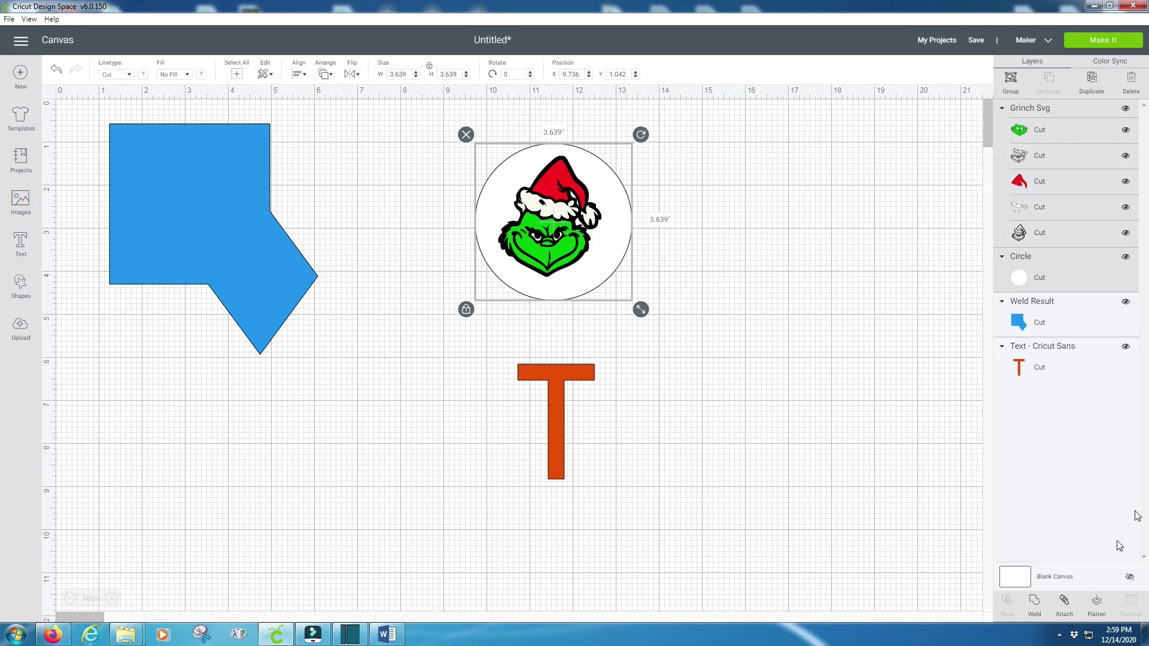
{"action": "left_click", "coordinate": [1097, 603]}
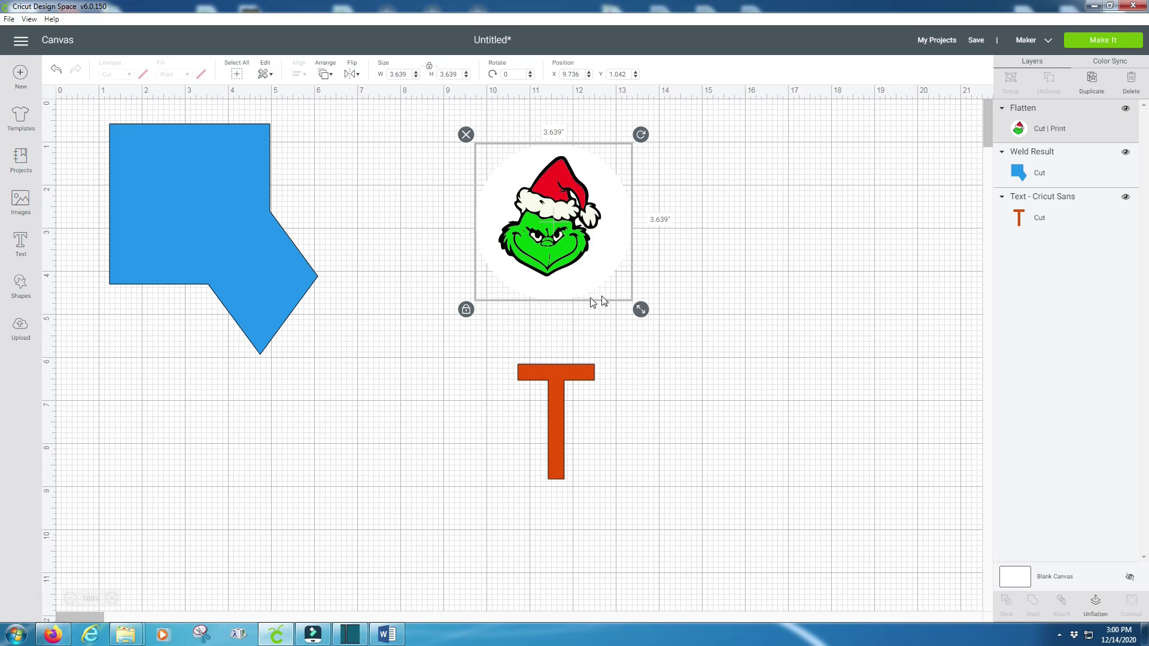
{"action": "left_click", "coordinate": [756, 228]}
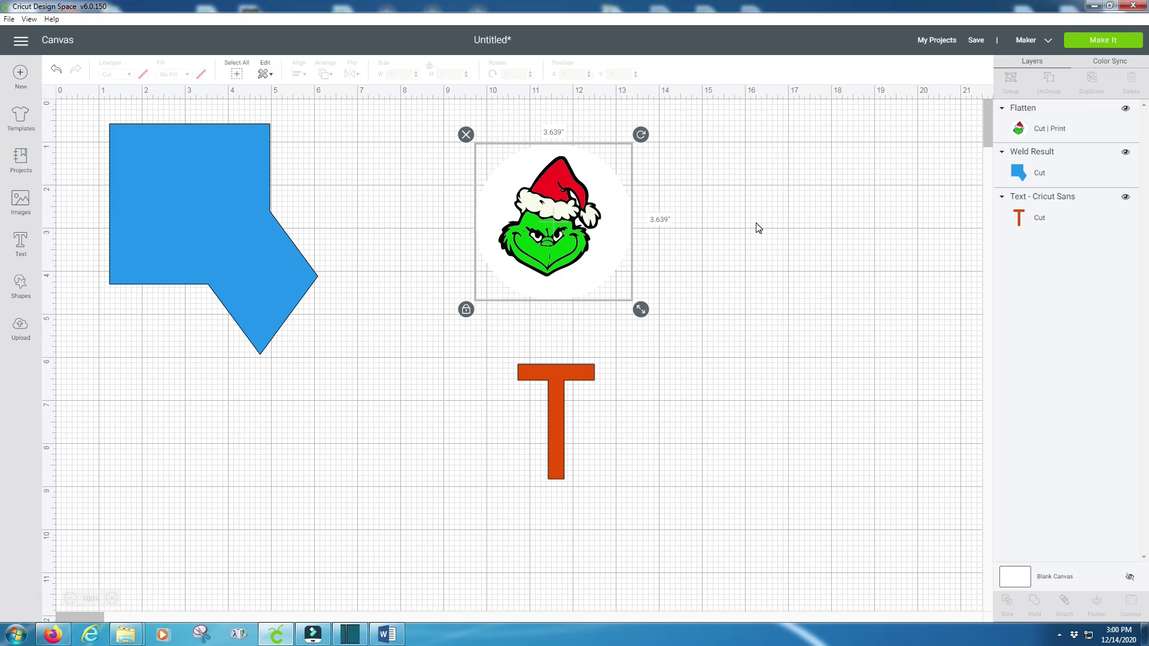
Add a first name as text in the Autumn in November font, placed between the welded shape and the letter T
{"action": "left_click", "coordinate": [24, 240]}
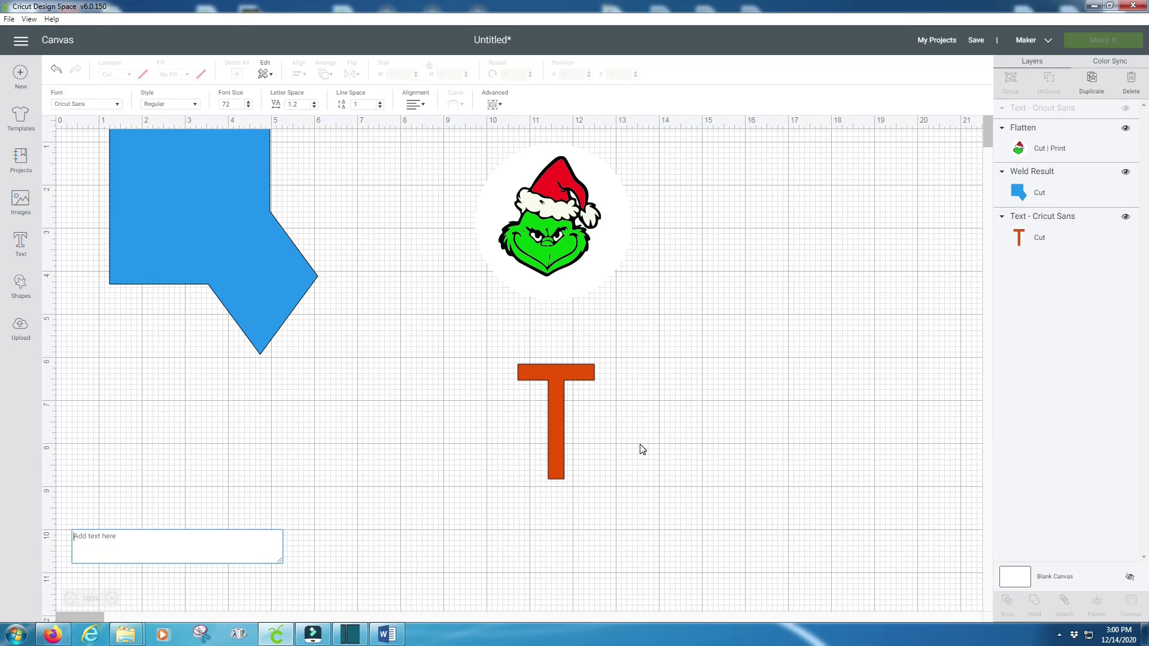
{"action": "type", "text": "Tiffany"}
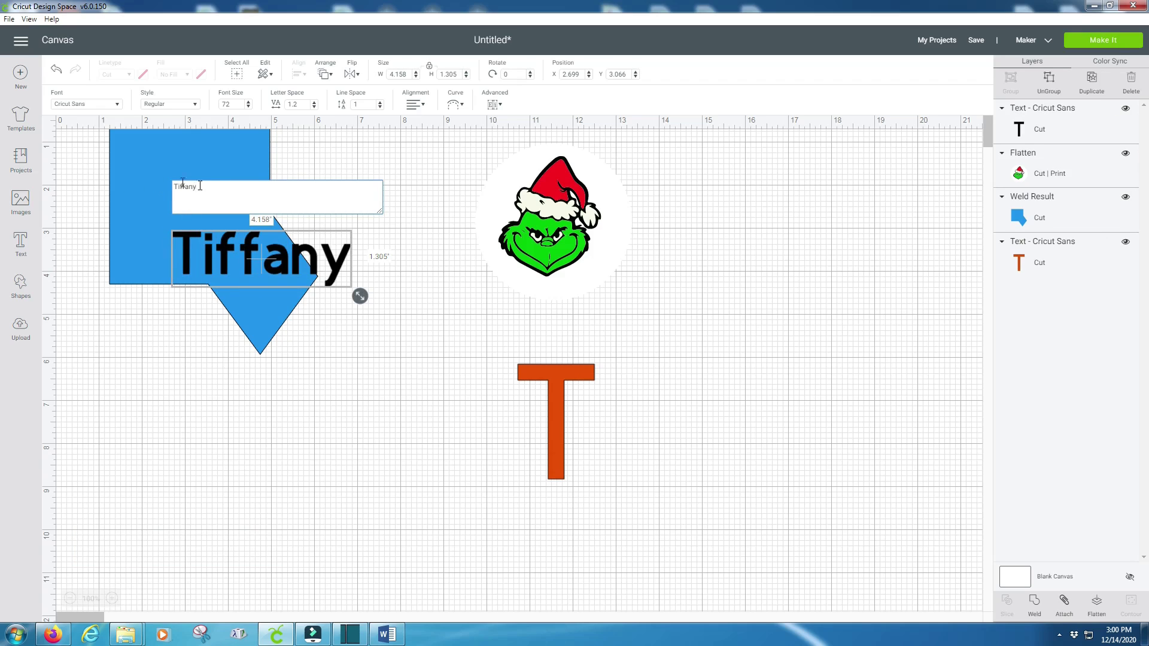
{"action": "left_click", "coordinate": [120, 105]}
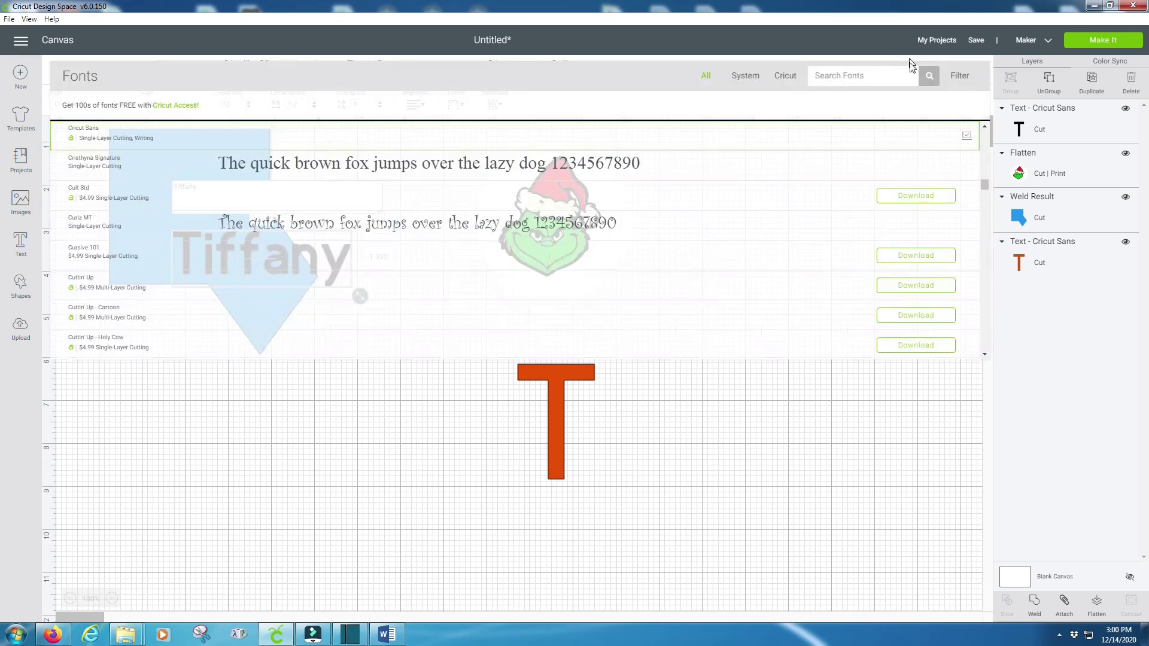
{"action": "left_click", "coordinate": [839, 75]}
{"action": "type", "text": "autumn in november"}
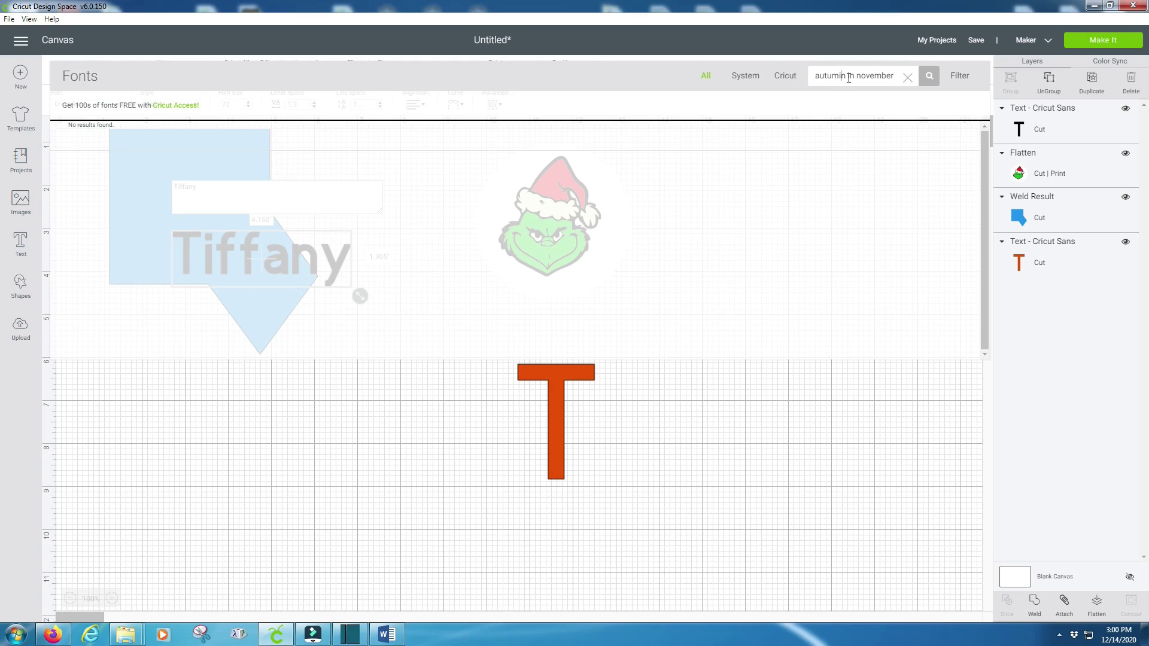
{"action": "key", "text": "BackSpace"}
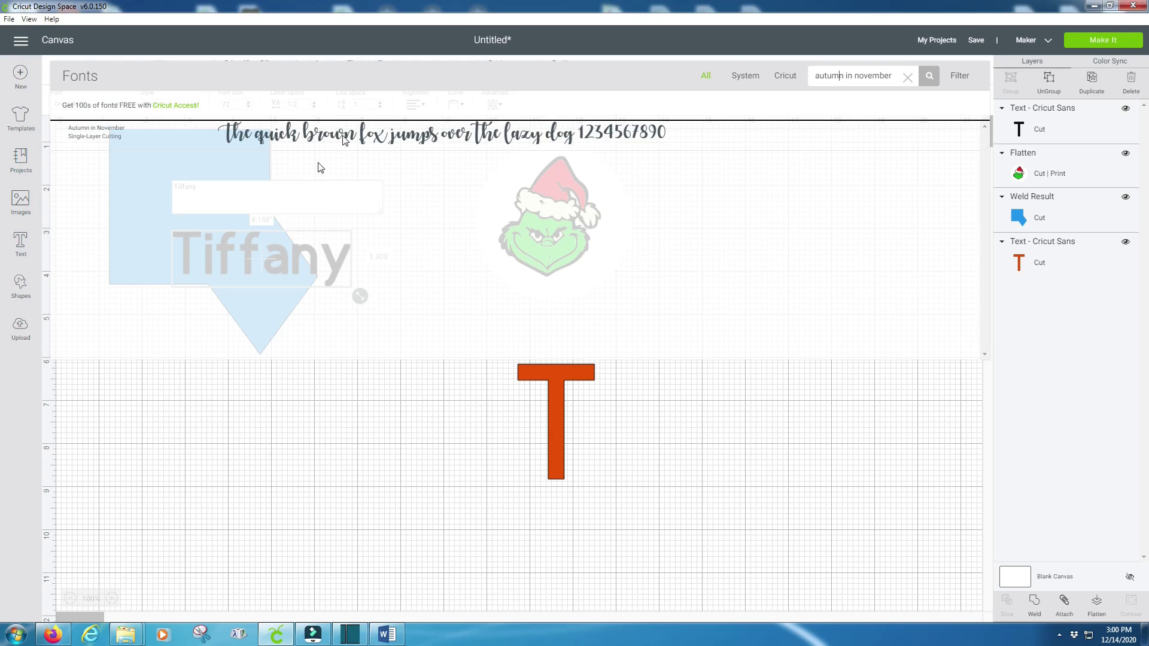
{"action": "left_click", "coordinate": [346, 135]}
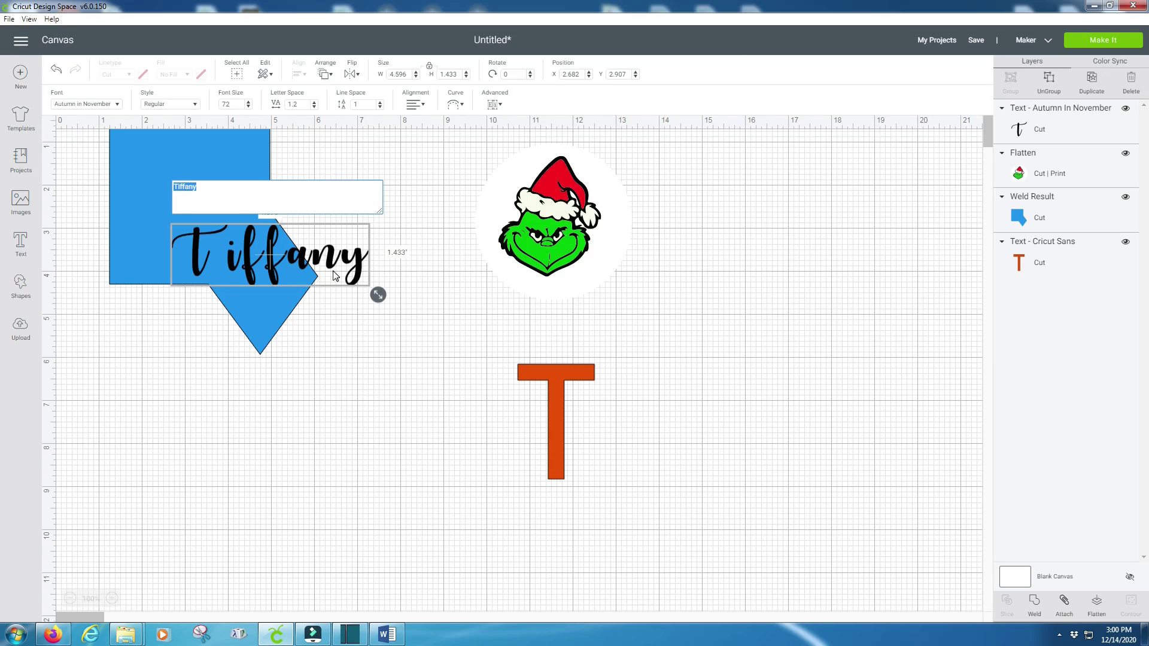
{"action": "left_click", "coordinate": [403, 349]}
{"action": "left_click_drag", "start_coordinate": [347, 281], "coordinate": [429, 397]}
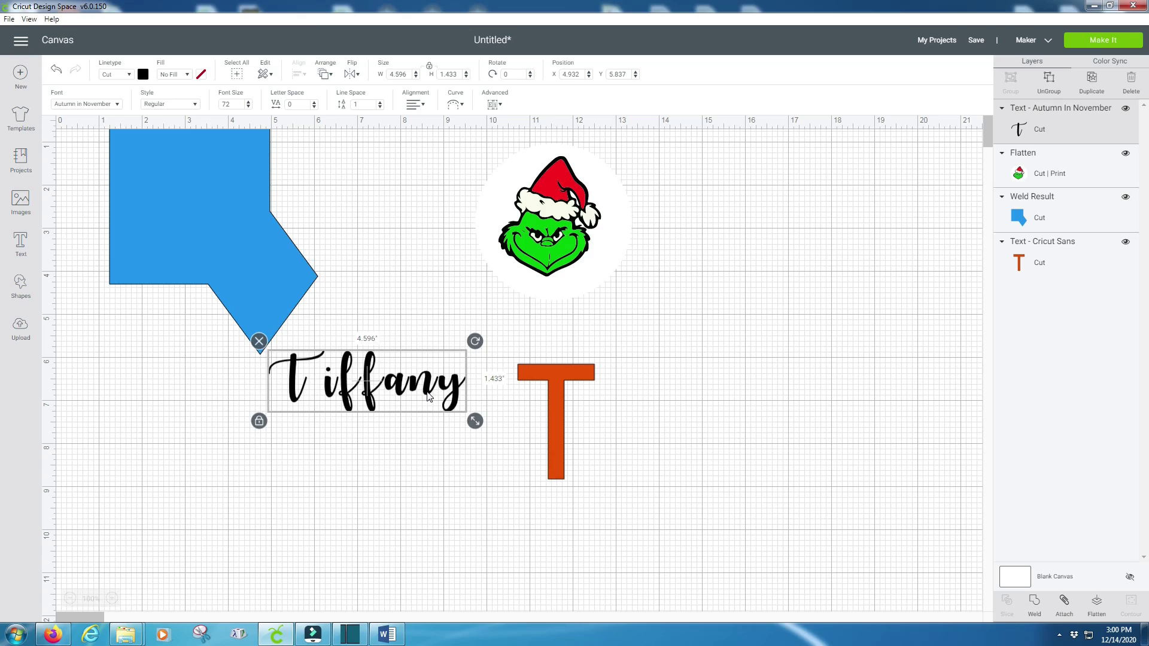
Tighten the name's letter spacing to -0.9
{"action": "left_click", "coordinate": [314, 108]}
{"action": "left_click", "coordinate": [313, 108]}
{"action": "left_click", "coordinate": [314, 108]}
{"action": "left_click", "coordinate": [313, 108]}
{"action": "left_click", "coordinate": [313, 108]}
{"action": "left_click", "coordinate": [314, 108]}
{"action": "left_click", "coordinate": [314, 108]}
{"action": "left_click", "coordinate": [314, 107]}
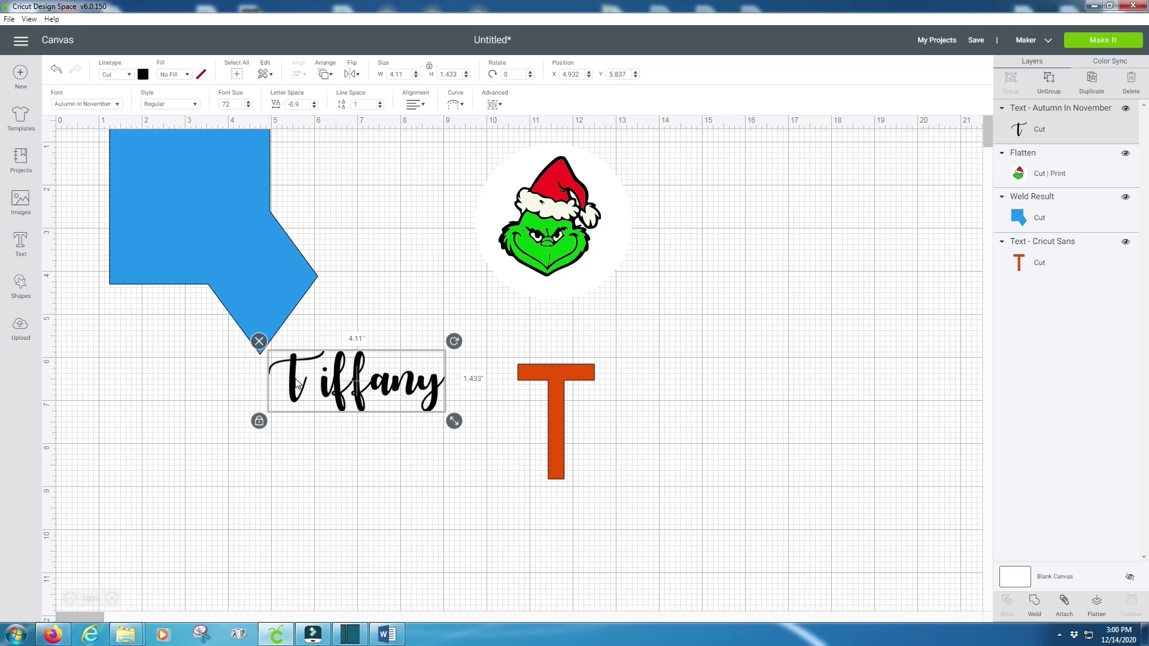
Ungroup the name into individual letters and move its first letter right to close the gap before the second
{"action": "left_click", "coordinate": [1049, 80]}
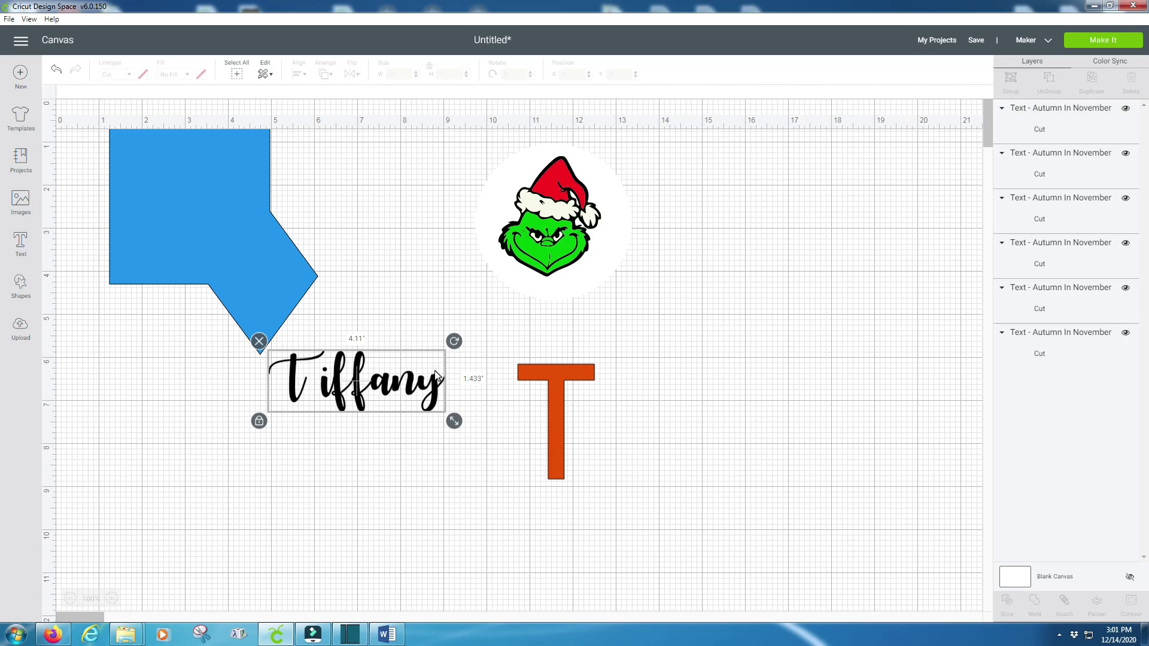
{"action": "left_click_drag", "start_coordinate": [300, 389], "coordinate": [312, 389]}
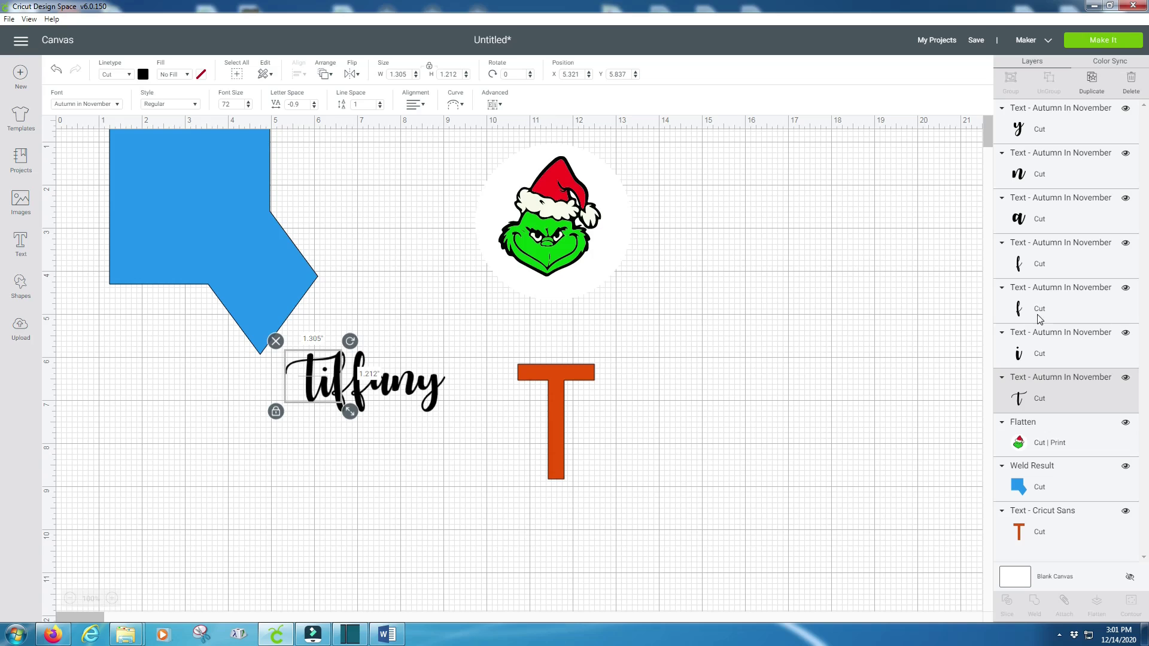
Weld all seven letters of the name into one continuous script word
{"action": "left_click", "coordinate": [1055, 357], "text": "shift"}
{"action": "left_click", "coordinate": [1051, 313], "text": "shift"}
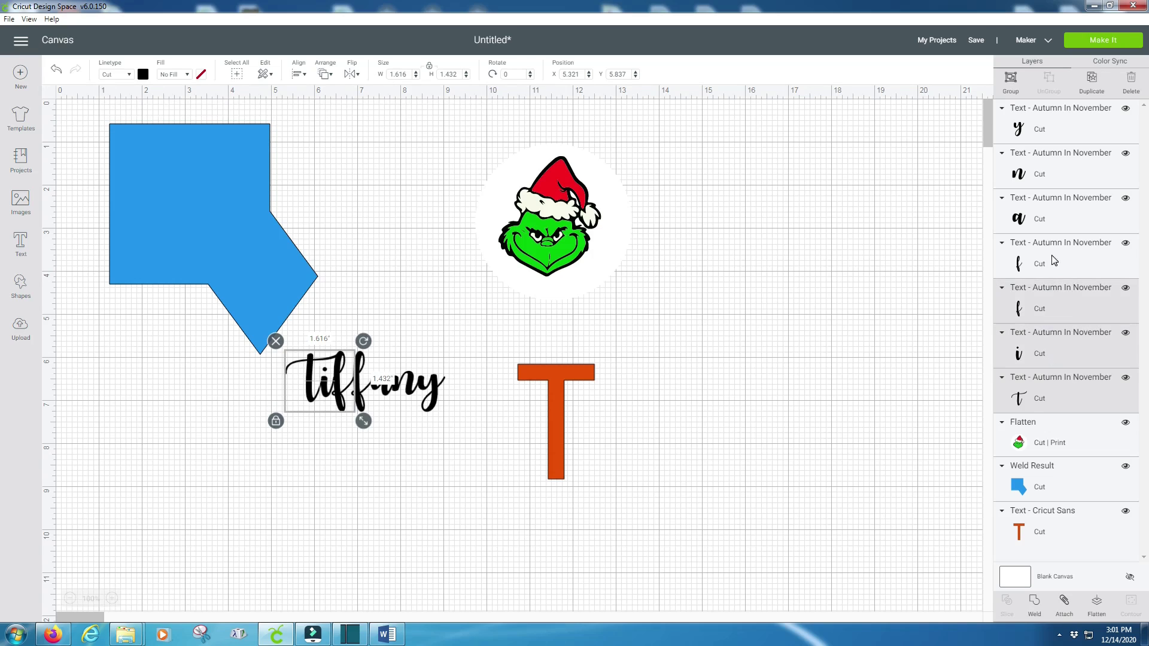
{"action": "left_click", "coordinate": [1055, 261], "text": "shift"}
{"action": "left_click", "coordinate": [1055, 203], "text": "shift"}
{"action": "left_click", "coordinate": [1054, 175], "text": "shift"}
{"action": "left_click", "coordinate": [1046, 129], "text": "shift"}
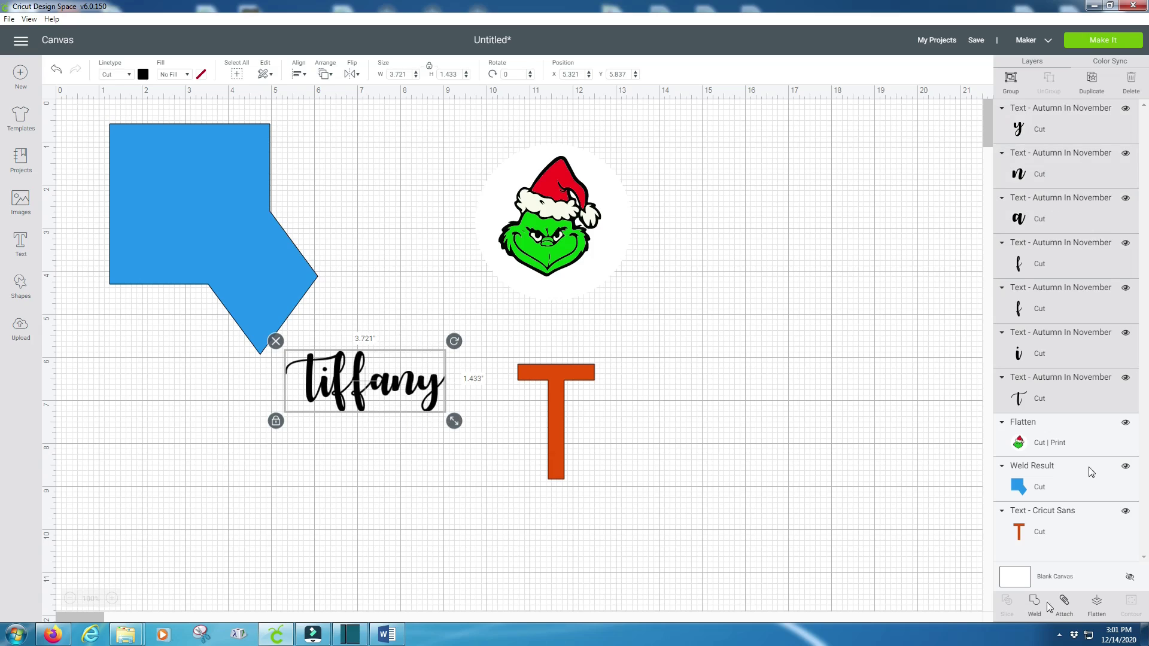
{"action": "left_click", "coordinate": [1035, 603]}
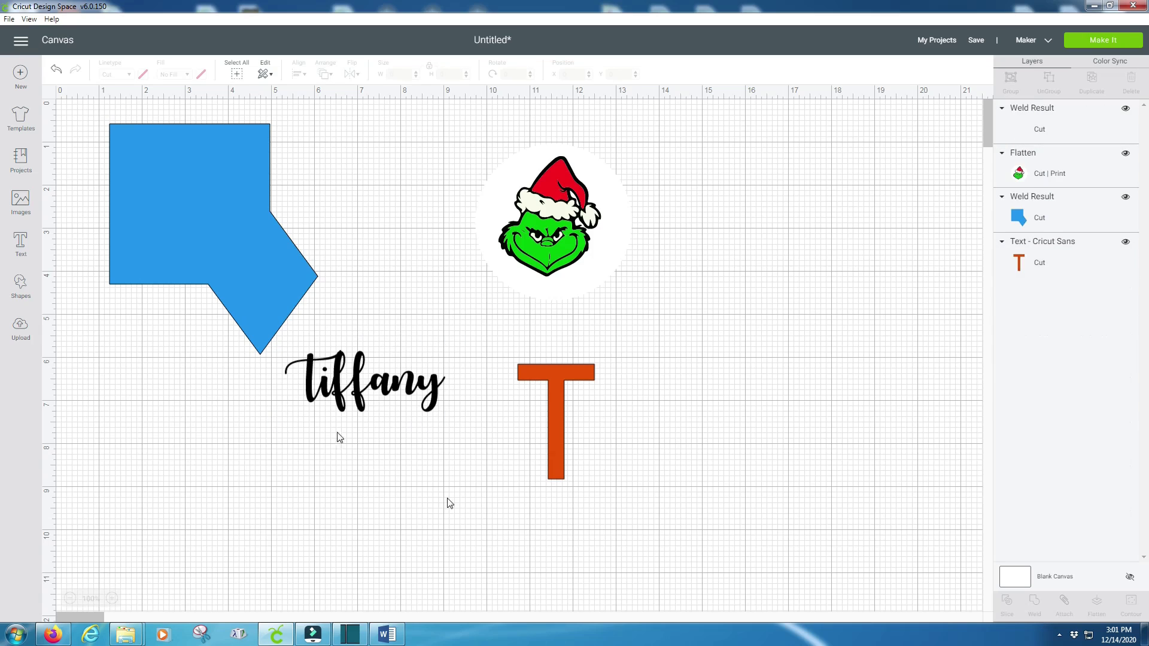
Move the welded name up between the blue shape and the Grinch circle, and preview its black cutting mat
{"action": "left_click_drag", "start_coordinate": [358, 417], "coordinate": [393, 132]}
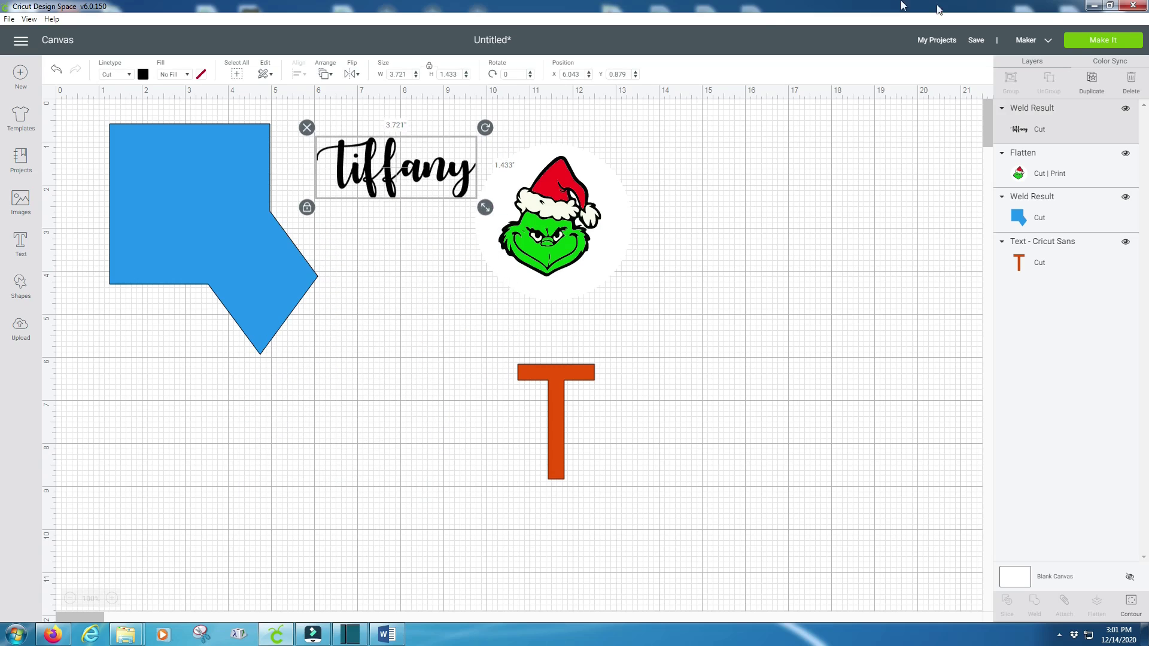
{"action": "left_click", "coordinate": [1081, 47]}
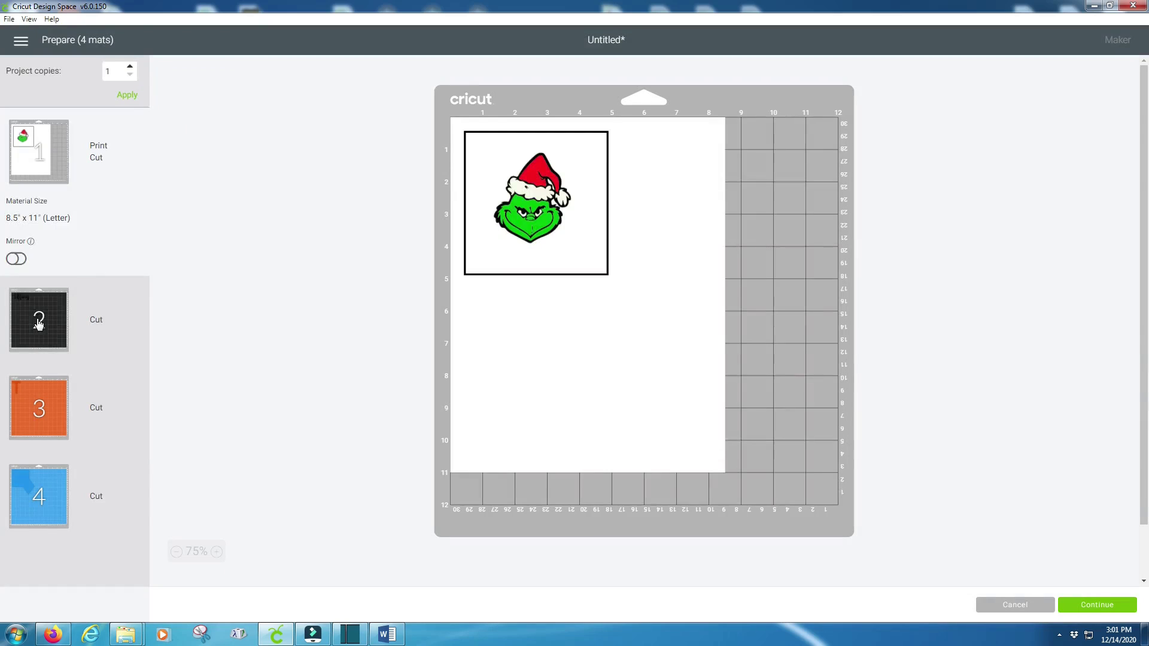
{"action": "left_click", "coordinate": [38, 322]}
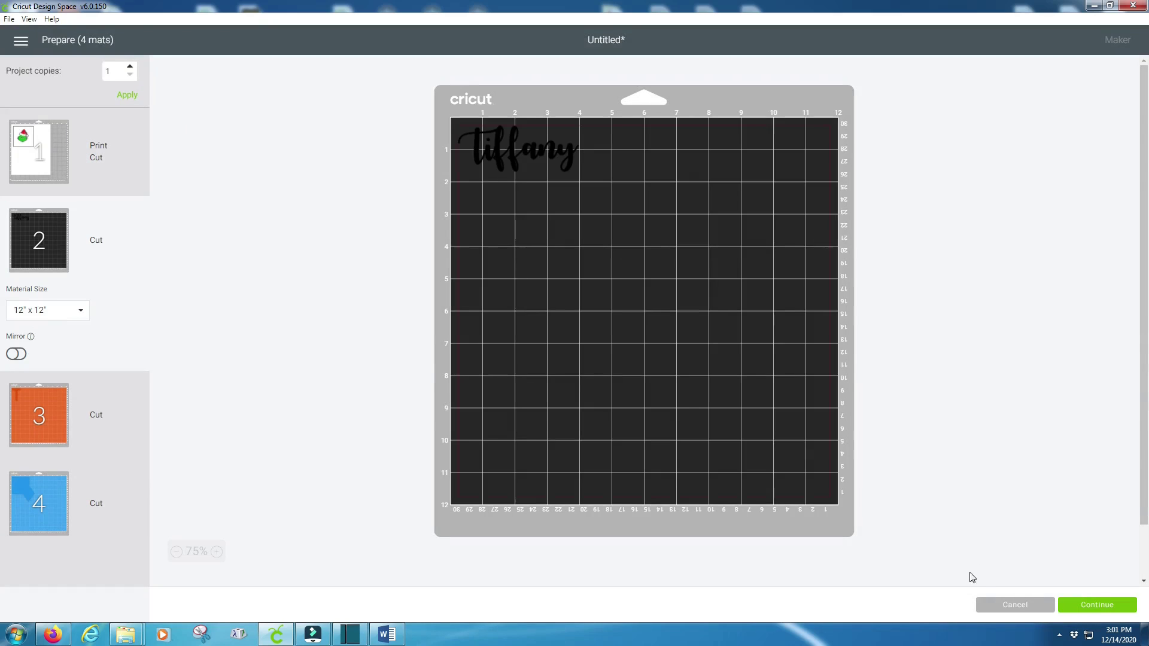
Return to the canvas, add the same first name as new script text, and place it below the blue shape
{"action": "left_click", "coordinate": [999, 606]}
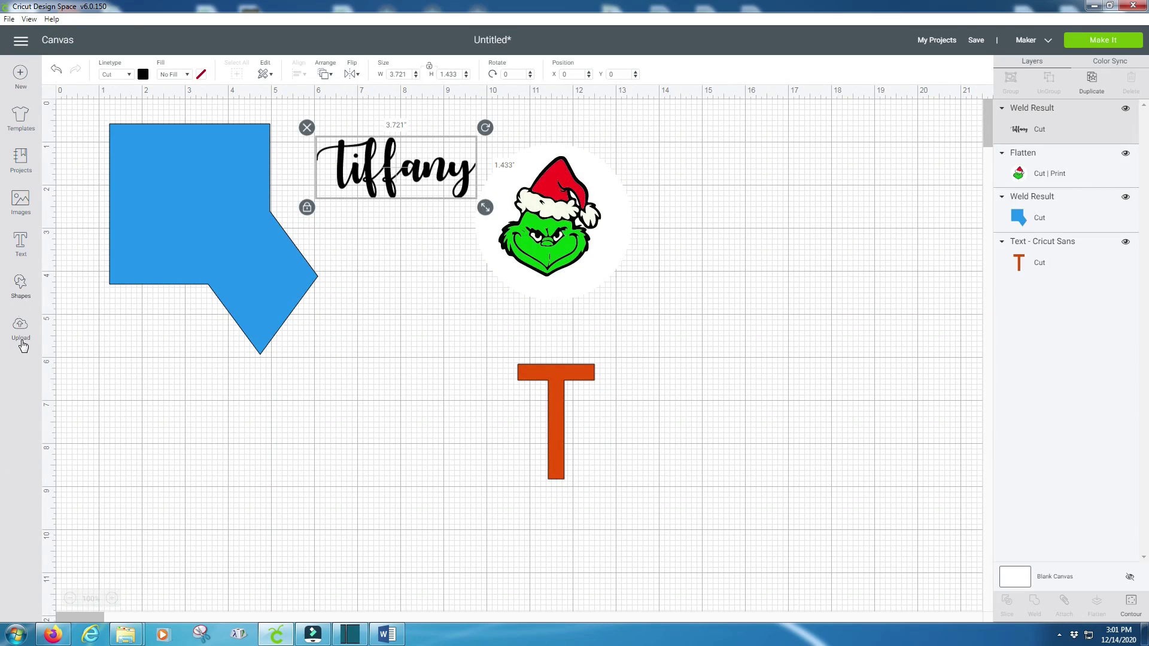
{"action": "left_click", "coordinate": [18, 333]}
{"action": "left_click", "coordinate": [20, 245]}
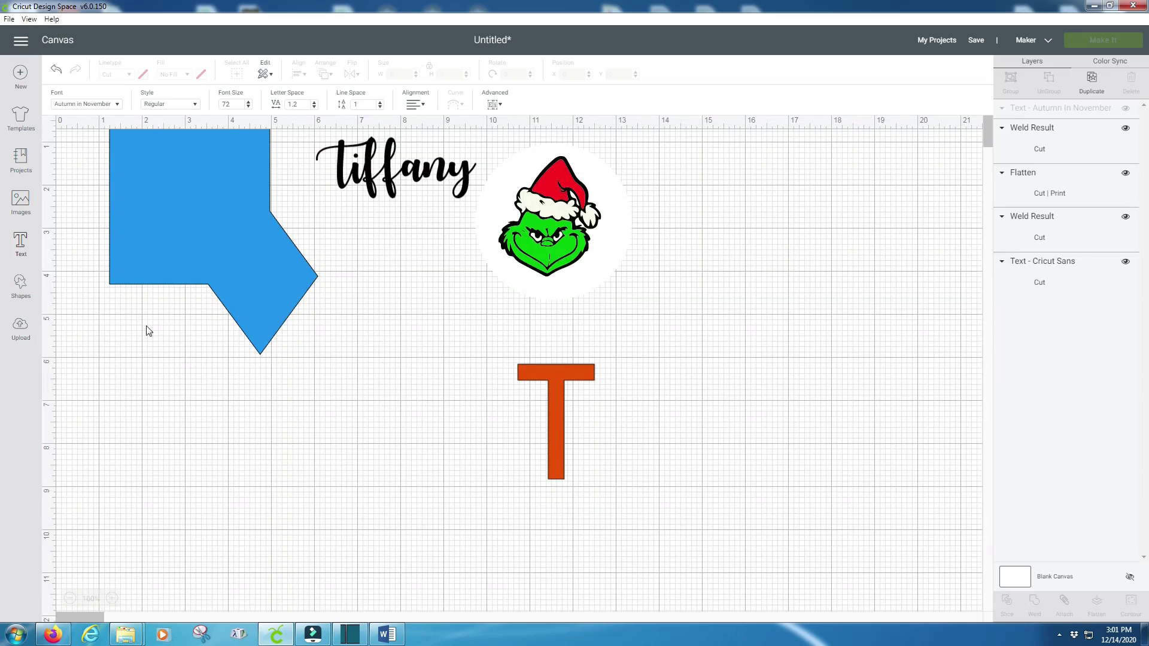
{"action": "left_click", "coordinate": [19, 247]}
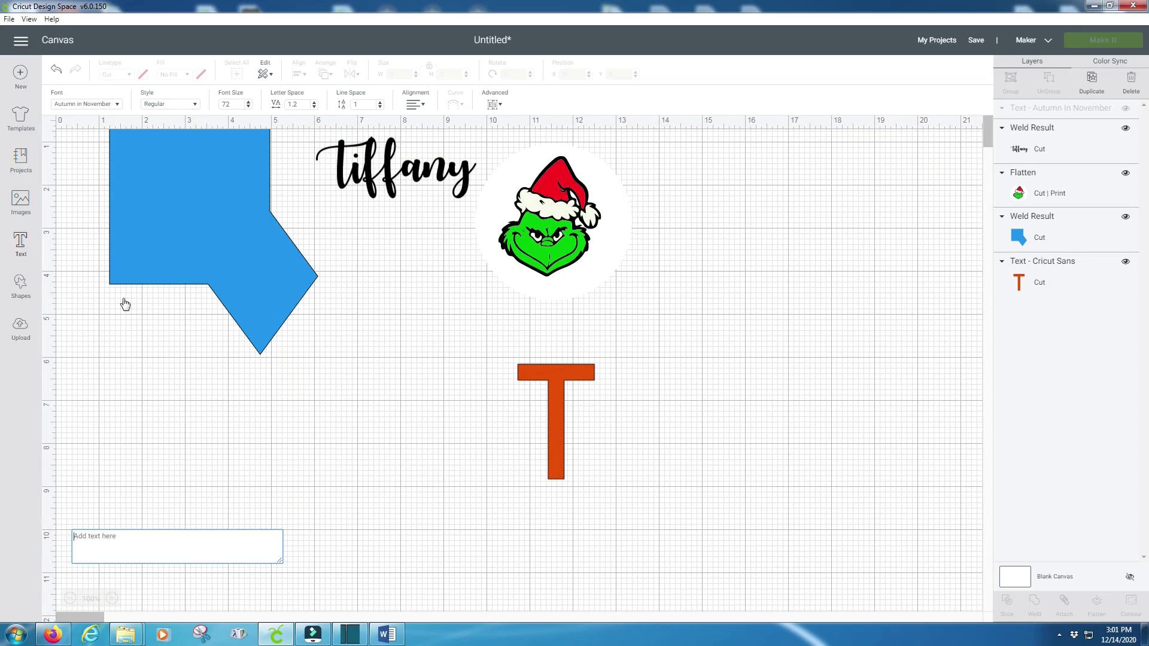
{"action": "type", "text": "Tiffany6"}
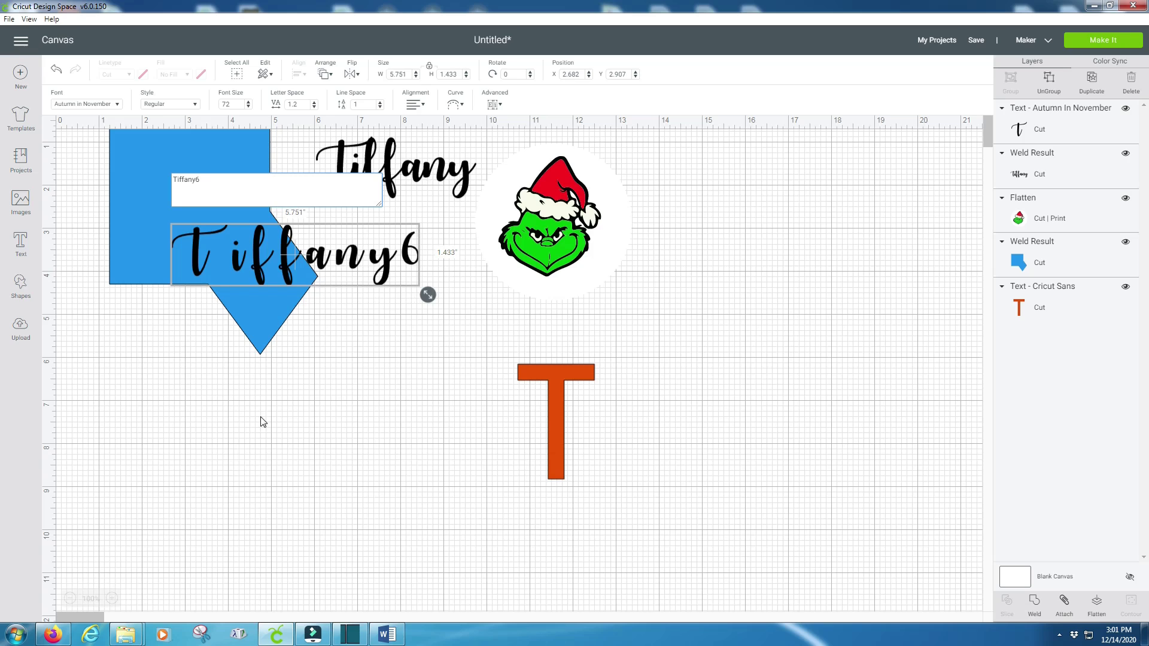
{"action": "key", "text": "BackSpace"}
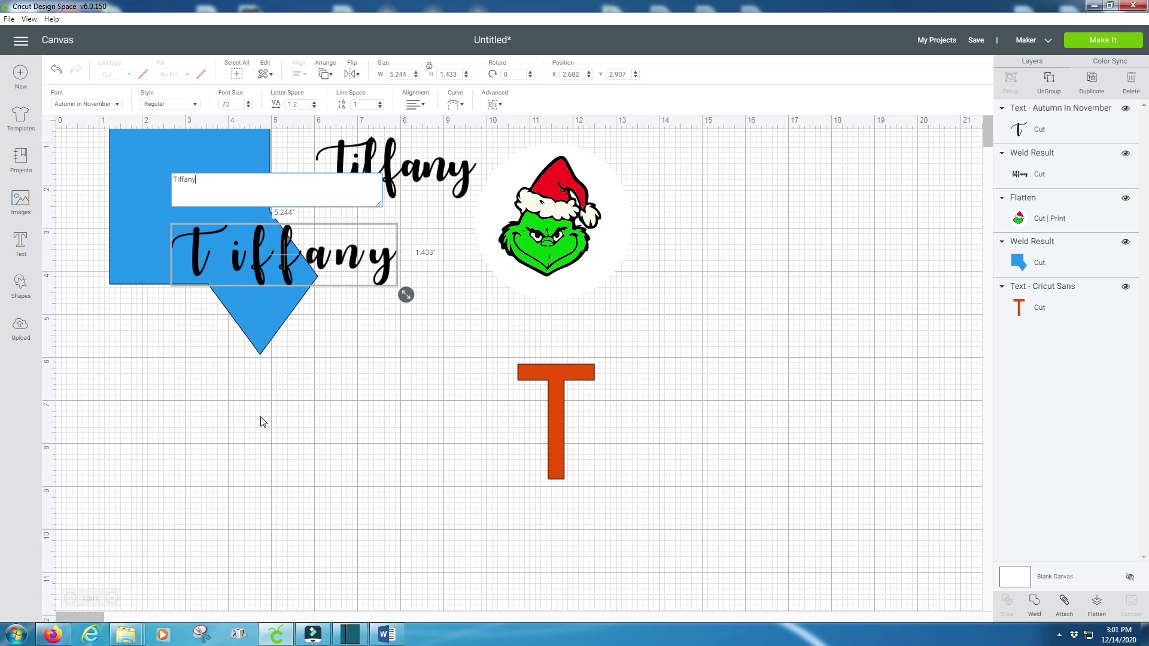
{"action": "left_click_drag", "start_coordinate": [350, 276], "coordinate": [422, 412]}
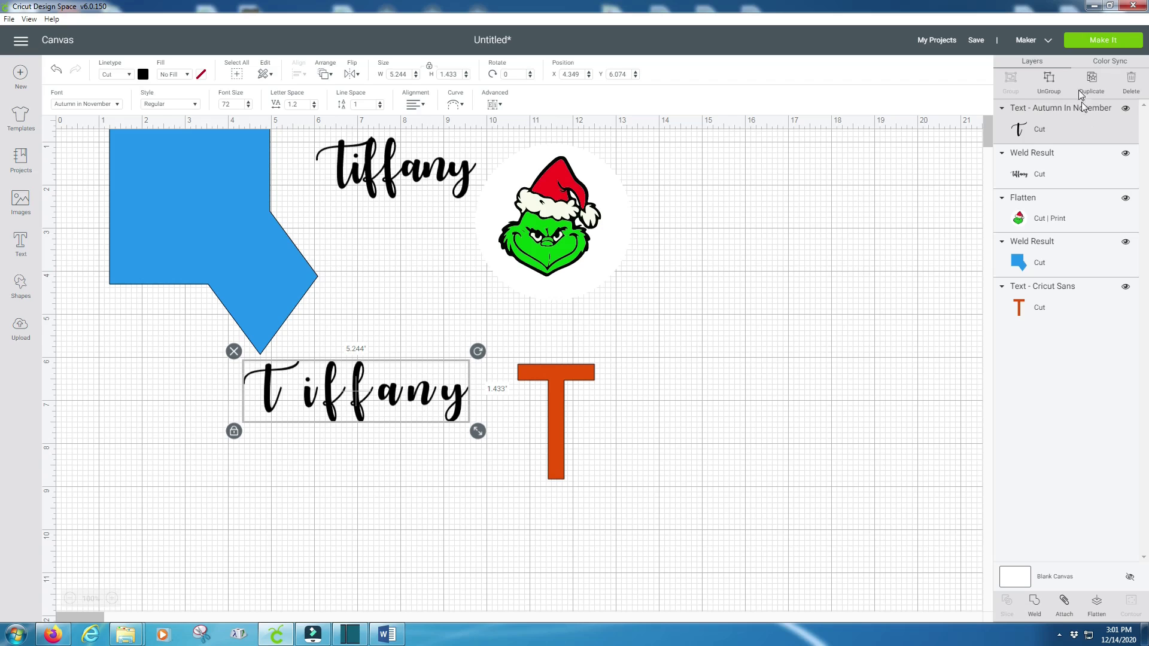
Ungroup the new name into individual letters and preview their placement on the black cutting mat
{"action": "left_click", "coordinate": [1050, 80]}
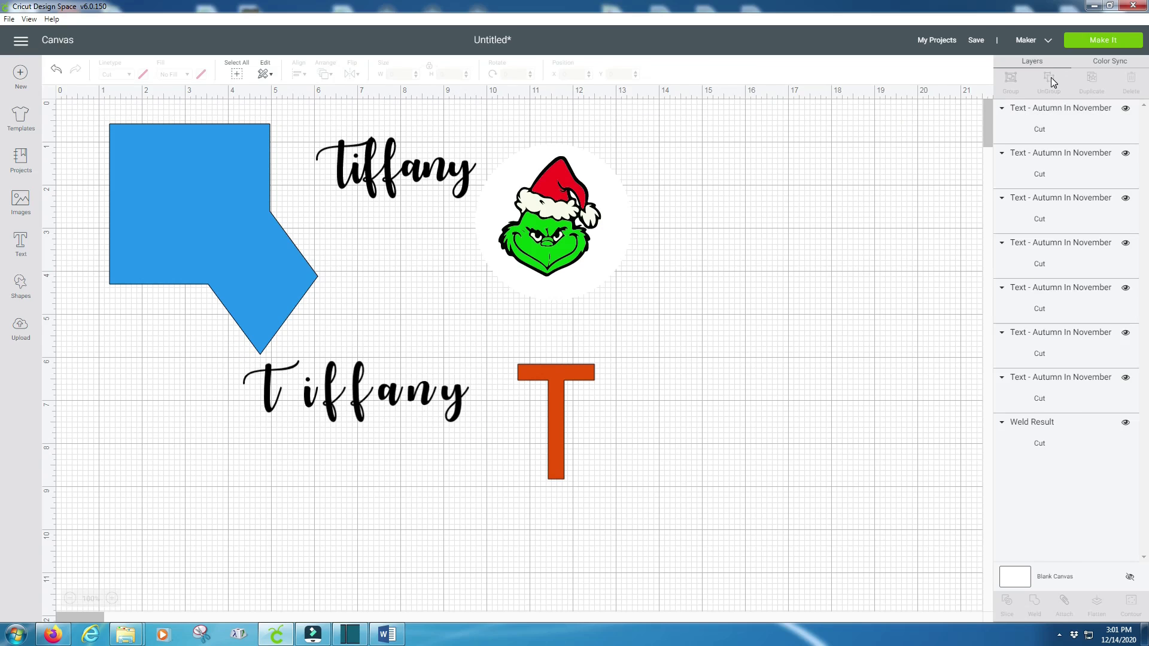
{"action": "left_click", "coordinate": [374, 398]}
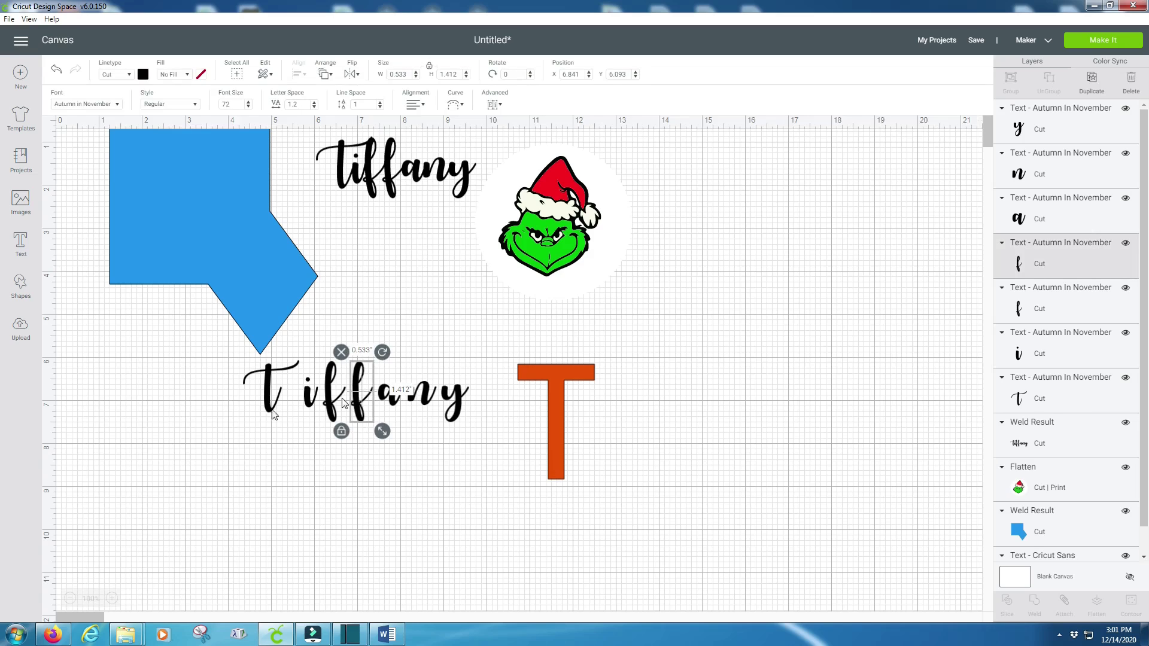
{"action": "left_click", "coordinate": [1118, 46]}
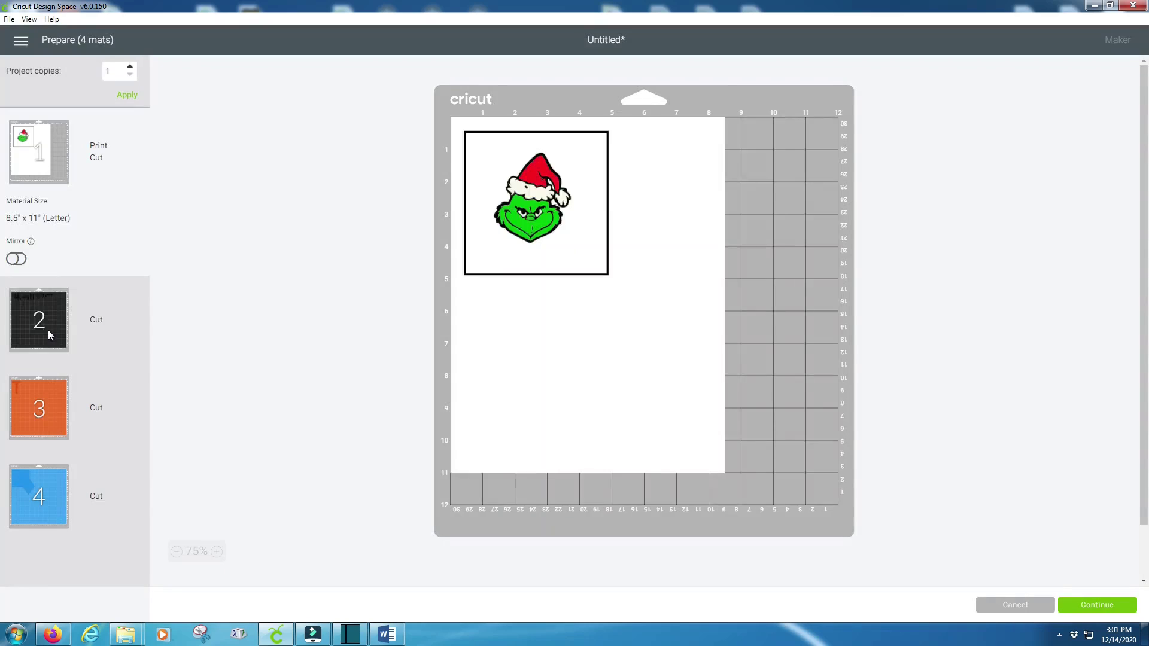
{"action": "left_click", "coordinate": [48, 329]}
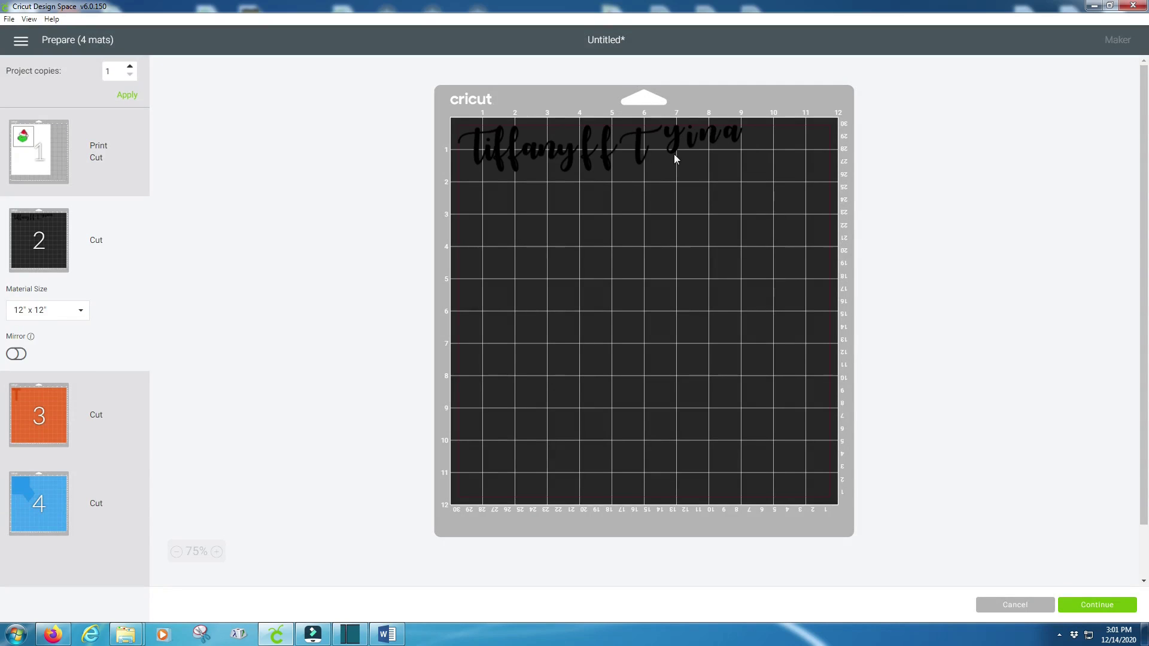
{"action": "left_click", "coordinate": [1015, 605]}
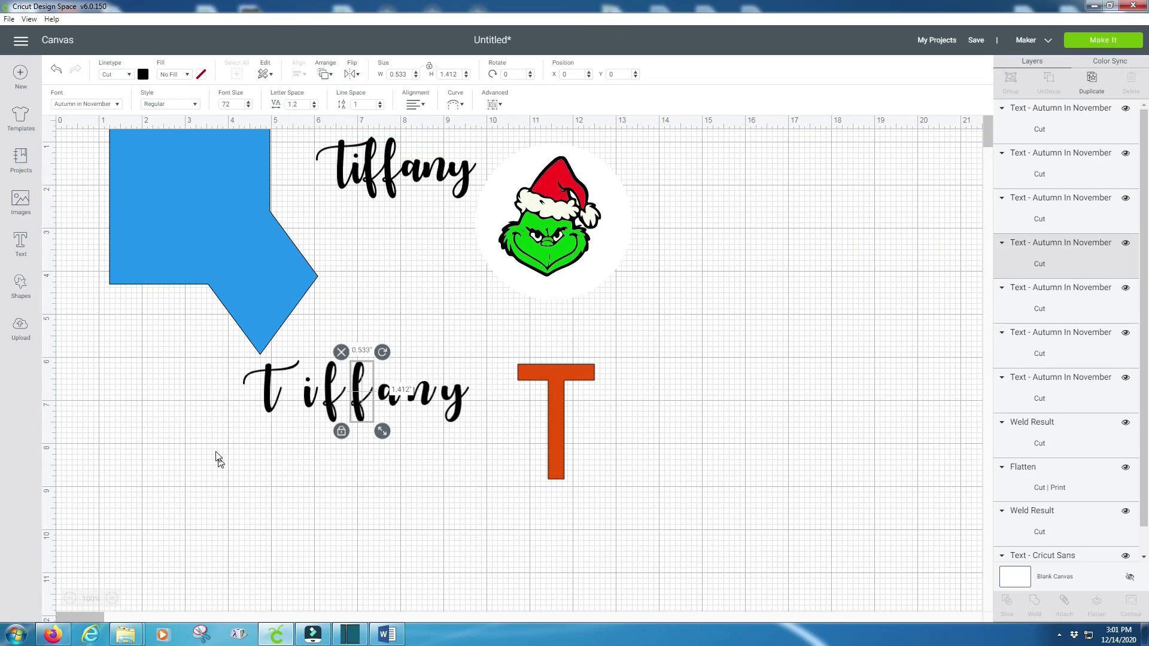
Group all seven separate letters of the lower name
{"action": "left_click", "coordinate": [266, 400]}
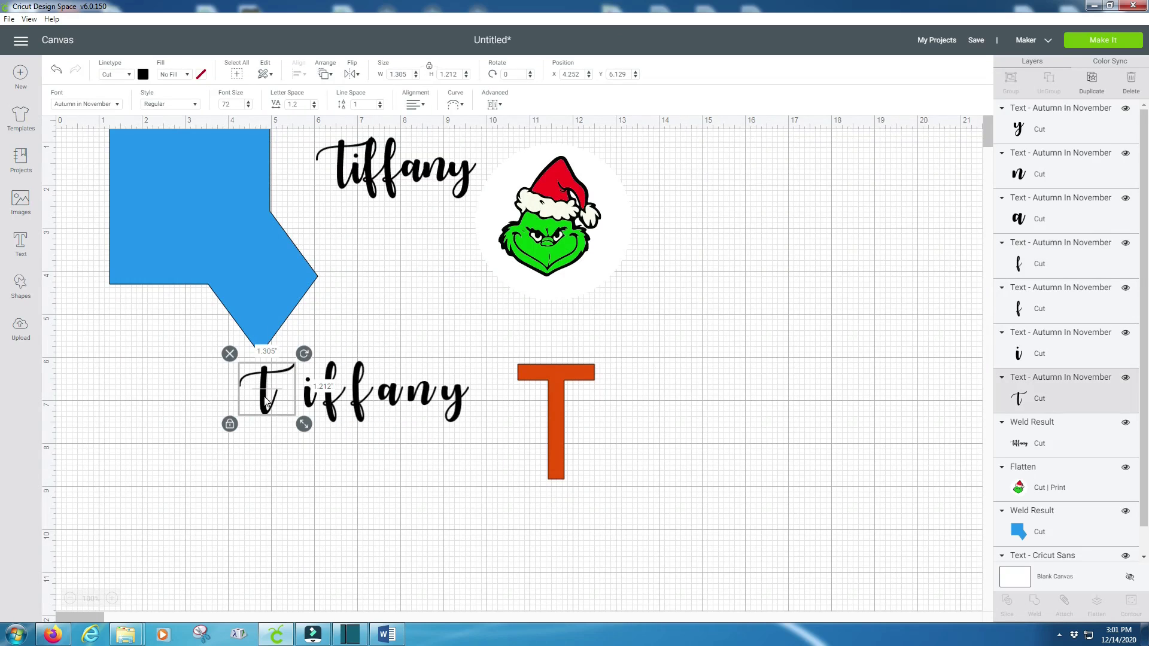
{"action": "left_click", "coordinate": [311, 399], "text": "shift"}
{"action": "left_click", "coordinate": [333, 401], "text": "shift"}
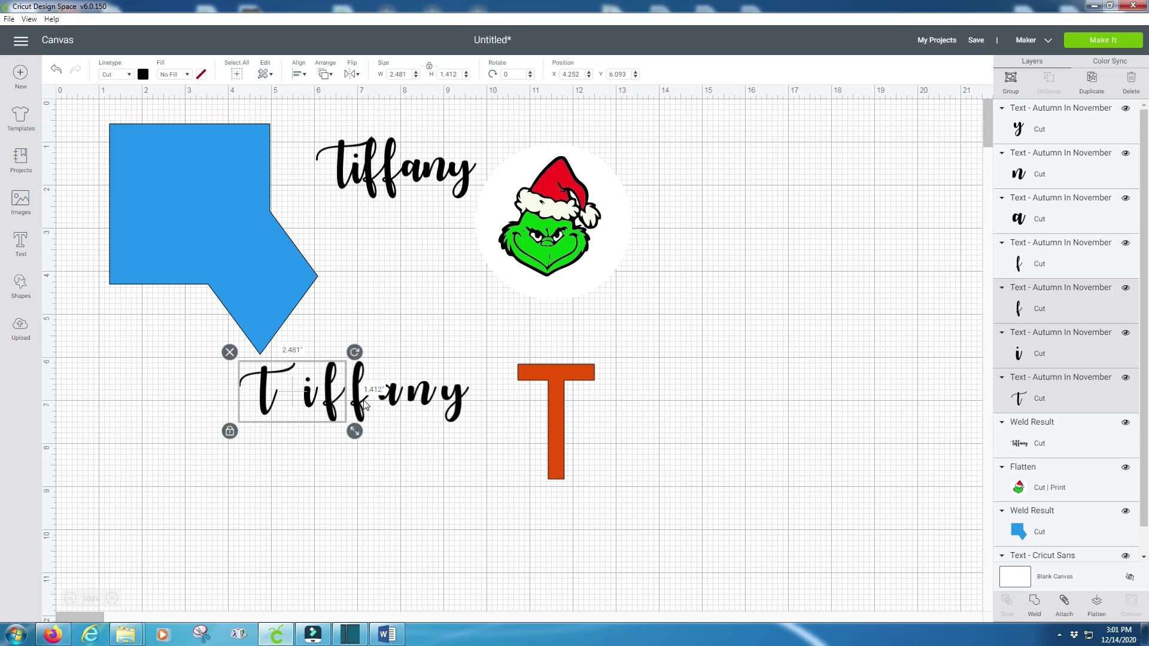
{"action": "left_click", "coordinate": [362, 403], "text": "shift"}
{"action": "left_click", "coordinate": [391, 402], "text": "shift"}
{"action": "left_click", "coordinate": [426, 401], "text": "shift"}
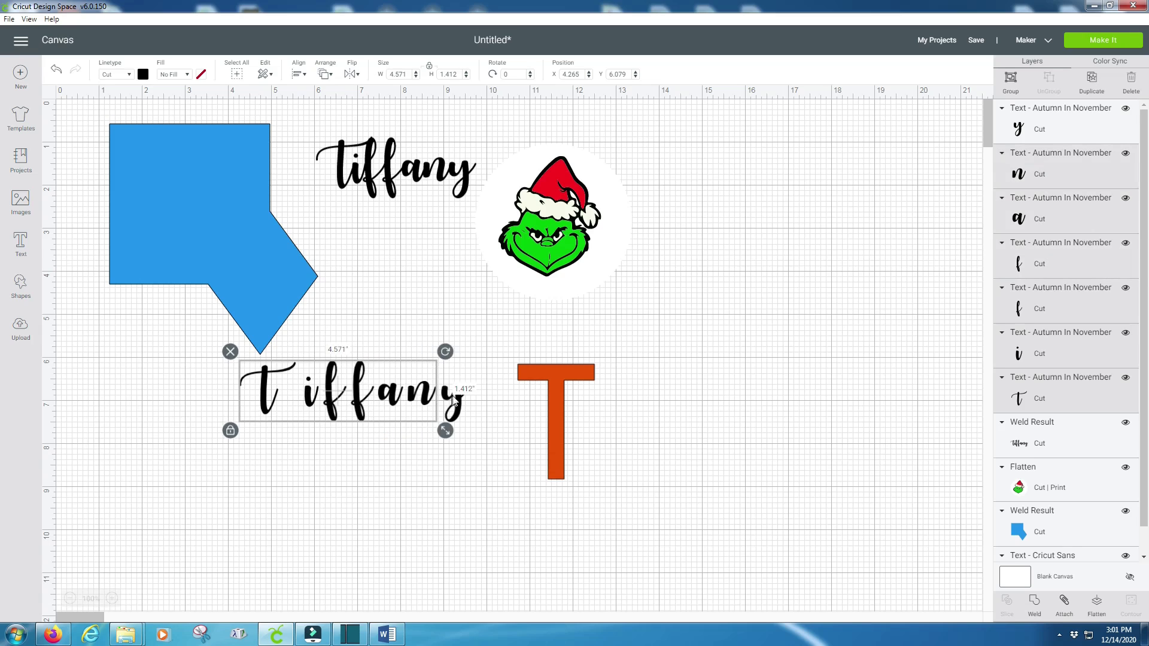
{"action": "left_click", "coordinate": [455, 402], "text": "shift"}
{"action": "left_click", "coordinate": [1015, 80]}
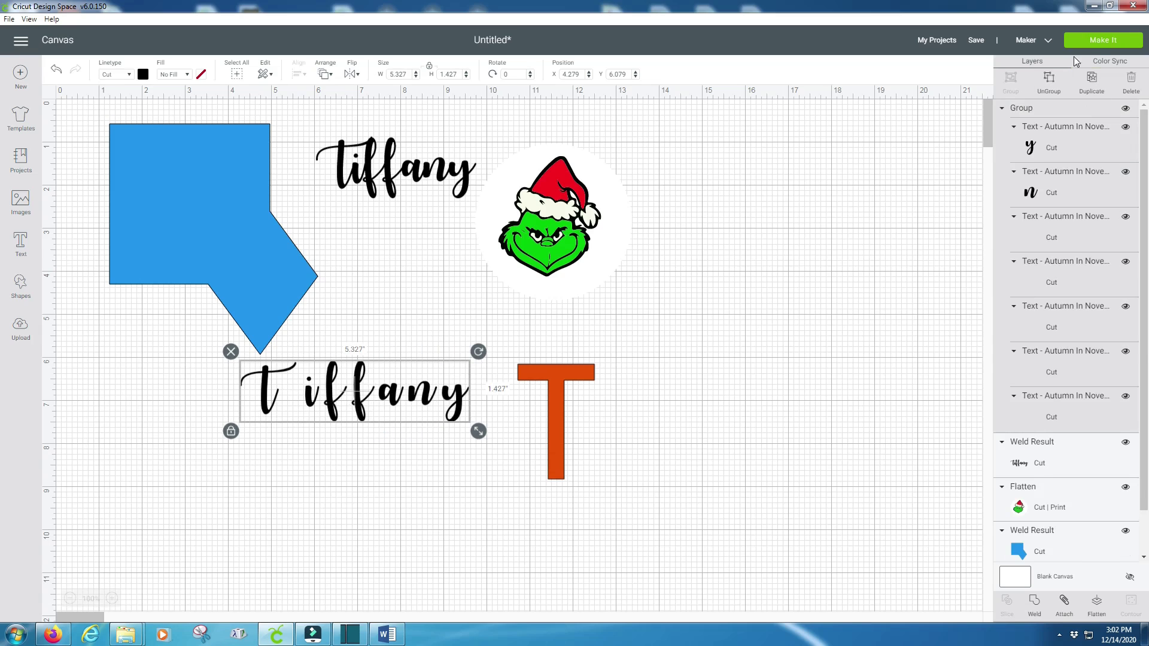
Preview the grouped letters on the black cutting mat and ungroup them again
{"action": "left_click", "coordinate": [1092, 42]}
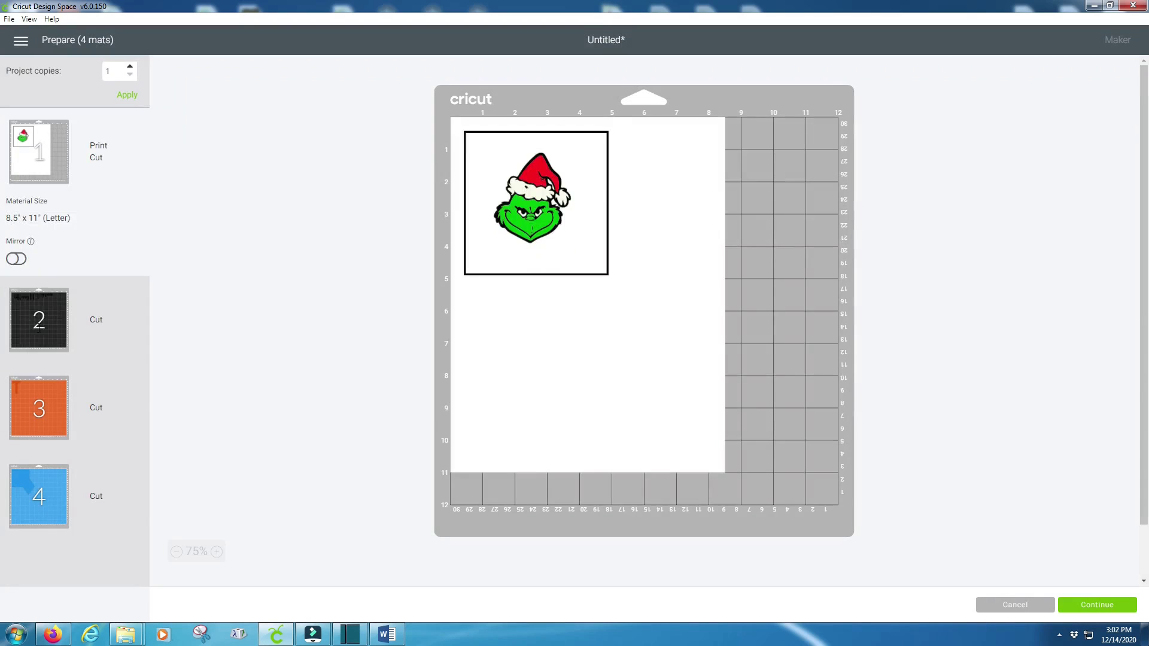
{"action": "left_click", "coordinate": [38, 331]}
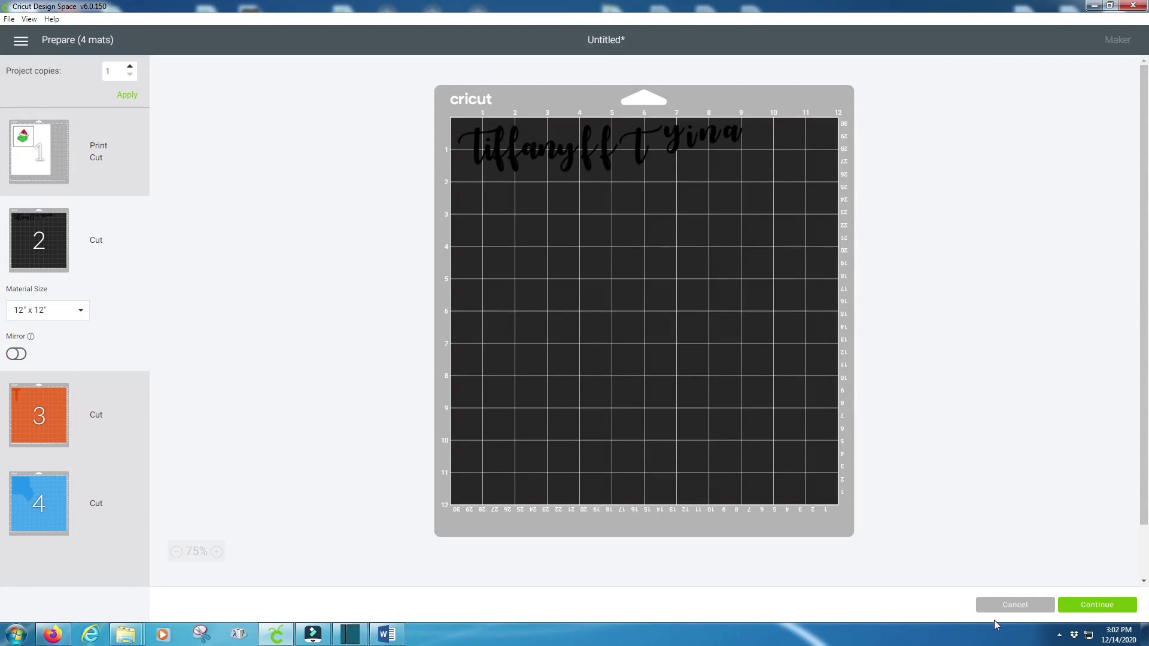
{"action": "left_click", "coordinate": [1003, 603]}
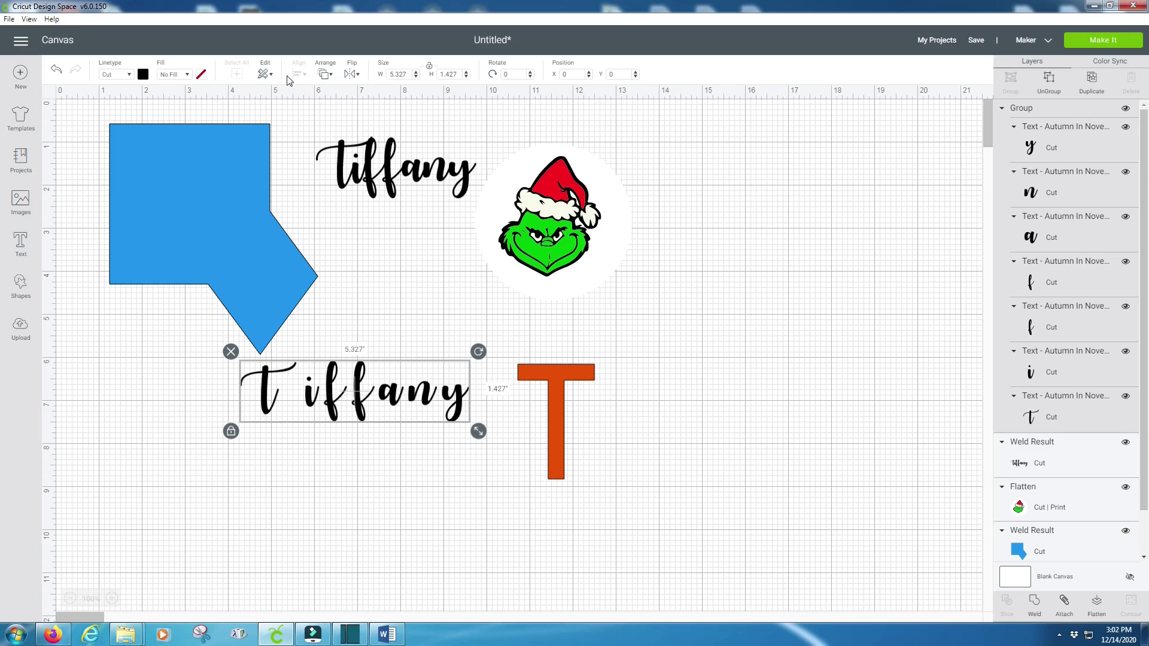
{"action": "left_click", "coordinate": [1048, 79]}
{"action": "mouse_move", "coordinate": [342, 393]}
{"action": "left_mouse_down"}
{"action": "mouse_move", "coordinate": [334, 400]}
{"action": "mouse_move", "coordinate": [355, 393]}
{"action": "left_mouse_up"}
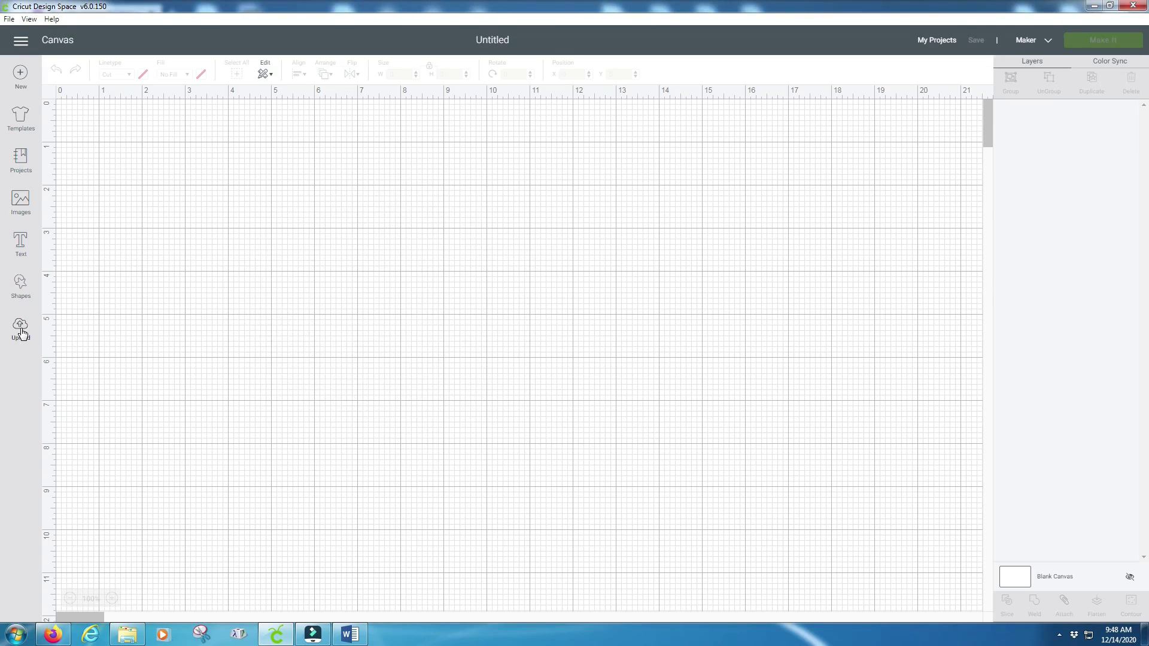
Upload the Santa picture from the Learning Made Easy folder as a Complex image and save it as a Cut image
{"action": "left_click", "coordinate": [21, 333]}
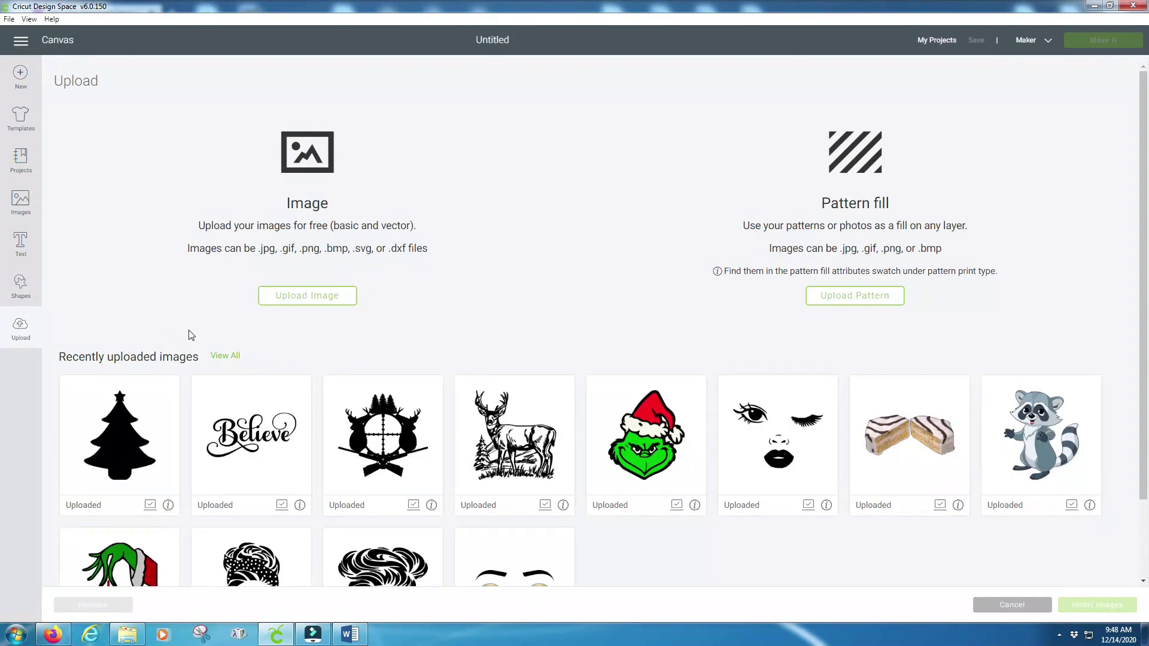
{"action": "left_click", "coordinate": [299, 299]}
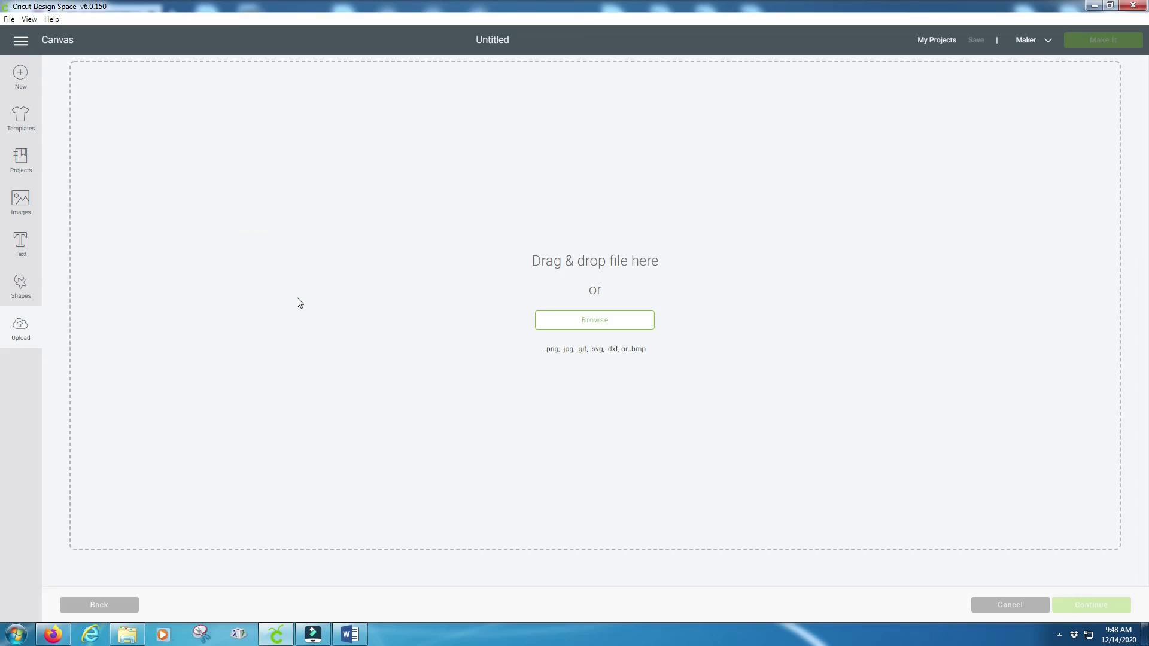
{"action": "left_click", "coordinate": [573, 321]}
{"action": "left_click", "coordinate": [131, 144]}
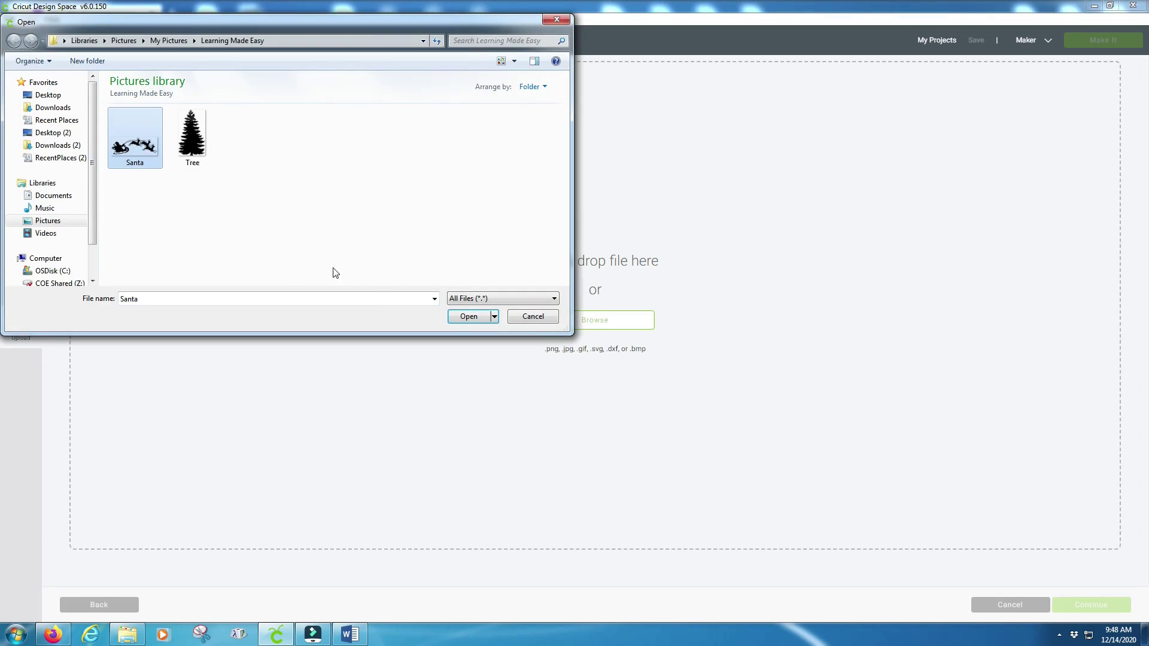
{"action": "left_click", "coordinate": [461, 317]}
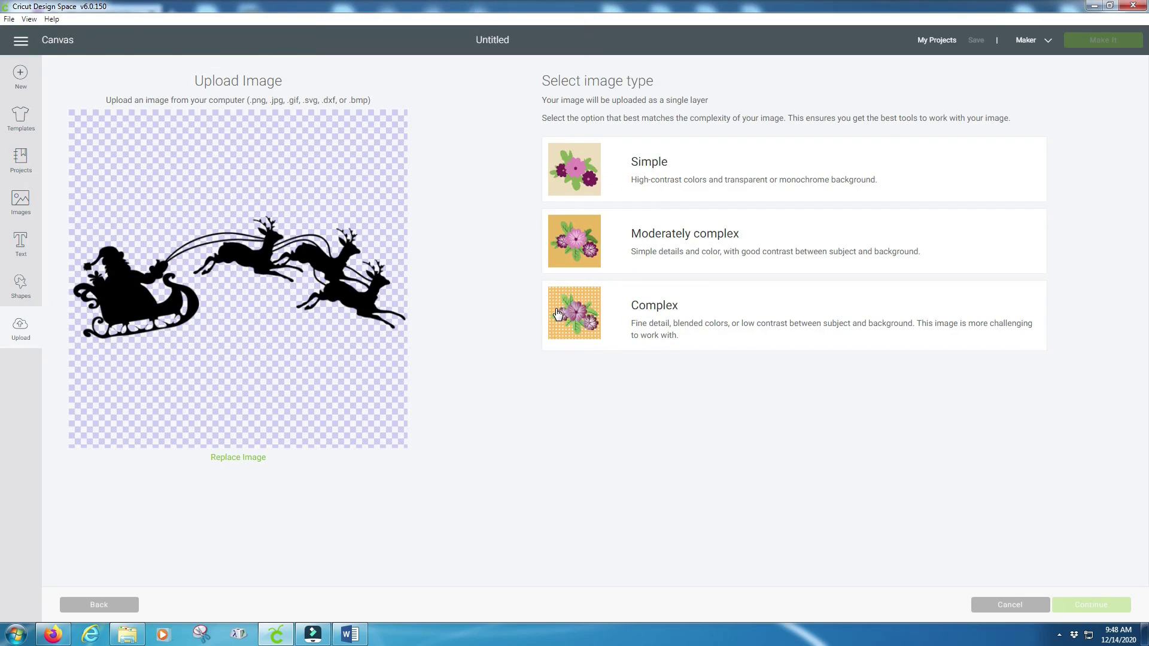
{"action": "left_click", "coordinate": [556, 312]}
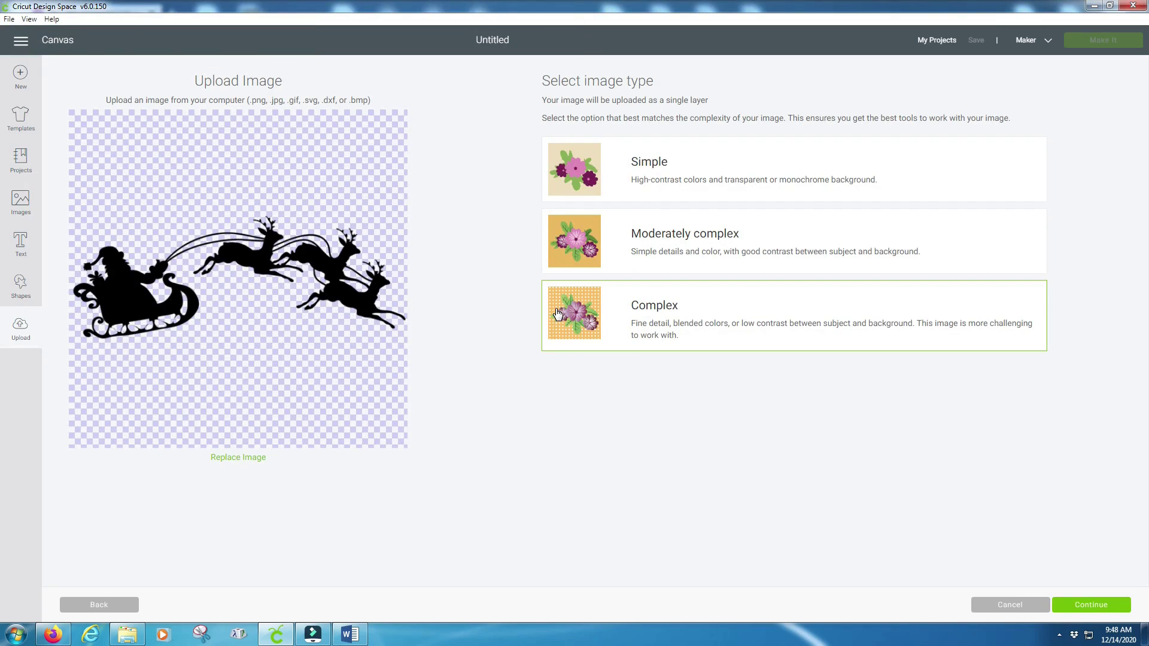
{"action": "left_click", "coordinate": [1089, 606]}
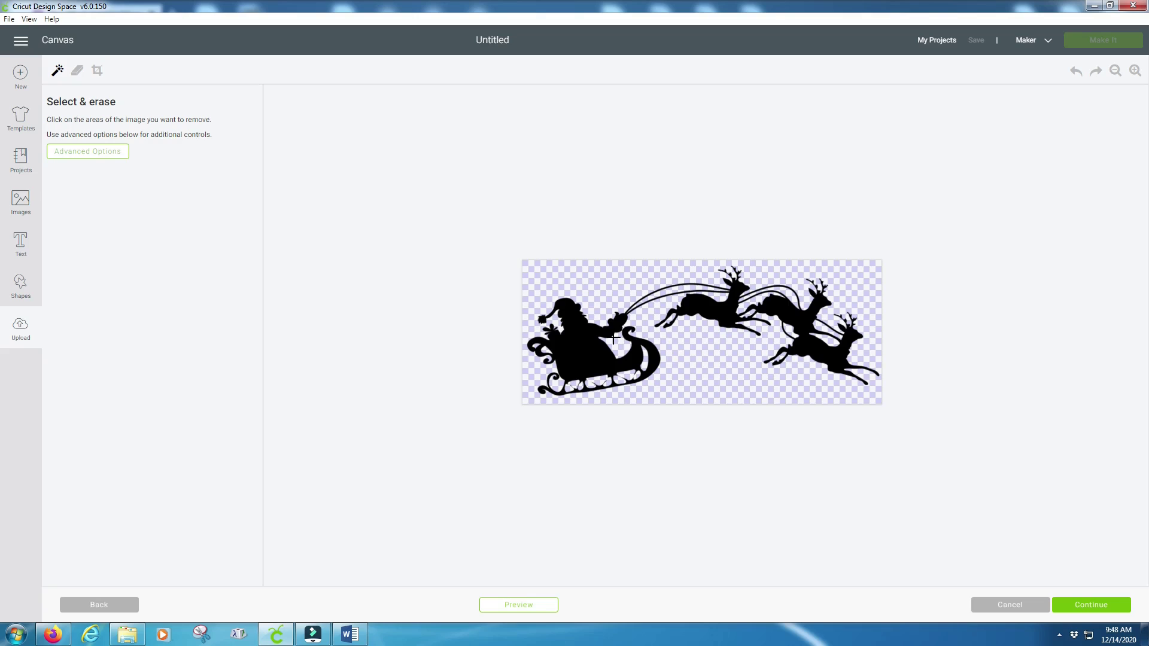
{"action": "left_click", "coordinate": [1070, 608]}
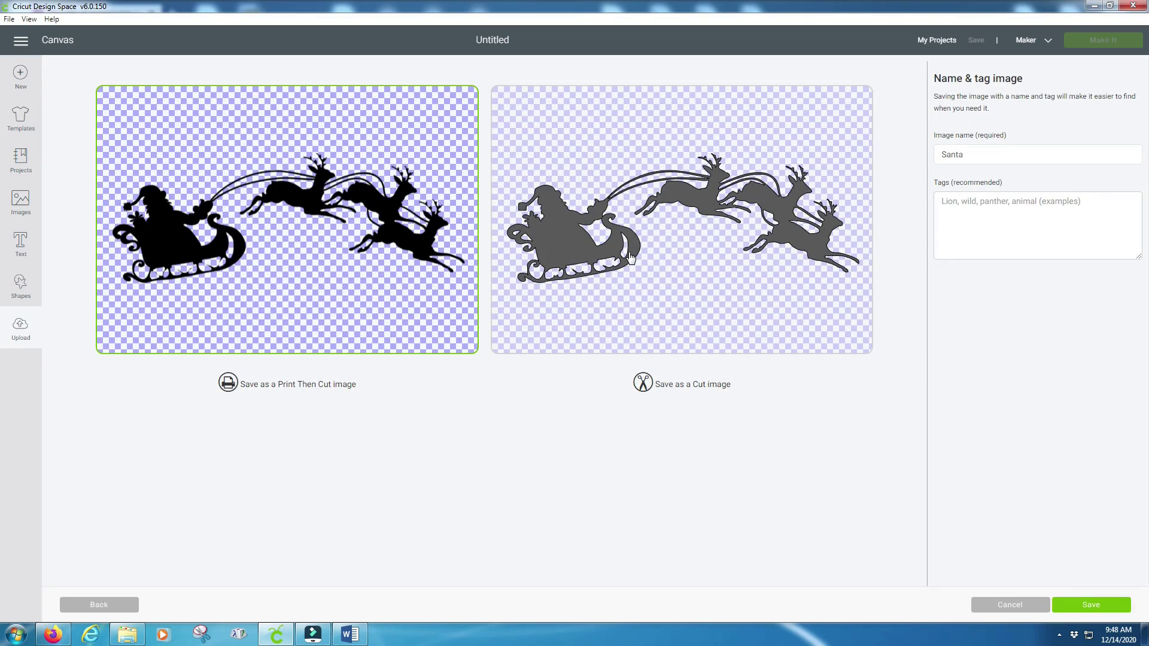
{"action": "left_click", "coordinate": [549, 247]}
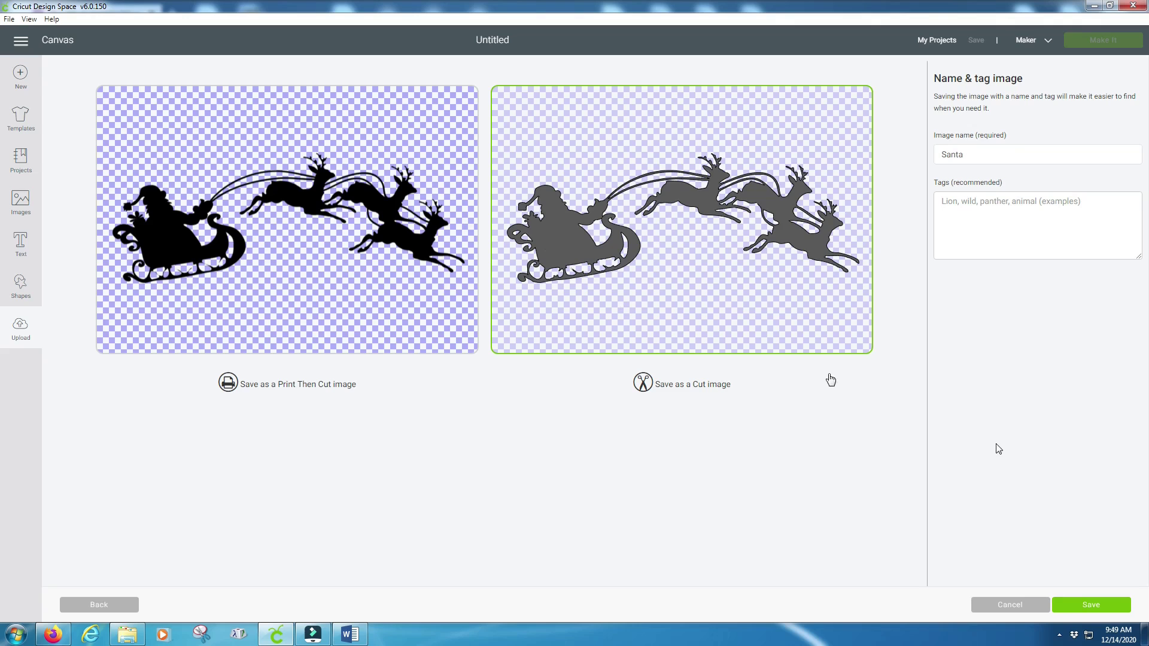
{"action": "left_click", "coordinate": [1083, 610]}
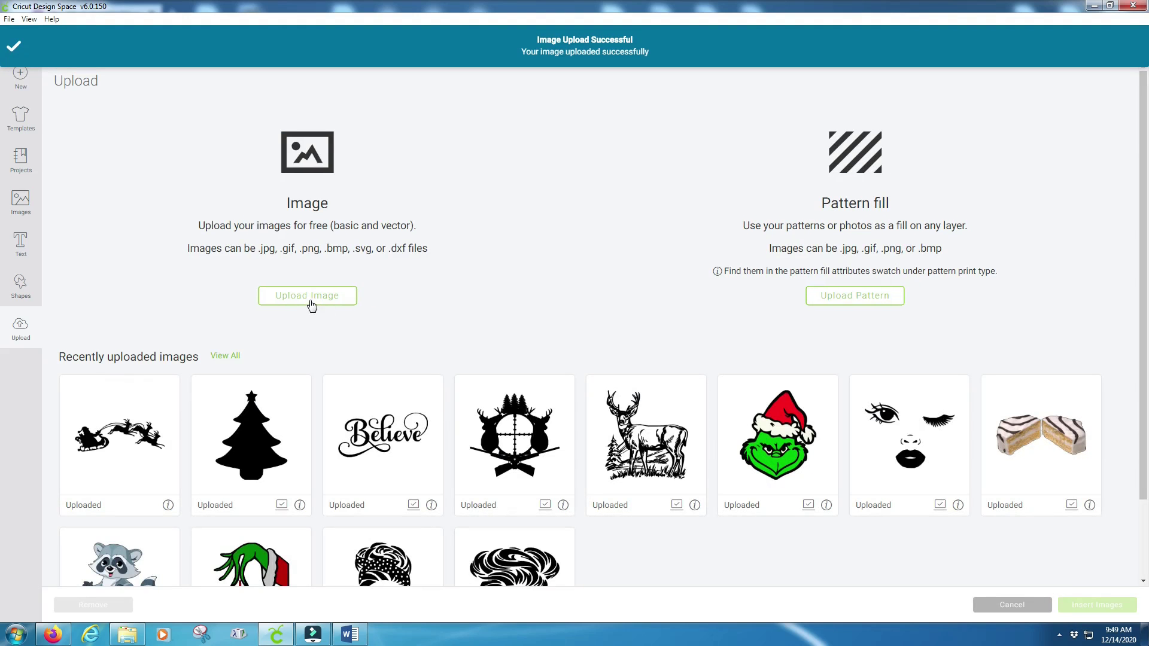
Upload the Tree picture from the Learning Made Easy folder as a Complex image and save it as a Cut image
{"action": "left_click", "coordinate": [311, 301]}
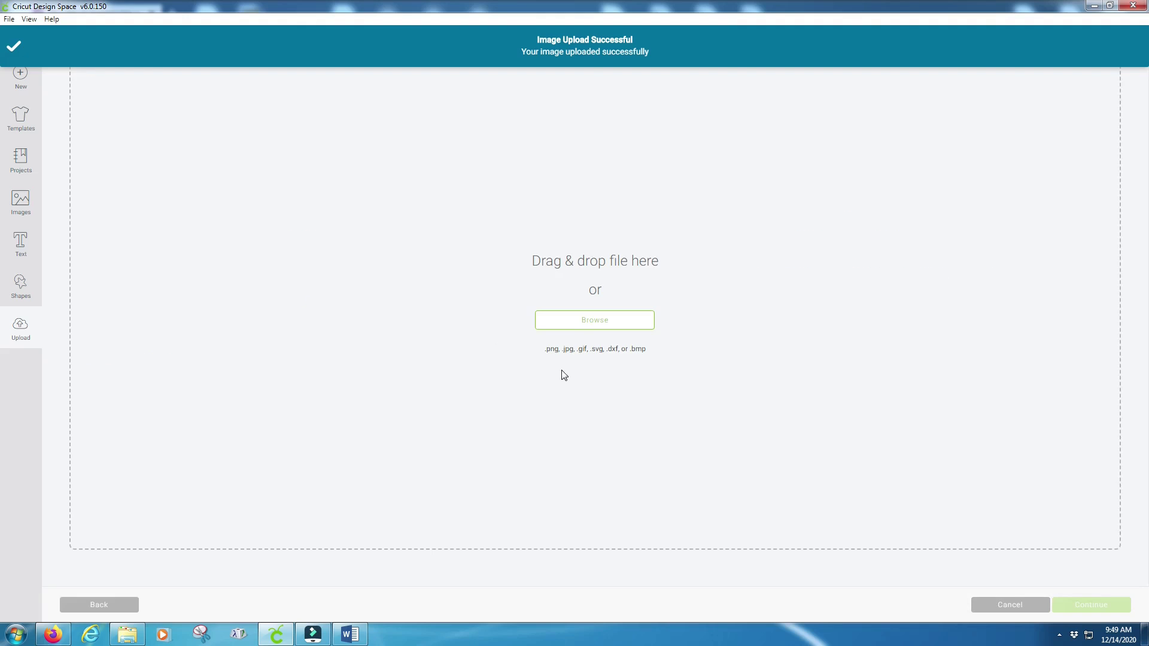
{"action": "left_click", "coordinate": [572, 325]}
{"action": "left_click", "coordinate": [200, 148]}
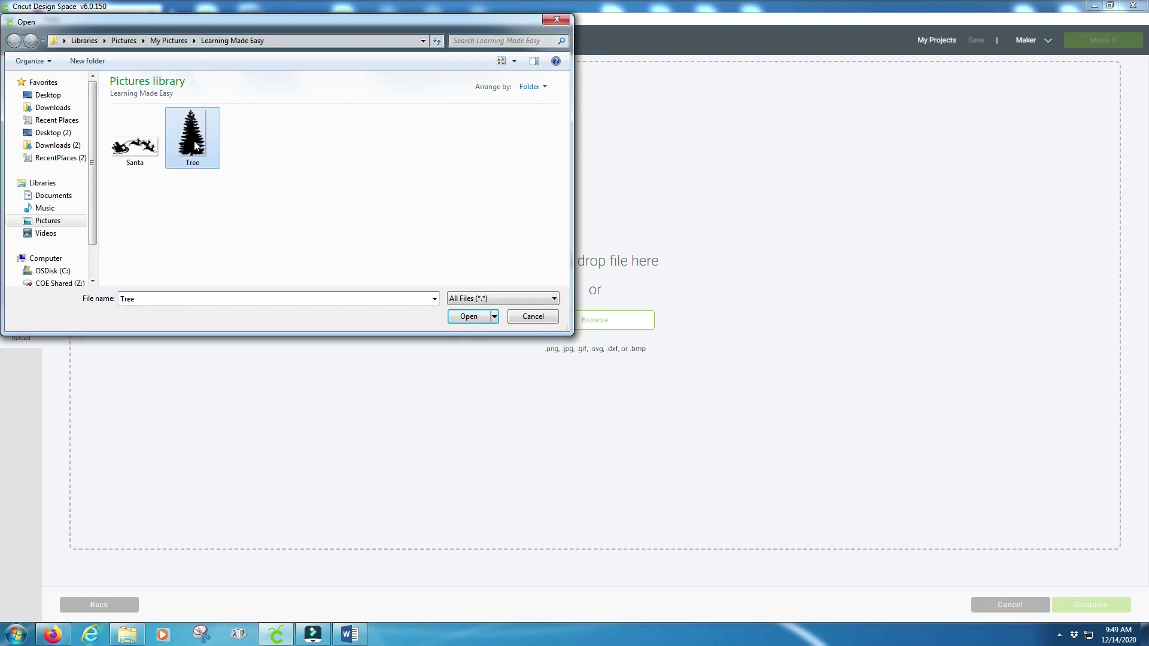
{"action": "left_click", "coordinate": [468, 316]}
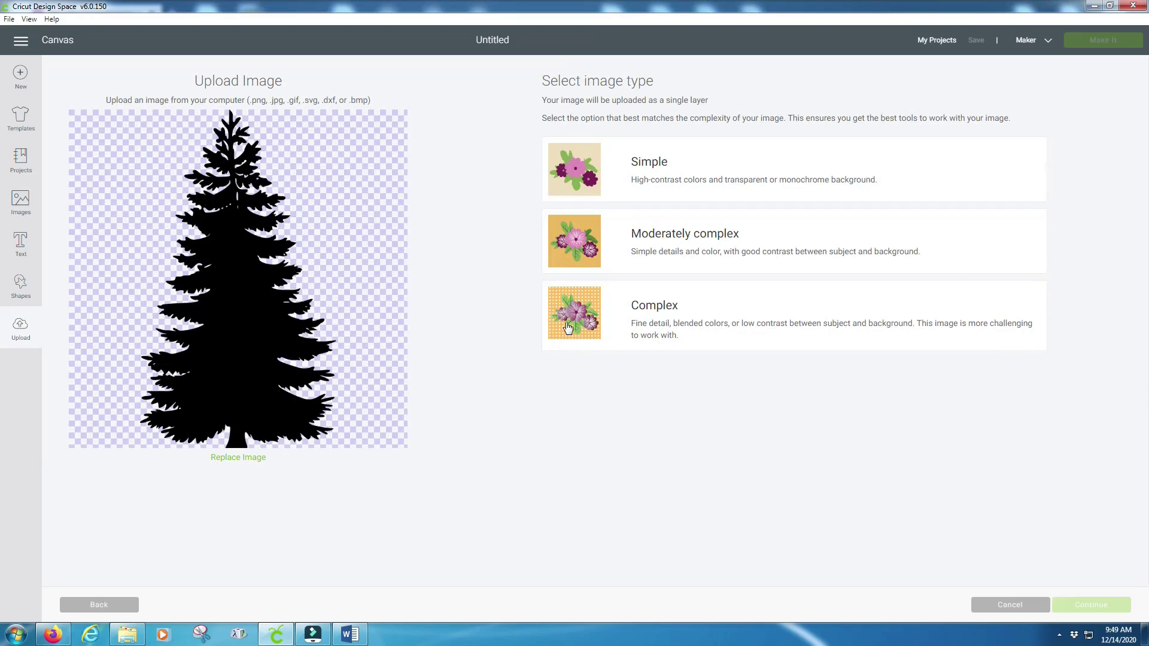
{"action": "left_click", "coordinate": [578, 312]}
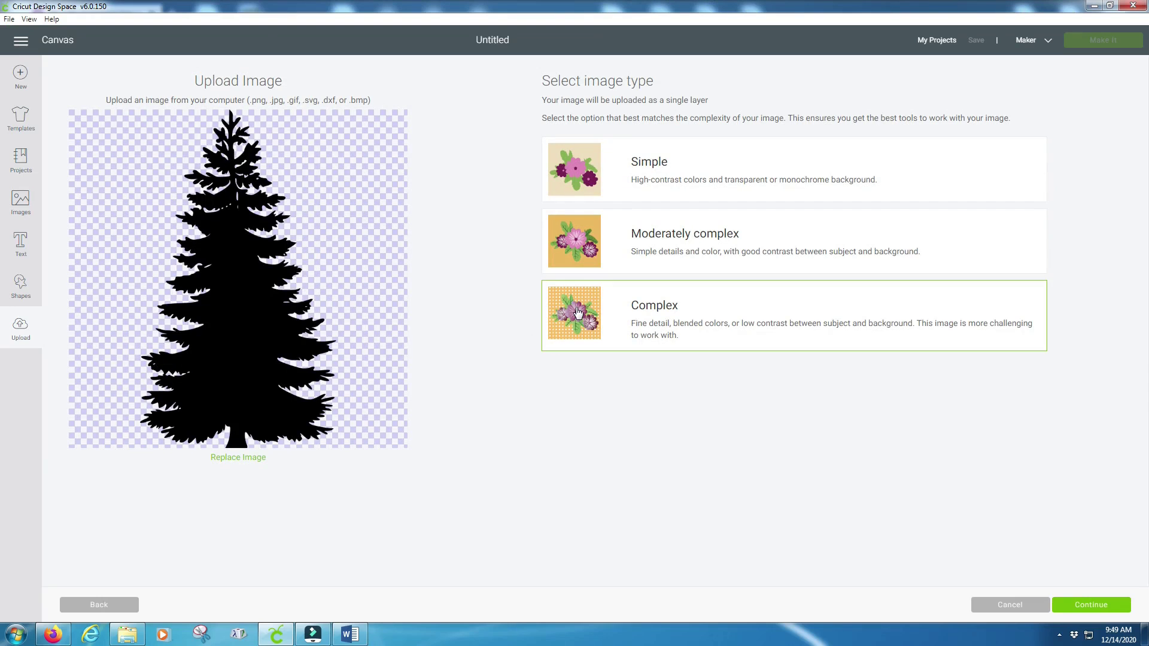
{"action": "left_click", "coordinate": [1100, 612]}
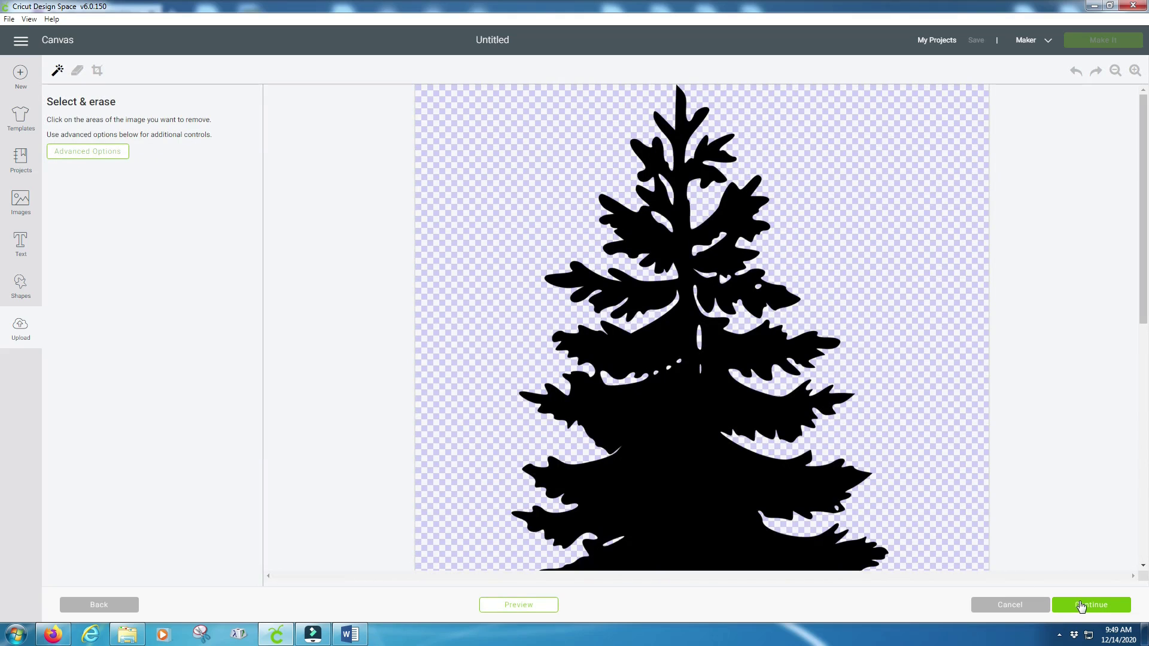
{"action": "left_click", "coordinate": [1081, 606]}
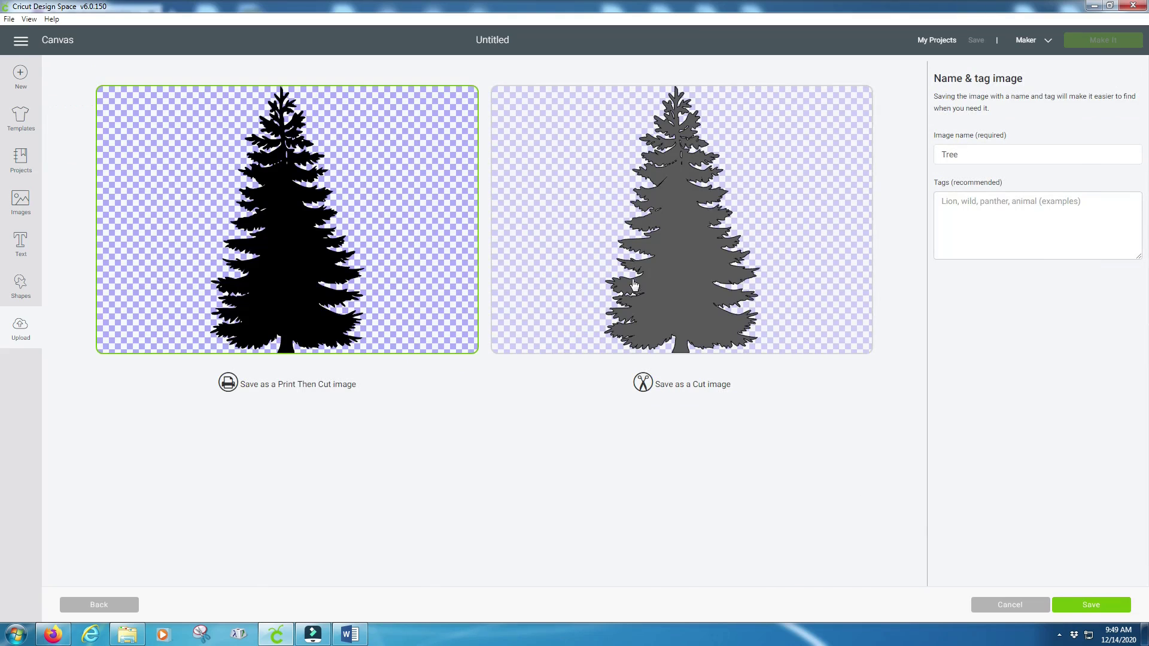
{"action": "left_click", "coordinate": [651, 272]}
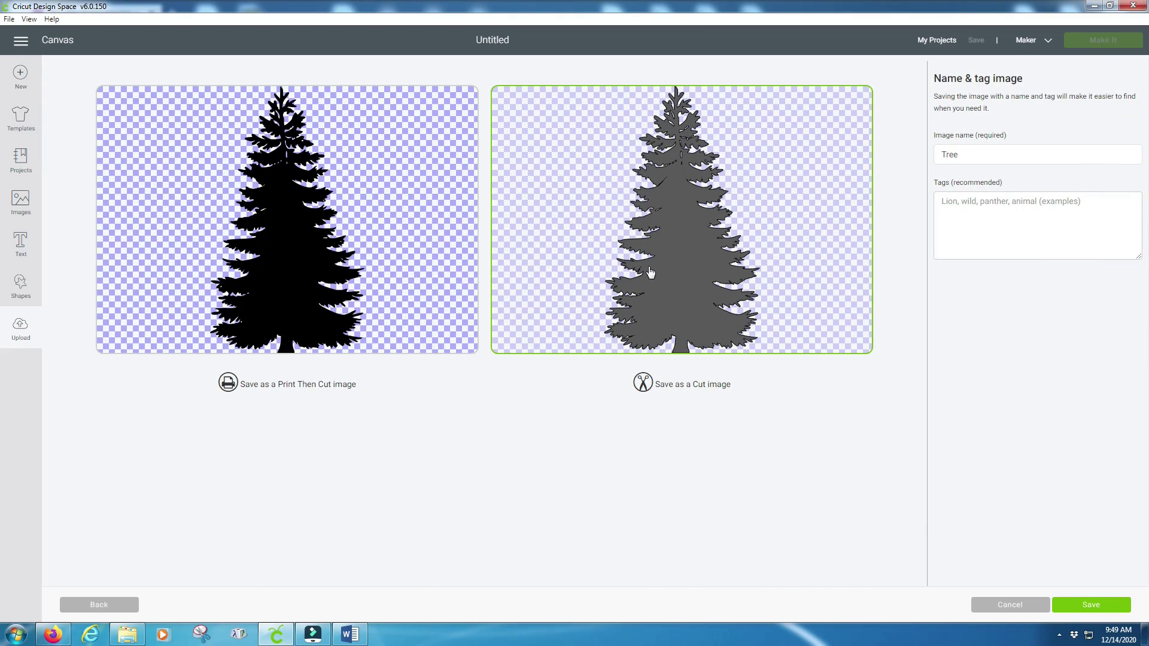
{"action": "left_click", "coordinate": [1077, 612]}
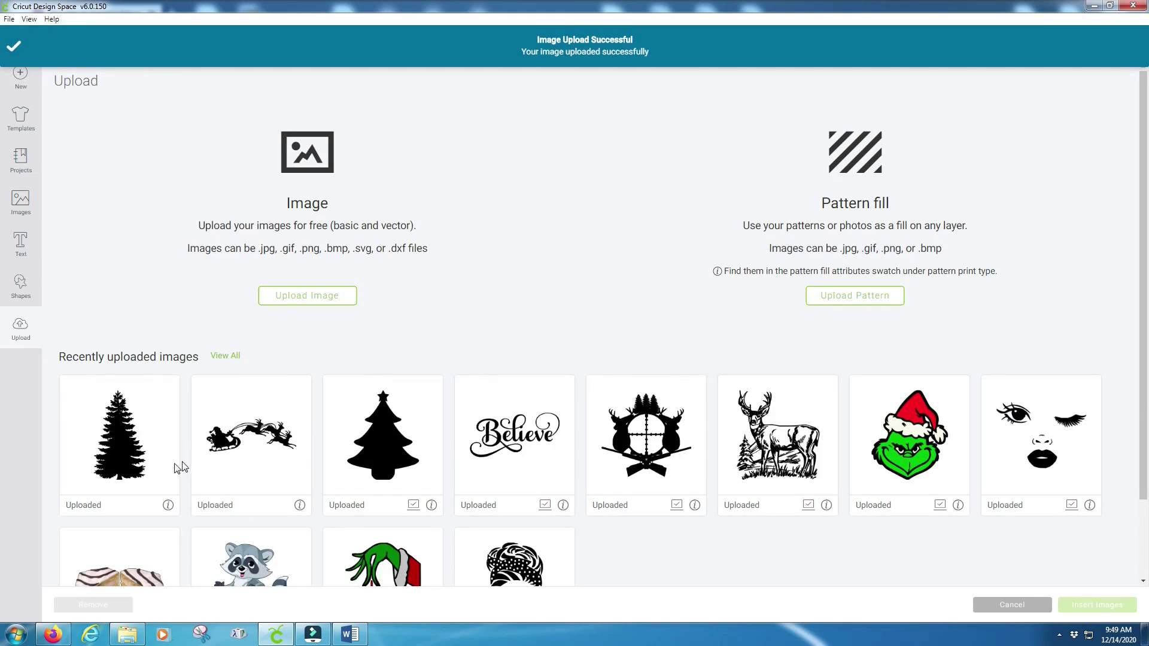
Insert the uploaded Santa image onto the canvas and shrink it to about 5.27 by 1.90 inches
{"action": "left_click", "coordinate": [157, 464]}
{"action": "left_click", "coordinate": [172, 485]}
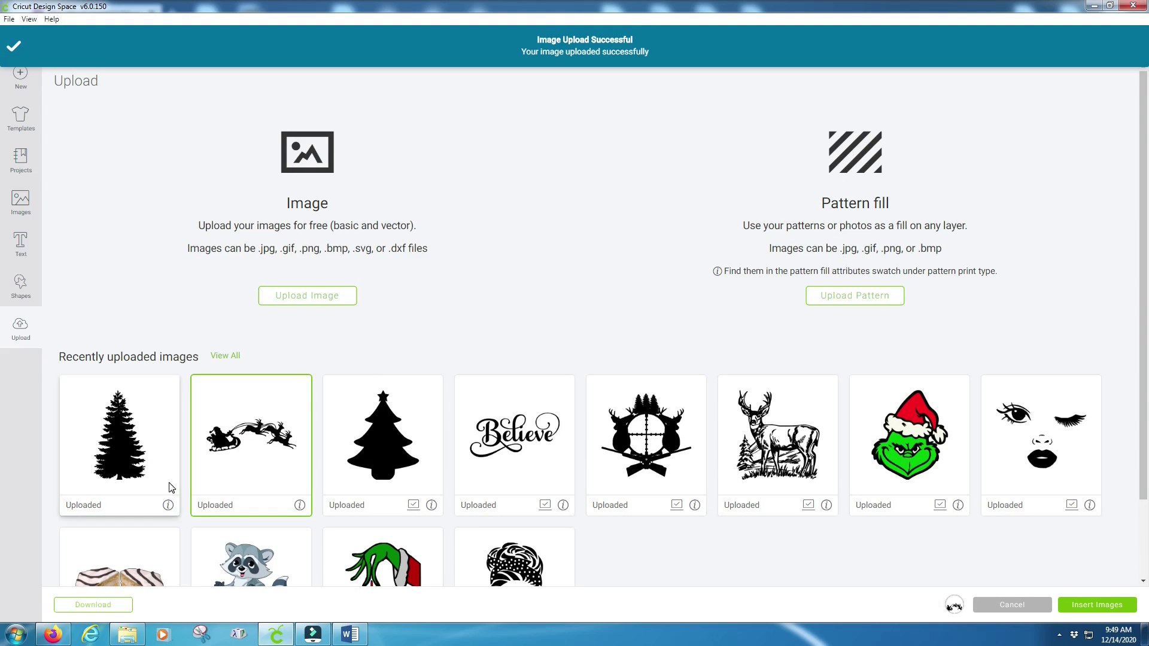
{"action": "left_click", "coordinate": [1087, 605]}
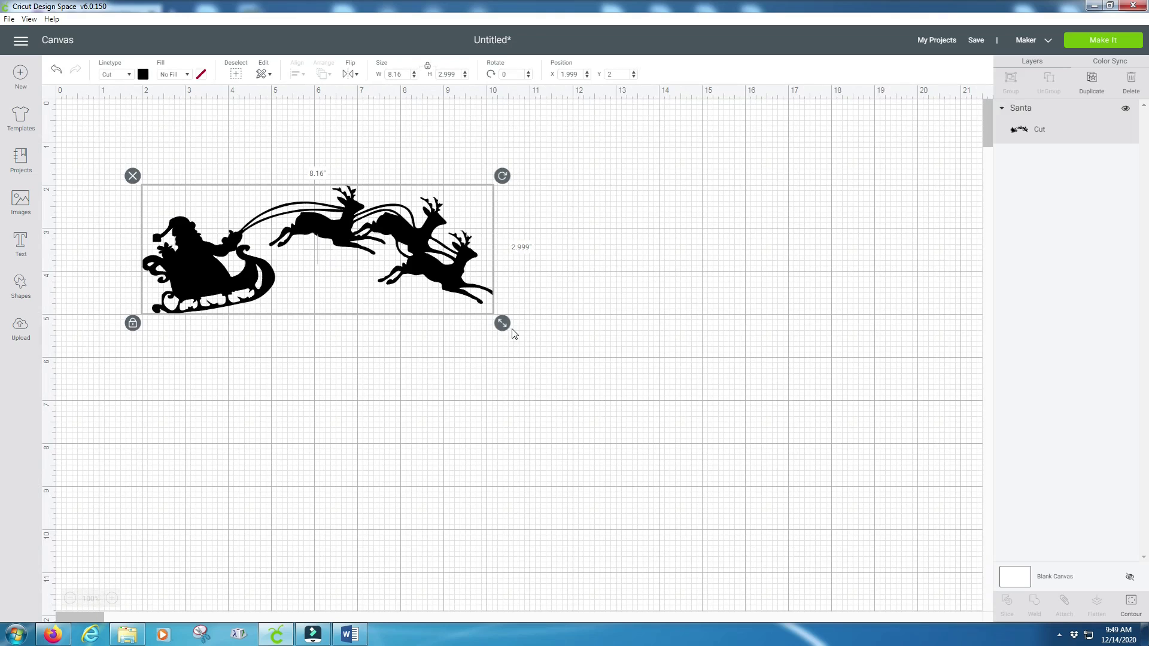
{"action": "left_click", "coordinate": [132, 324]}
{"action": "left_click_drag", "start_coordinate": [502, 326], "coordinate": [379, 282]}
{"action": "left_click", "coordinate": [362, 374]}
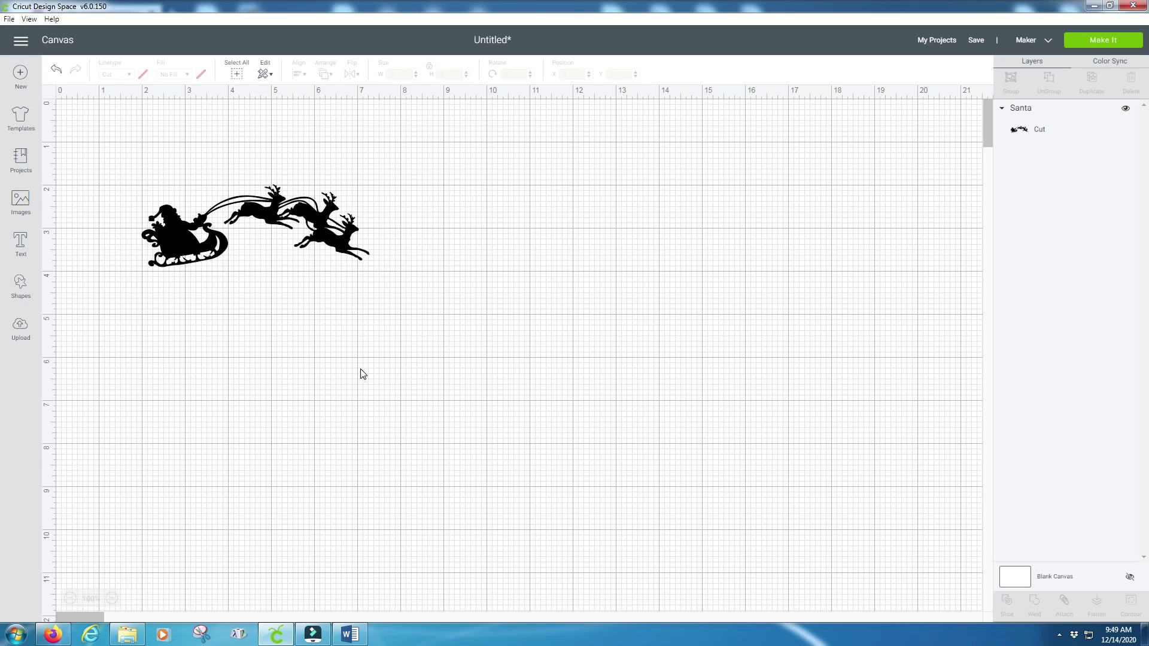
Add a circle shape beside the Santa image and colour it purple
{"action": "left_click", "coordinate": [21, 286]}
{"action": "left_click", "coordinate": [110, 206]}
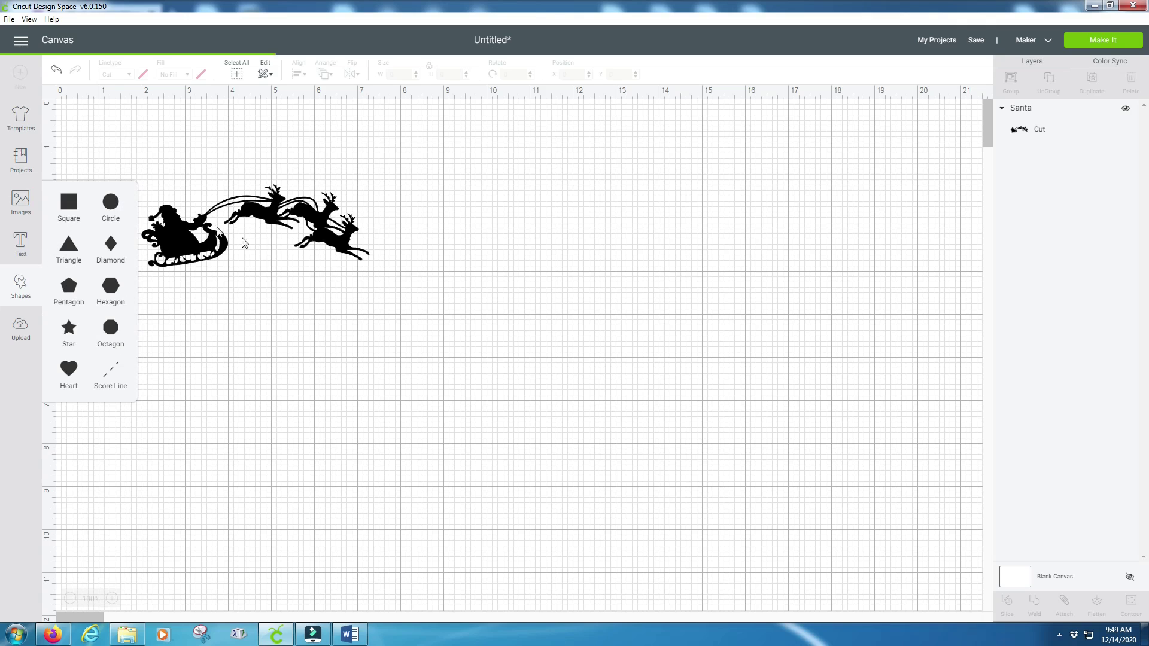
{"action": "left_click_drag", "start_coordinate": [324, 284], "coordinate": [522, 286]}
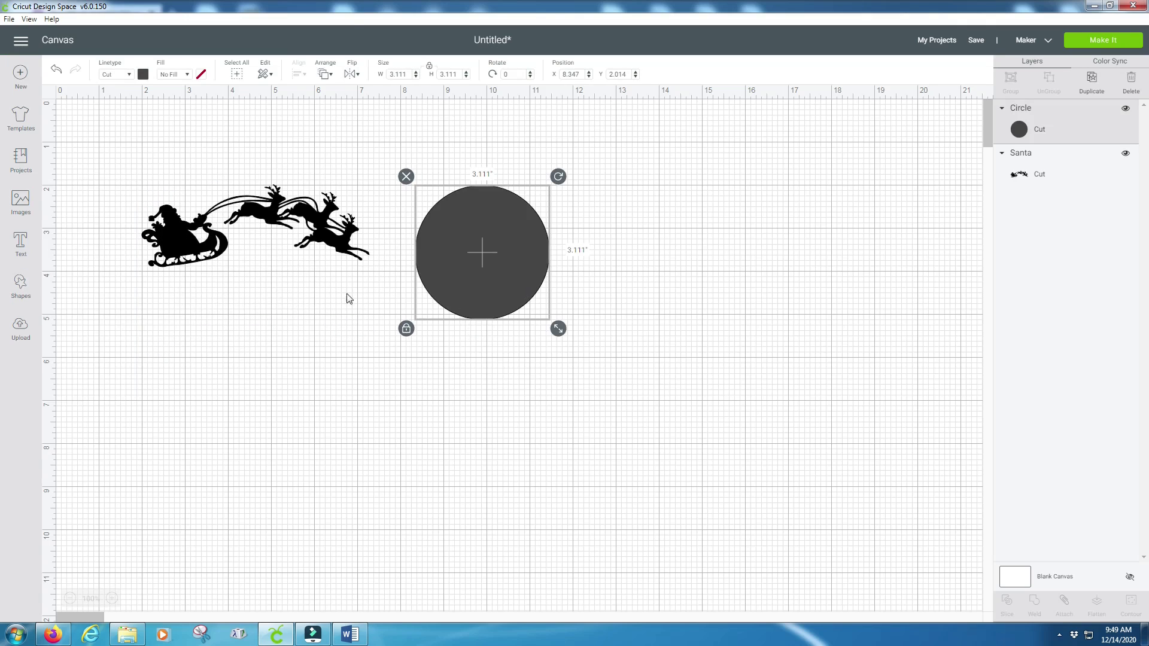
{"action": "left_click", "coordinate": [144, 74]}
{"action": "left_click", "coordinate": [170, 161]}
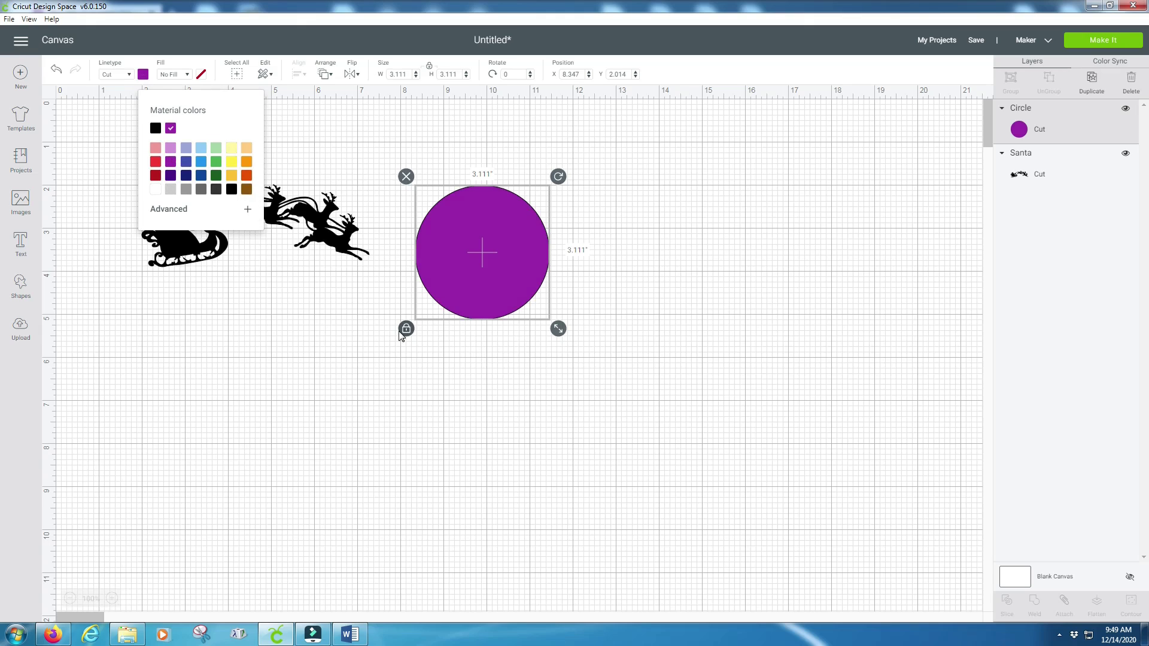
Unlock the purple circle's proportions, enlarge it to about 6.17 inches high and set its width to 6.167 inches
{"action": "left_click", "coordinate": [407, 328]}
{"action": "left_click_drag", "start_coordinate": [559, 329], "coordinate": [700, 466]}
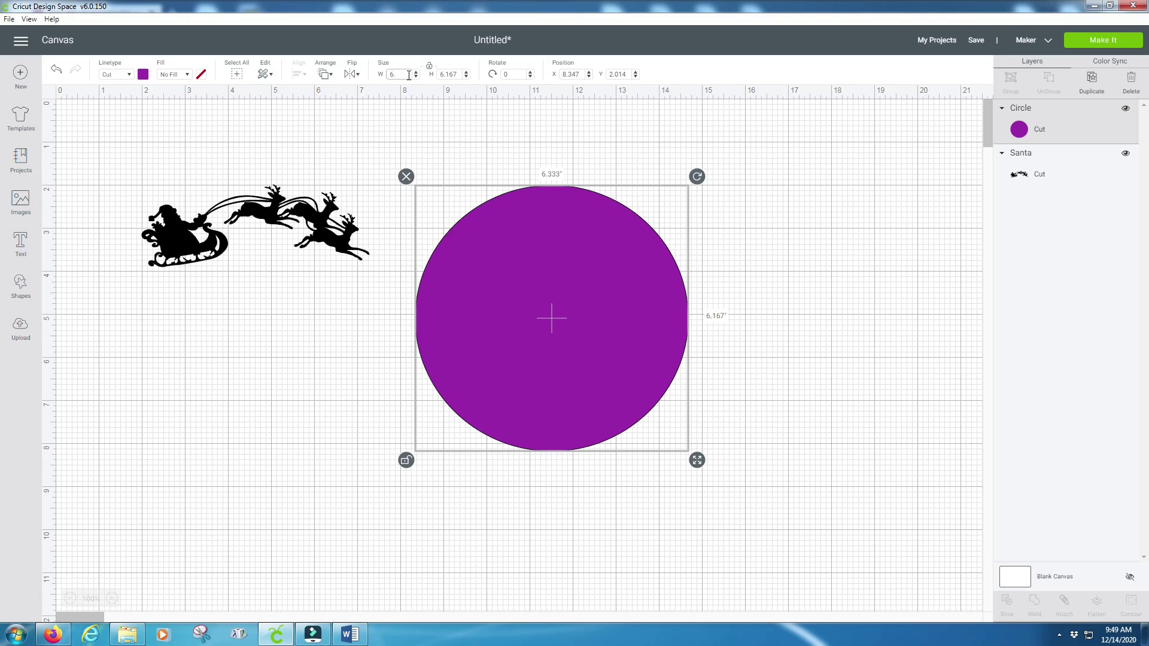
{"action": "key", "text": "Return"}
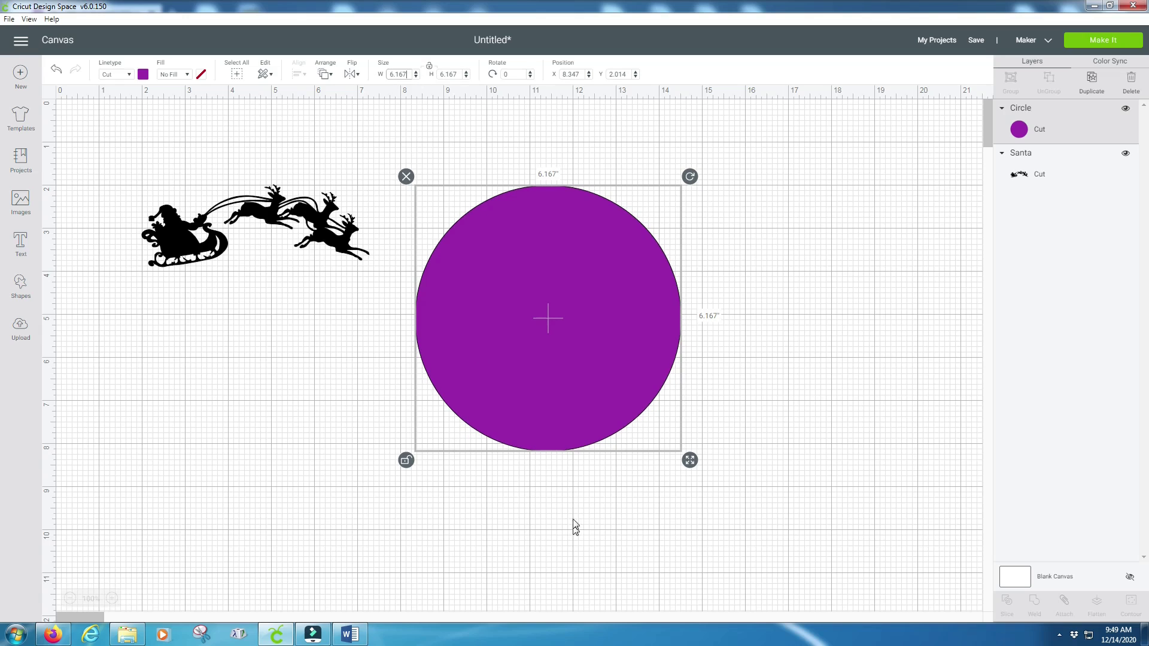
{"action": "left_click", "coordinate": [512, 533]}
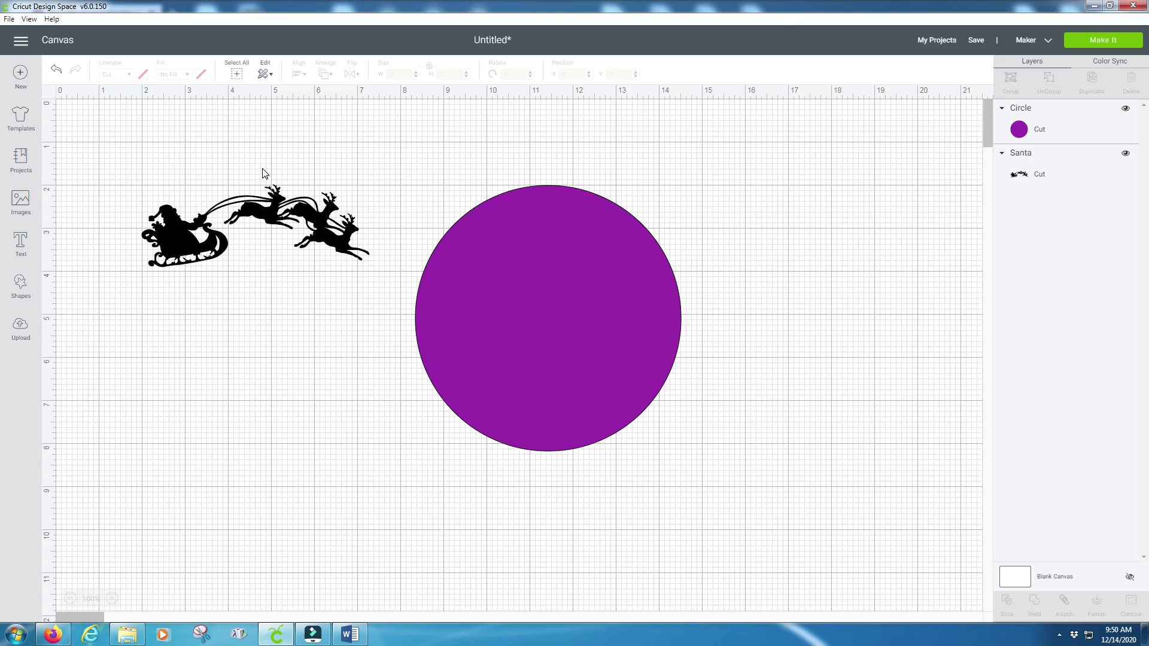
Arrange the Santa image in front of the purple circle and move it onto the circle's upper part
{"action": "left_click", "coordinate": [277, 199]}
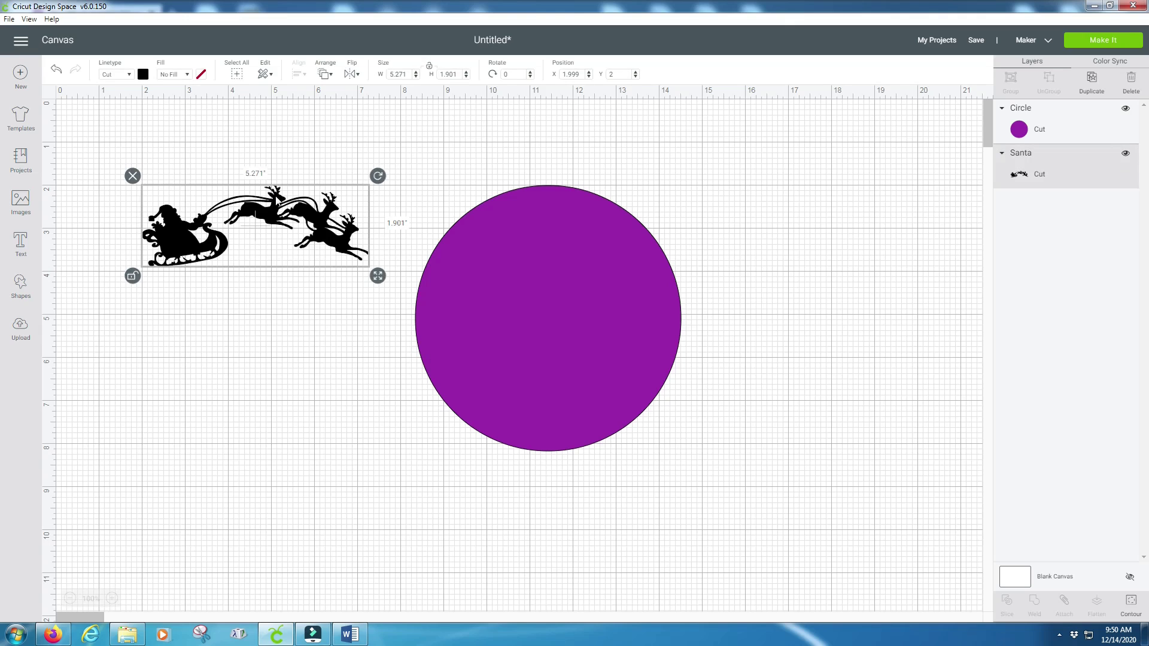
{"action": "left_click_drag", "start_coordinate": [293, 211], "coordinate": [289, 266]}
{"action": "left_click", "coordinate": [327, 82]}
{"action": "left_click", "coordinate": [360, 137]}
{"action": "left_click_drag", "start_coordinate": [342, 286], "coordinate": [597, 246]}
Shrink the Santa image to about 4.6 by 1.5 inches so it fits inside the upper part of the purple circle
{"action": "left_click_drag", "start_coordinate": [673, 301], "coordinate": [659, 294]}
{"action": "left_click_drag", "start_coordinate": [625, 250], "coordinate": [635, 253]}
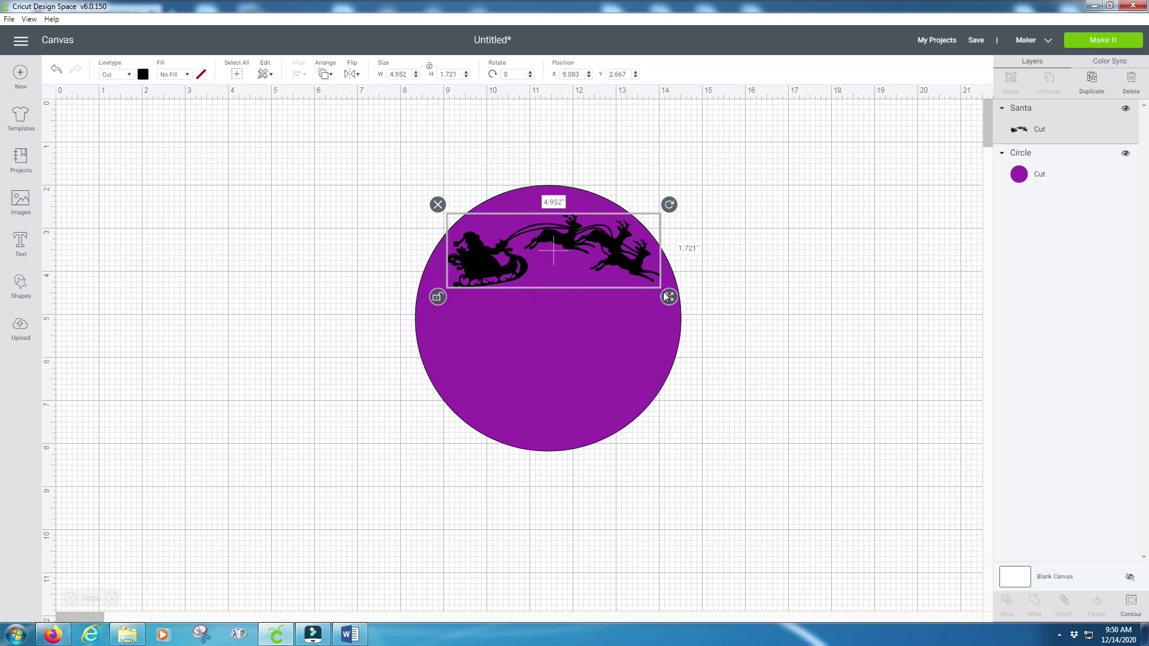
{"action": "mouse_move", "coordinate": [669, 298]}
{"action": "left_mouse_down"}
{"action": "mouse_move", "coordinate": [654, 290]}
{"action": "mouse_move", "coordinate": [651, 303]}
{"action": "mouse_move", "coordinate": [655, 288]}
{"action": "left_mouse_up"}
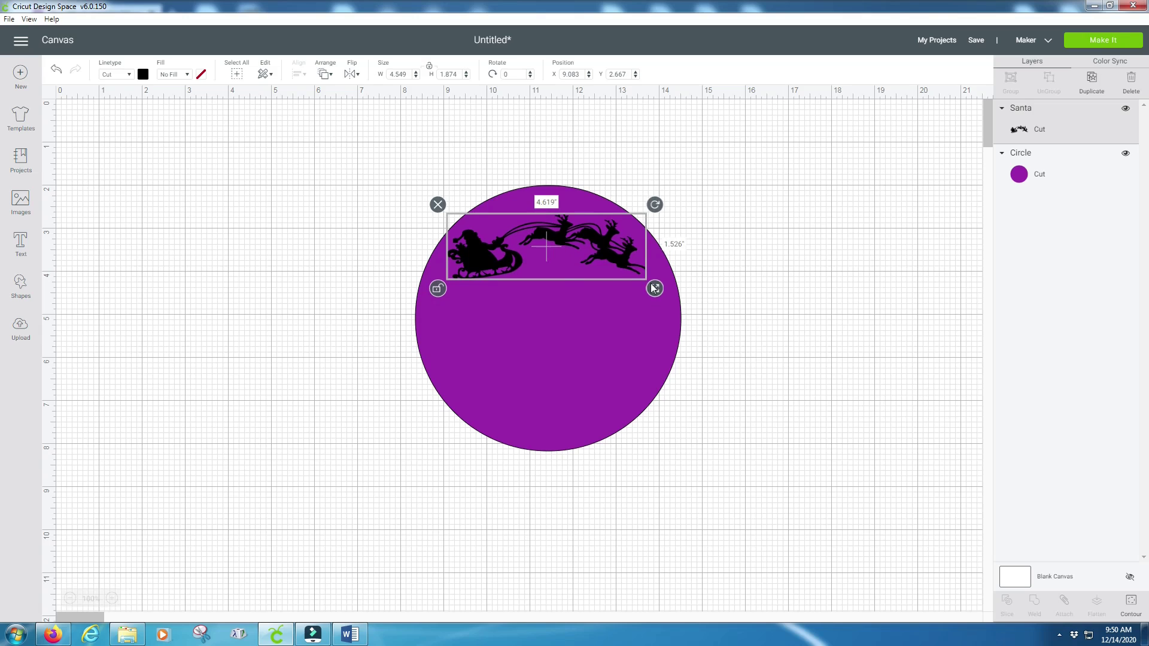
{"action": "left_click", "coordinate": [745, 246]}
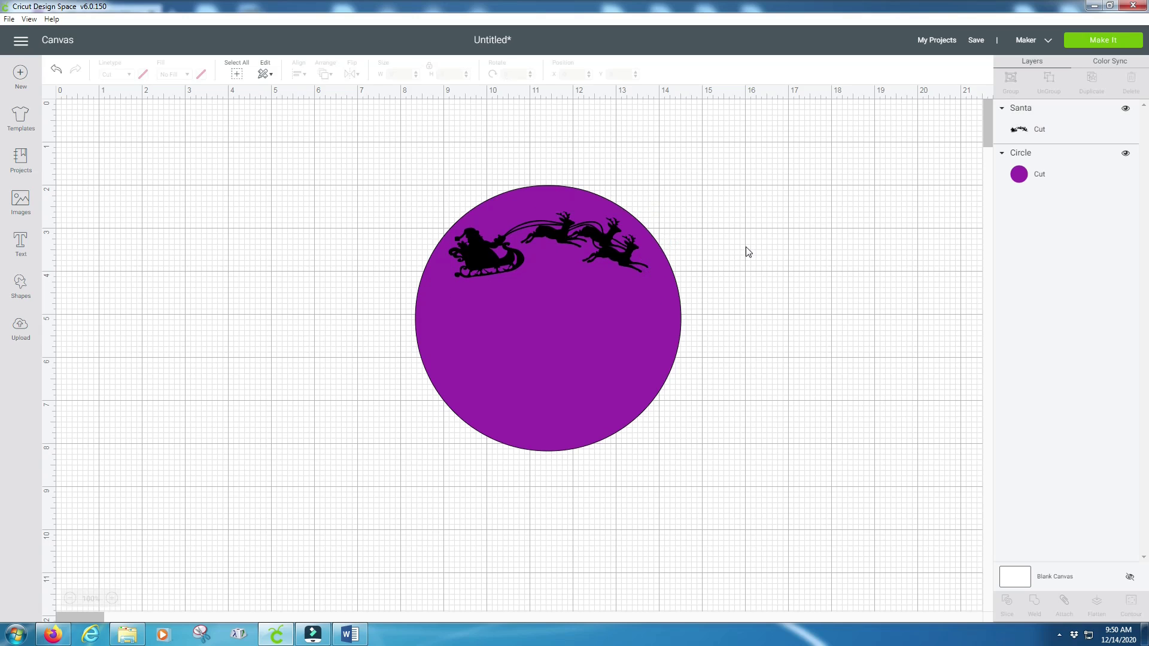
Add two equal circles beside the purple one and overlap them, offsetting one horizontally by about 0.29 inches
{"action": "left_click", "coordinate": [21, 291]}
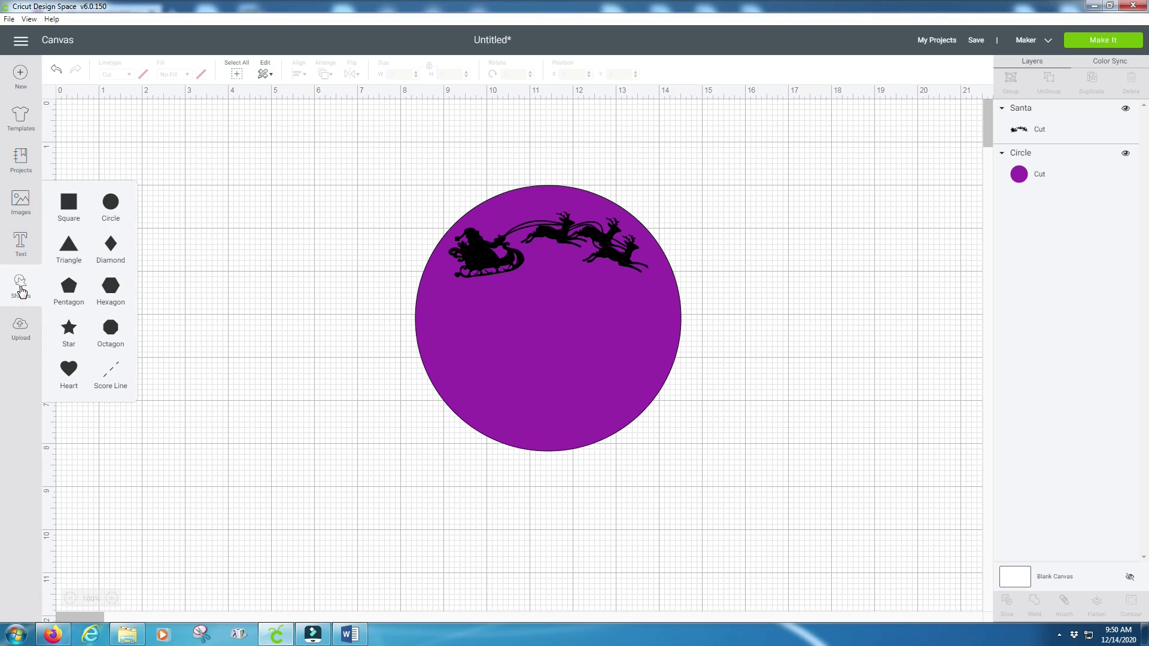
{"action": "left_click", "coordinate": [111, 205]}
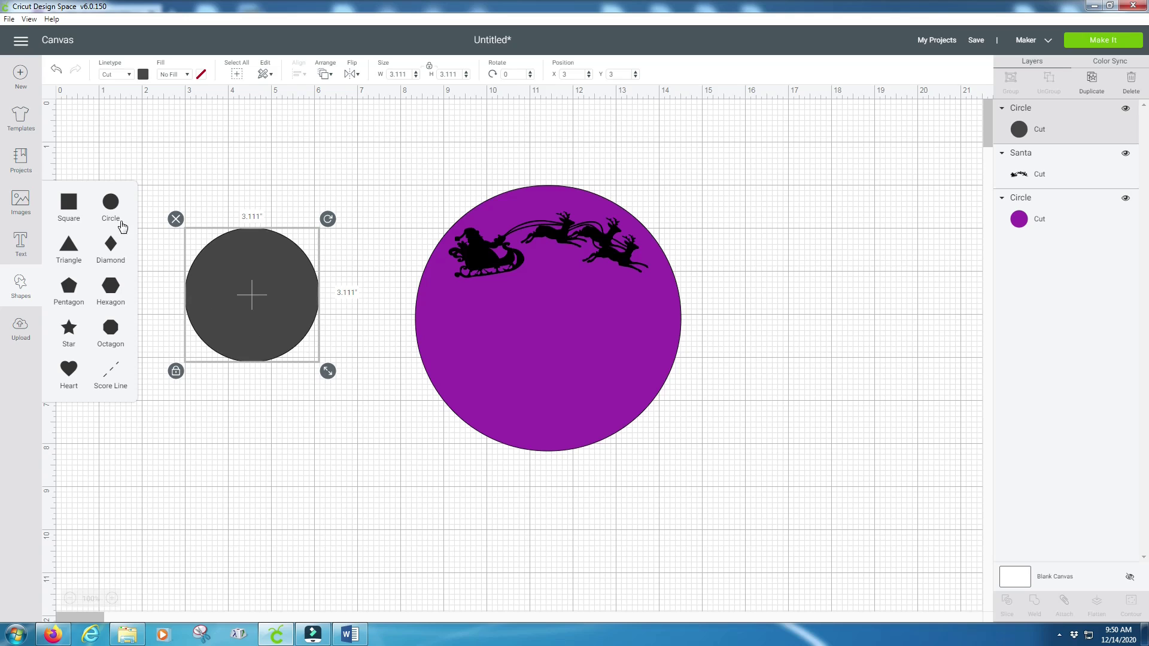
{"action": "left_click", "coordinate": [114, 203]}
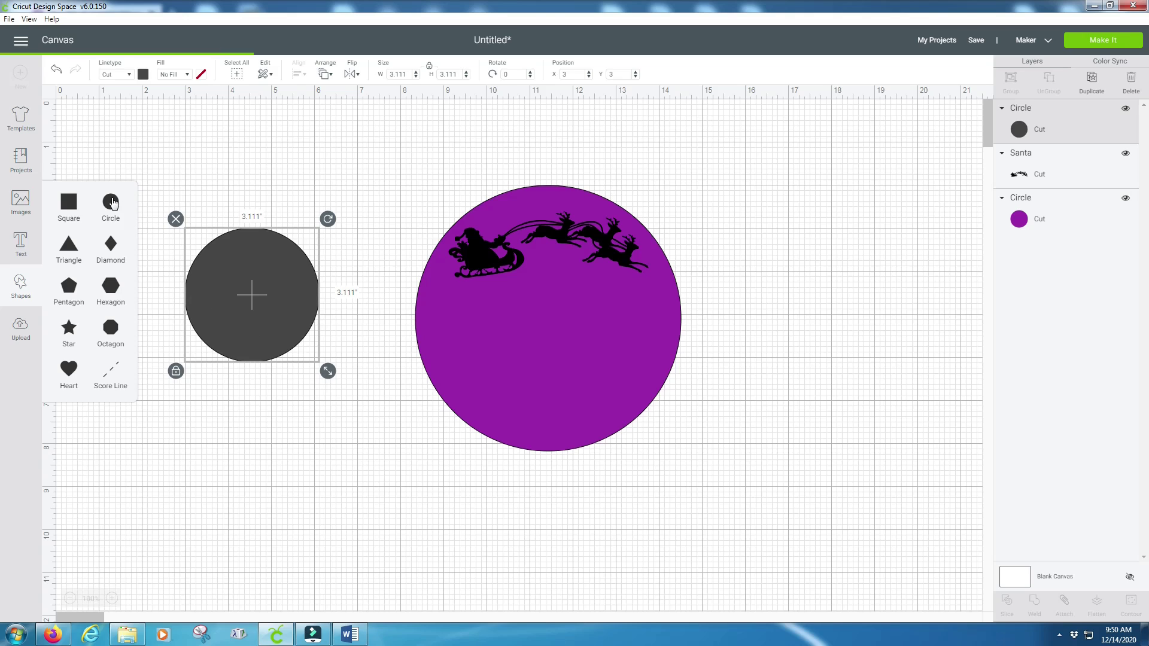
{"action": "left_click_drag", "start_coordinate": [315, 322], "coordinate": [307, 299]}
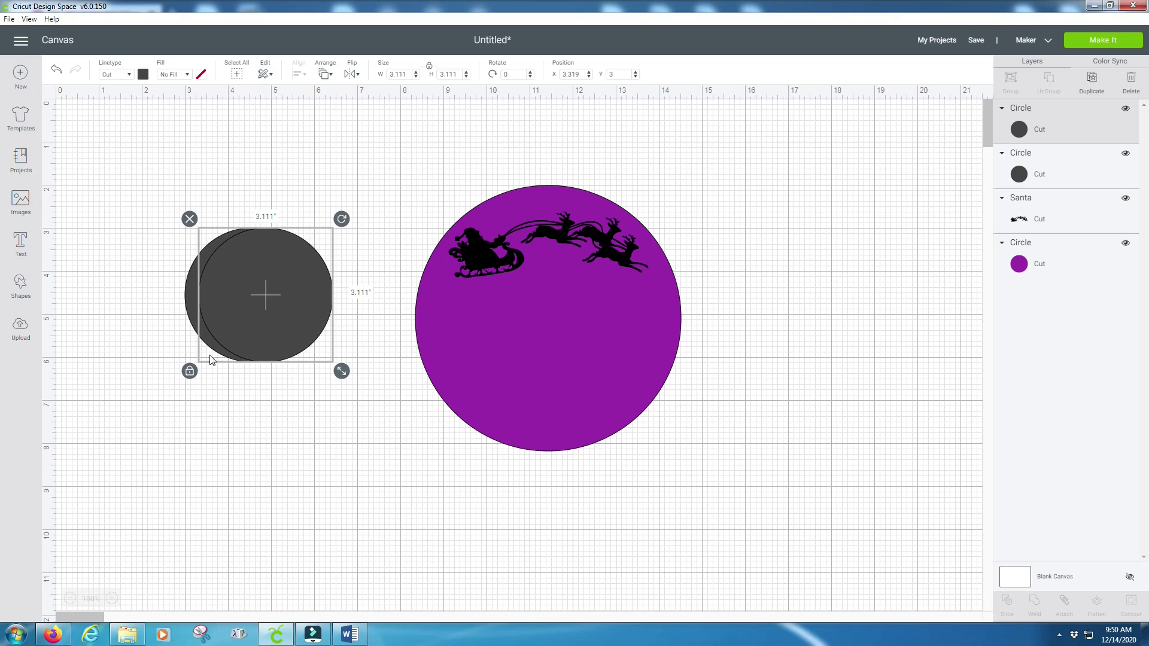
{"action": "left_click_drag", "start_coordinate": [239, 296], "coordinate": [239, 296]}
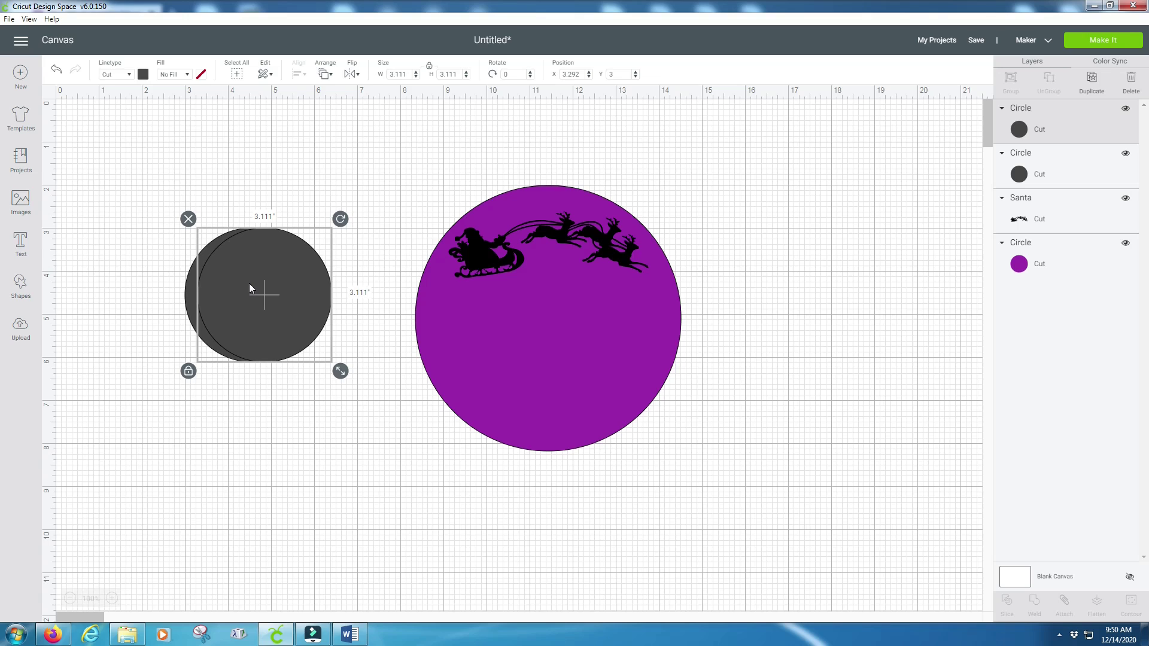
Slice the two overlapping grey circles, and delete one of the overlap pieces and the right-hand crescent
{"action": "left_click", "coordinate": [187, 281], "text": "shift"}
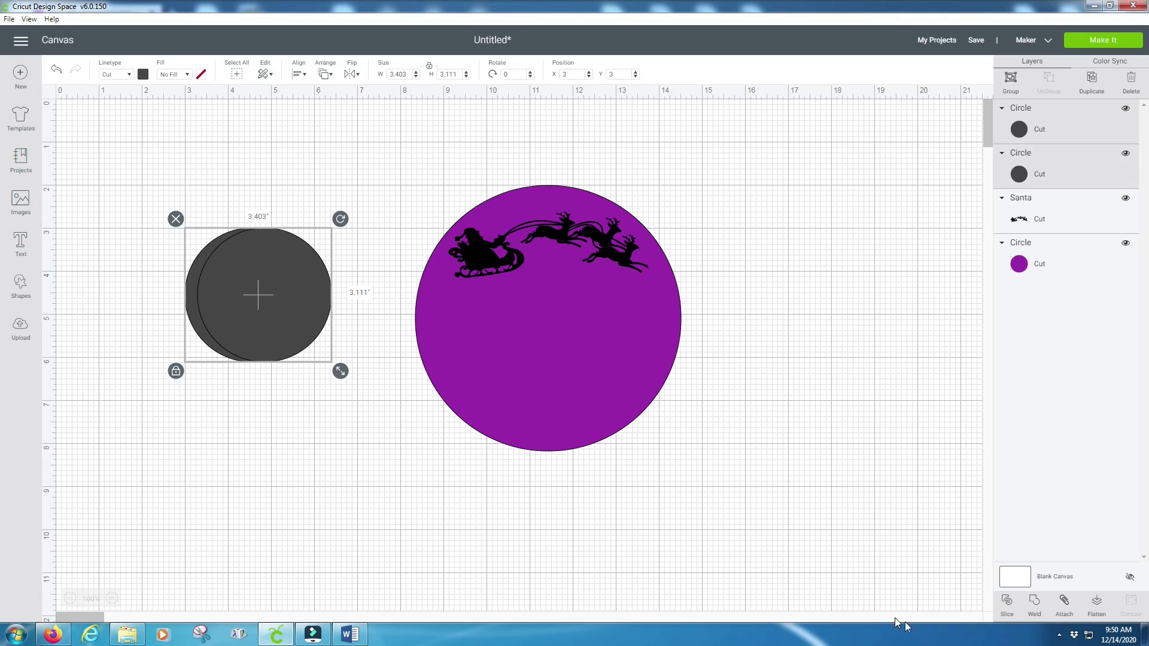
{"action": "left_click", "coordinate": [1008, 601]}
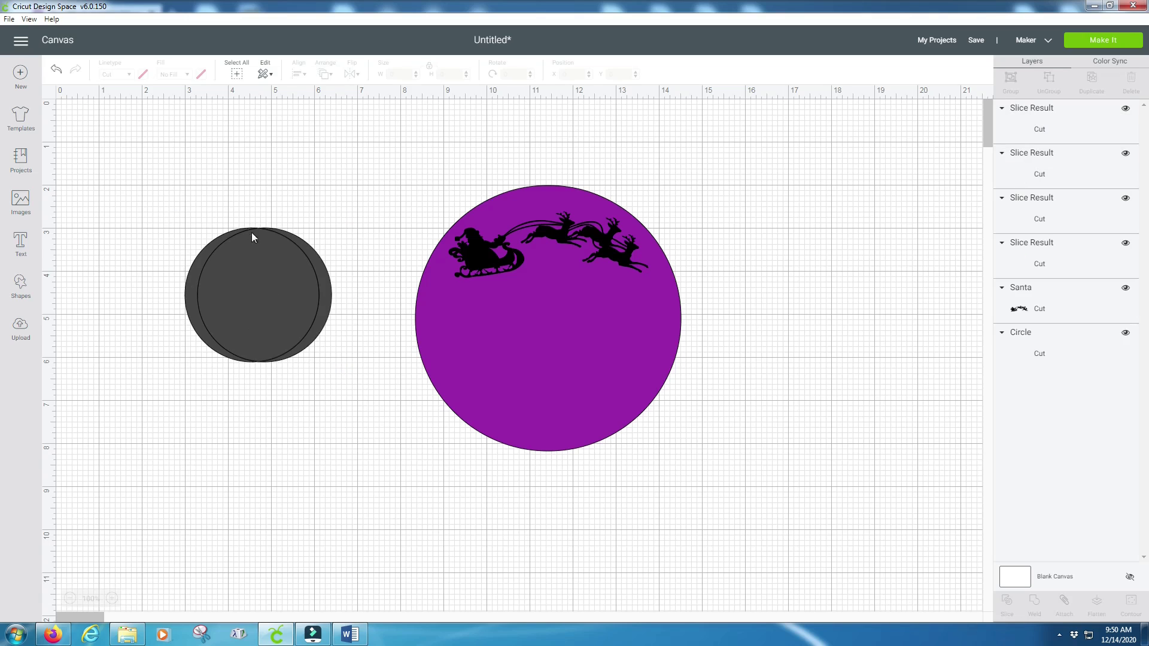
{"action": "left_click", "coordinate": [271, 274]}
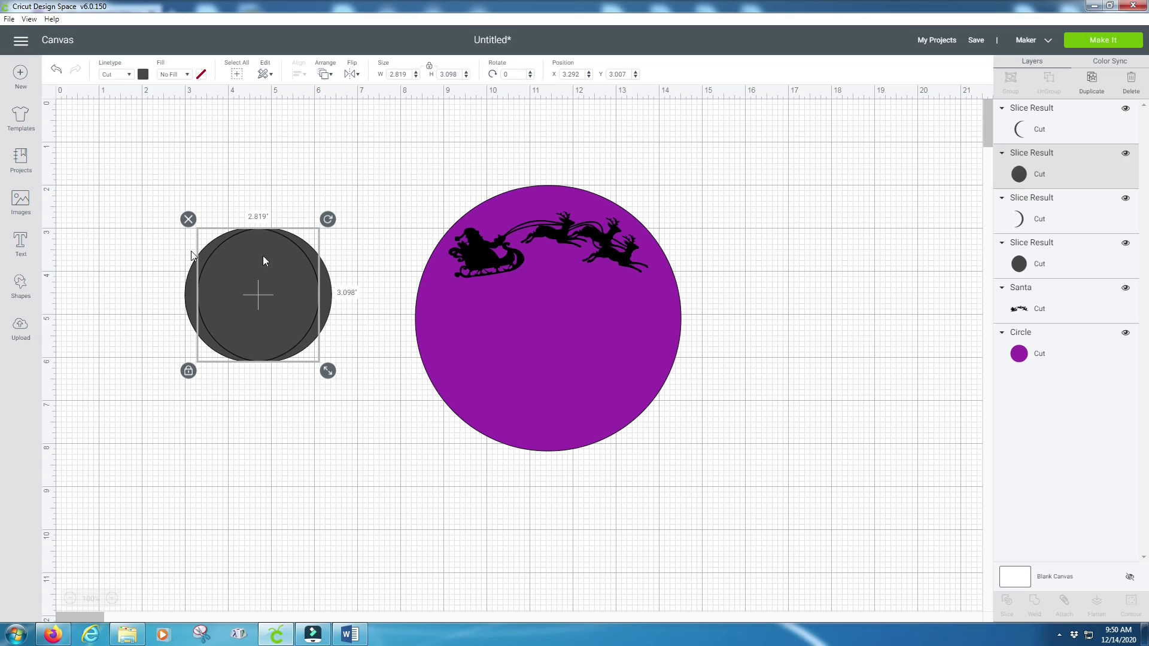
{"action": "key", "text": "Delete"}
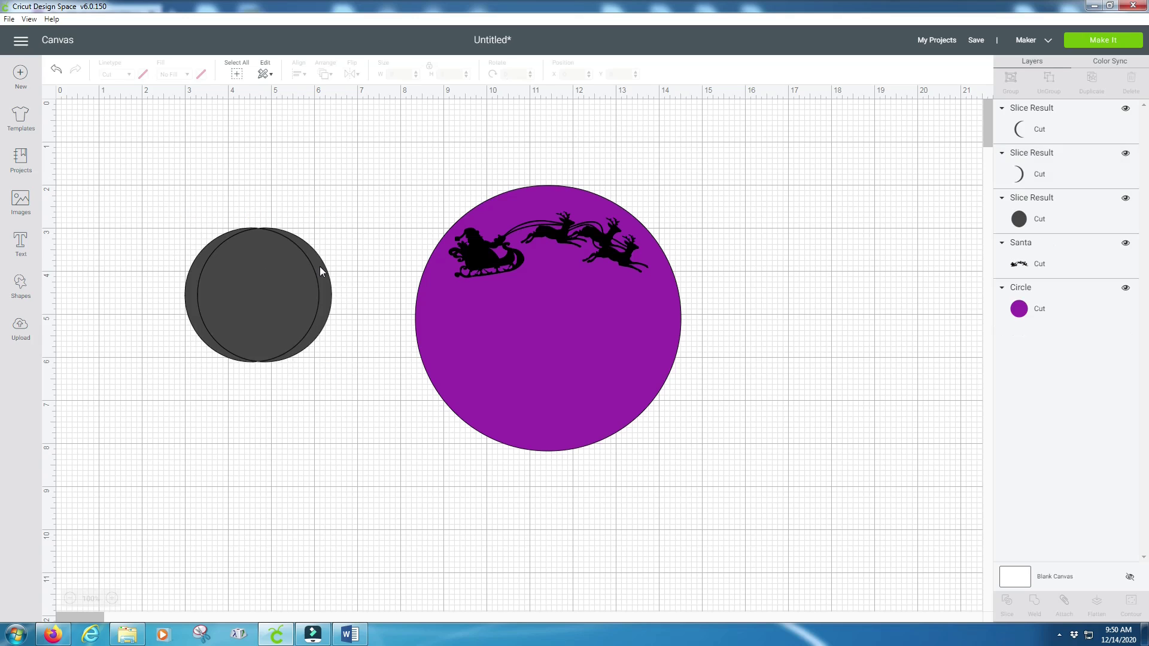
{"action": "left_click", "coordinate": [275, 293]}
{"action": "key", "text": "Delete"}
{"action": "left_click", "coordinate": [259, 303]}
{"action": "key", "text": "Delete"}
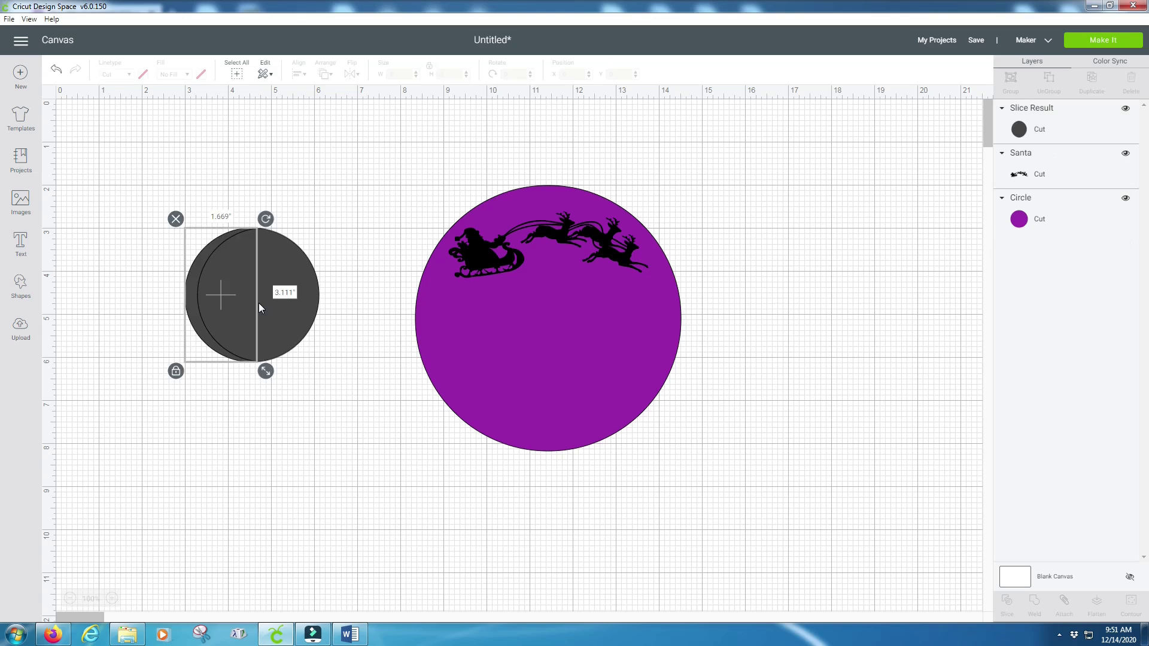
{"action": "left_click", "coordinate": [56, 70]}
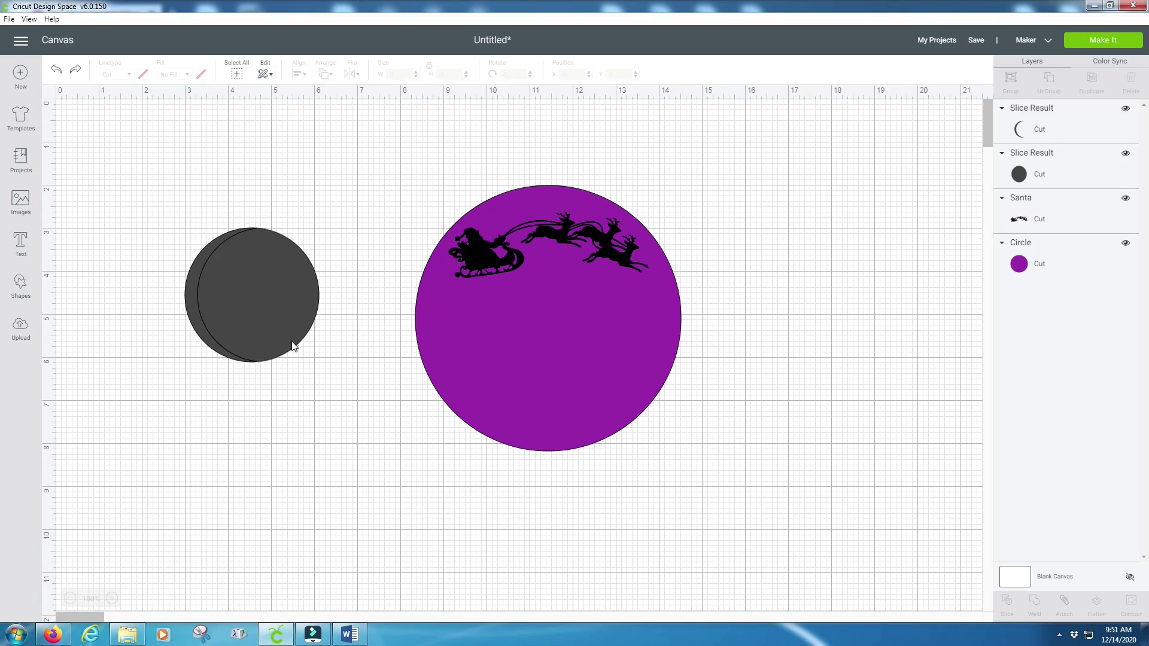
Move the remaining round slice piece away from the left-hand crescent and delete it
{"action": "left_click", "coordinate": [284, 310]}
{"action": "left_click_drag", "start_coordinate": [285, 311], "coordinate": [321, 497]}
{"action": "key", "text": "Delete"}
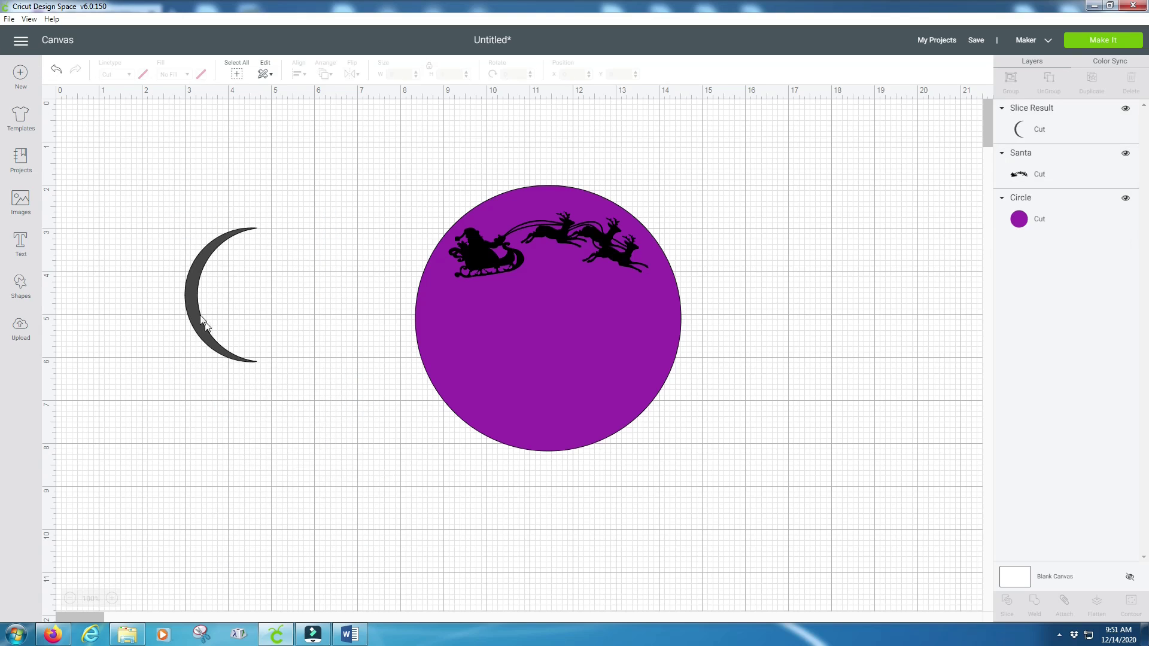
Change the crescent's colour to the black material colour already used in the project
{"action": "left_click", "coordinate": [196, 310]}
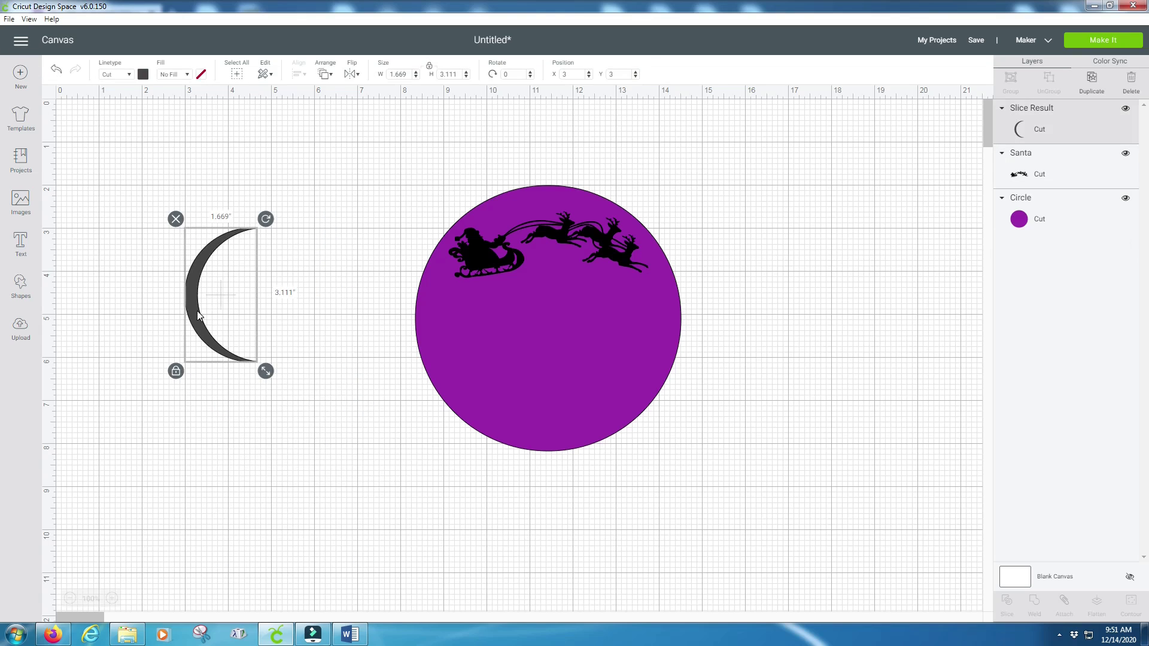
{"action": "left_click", "coordinate": [143, 75]}
{"action": "left_click", "coordinate": [171, 129]}
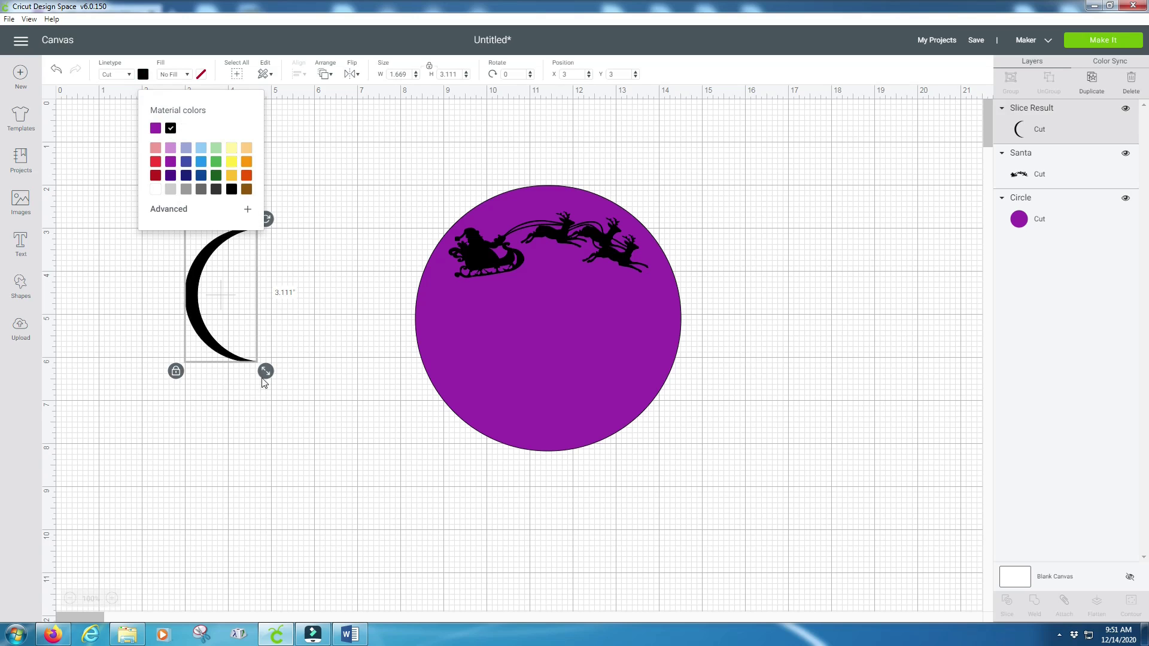
Unlock the crescent's proportions, shrink it to about 0.88 by 0.69 inches, tilt it and place it on the circle below the reindeer
{"action": "left_click", "coordinate": [178, 382]}
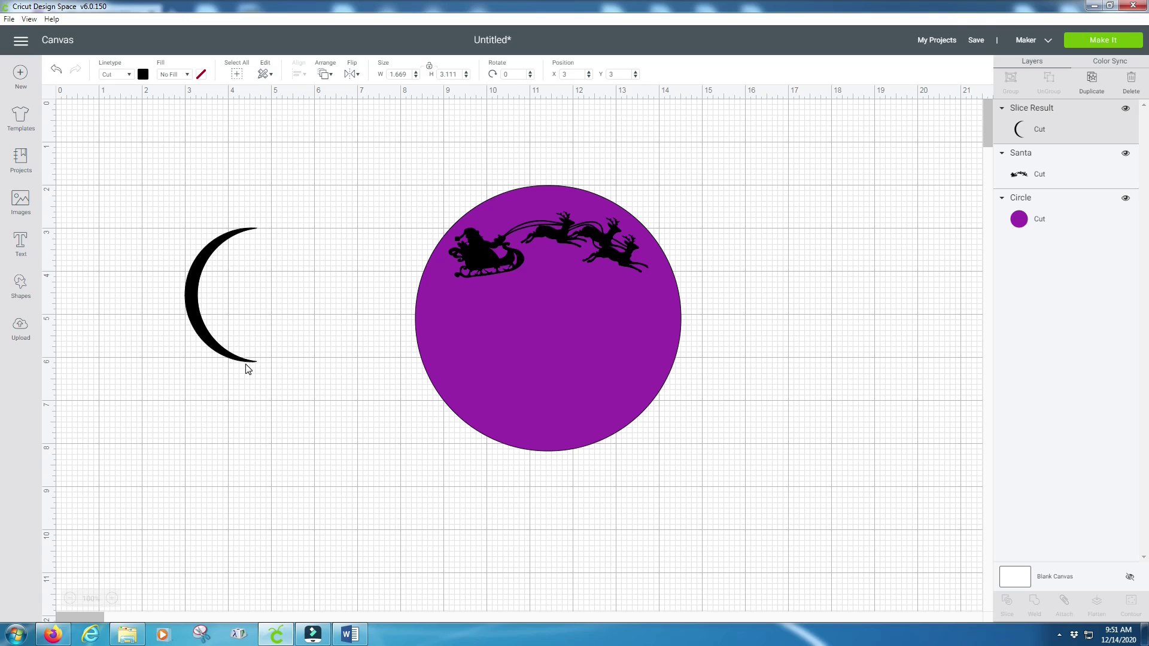
{"action": "left_click", "coordinate": [223, 358]}
{"action": "left_click_drag", "start_coordinate": [268, 376], "coordinate": [247, 278]}
{"action": "left_click_drag", "start_coordinate": [245, 216], "coordinate": [555, 289]}
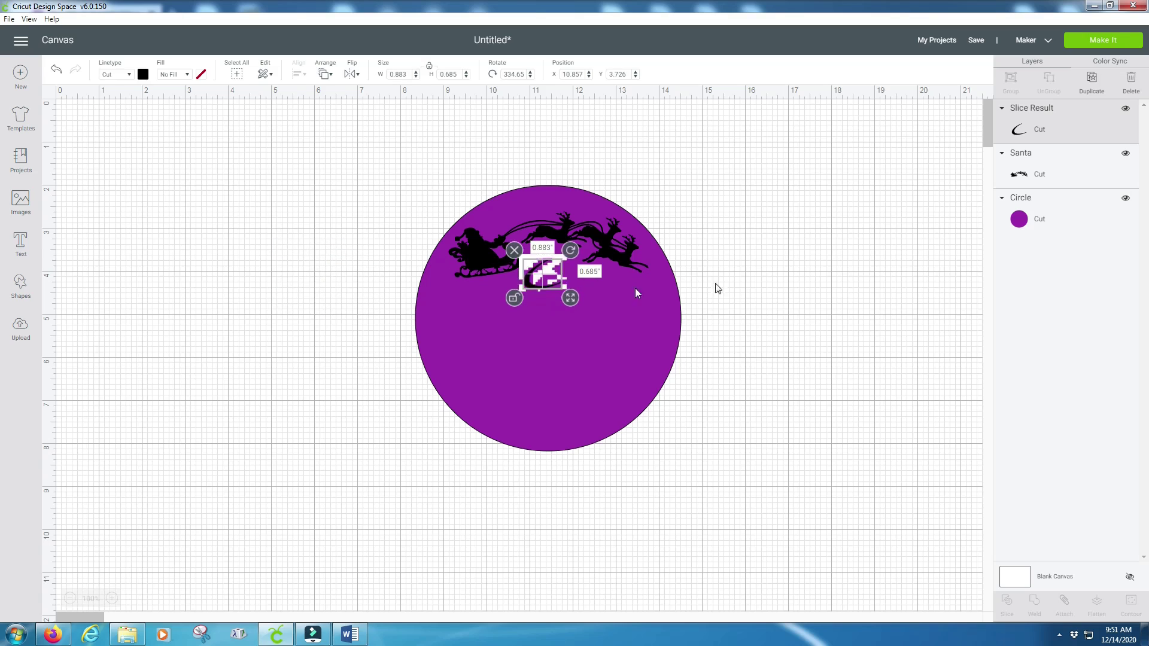
{"action": "left_click", "coordinate": [778, 279]}
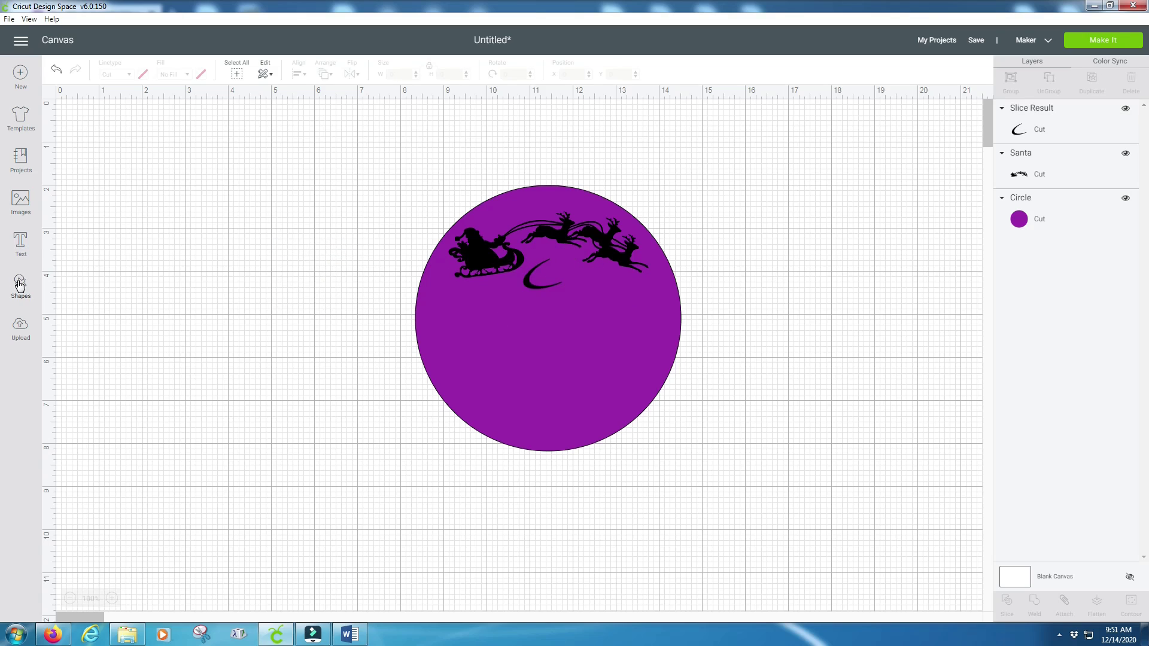
Add a star shape, unlock its proportions and shrink it to about 0.42 by 0.51 inches
{"action": "left_click", "coordinate": [20, 285]}
{"action": "left_click", "coordinate": [69, 332]}
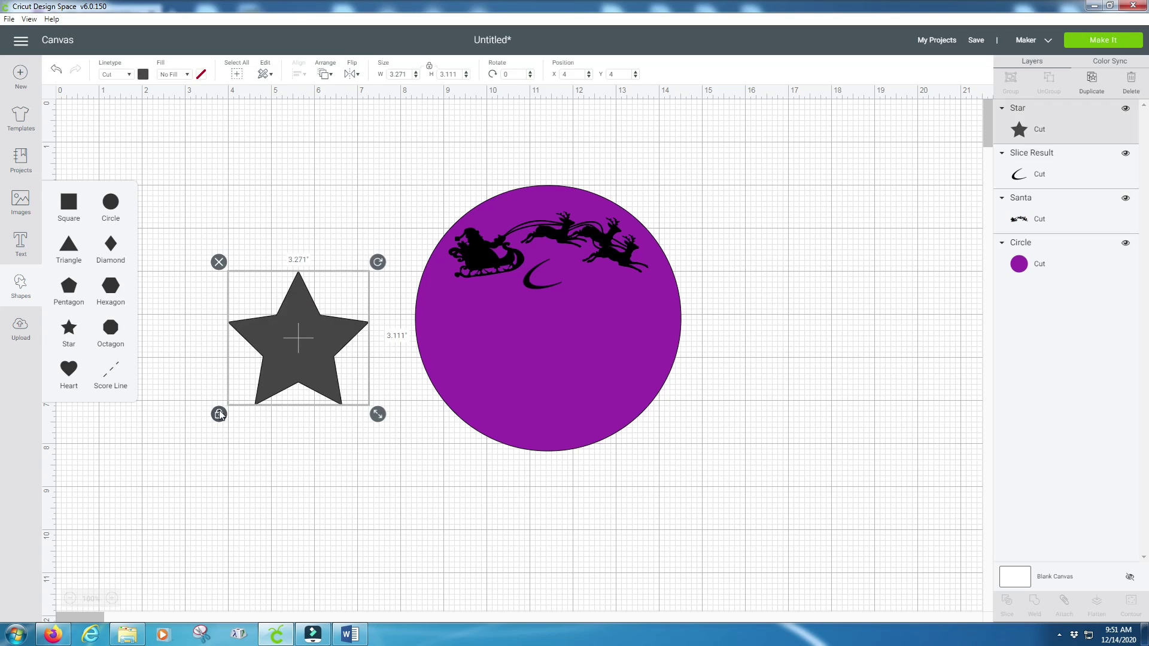
{"action": "left_click", "coordinate": [219, 414]}
{"action": "left_click_drag", "start_coordinate": [374, 414], "coordinate": [255, 307]}
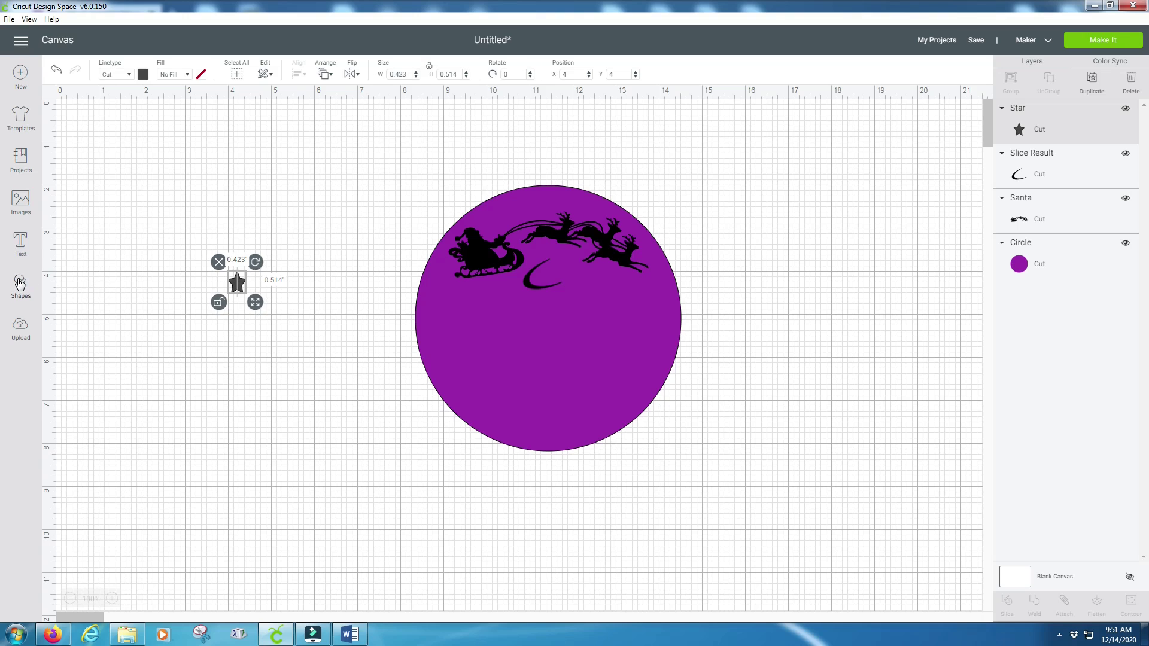
{"action": "left_click", "coordinate": [276, 345]}
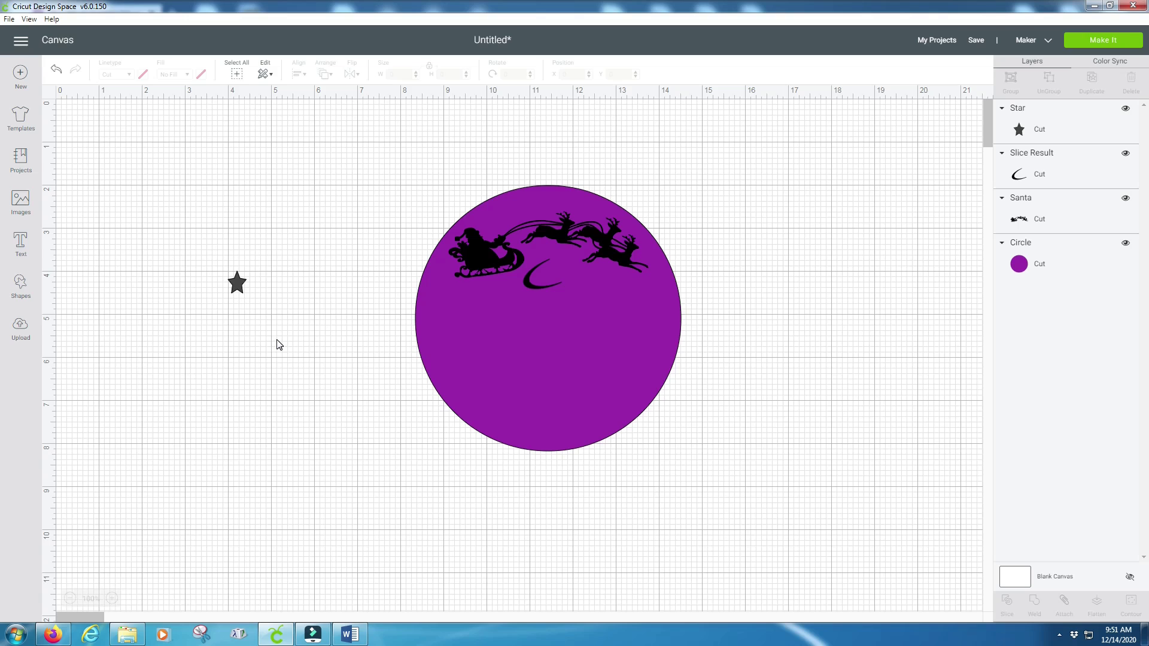
Paste six copies of the small black star, each about 0.40 by 0.29 inches
{"action": "key", "text": "ctrl+v"}
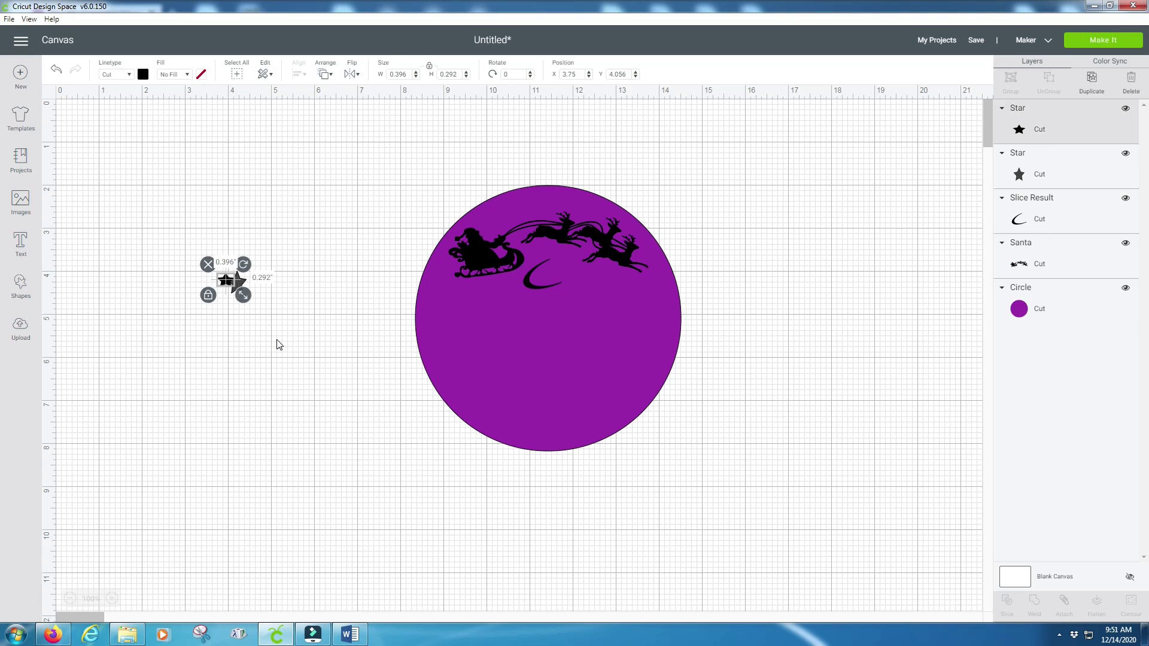
{"action": "key", "text": "ctrl+v"}
{"action": "key", "text": "ctrl+v"}
{"action": "key", "text": "ctrl+v"}
{"action": "key", "text": "ctrl+v"}
{"action": "key", "text": "ctrl+v"}
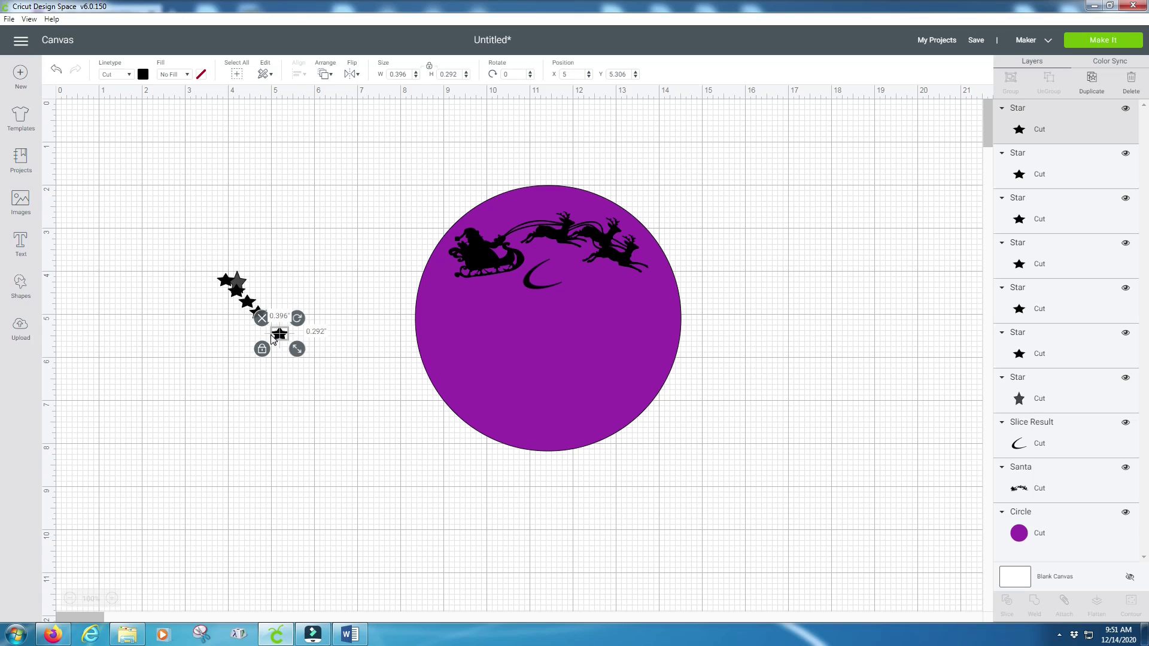
Place three of the black star copies on the purple circle above Santa and the reindeer
{"action": "left_click_drag", "start_coordinate": [280, 333], "coordinate": [541, 194]}
{"action": "left_click_drag", "start_coordinate": [259, 315], "coordinate": [577, 201]}
{"action": "left_click_drag", "start_coordinate": [242, 286], "coordinate": [508, 211]}
Shrink one star copy beside the circle to about 0.31 by 0.23 inches, and add another black star above Santa
{"action": "left_click", "coordinate": [239, 285]}
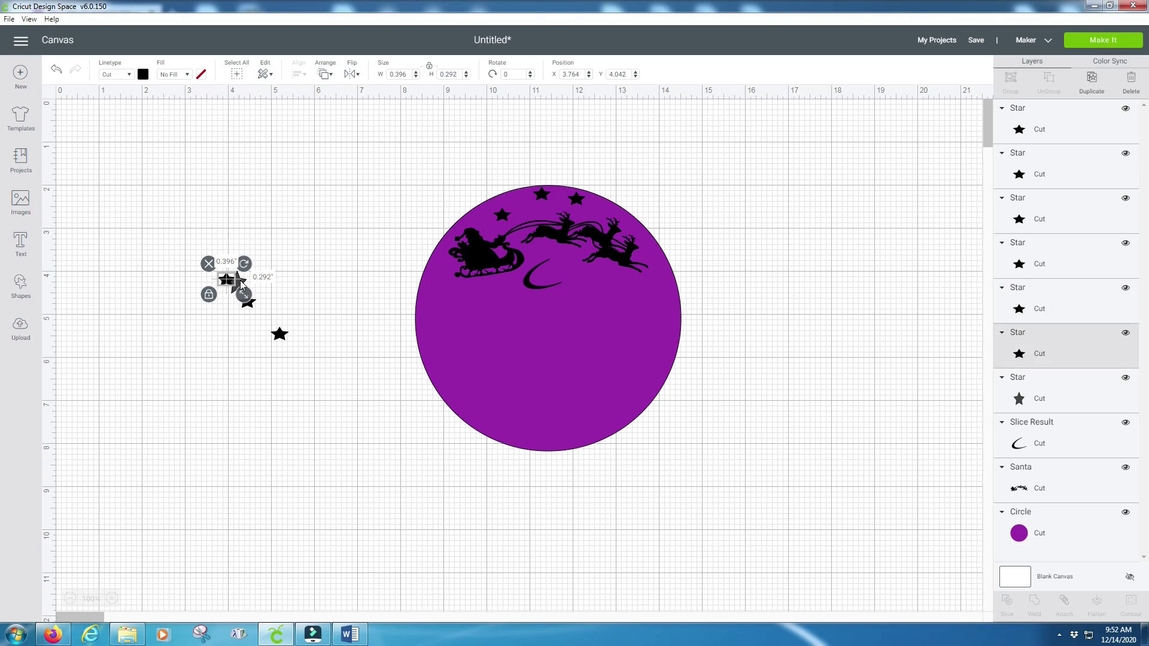
{"action": "left_click_drag", "start_coordinate": [227, 288], "coordinate": [214, 349]}
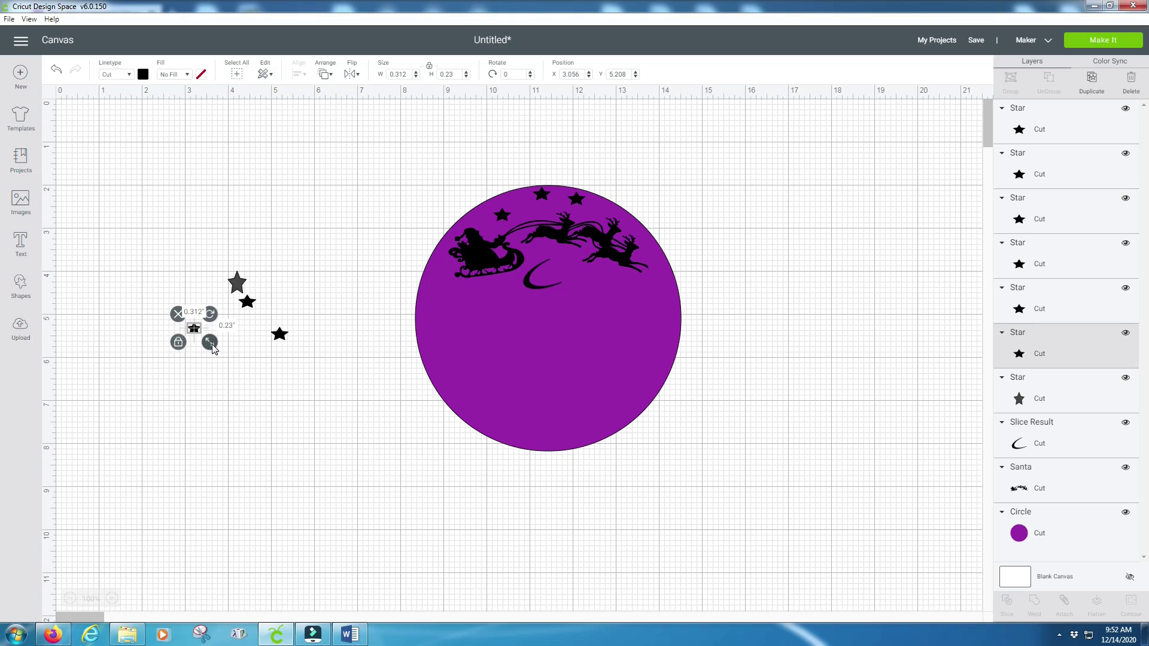
{"action": "key", "text": "ctrl+d"}
{"action": "left_click_drag", "start_coordinate": [219, 353], "coordinate": [482, 215]}
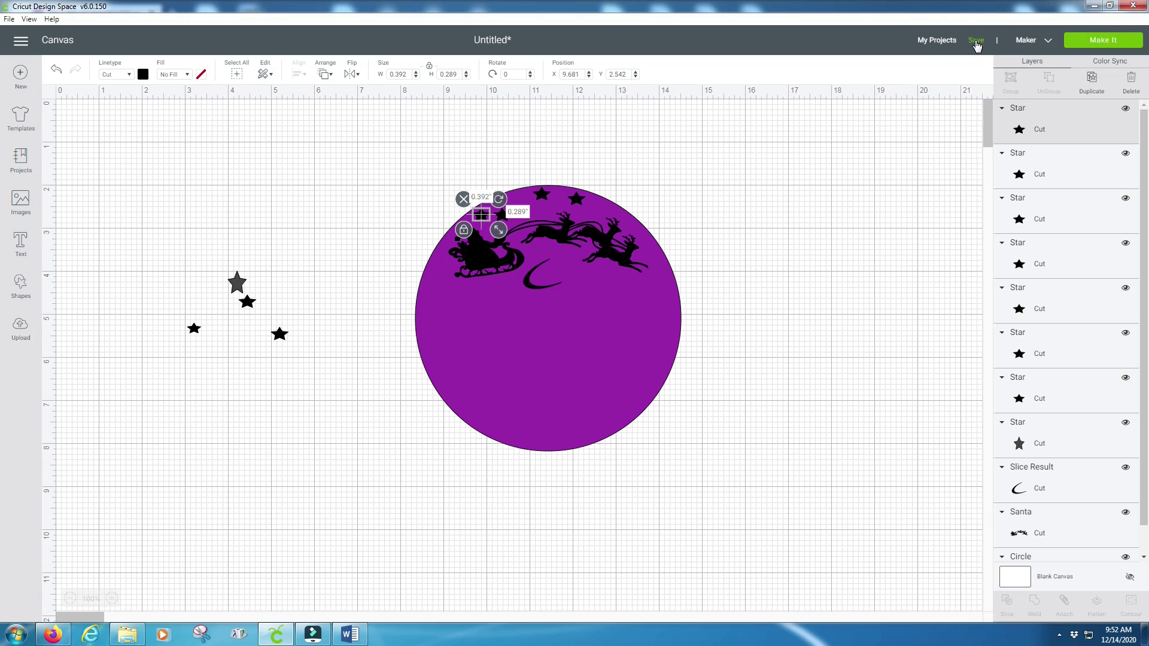
Open the saved "Santa and Reindeer" project for customizing, replacing the unsaved design on the canvas
{"action": "left_click", "coordinate": [935, 42]}
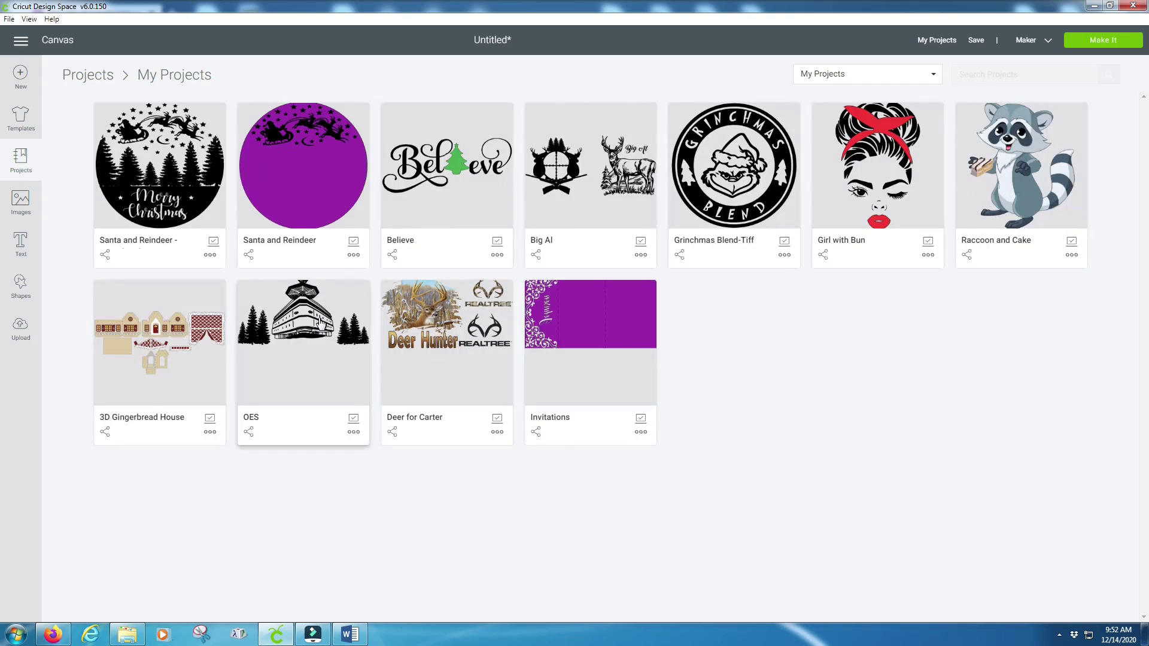
{"action": "left_click", "coordinate": [314, 200]}
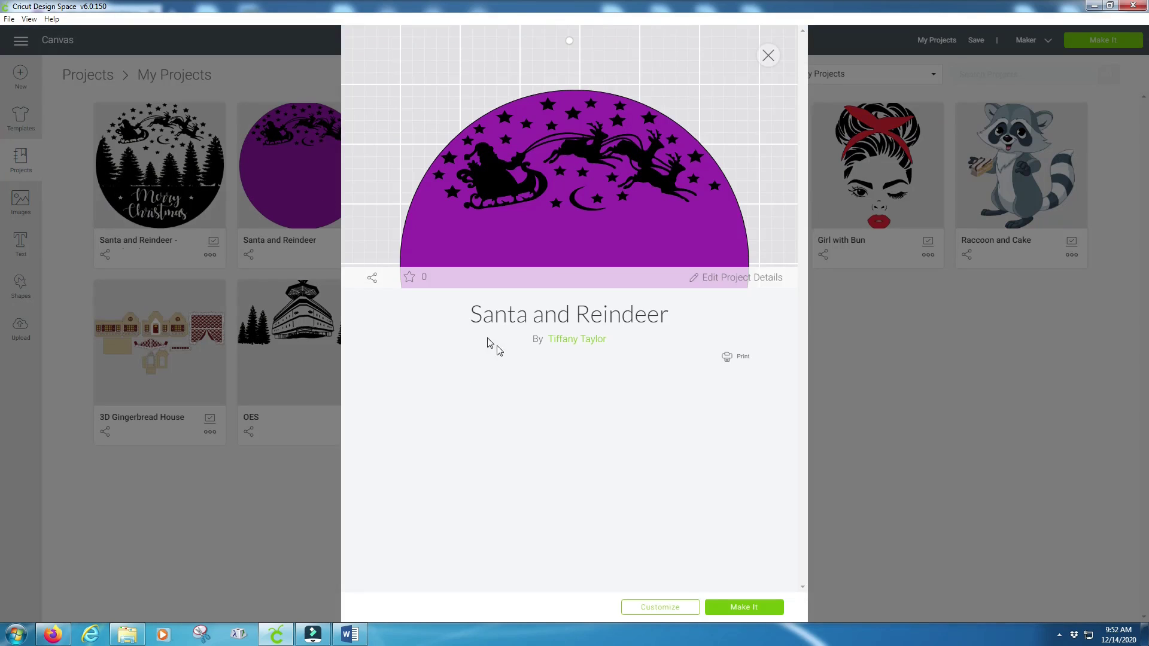
{"action": "left_click", "coordinate": [677, 610]}
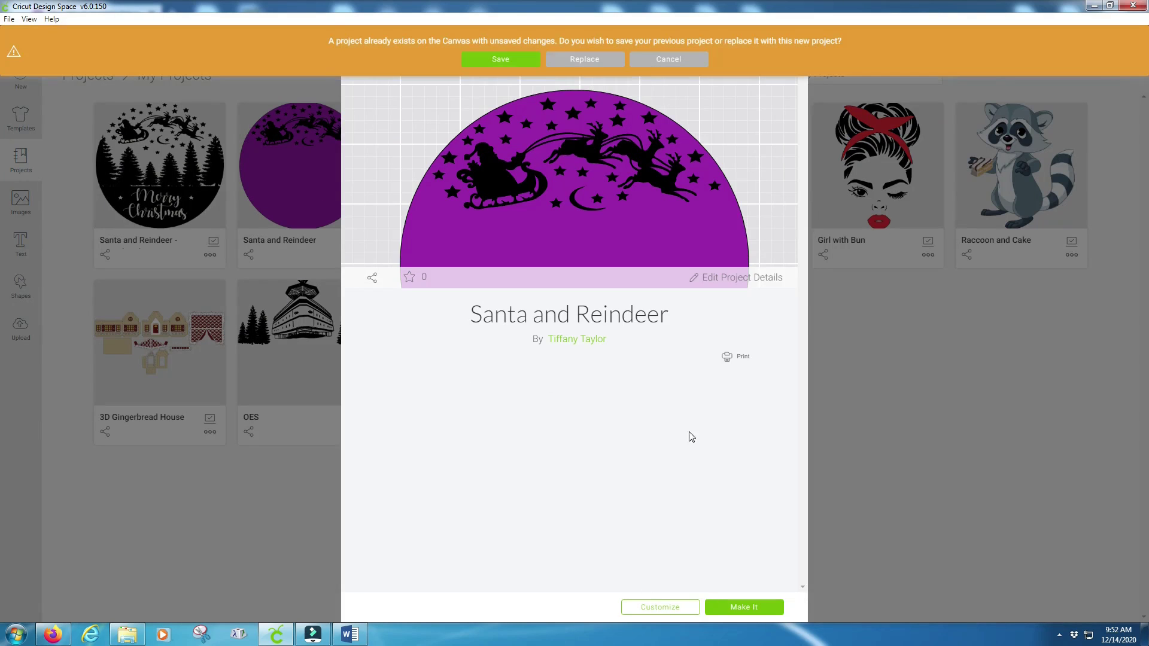
{"action": "left_click", "coordinate": [584, 59]}
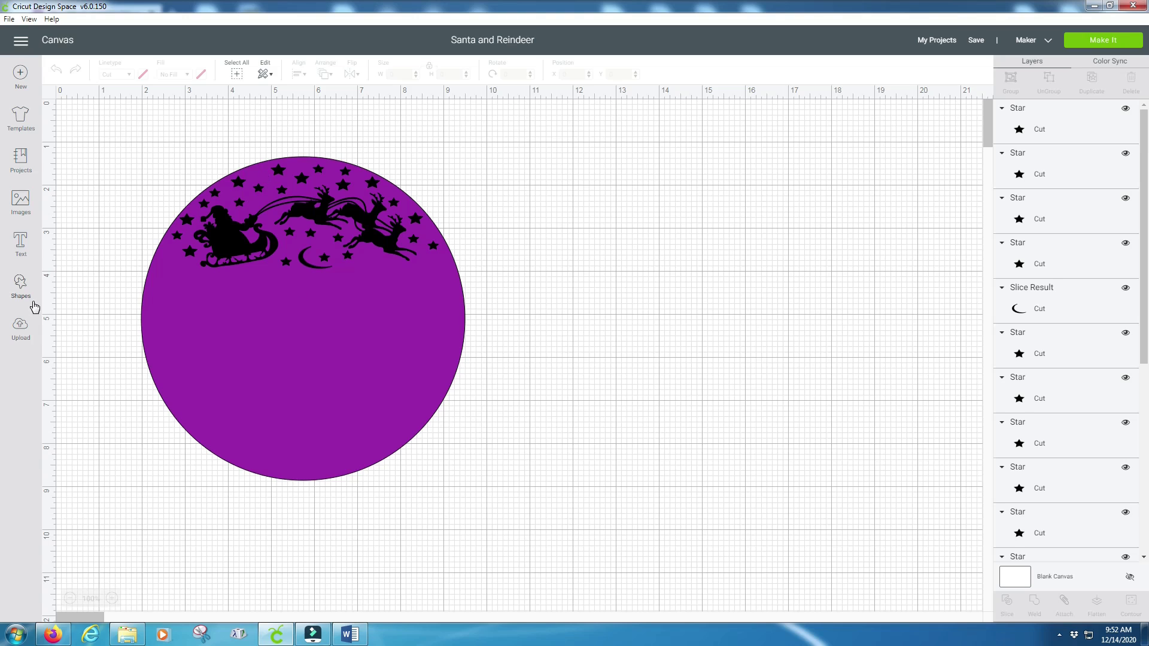
Insert the uploaded pine tree image into the project
{"action": "left_click", "coordinate": [18, 331]}
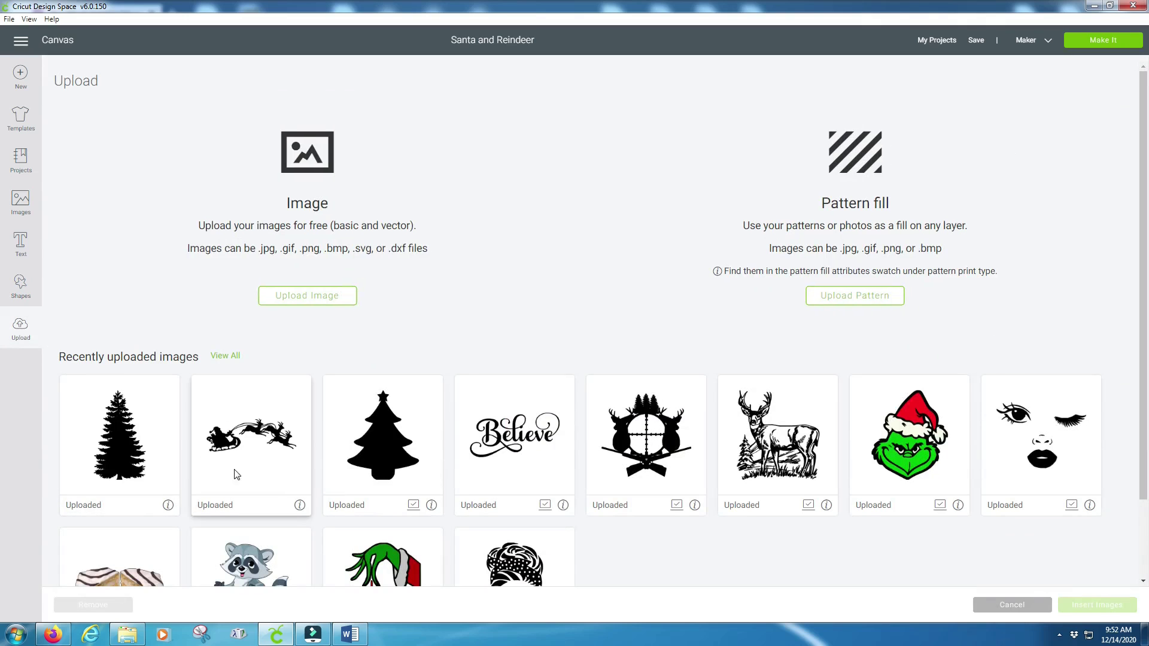
{"action": "left_click", "coordinate": [149, 463]}
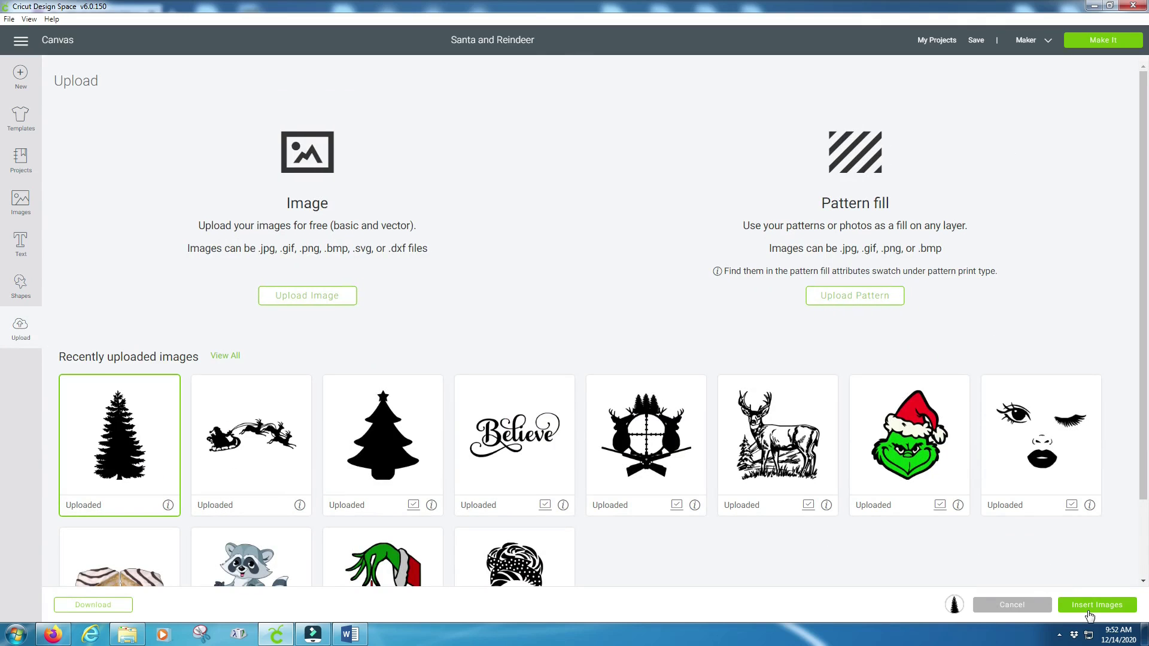
{"action": "left_click", "coordinate": [1095, 605]}
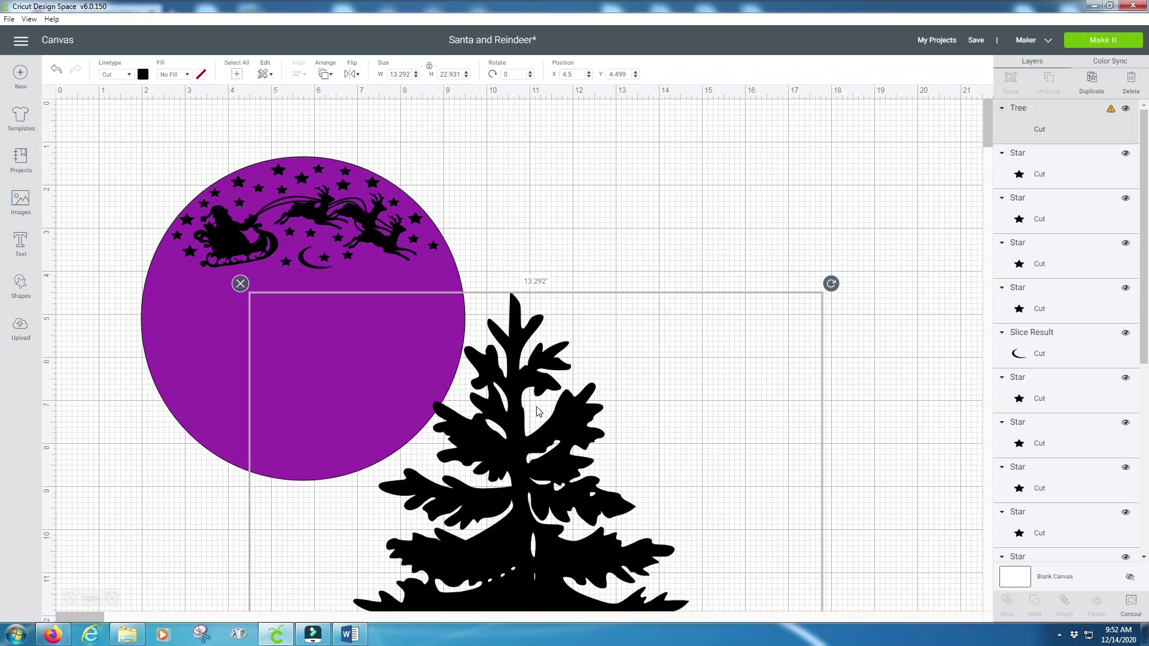
Unlock the tree's proportions, shrink it to about 1.89 by 2.40 inches and place it over the purple circle's left edge
{"action": "scroll", "coordinate": [538, 410], "scroll_direction": "down", "scroll_amount": 15}
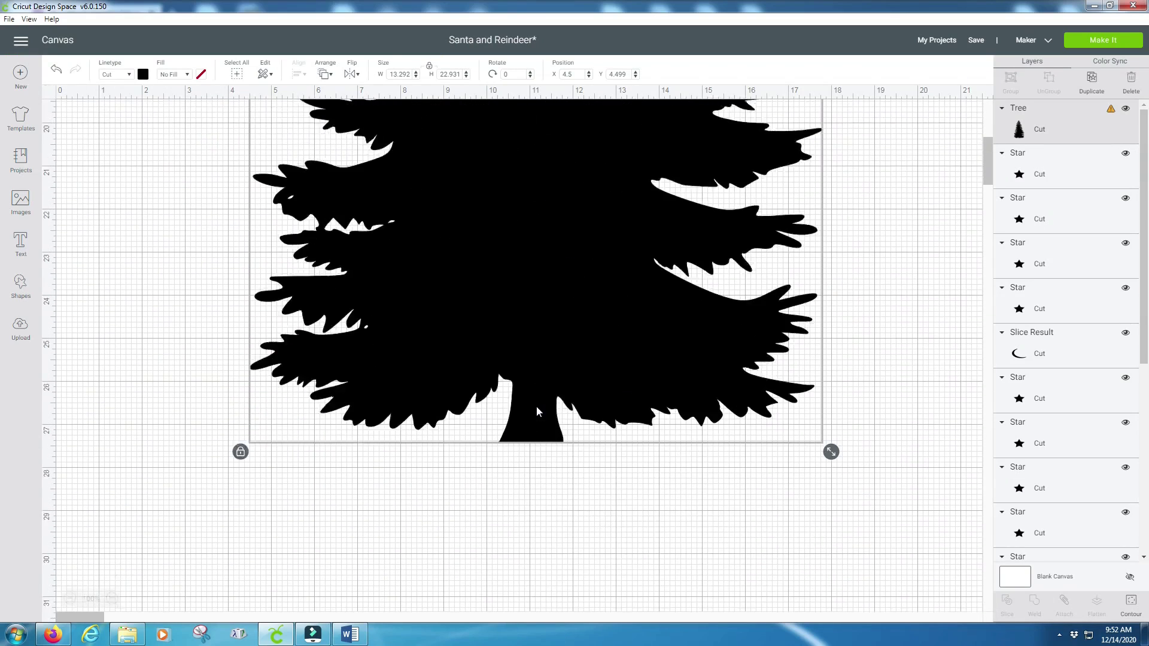
{"action": "scroll", "coordinate": [536, 406], "scroll_direction": "down", "scroll_amount": 1}
{"action": "left_click", "coordinate": [240, 393]}
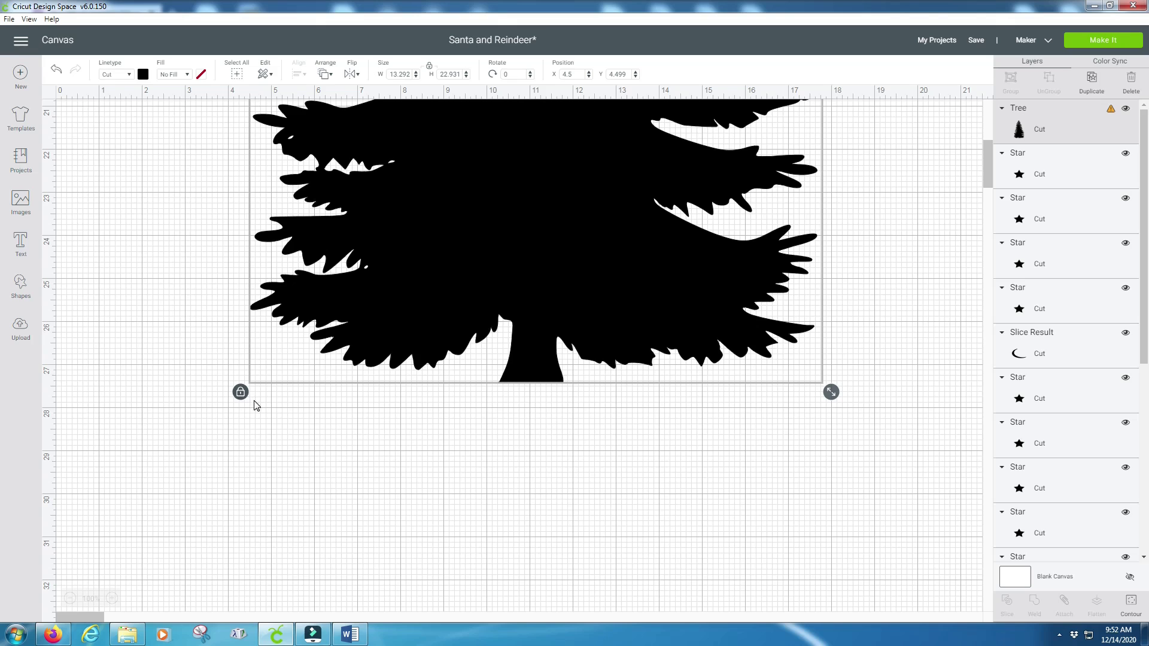
{"action": "left_click_drag", "start_coordinate": [829, 397], "coordinate": [617, 122]}
{"action": "scroll", "coordinate": [615, 345], "scroll_direction": "up", "scroll_amount": 4}
{"action": "left_click_drag", "start_coordinate": [620, 364], "coordinate": [479, 154]}
{"action": "scroll", "coordinate": [451, 248], "scroll_direction": "up", "scroll_amount": 6}
{"action": "scroll", "coordinate": [448, 341], "scroll_direction": "up", "scroll_amount": 2}
{"action": "scroll", "coordinate": [451, 568], "scroll_direction": "down", "scroll_amount": 3}
{"action": "left_click_drag", "start_coordinate": [486, 457], "coordinate": [415, 187]}
{"action": "scroll", "coordinate": [420, 192], "scroll_direction": "up", "scroll_amount": 4}
{"action": "left_click_drag", "start_coordinate": [414, 424], "coordinate": [183, 208]}
{"action": "scroll", "coordinate": [199, 226], "scroll_direction": "up", "scroll_amount": 2}
{"action": "left_click_drag", "start_coordinate": [166, 254], "coordinate": [167, 248]}
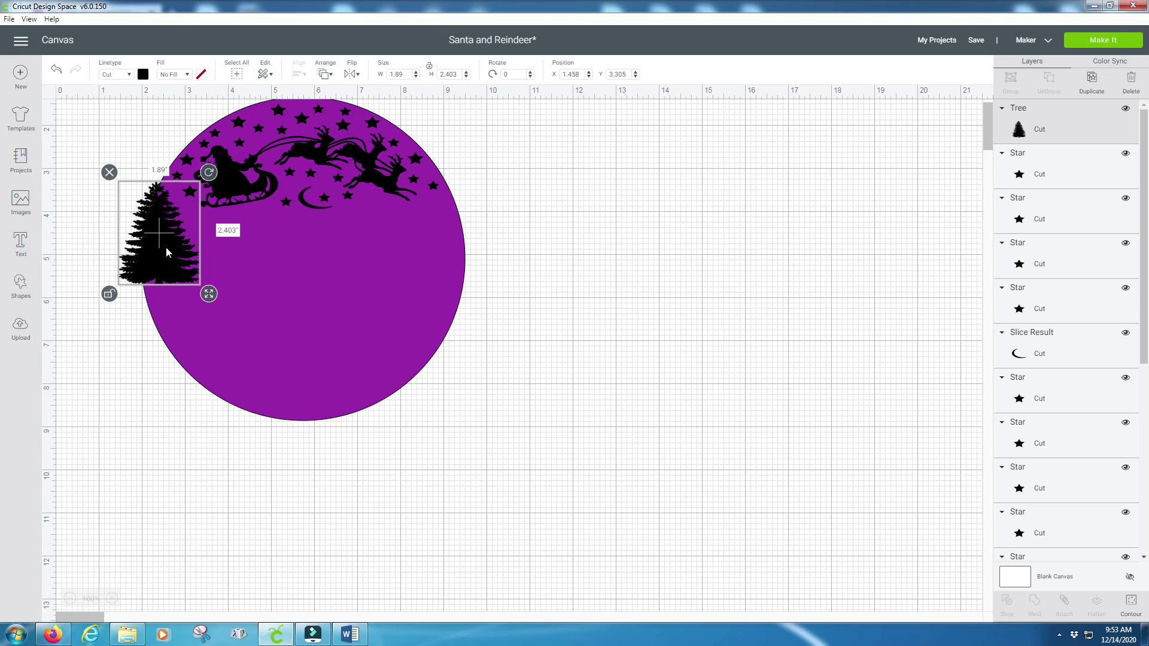
Duplicate the tree onto the circle's right edge, and place a second copy, shrunk to about 0.95 by 1.72 inches, beside the left tree
{"action": "key", "text": "ctrl+d"}
{"action": "left_click_drag", "start_coordinate": [174, 248], "coordinate": [449, 246]}
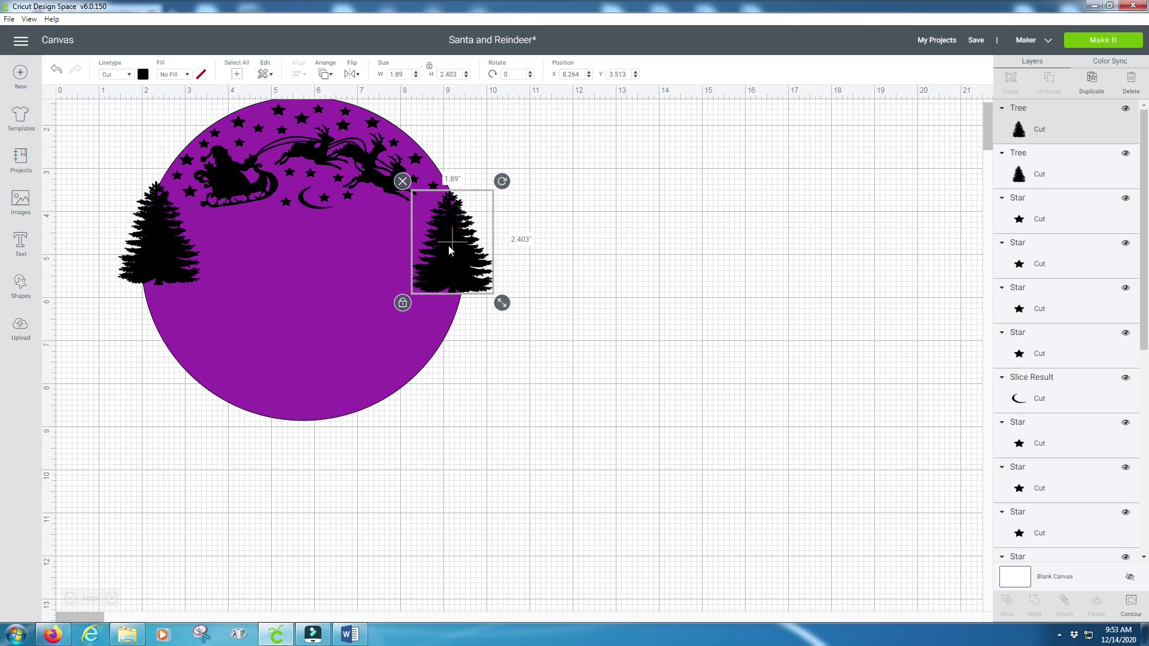
{"action": "key", "text": "ctrl+d"}
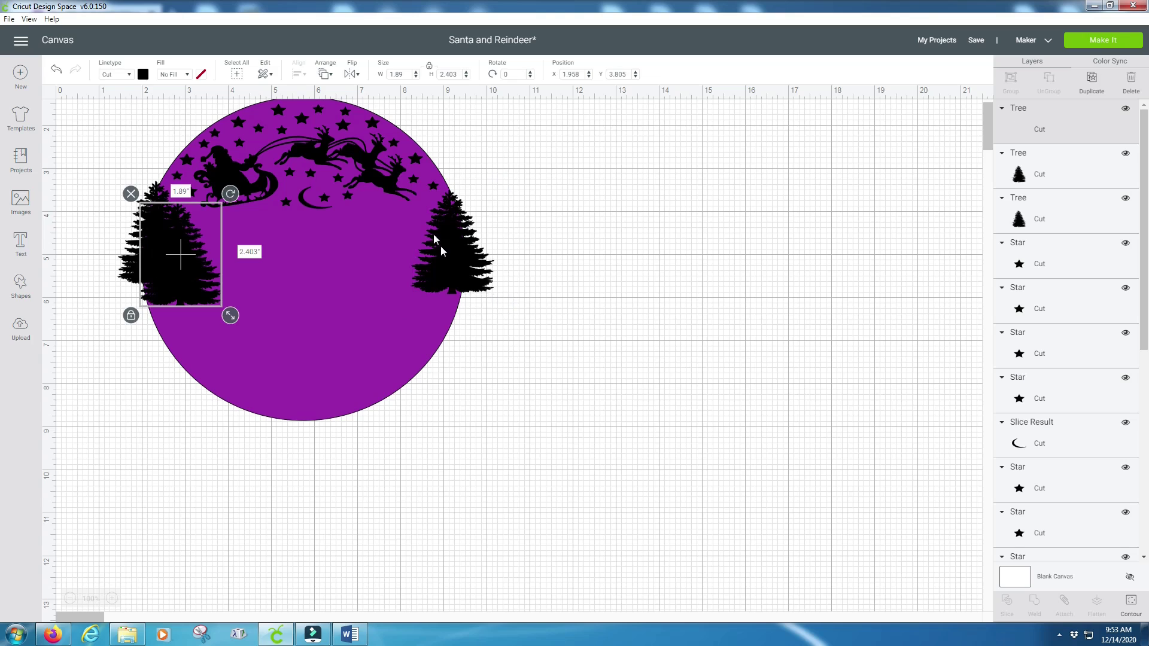
{"action": "left_click_drag", "start_coordinate": [194, 266], "coordinate": [249, 270]}
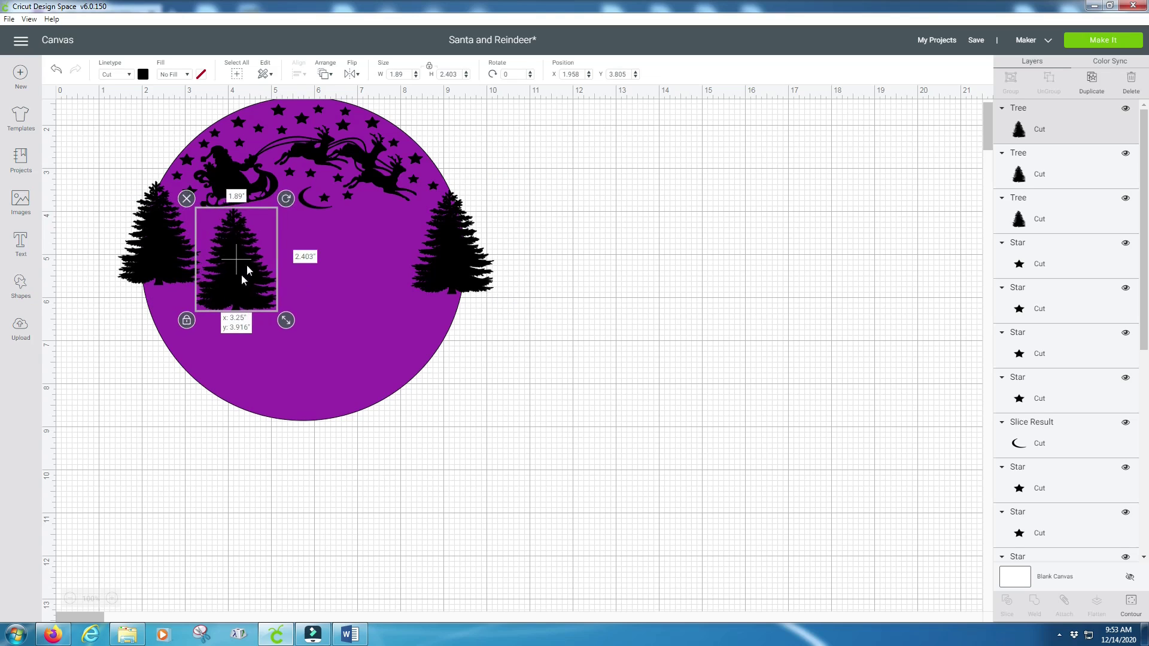
{"action": "left_click_drag", "start_coordinate": [286, 320], "coordinate": [253, 305]}
{"action": "left_click_drag", "start_coordinate": [220, 257], "coordinate": [217, 254]}
Paste another tree copy, unlock its proportions, and shrink and place it against the tree on the circle's right edge
{"action": "left_click_drag", "start_coordinate": [250, 298], "coordinate": [430, 290]}
{"action": "key", "text": "ctrl+v"}
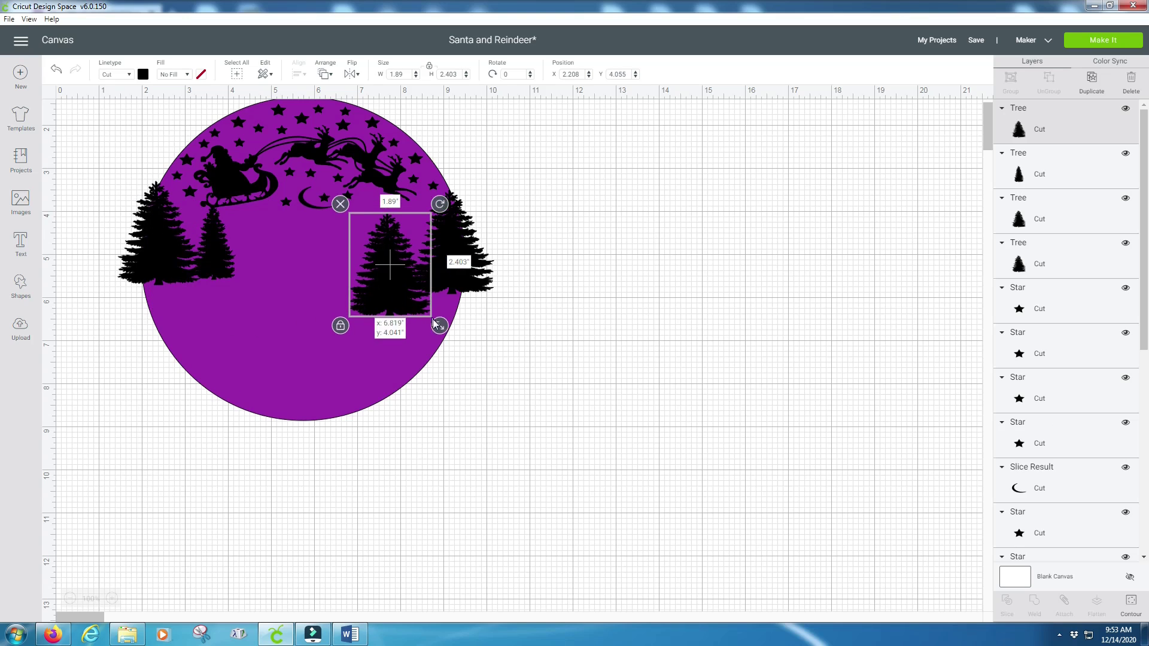
{"action": "left_click", "coordinate": [341, 323]}
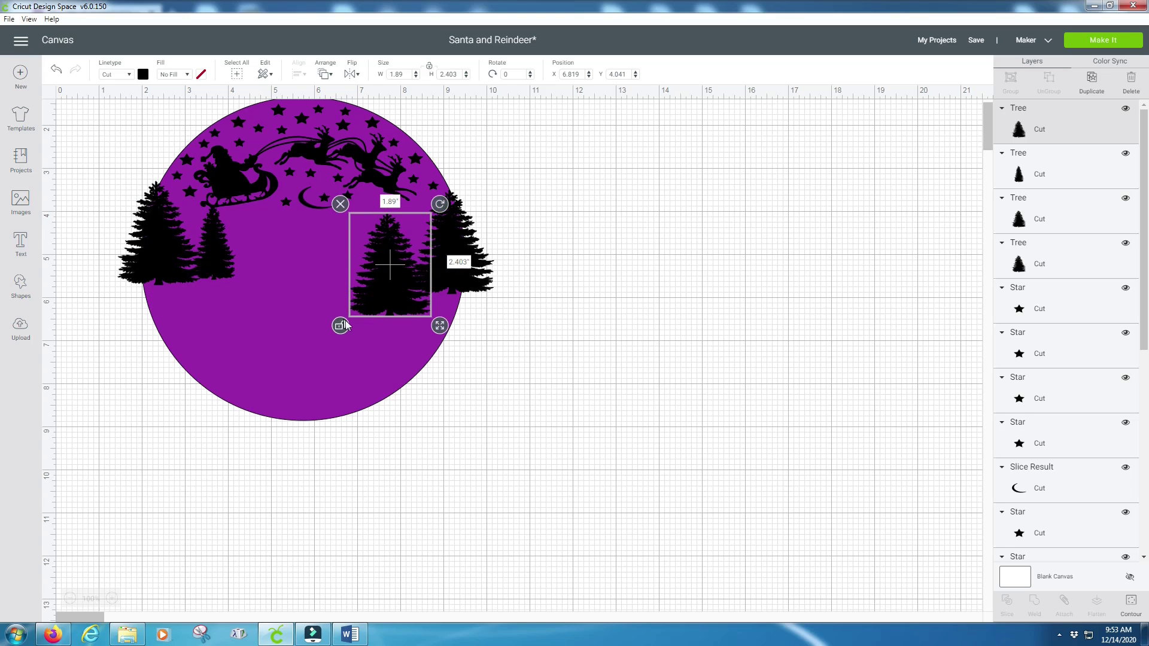
{"action": "left_click_drag", "start_coordinate": [439, 326], "coordinate": [419, 274]}
Add a large tree copy, about 1.78 by 2.30 inches, beside the small left tree, and lower that small tree slightly
{"action": "left_click", "coordinate": [305, 269]}
{"action": "left_click_drag", "start_coordinate": [223, 248], "coordinate": [286, 292]}
{"action": "key", "text": "ctrl+d"}
{"action": "left_click", "coordinate": [266, 344]}
{"action": "left_click", "coordinate": [277, 302]}
{"action": "left_click_drag", "start_coordinate": [217, 261], "coordinate": [209, 264]}
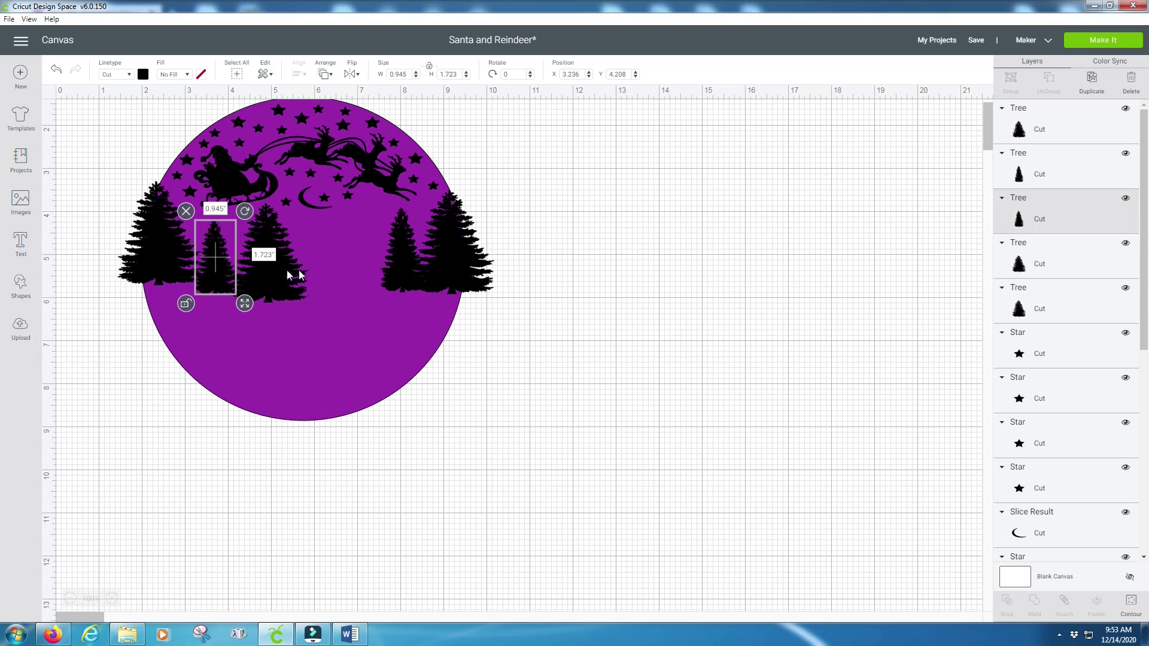
Fill the gap between the large middle tree and the right-hand trees with two more small tree copies, about 0.95 by 1.72 inches
{"action": "left_click", "coordinate": [291, 268]}
{"action": "left_click_drag", "start_coordinate": [238, 304], "coordinate": [364, 294]}
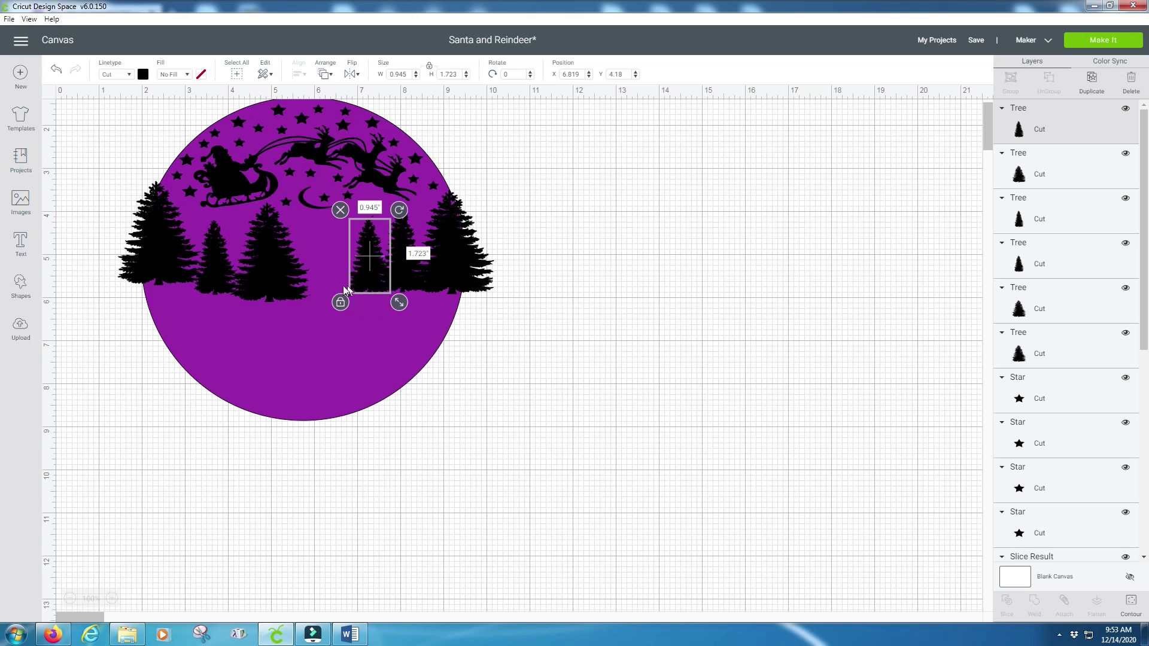
{"action": "left_click", "coordinate": [281, 281]}
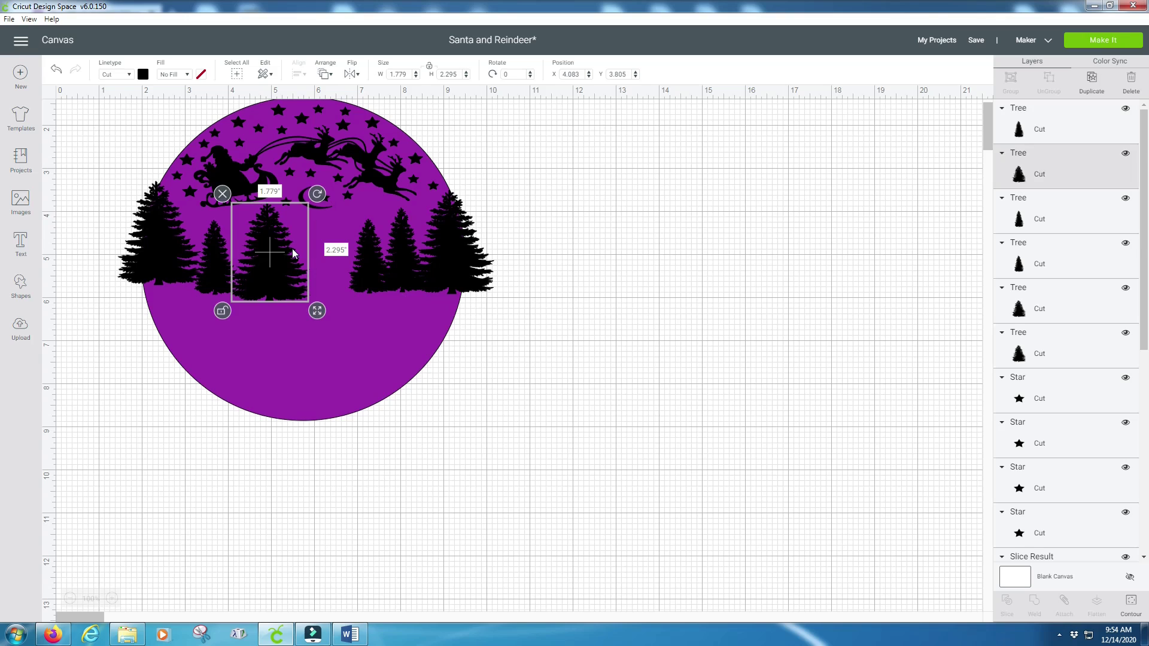
{"action": "key", "text": "ctrl+v"}
{"action": "left_click_drag", "start_coordinate": [277, 281], "coordinate": [346, 259]}
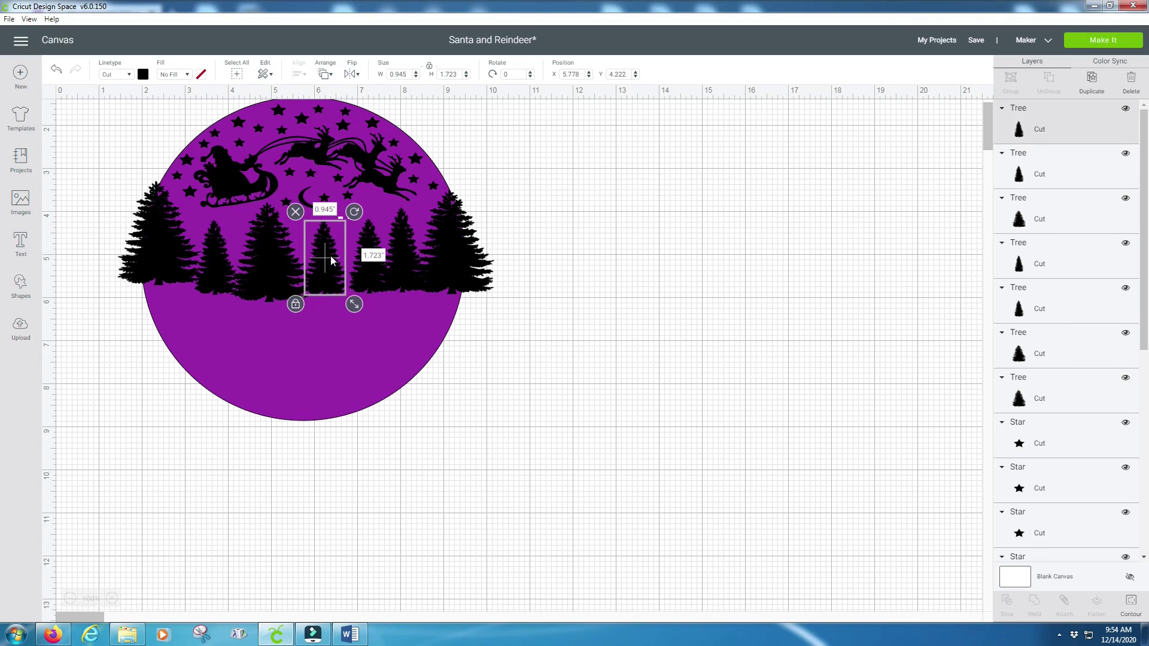
{"action": "left_click", "coordinate": [622, 269]}
{"action": "left_click", "coordinate": [279, 279]}
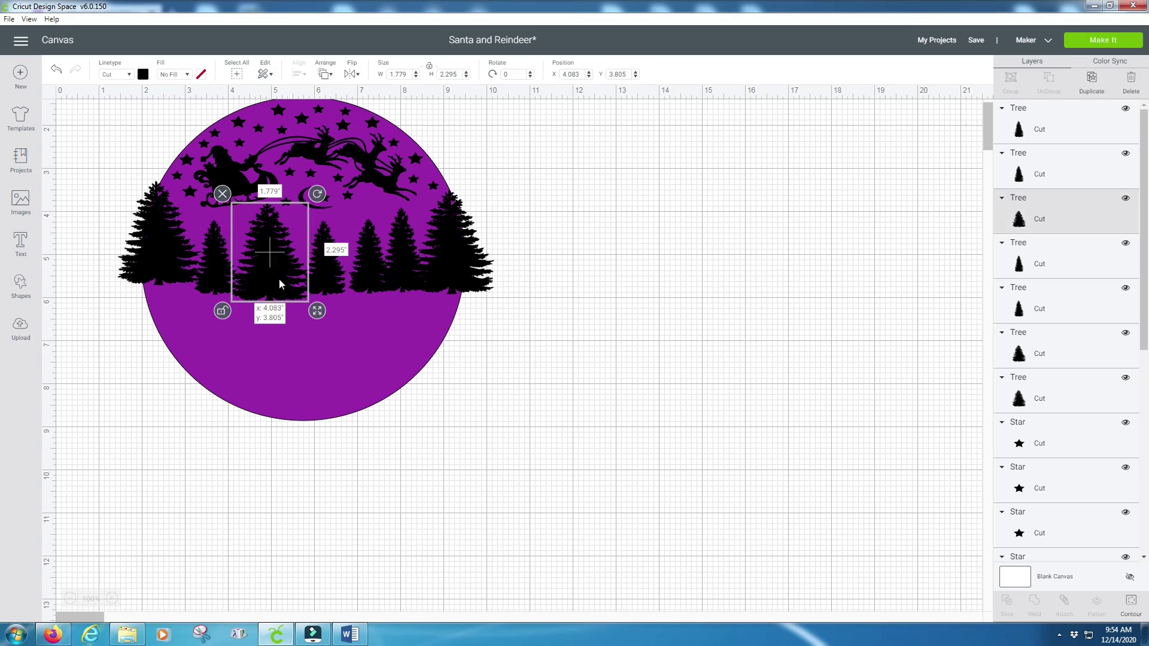
{"action": "left_click", "coordinate": [637, 330]}
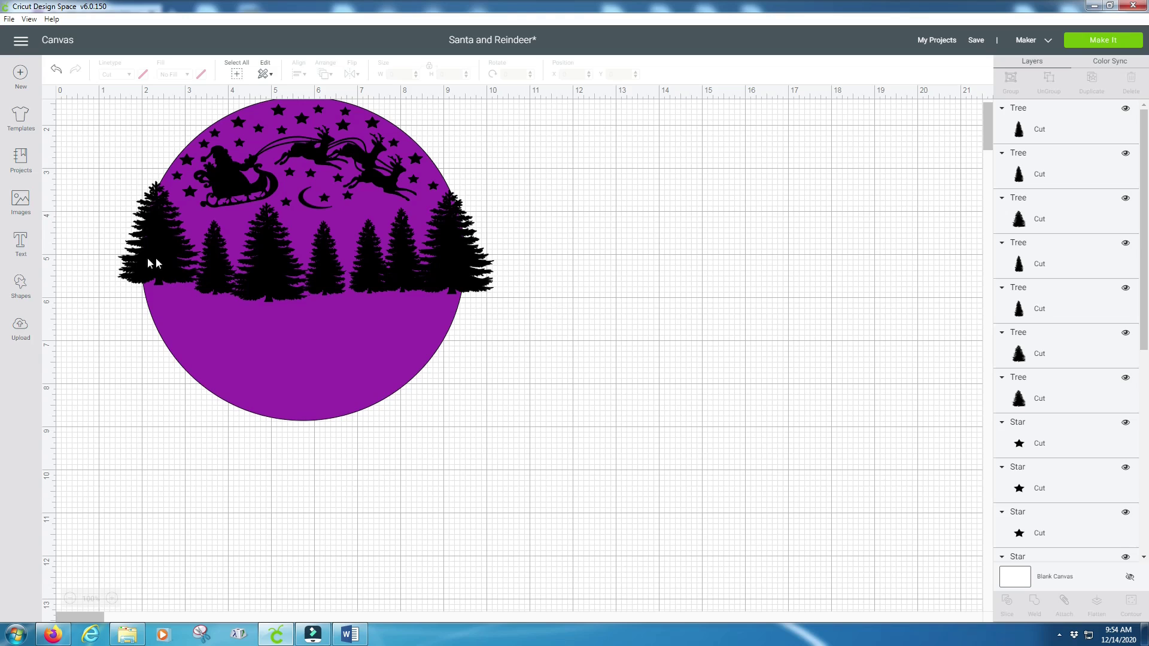
Add a square shape, colour it red, and move it onto the lower left part of the purple circle
{"action": "left_click", "coordinate": [20, 286]}
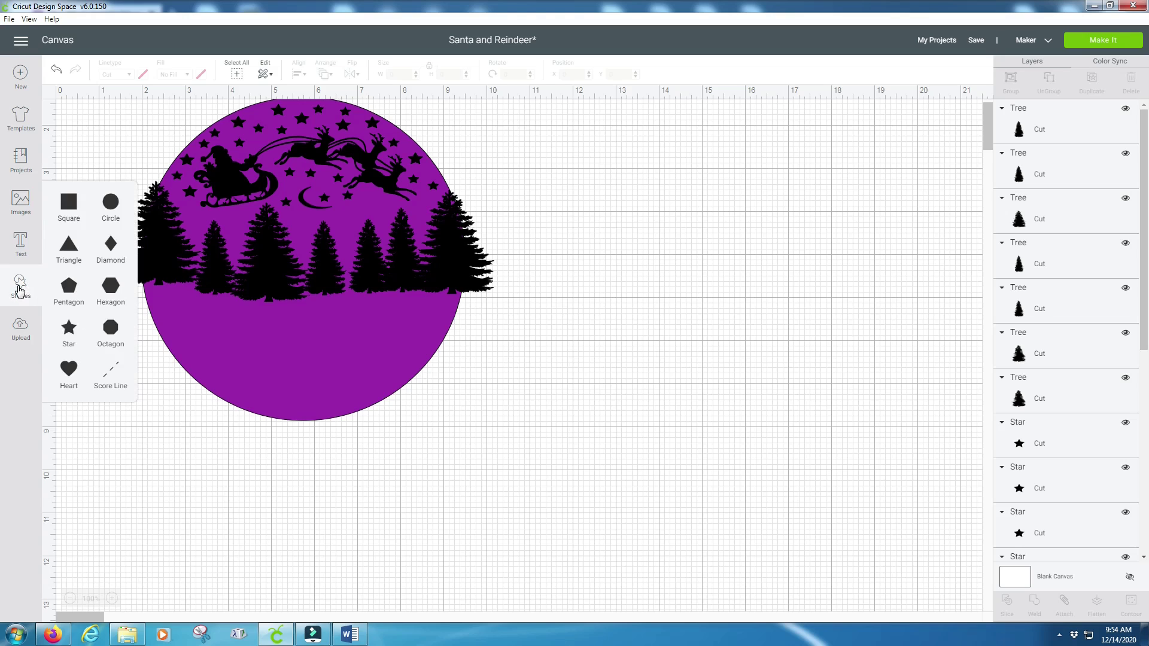
{"action": "left_click", "coordinate": [67, 214]}
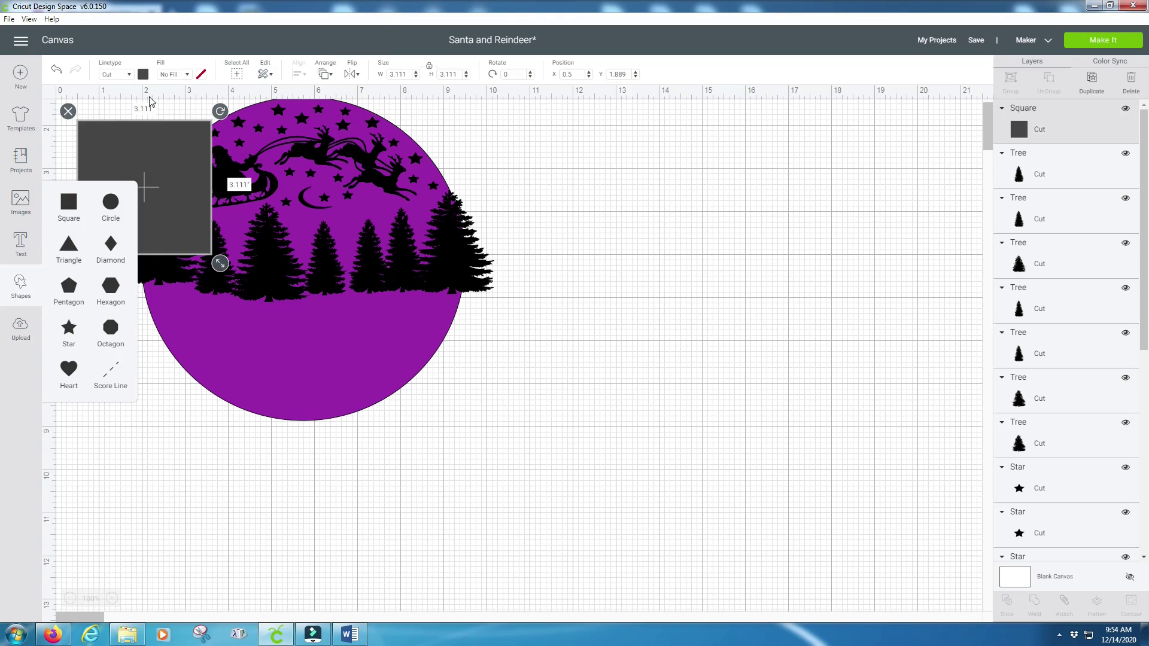
{"action": "left_click", "coordinate": [143, 74]}
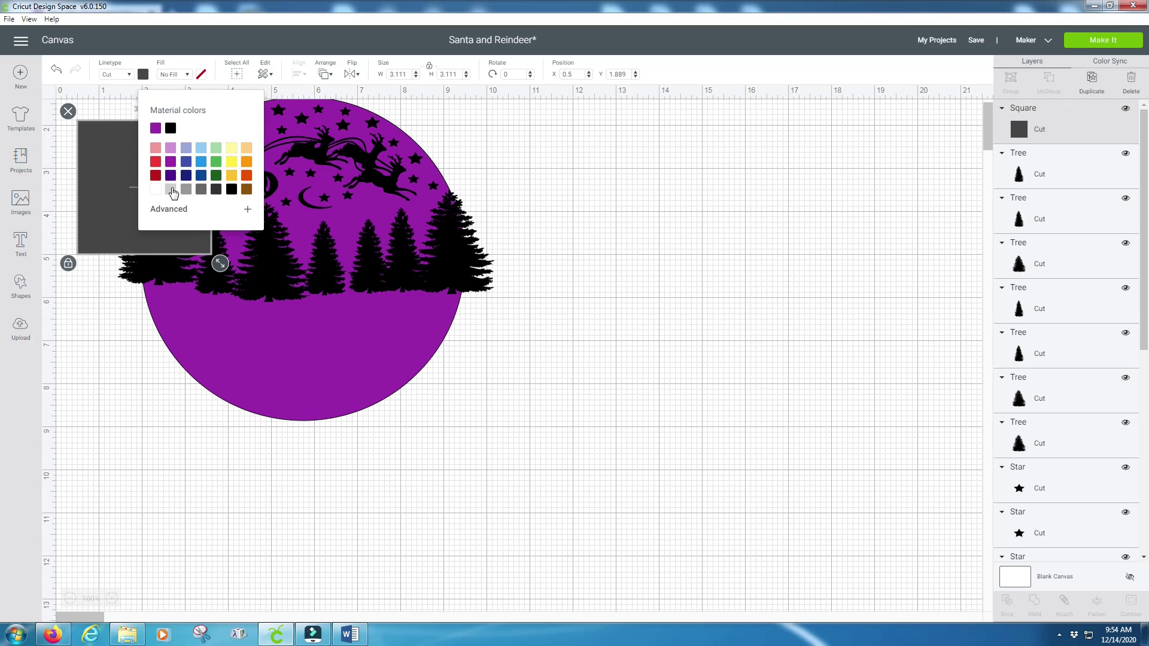
{"action": "left_click", "coordinate": [155, 162]}
{"action": "left_click_drag", "start_coordinate": [113, 211], "coordinate": [151, 400]}
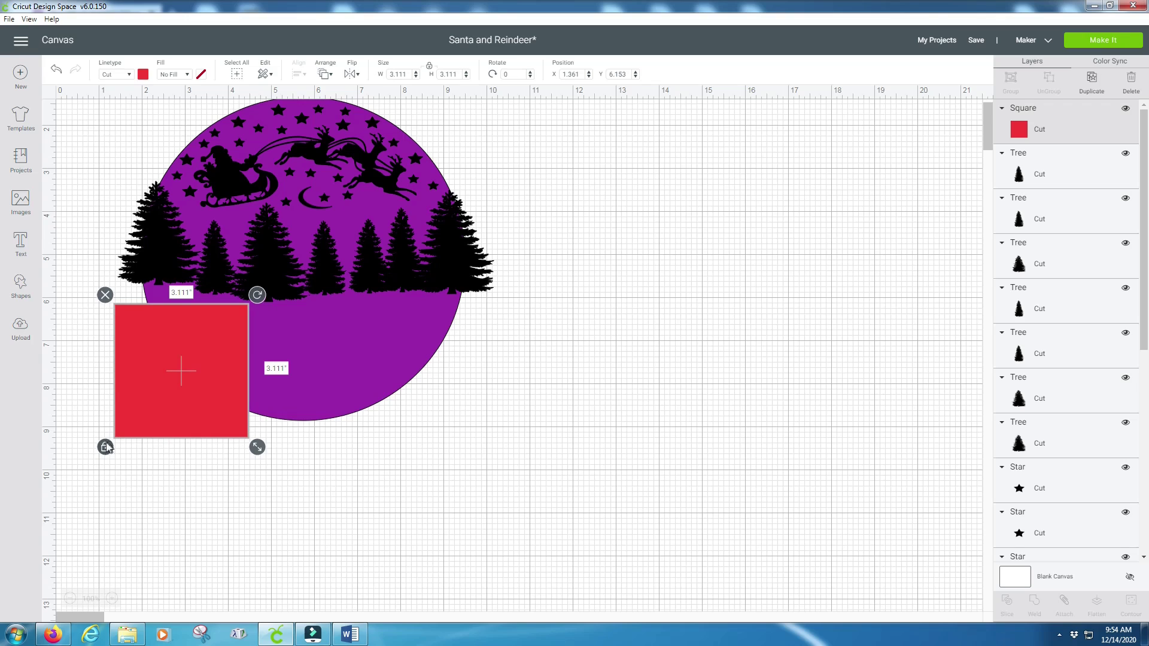
Unlock the red square's proportions and stretch it to about 8.79 by 3.57 inches, covering the circle below the trees
{"action": "left_click", "coordinate": [104, 448]}
{"action": "left_click_drag", "start_coordinate": [266, 452], "coordinate": [431, 469]}
{"action": "mouse_move", "coordinate": [317, 418]}
{"action": "left_mouse_down"}
{"action": "mouse_move", "coordinate": [320, 394]}
{"action": "mouse_move", "coordinate": [322, 410]}
{"action": "left_mouse_up"}
{"action": "left_click_drag", "start_coordinate": [420, 452], "coordinate": [505, 457]}
{"action": "left_click", "coordinate": [623, 362]}
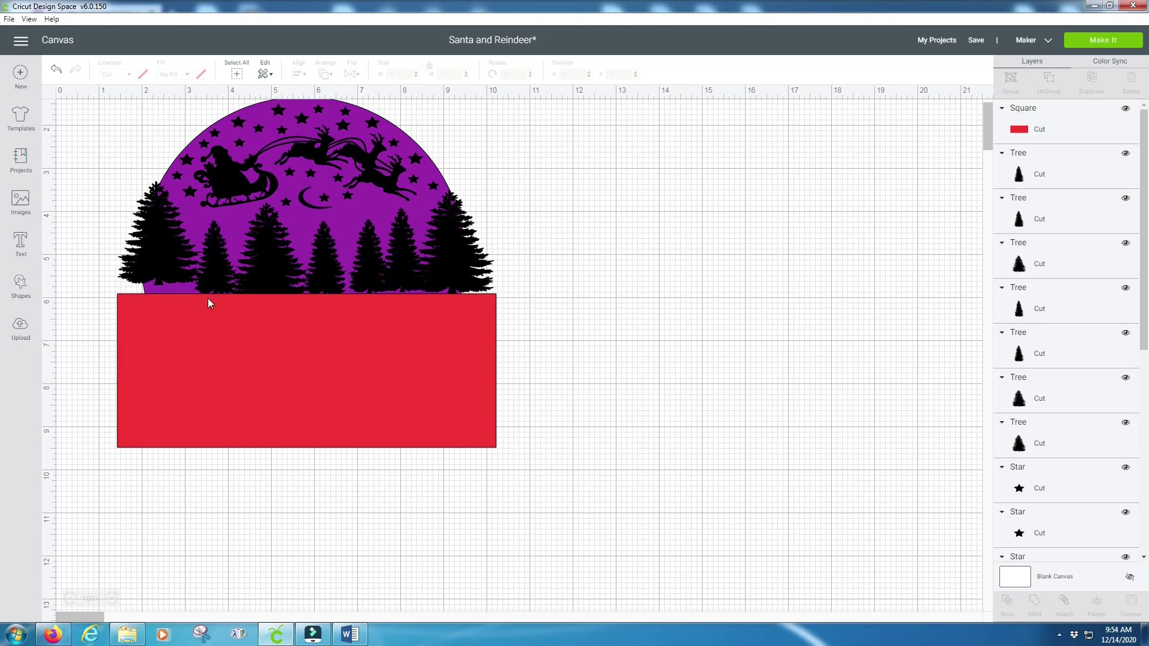
Lower the leftmost tree to the red rectangle's upper edge and nudge the small tree right of the large middle tree
{"action": "left_click_drag", "start_coordinate": [160, 260], "coordinate": [164, 269]}
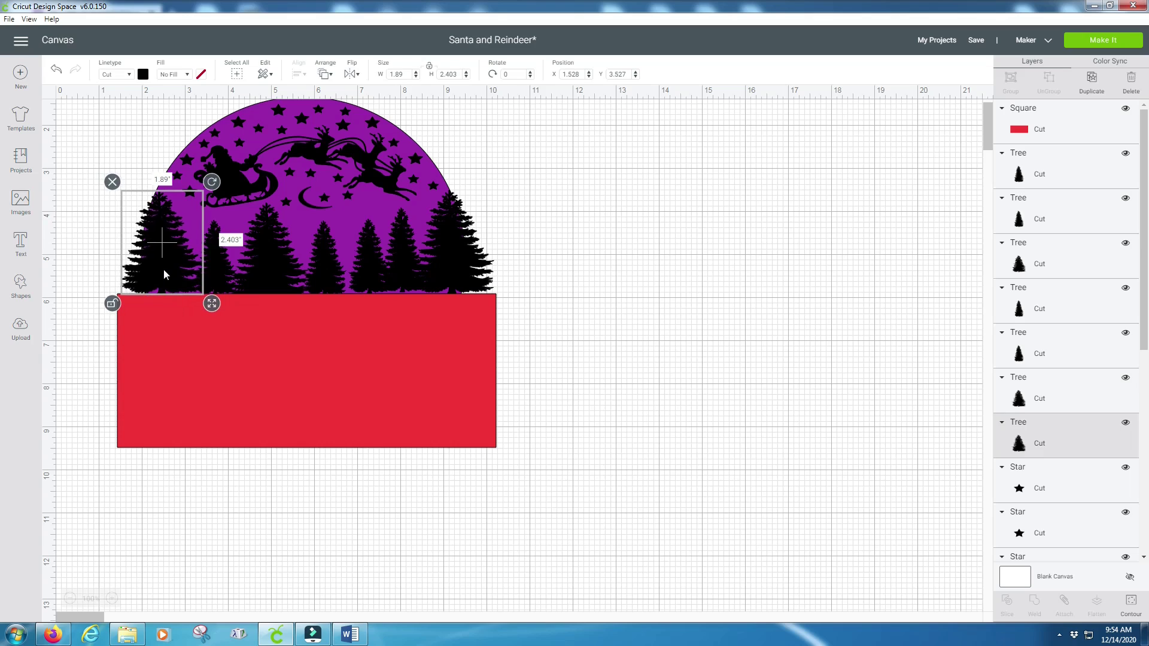
{"action": "left_click", "coordinate": [549, 320]}
{"action": "left_click", "coordinate": [335, 276]}
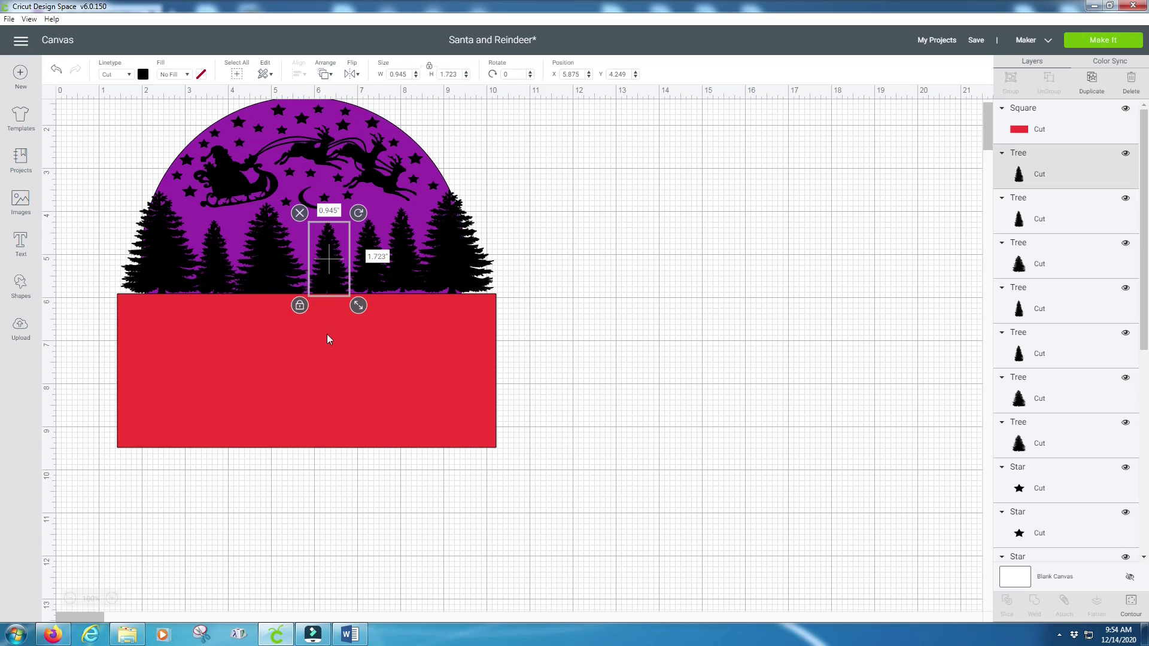
{"action": "left_click", "coordinate": [631, 339]}
Bring the purple circle to the front of all layers
{"action": "left_click_drag", "start_coordinate": [1143, 267], "coordinate": [2, 583]}
{"action": "left_click", "coordinate": [1066, 554]}
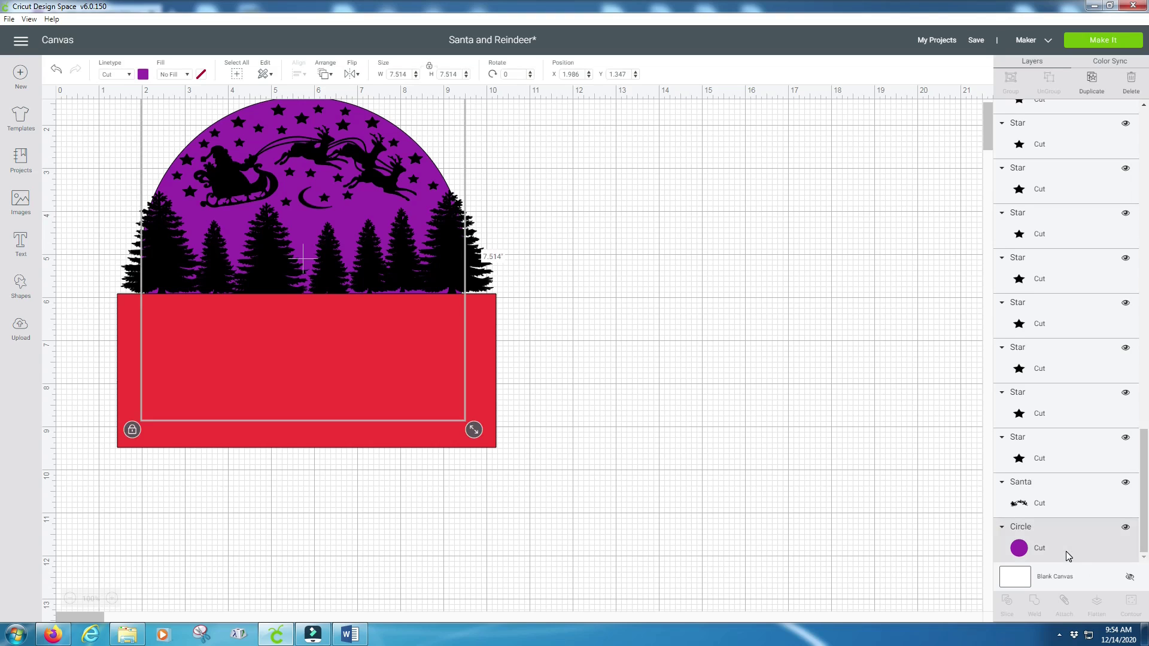
{"action": "left_click", "coordinate": [329, 77]}
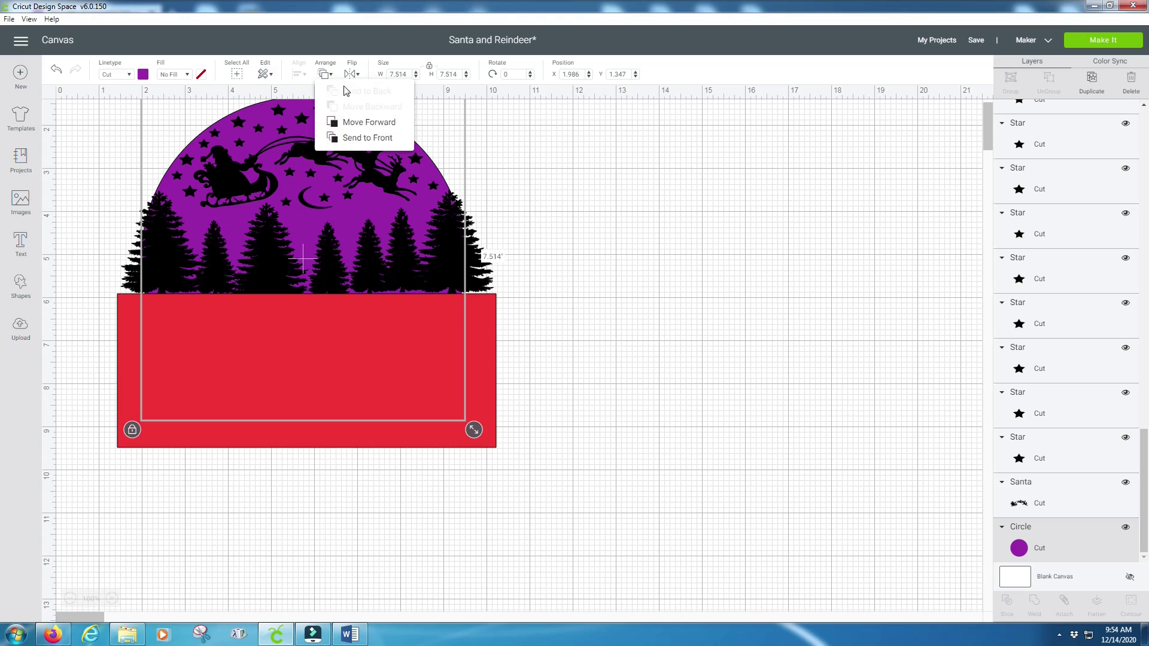
{"action": "left_click", "coordinate": [372, 143]}
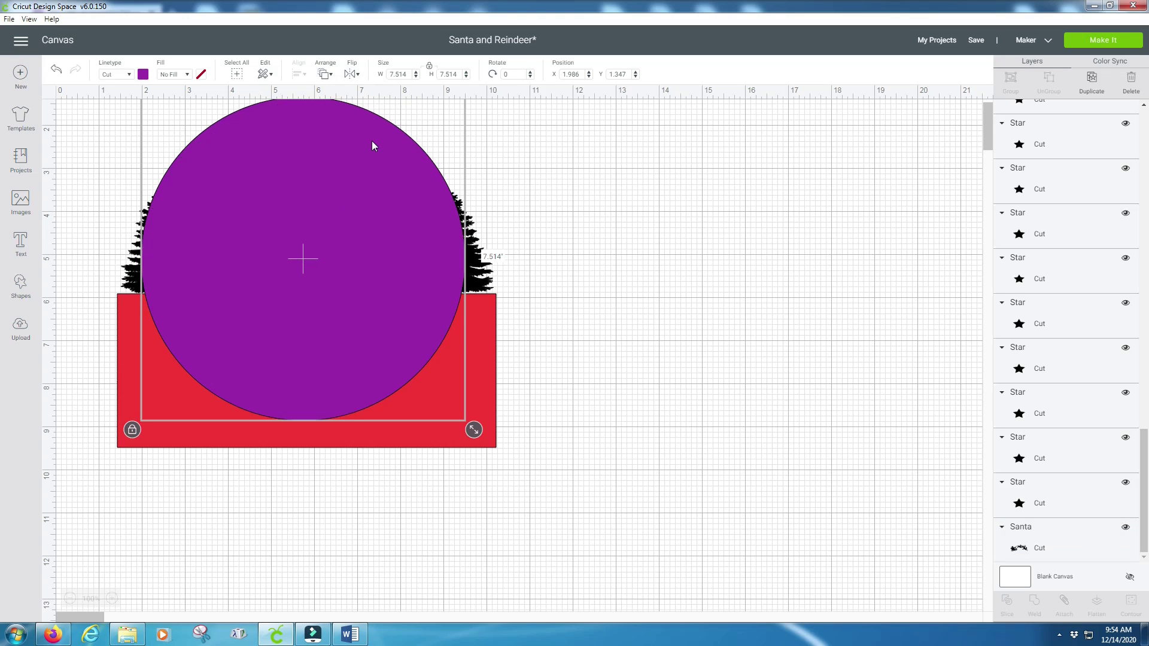
Slice the purple circle with the leftmost tree and again with the rightmost tree
{"action": "left_click", "coordinate": [130, 277], "text": "shift"}
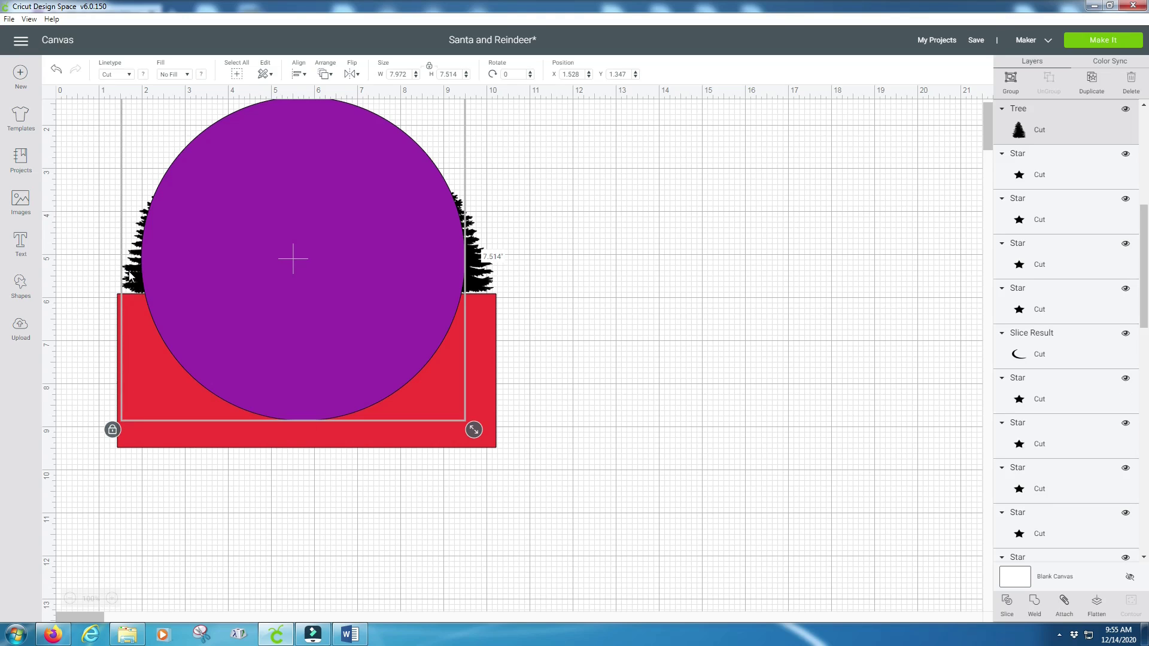
{"action": "left_click", "coordinate": [1003, 606]}
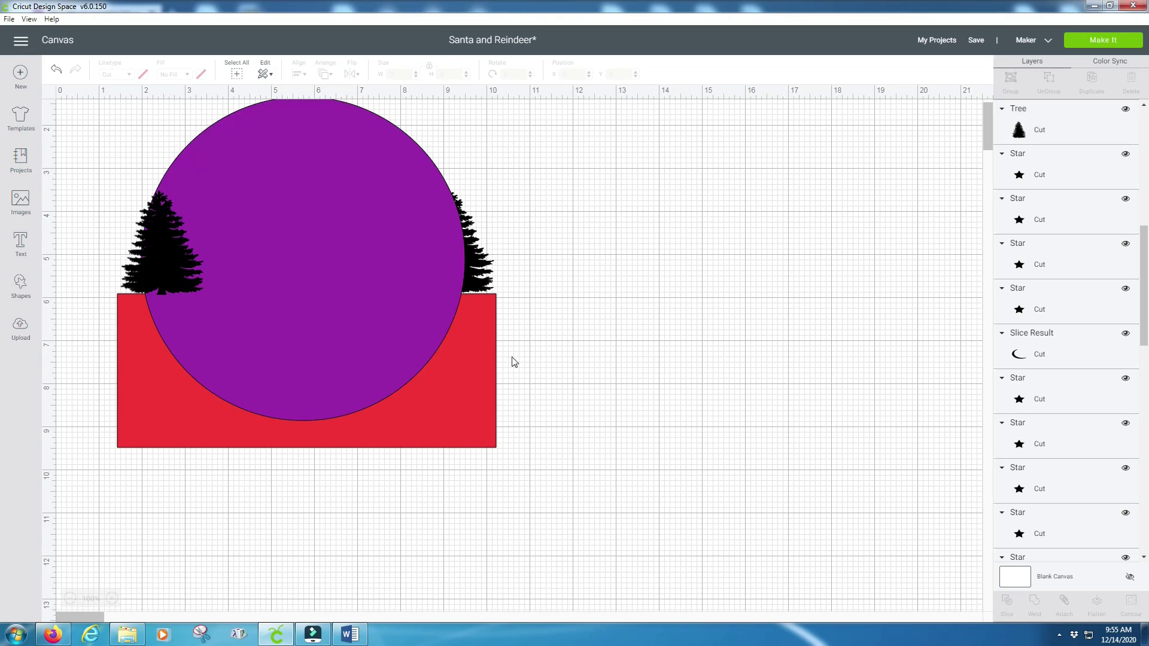
{"action": "left_click", "coordinate": [376, 296]}
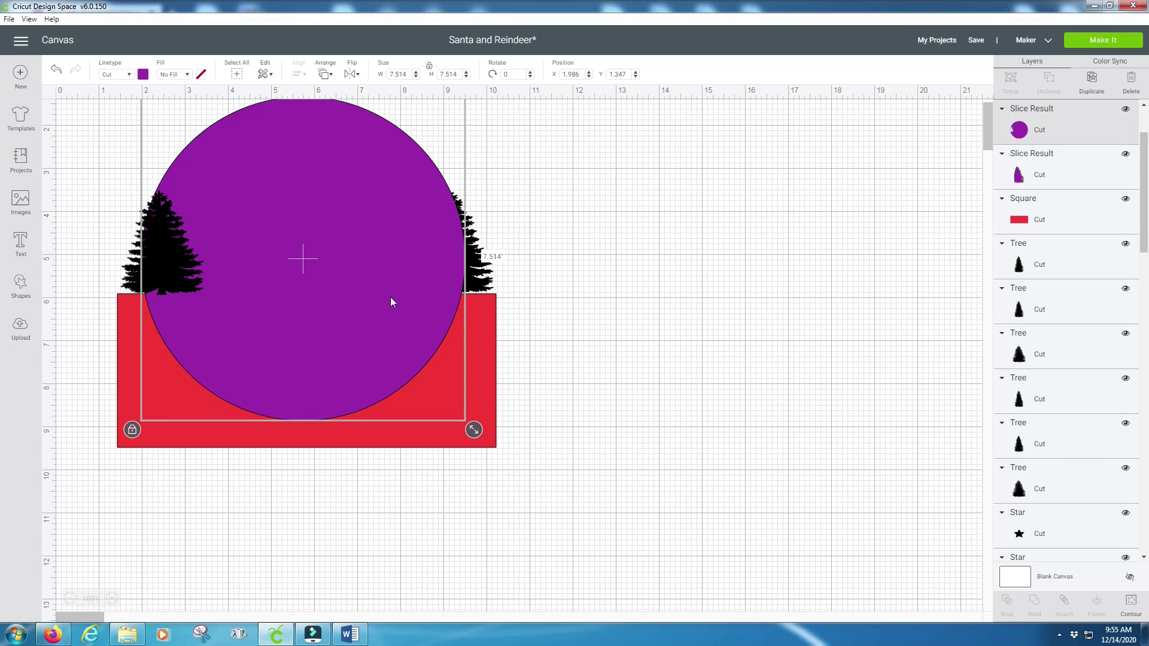
{"action": "left_click", "coordinate": [486, 280], "text": "shift"}
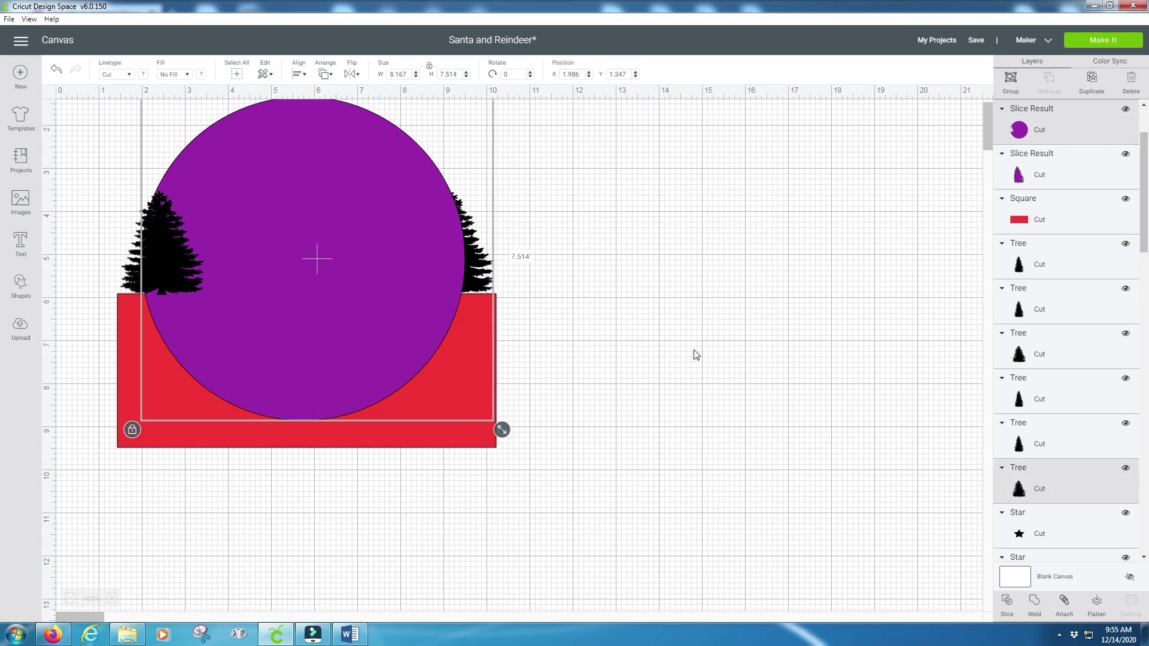
{"action": "left_click", "coordinate": [1007, 605]}
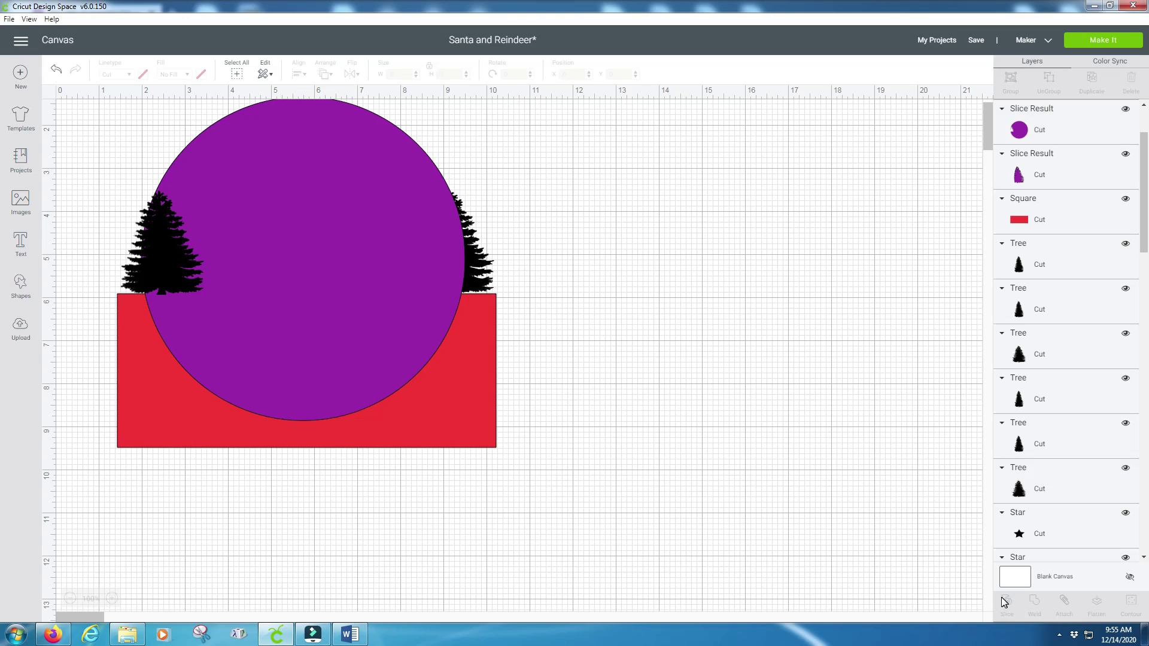
Slice the purple circle with the red rectangle along the base of the trees
{"action": "left_click", "coordinate": [311, 310]}
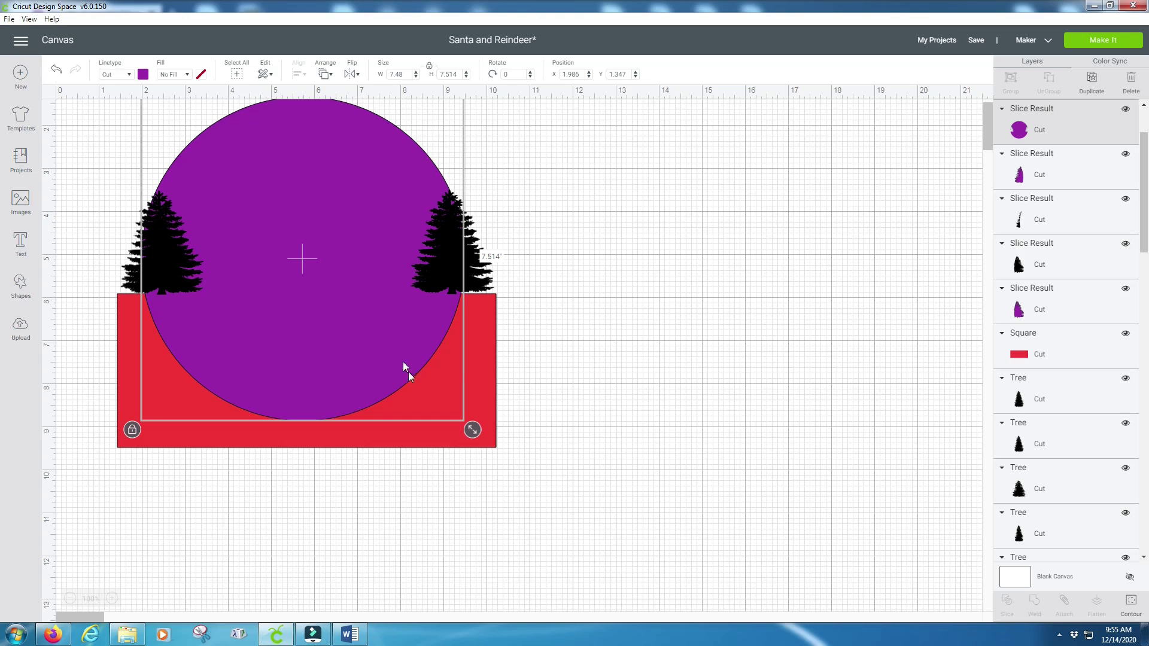
{"action": "left_click", "coordinate": [473, 360], "text": "shift"}
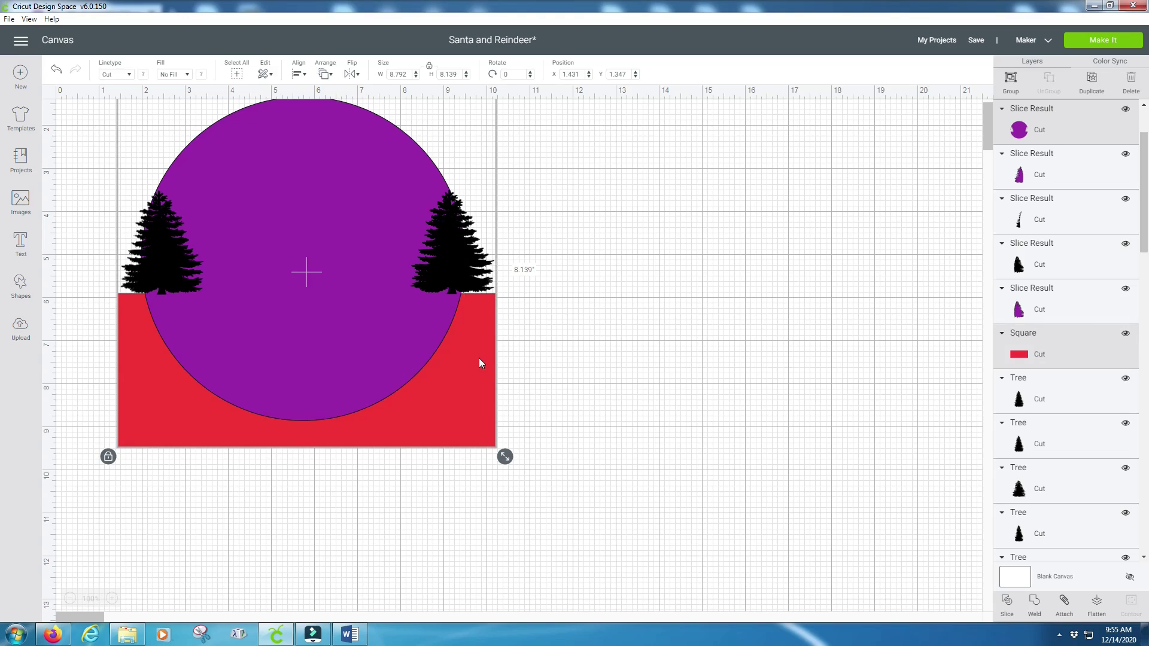
{"action": "left_click", "coordinate": [1008, 605]}
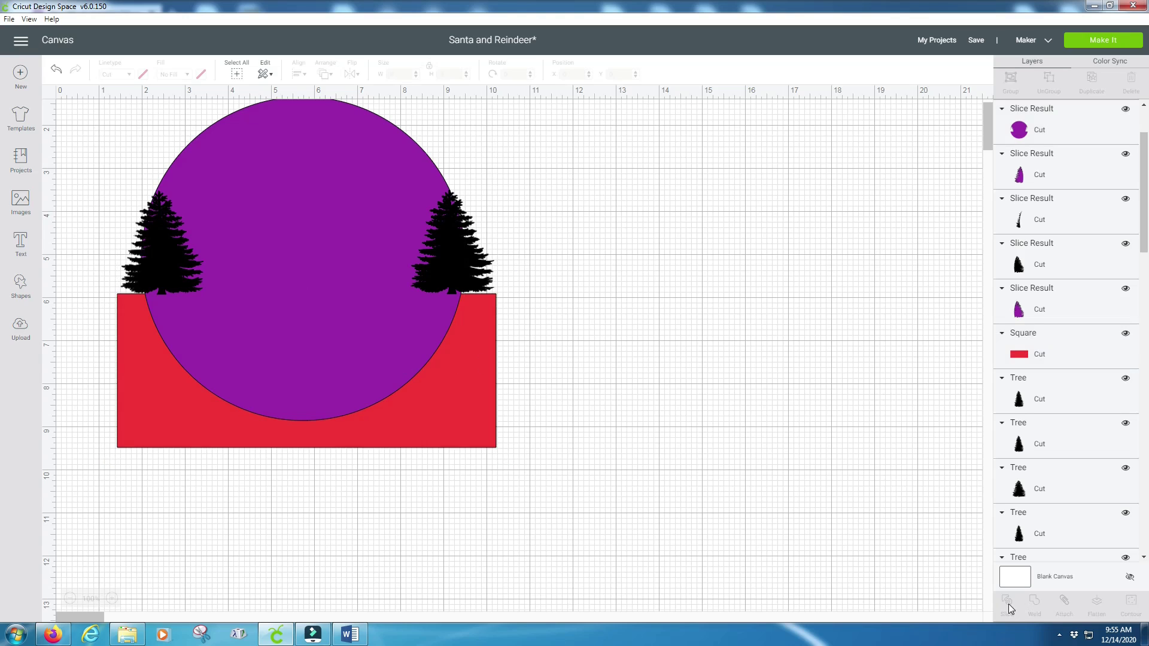
Delete both red slice pieces covering the lower part of the circle
{"action": "left_click", "coordinate": [306, 378]}
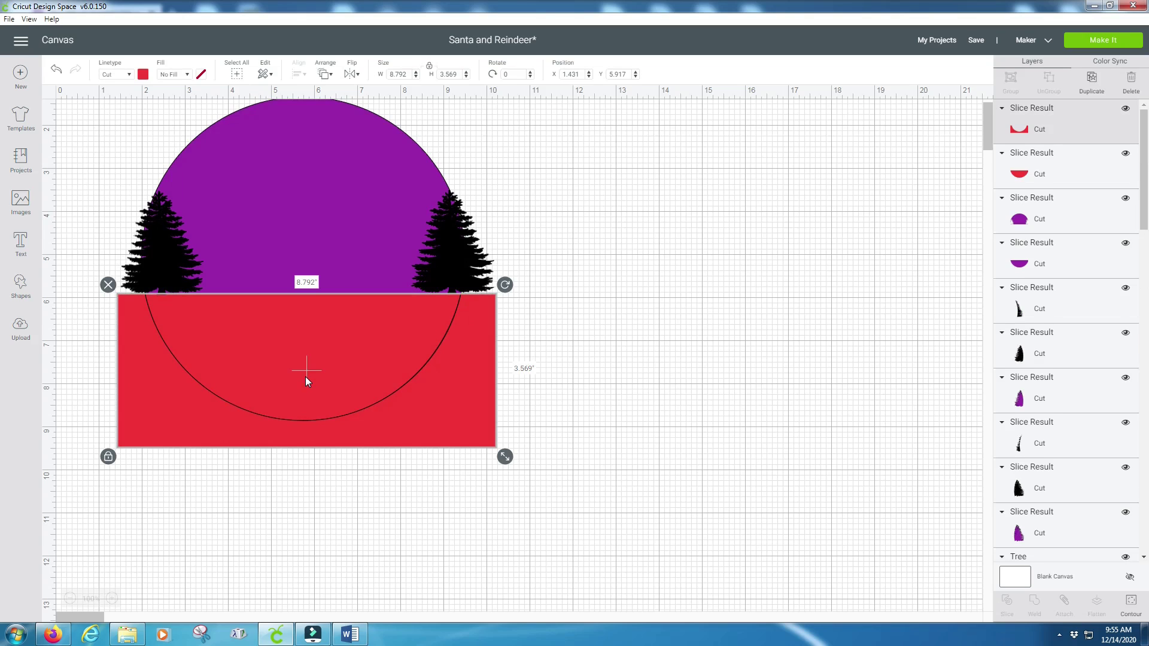
{"action": "key", "text": "Delete"}
{"action": "left_click", "coordinate": [305, 376]}
{"action": "key", "text": "Delete"}
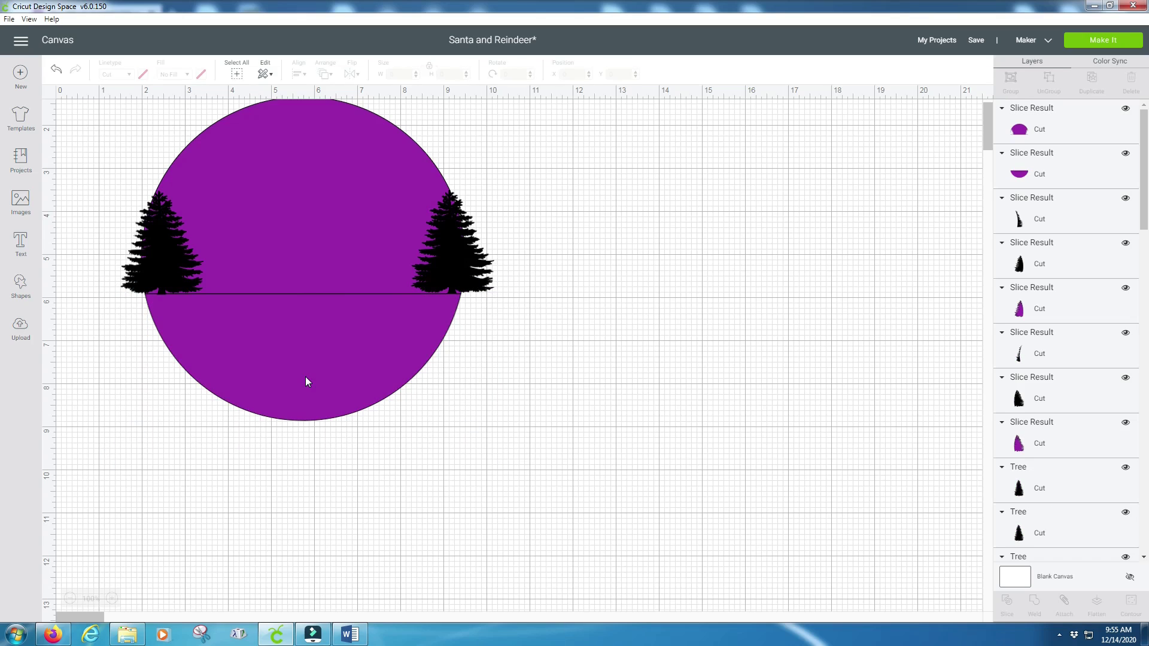
Delete the black tree slices that stick out beyond the circle's left and right edges
{"action": "left_click", "coordinate": [122, 277]}
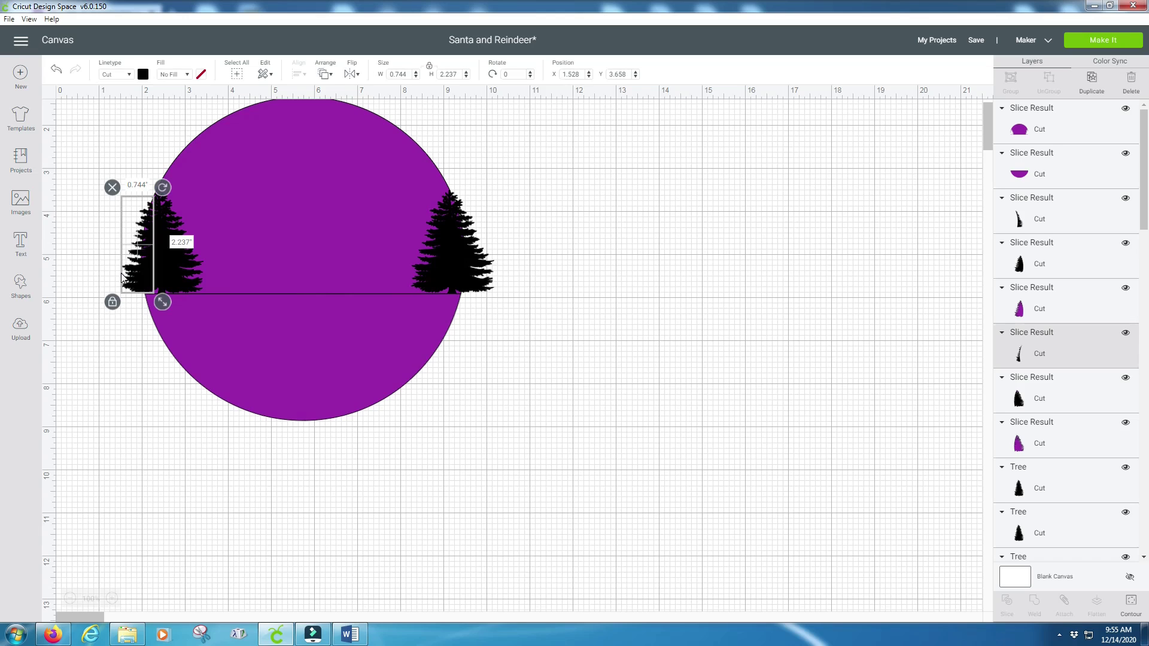
{"action": "key", "text": "Delete"}
{"action": "left_click", "coordinate": [484, 282]}
{"action": "key", "text": "Delete"}
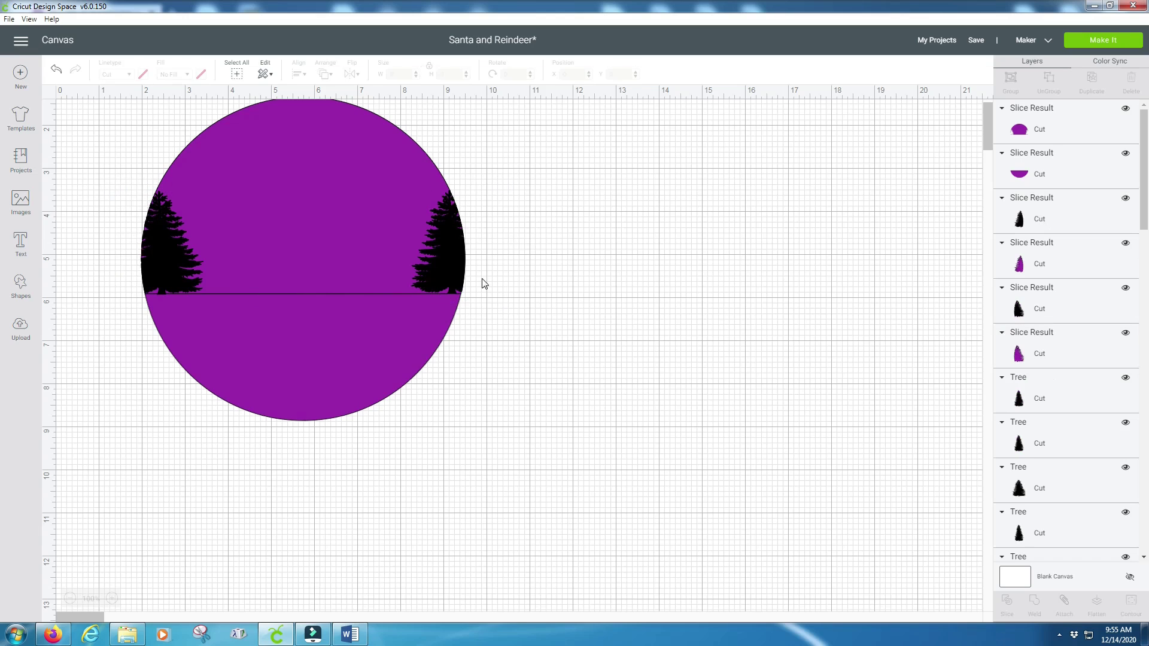
Delete the two purple tree-shaped slice pieces left over from slicing the outer trees
{"action": "left_click", "coordinate": [1039, 262]}
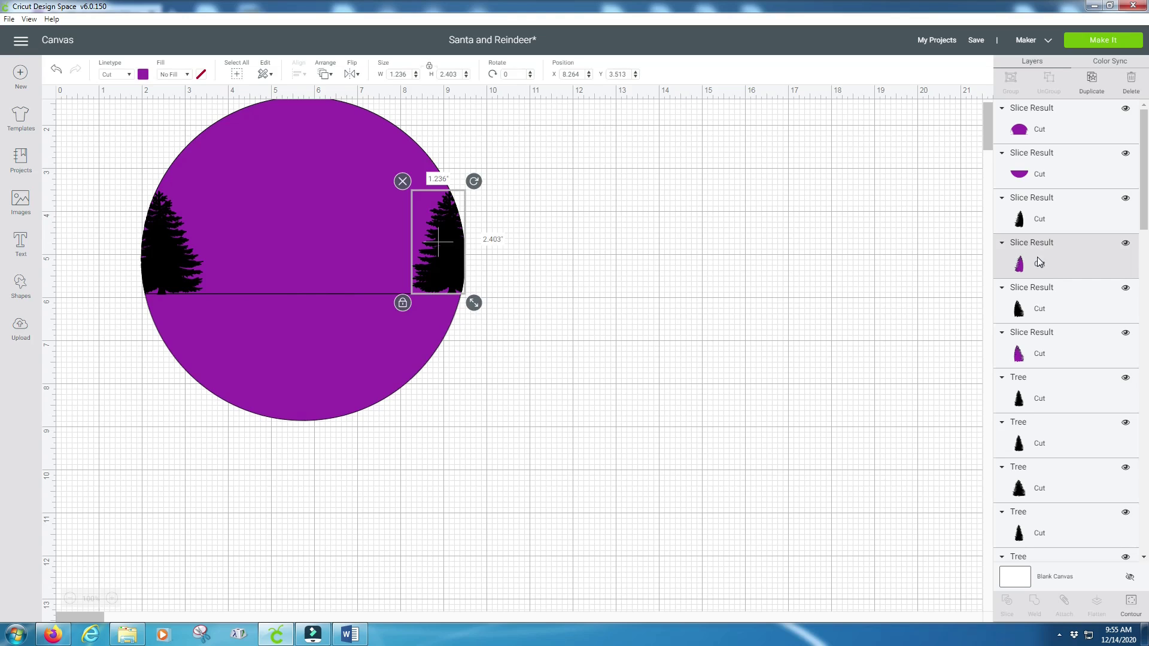
{"action": "key", "text": "Delete"}
{"action": "left_click", "coordinate": [1055, 310]}
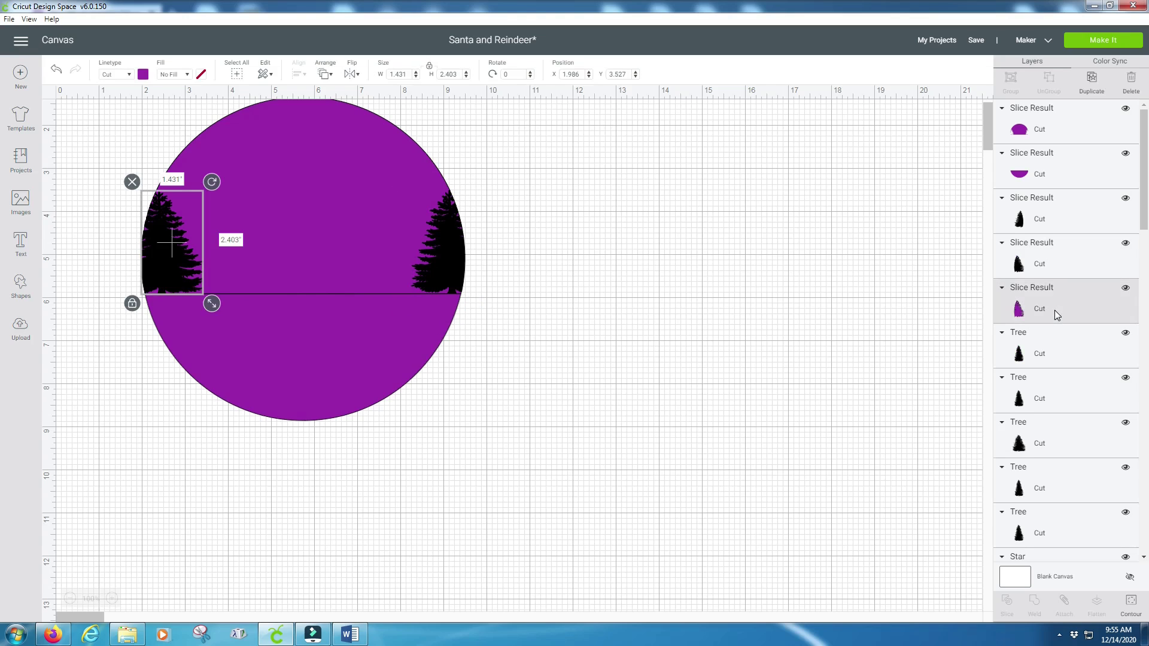
{"action": "key", "text": "Delete"}
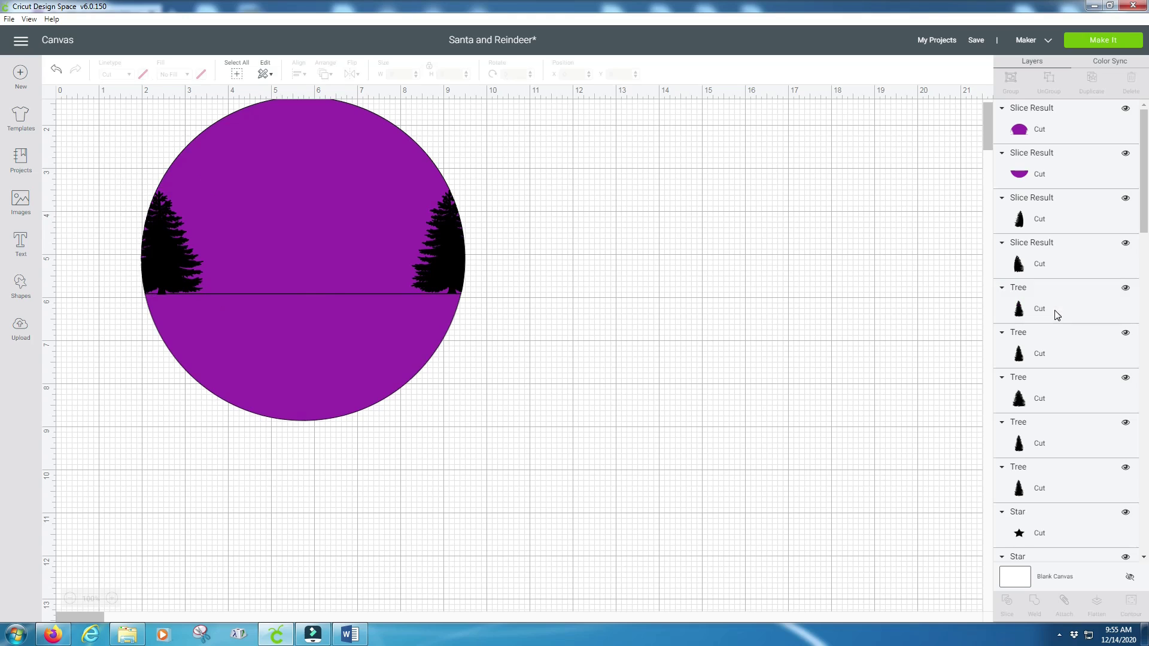
Send the upper purple circle piece to the back, behind Santa, the stars and the trees
{"action": "left_click", "coordinate": [306, 232]}
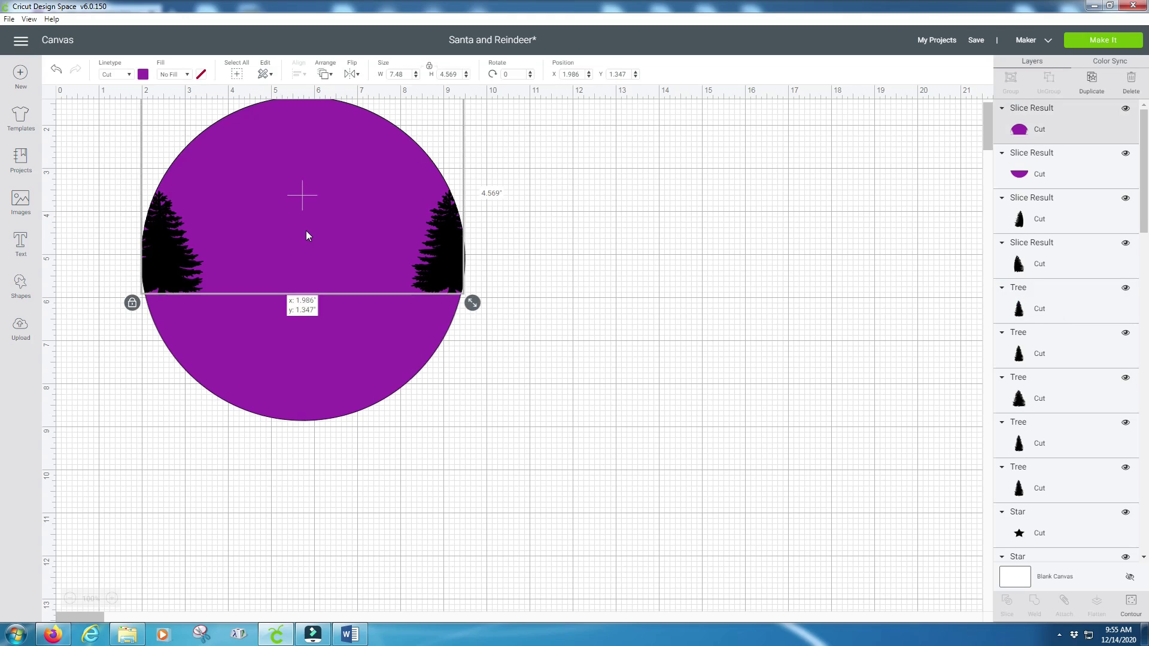
{"action": "left_click", "coordinate": [326, 74]}
{"action": "left_click", "coordinate": [366, 91]}
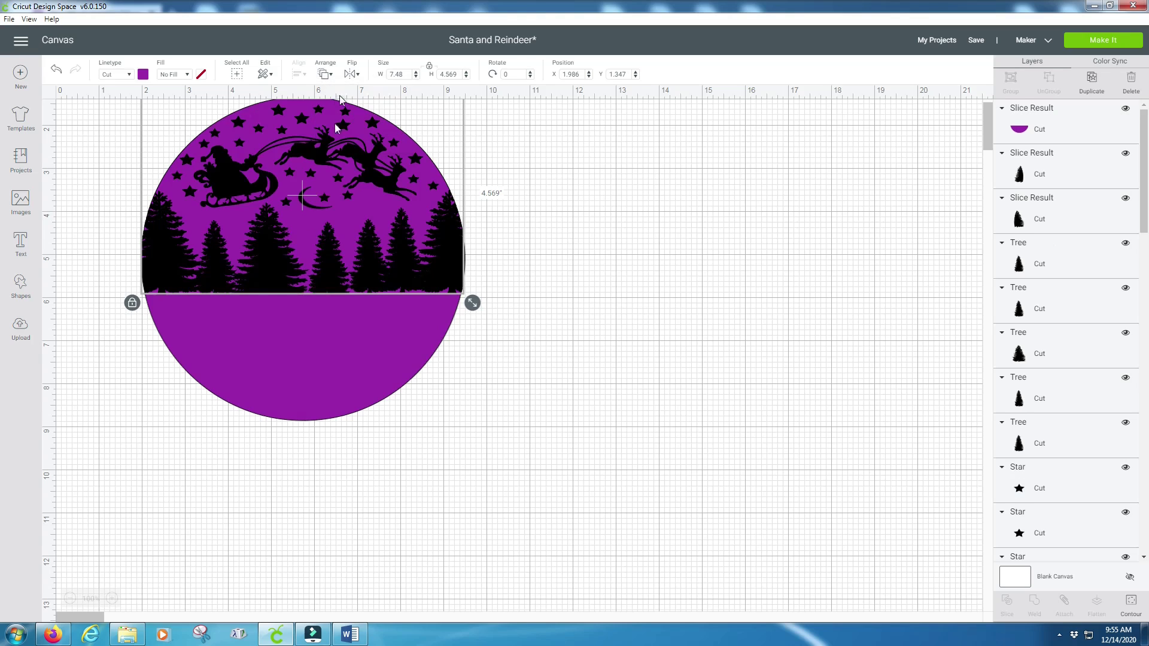
{"action": "left_click", "coordinate": [242, 386]}
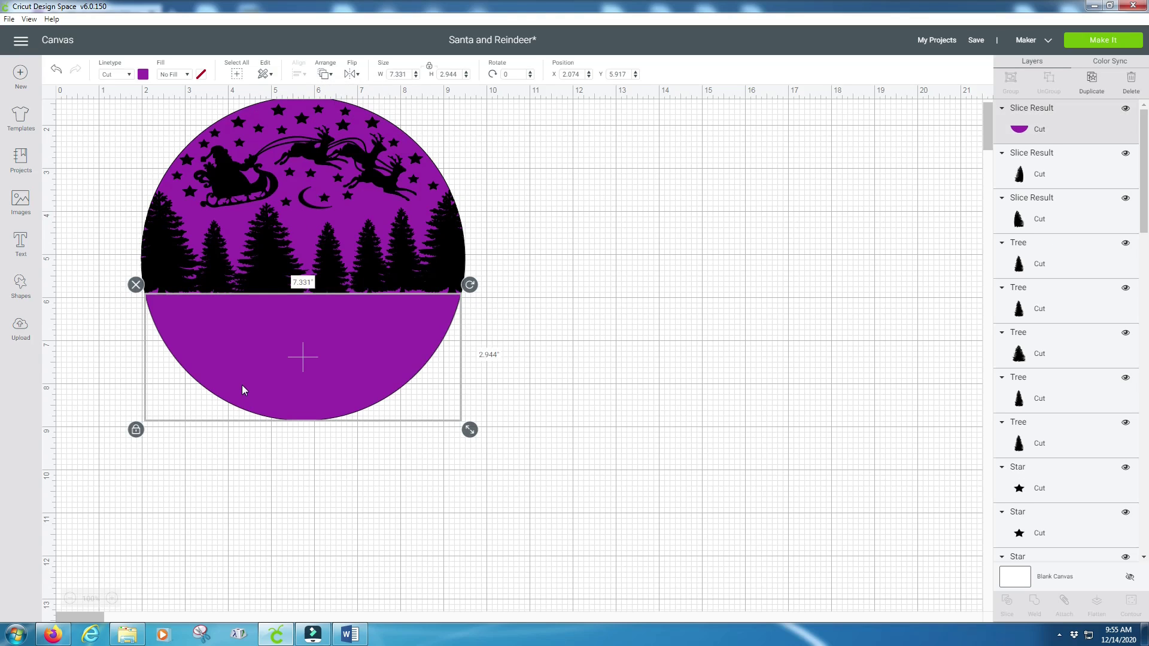
{"action": "left_click", "coordinate": [82, 327]}
Add the text "Merry" and move it to the empty canvas right of the circle
{"action": "left_click", "coordinate": [20, 258]}
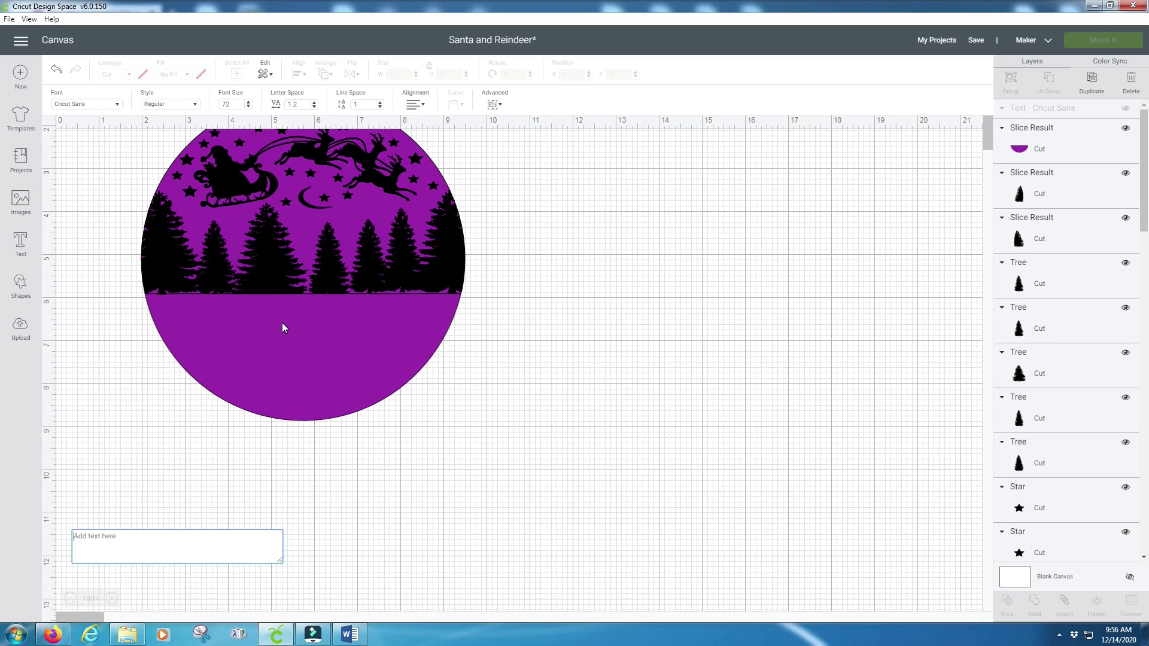
{"action": "type", "text": "rry"}
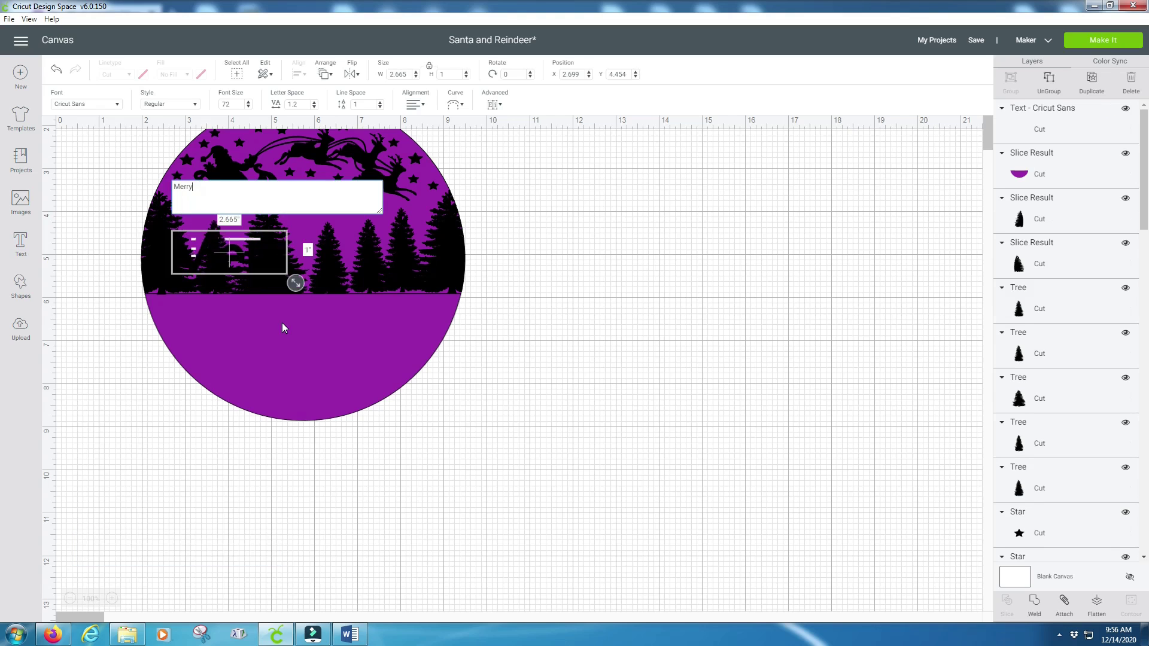
{"action": "left_click", "coordinate": [249, 230]}
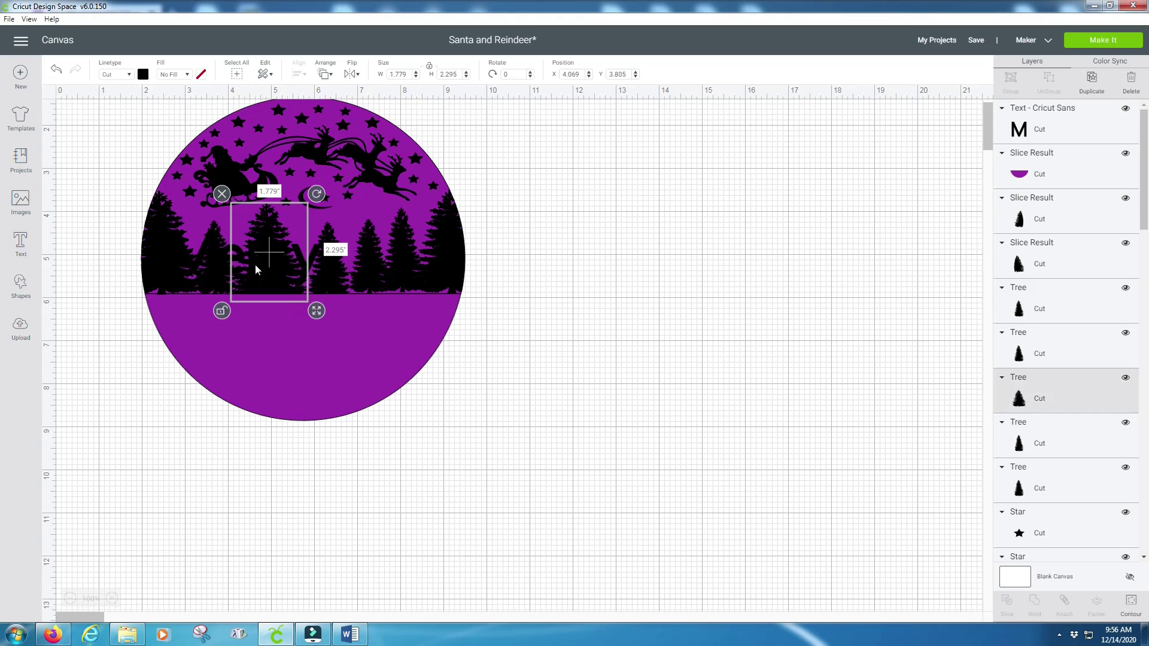
{"action": "left_click", "coordinate": [209, 260]}
{"action": "left_click_drag", "start_coordinate": [224, 267], "coordinate": [619, 255]}
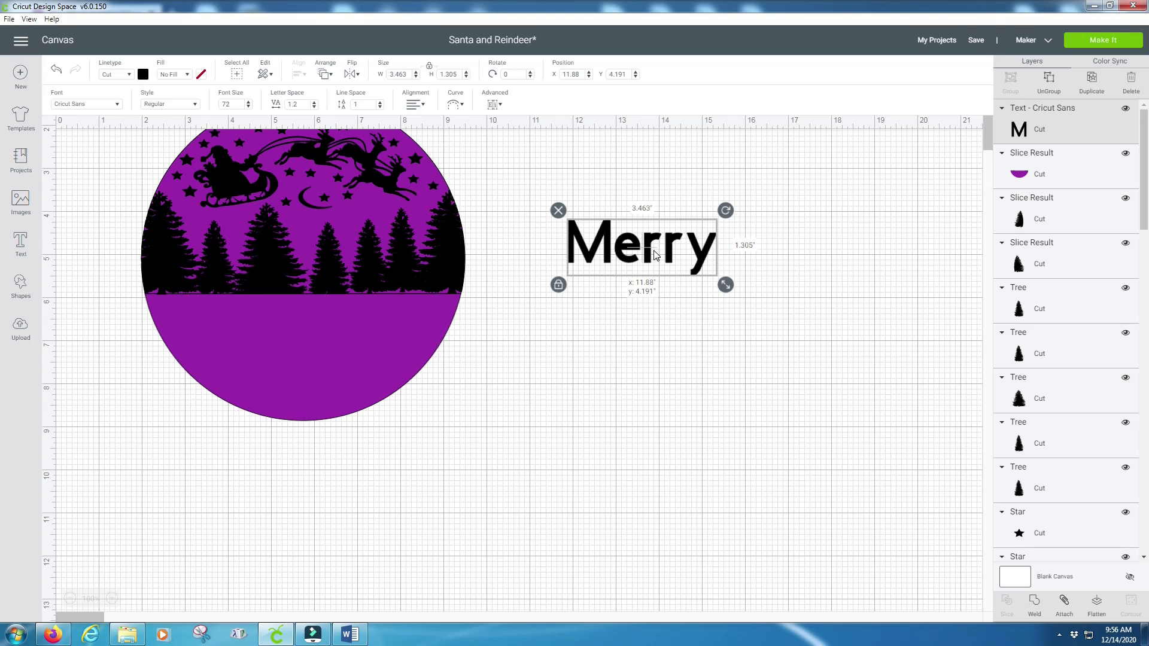
Change the font of the "Merry" text to Autumn in November
{"action": "double_click", "coordinate": [655, 256]}
{"action": "left_click_drag", "start_coordinate": [596, 176], "coordinate": [546, 178]}
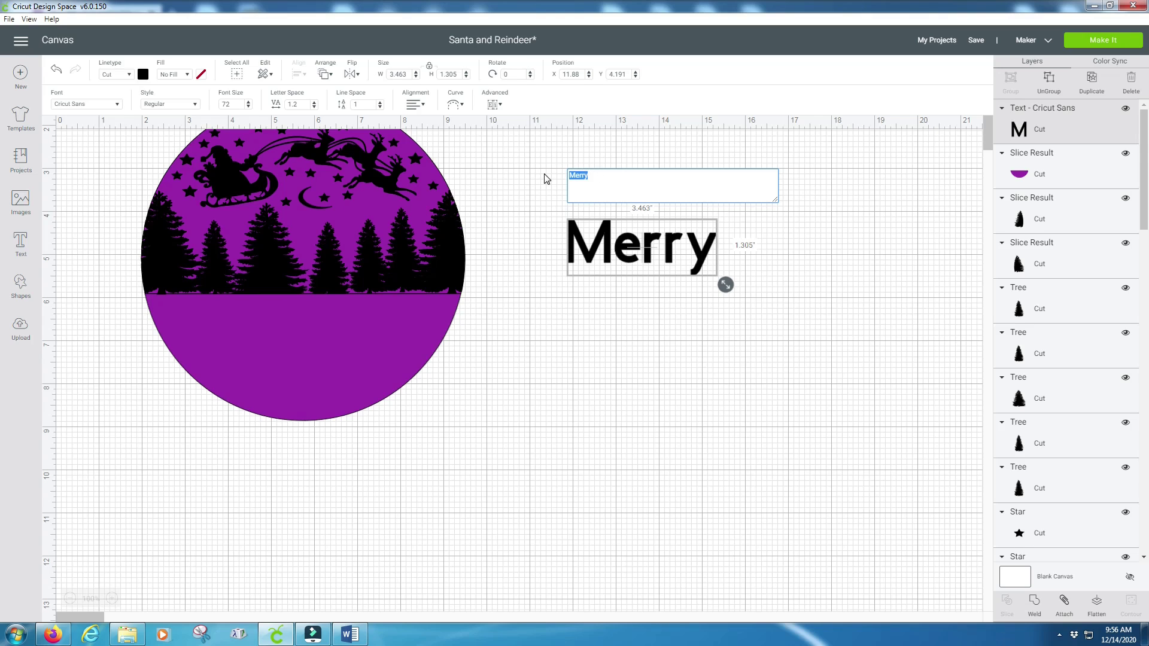
{"action": "left_click", "coordinate": [77, 107]}
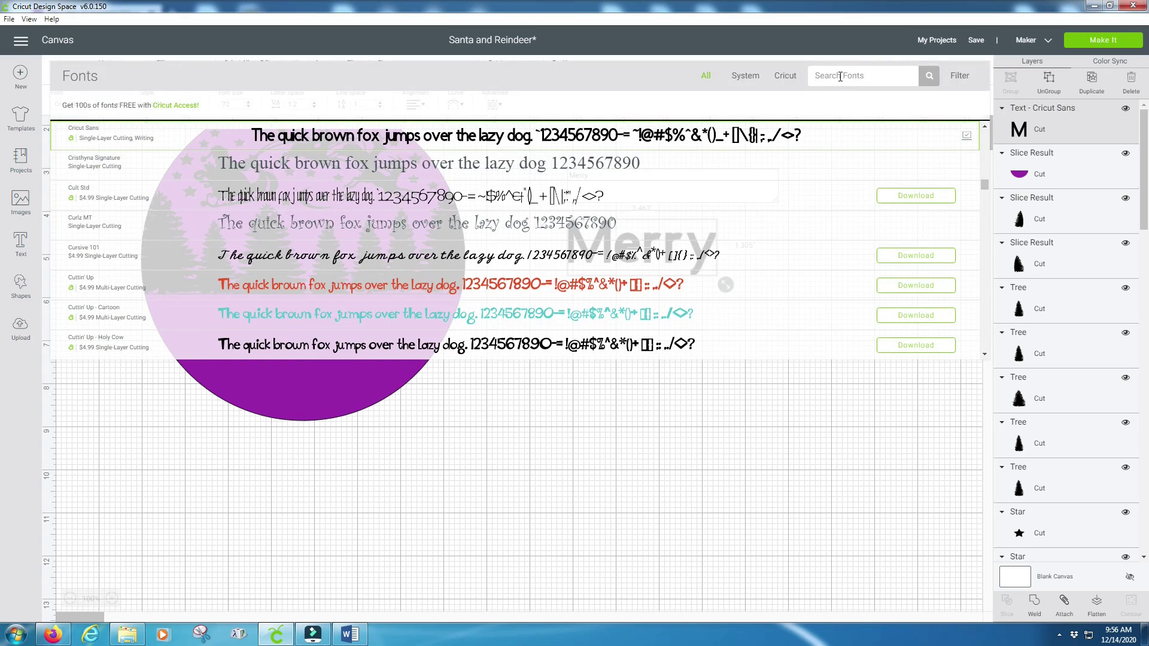
{"action": "type", "text": "autumn in november"}
{"action": "left_click", "coordinate": [401, 133]}
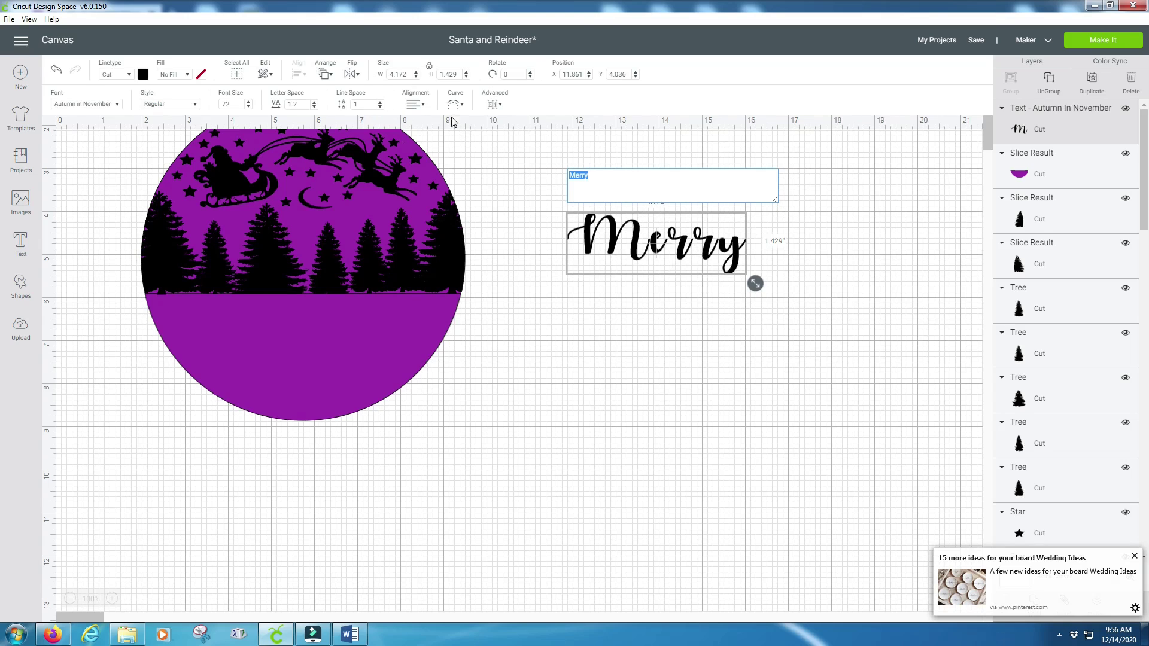
Tighten the letter spacing of the "Merry" text to -1.4 so its script letters overlap
{"action": "left_click", "coordinate": [314, 106]}
{"action": "left_click", "coordinate": [581, 266]}
{"action": "left_click", "coordinate": [637, 254]}
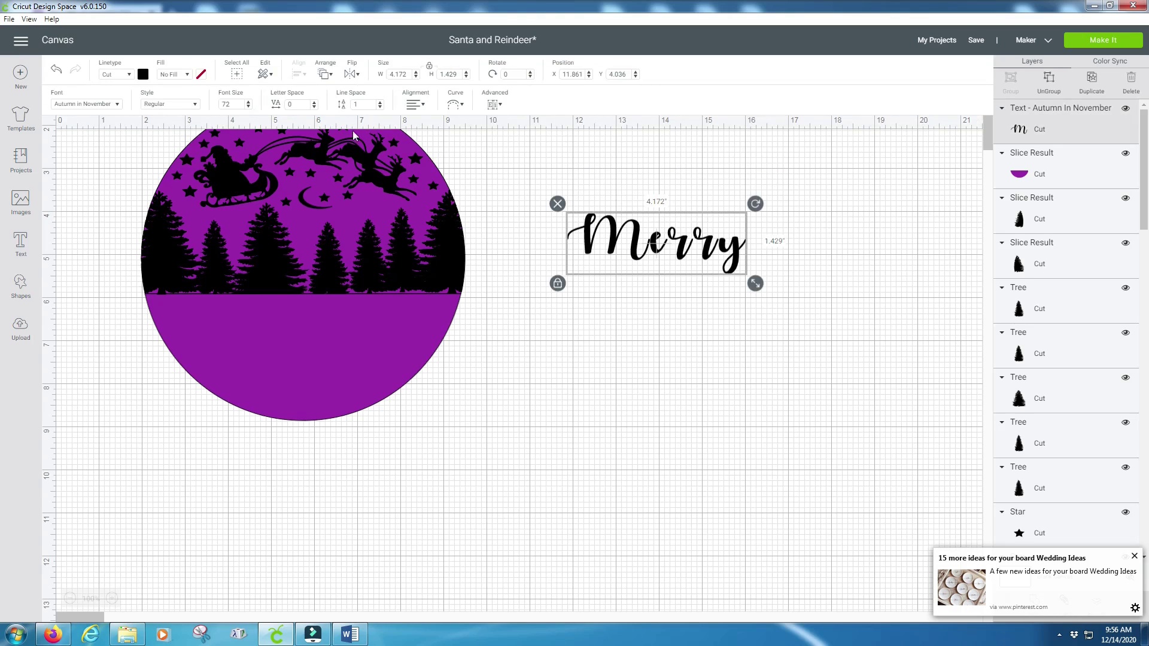
{"action": "left_click", "coordinate": [314, 107]}
{"action": "left_click", "coordinate": [314, 107]}
{"action": "left_click", "coordinate": [314, 107]}
{"action": "left_click", "coordinate": [314, 107]}
{"action": "left_click", "coordinate": [314, 107]}
{"action": "left_click", "coordinate": [314, 107]}
{"action": "left_click", "coordinate": [314, 106]}
{"action": "left_click", "coordinate": [314, 107]}
{"action": "left_click", "coordinate": [314, 106]}
{"action": "left_click", "coordinate": [314, 107]}
{"action": "left_click", "coordinate": [314, 107]}
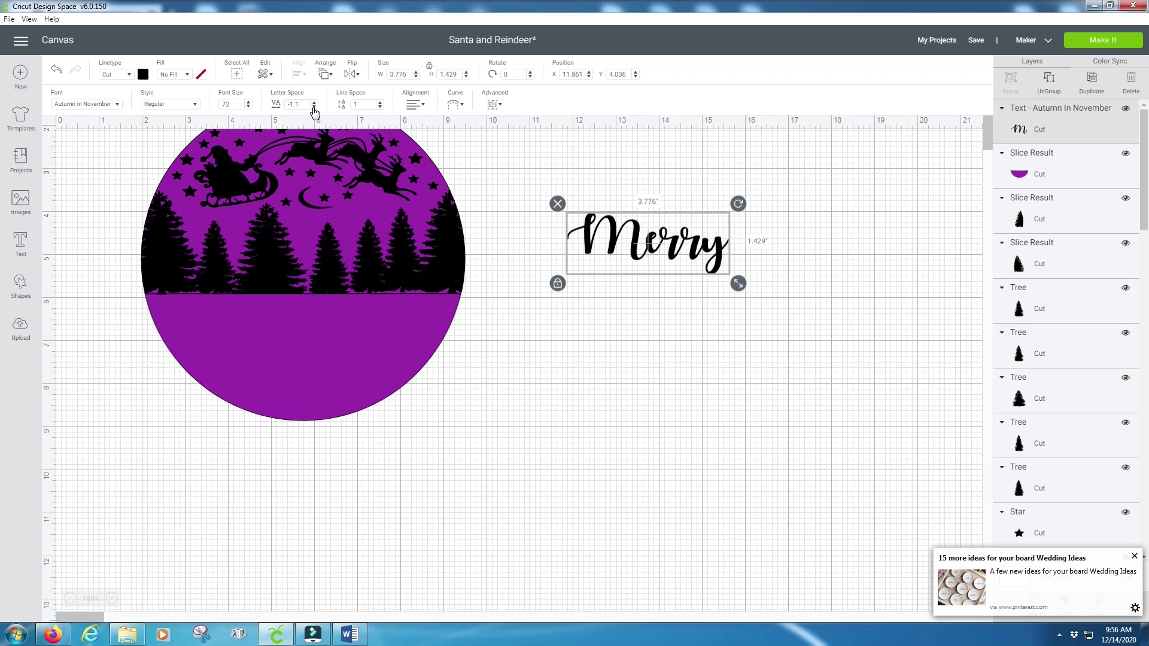
{"action": "left_click", "coordinate": [314, 106]}
{"action": "left_click", "coordinate": [314, 107]}
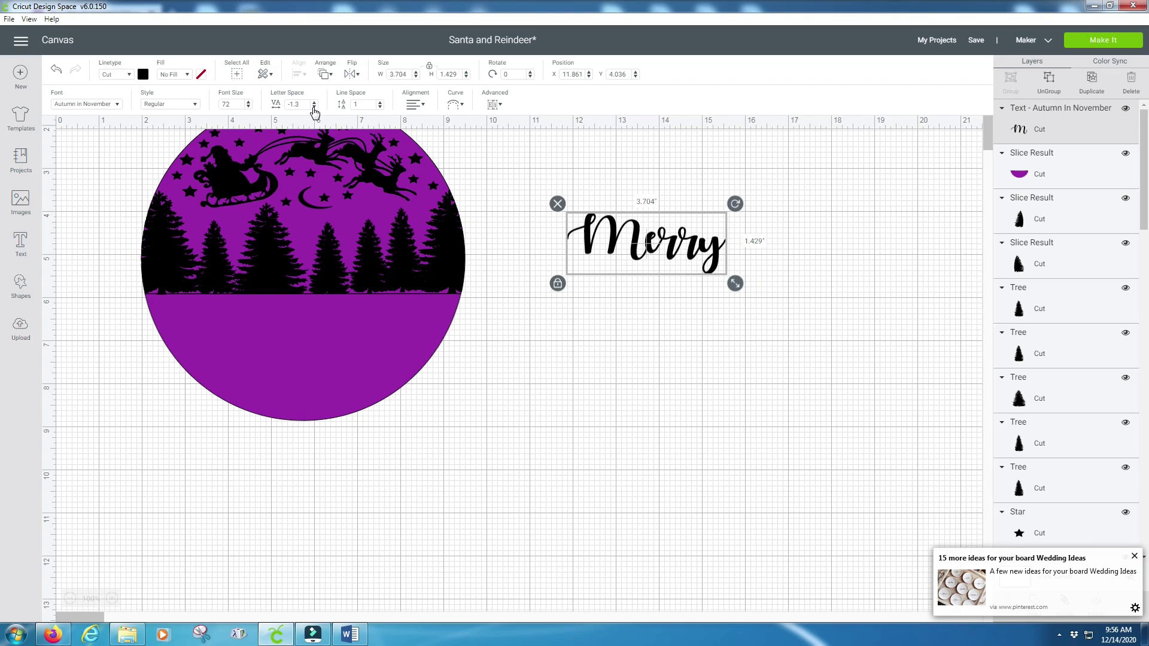
{"action": "left_click", "coordinate": [314, 107]}
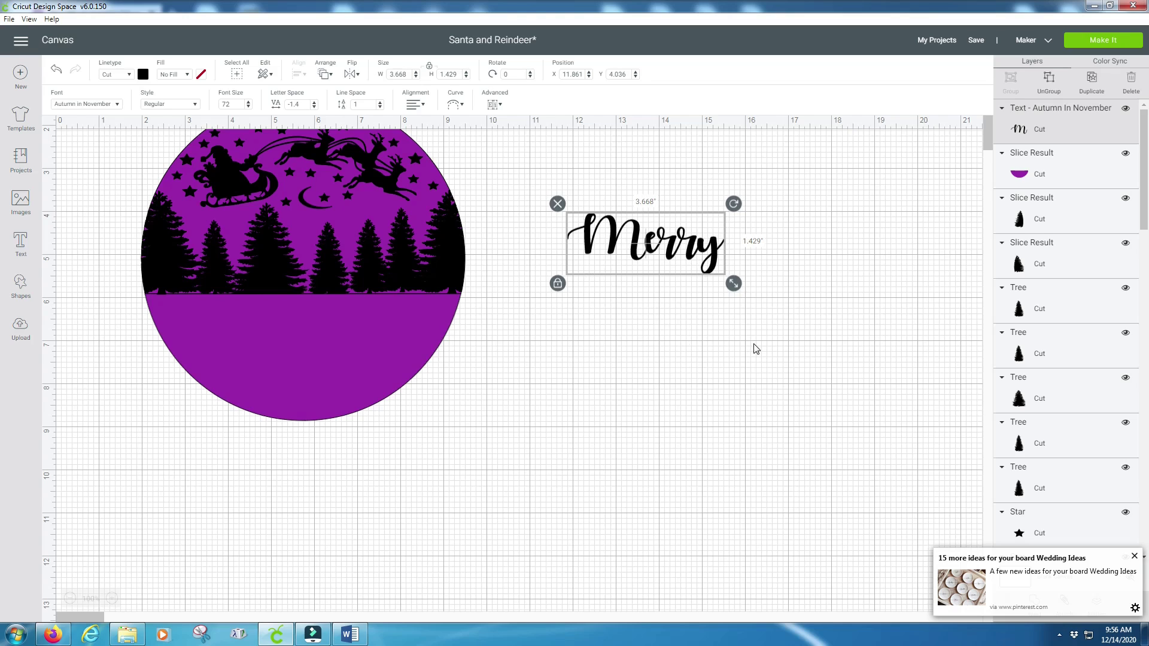
Preview the project on the cutting mats, return to the canvas, and weld the "Merry" text into one shape
{"action": "left_click", "coordinate": [1135, 556]}
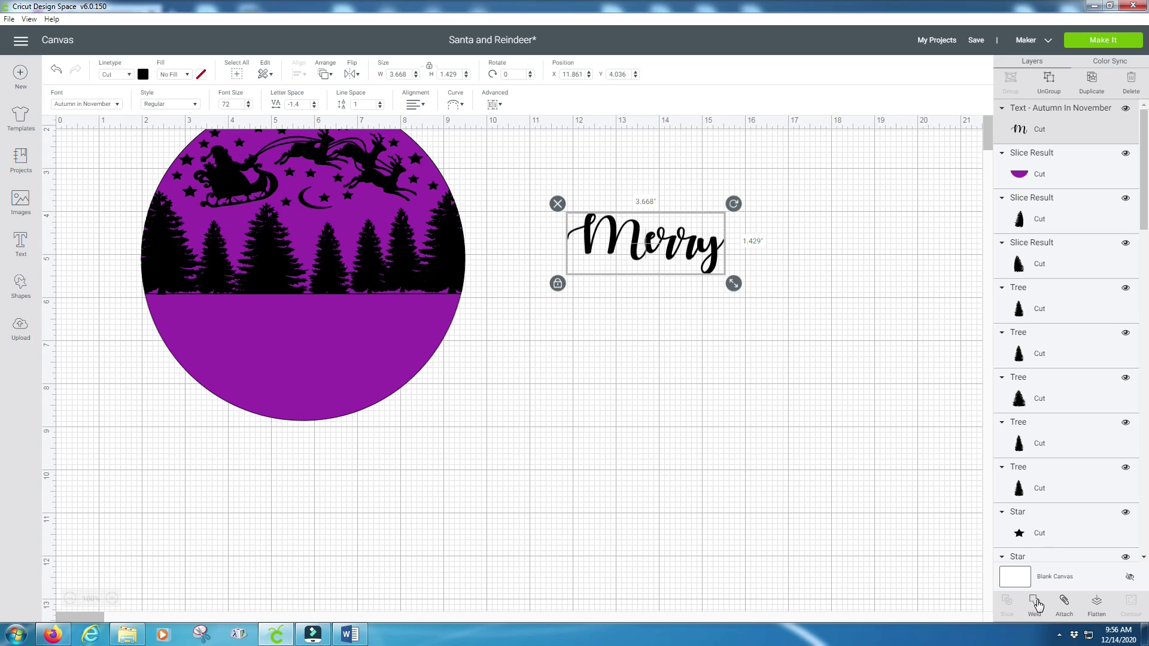
{"action": "left_click", "coordinate": [1088, 43]}
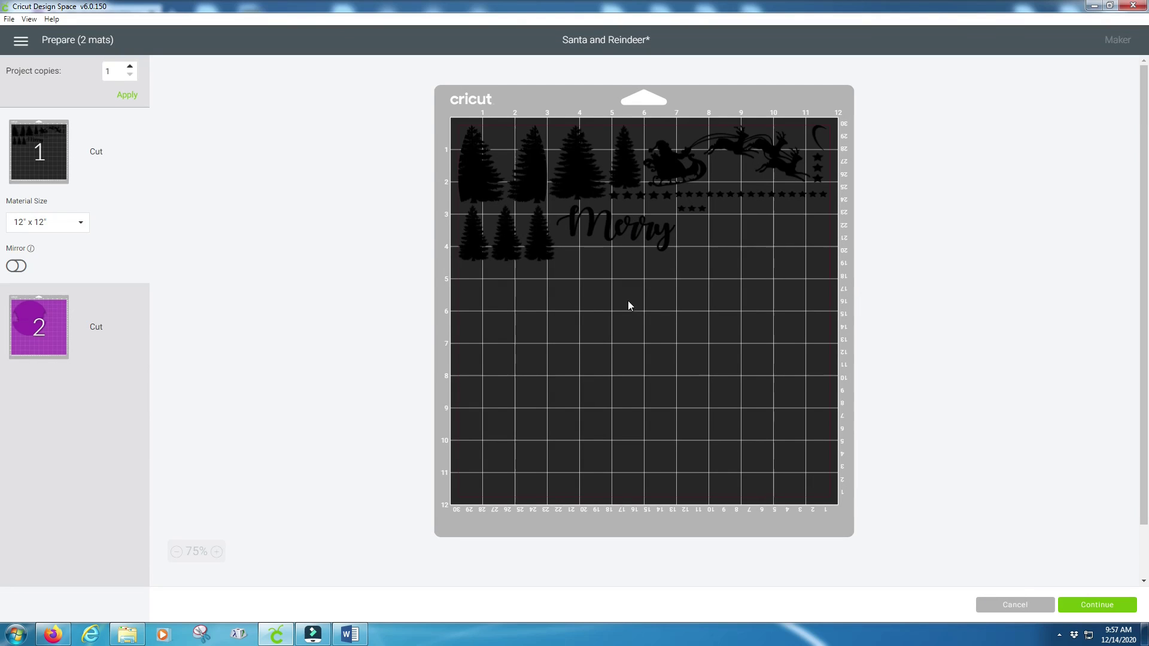
{"action": "left_click", "coordinate": [1022, 609]}
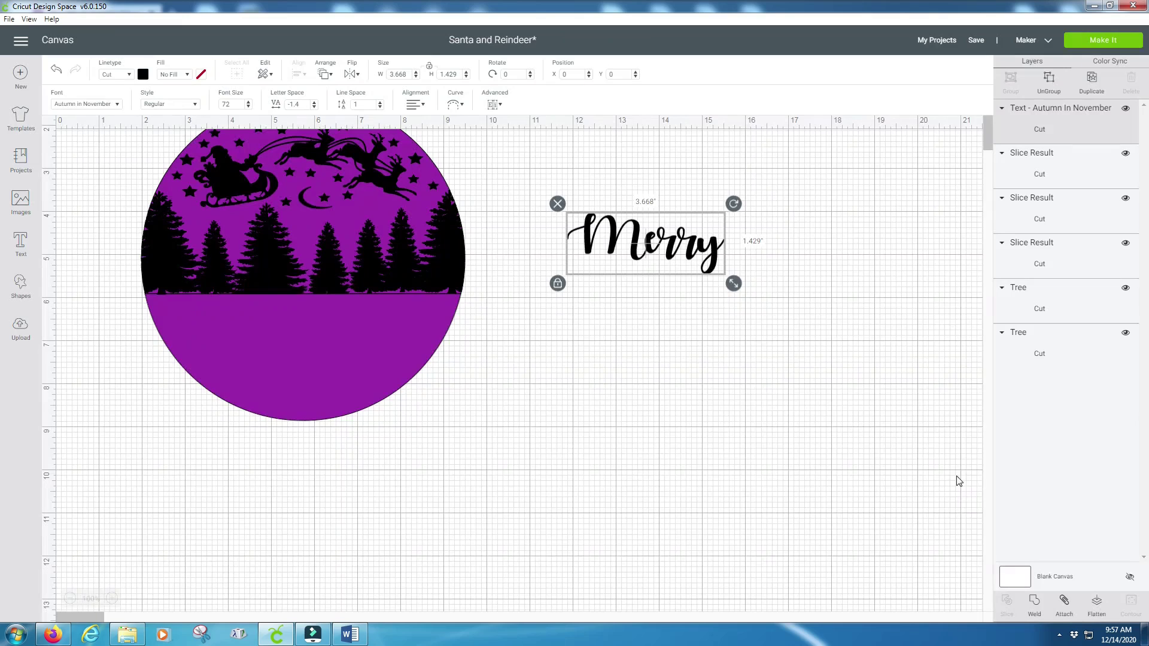
{"action": "left_click", "coordinate": [1035, 603]}
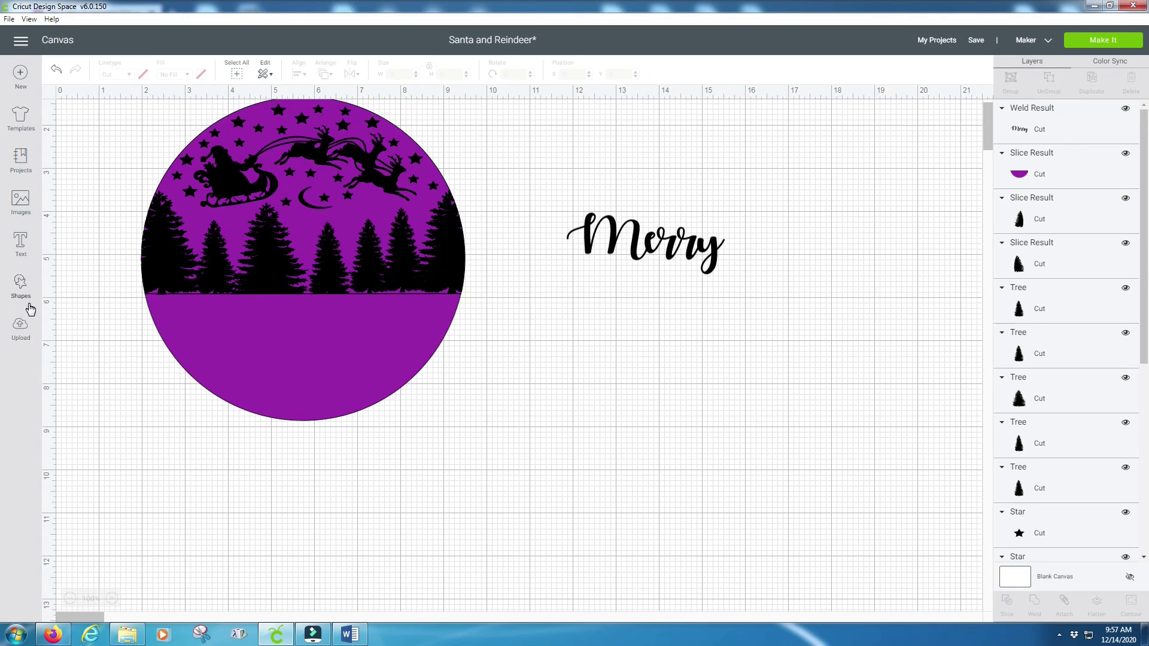
Add the text "Christmas" in the same font and place it on the empty canvas below "Merry"
{"action": "left_click", "coordinate": [18, 246]}
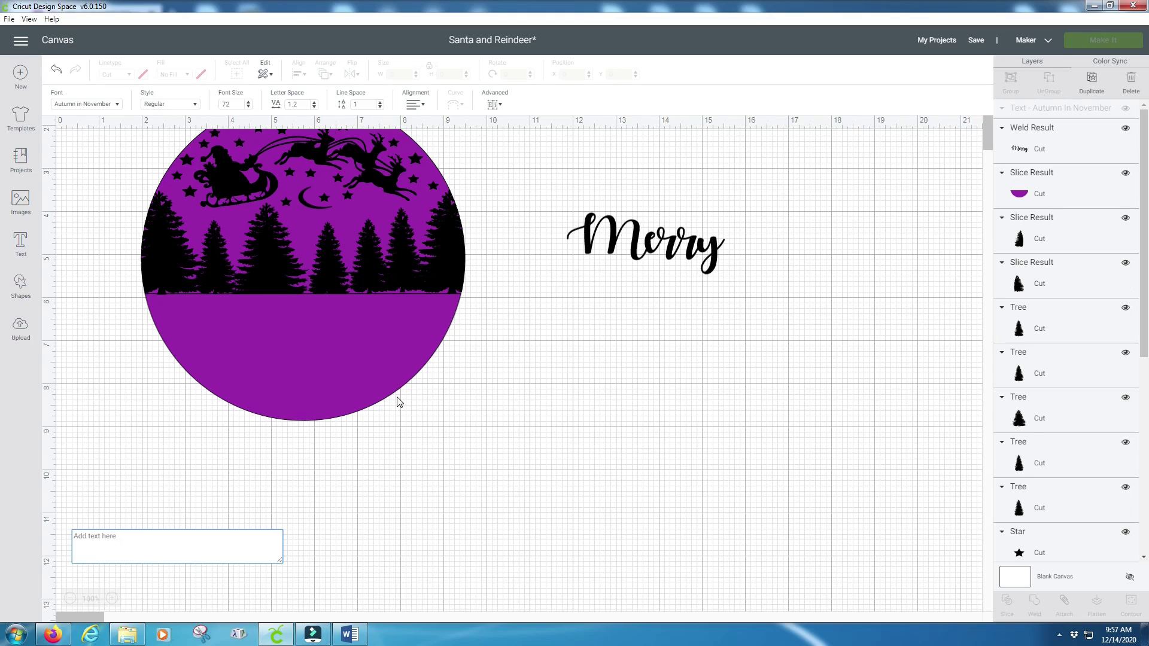
{"action": "type", "text": "Chri"}
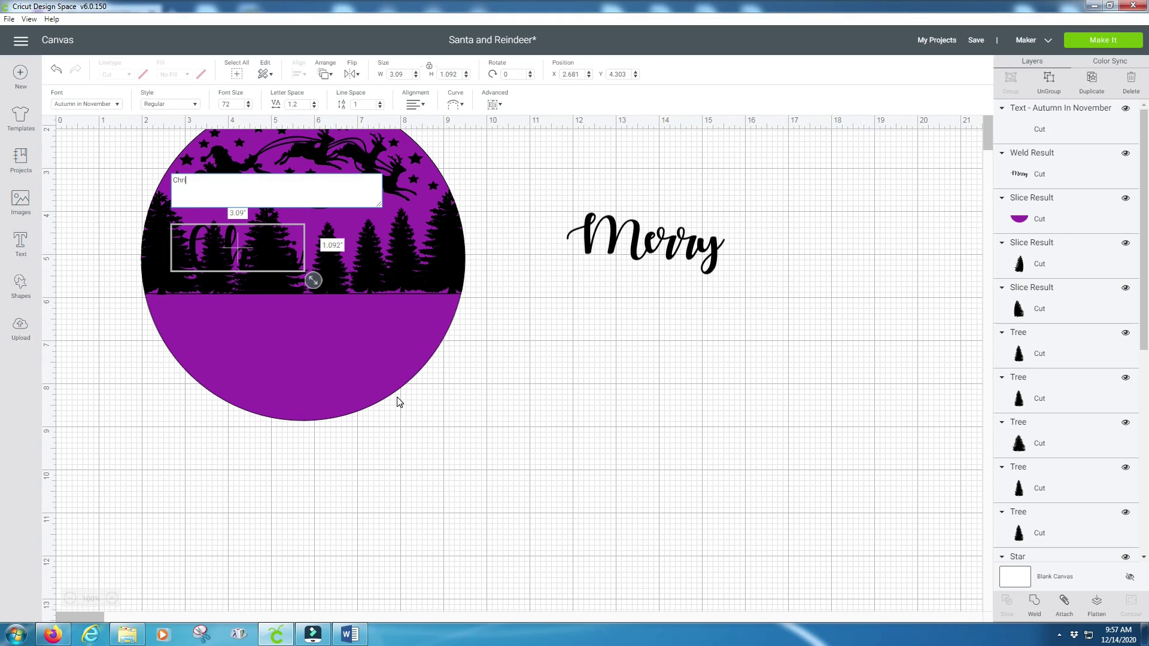
{"action": "type", "text": "smas"}
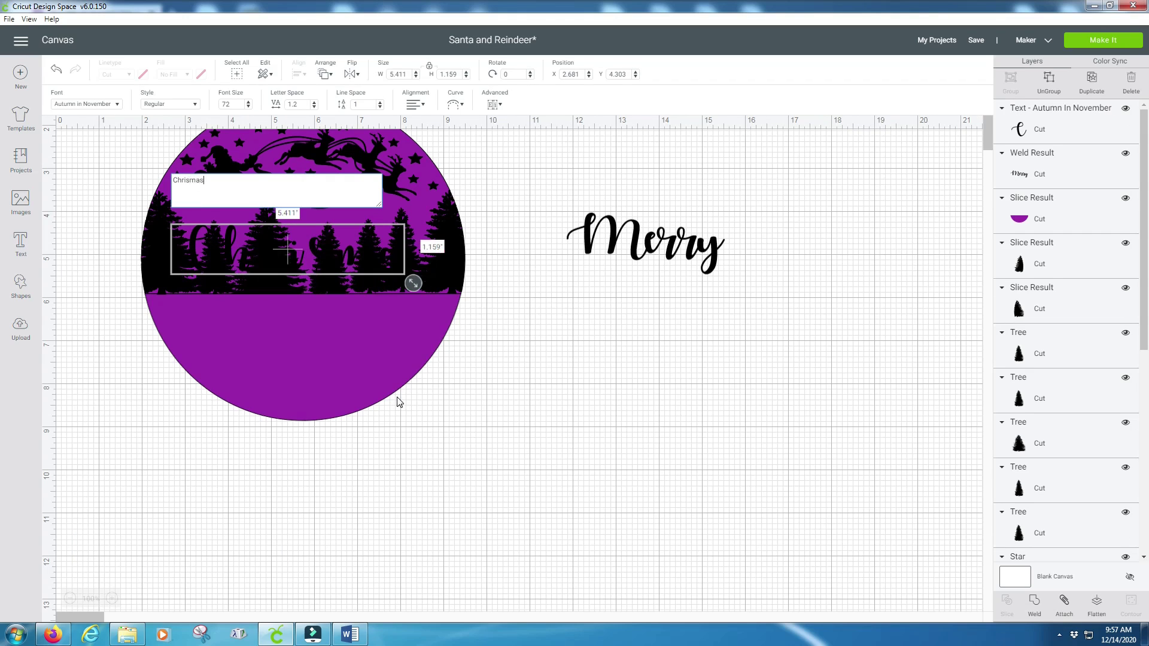
{"action": "key", "text": "BackSpace"}
{"action": "key", "text": "BackSpace"}
{"action": "key", "text": "BackSpace"}
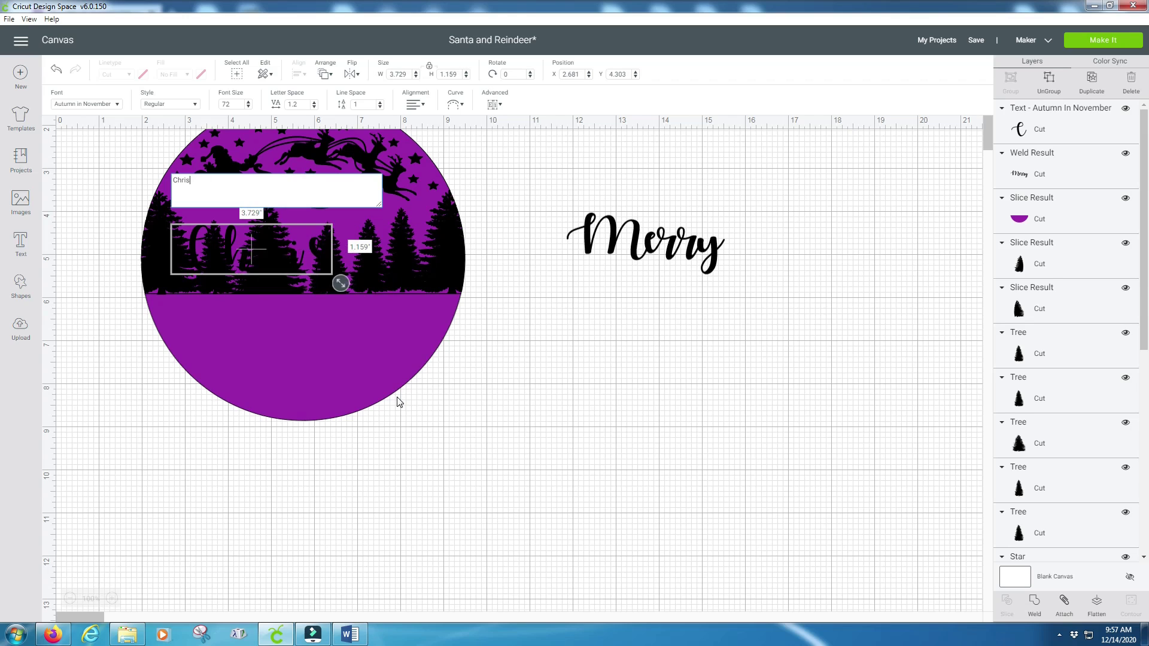
{"action": "type", "text": "tmas"}
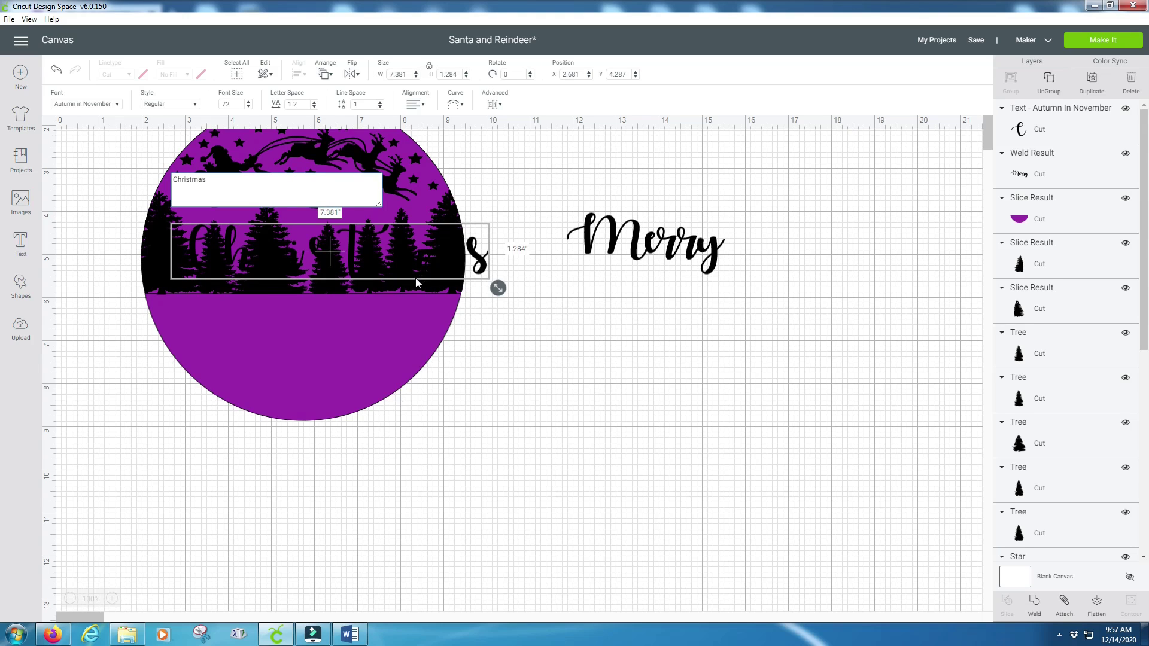
{"action": "left_click", "coordinate": [415, 278]}
{"action": "left_click", "coordinate": [336, 265]}
{"action": "left_click_drag", "start_coordinate": [346, 273], "coordinate": [716, 392]}
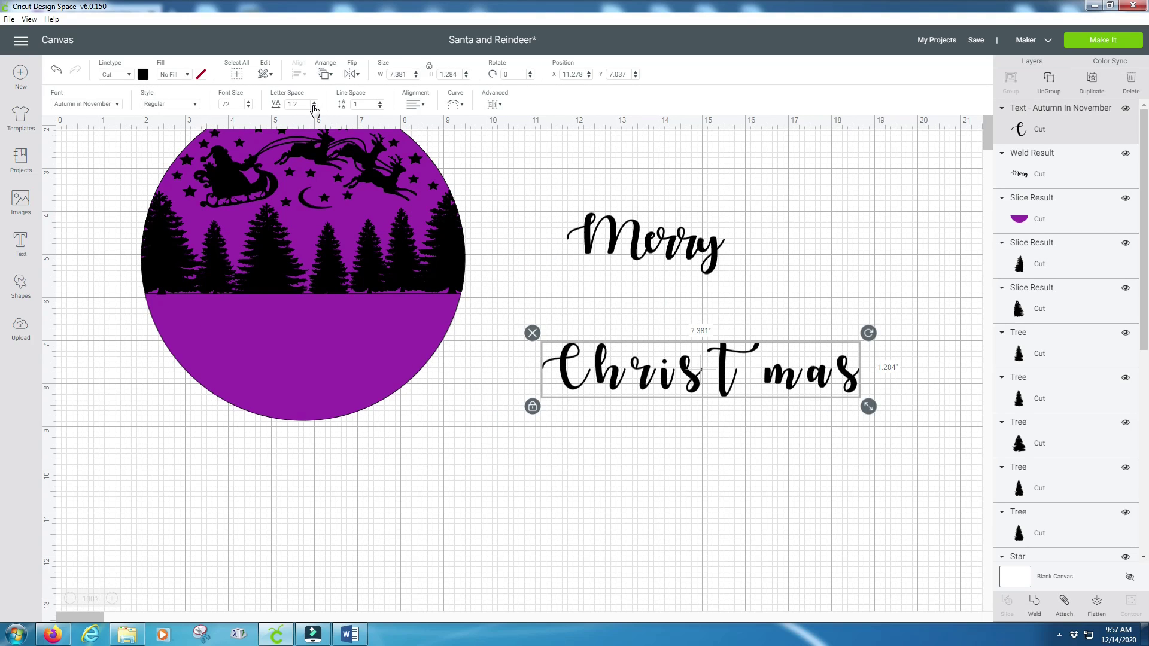
Set the letter spacing of the "Christmas" text to -1.4
{"action": "left_click", "coordinate": [314, 108]}
{"action": "left_click", "coordinate": [315, 108]}
{"action": "left_click", "coordinate": [314, 108]}
{"action": "left_click", "coordinate": [314, 107]}
{"action": "left_click", "coordinate": [314, 107]}
{"action": "left_click", "coordinate": [314, 108]}
{"action": "left_click", "coordinate": [314, 107]}
{"action": "left_click", "coordinate": [314, 108]}
{"action": "left_click", "coordinate": [314, 107]}
{"action": "left_click", "coordinate": [313, 107]}
{"action": "left_click", "coordinate": [313, 107]}
{"action": "left_click", "coordinate": [313, 107]}
{"action": "left_click", "coordinate": [314, 107]}
{"action": "left_click", "coordinate": [314, 107]}
{"action": "left_click", "coordinate": [313, 107]}
{"action": "left_click", "coordinate": [313, 107]}
{"action": "left_click", "coordinate": [314, 107]}
{"action": "left_click", "coordinate": [314, 107]}
{"action": "left_click", "coordinate": [314, 107]}
{"action": "left_click", "coordinate": [313, 107]}
{"action": "left_click", "coordinate": [313, 107]}
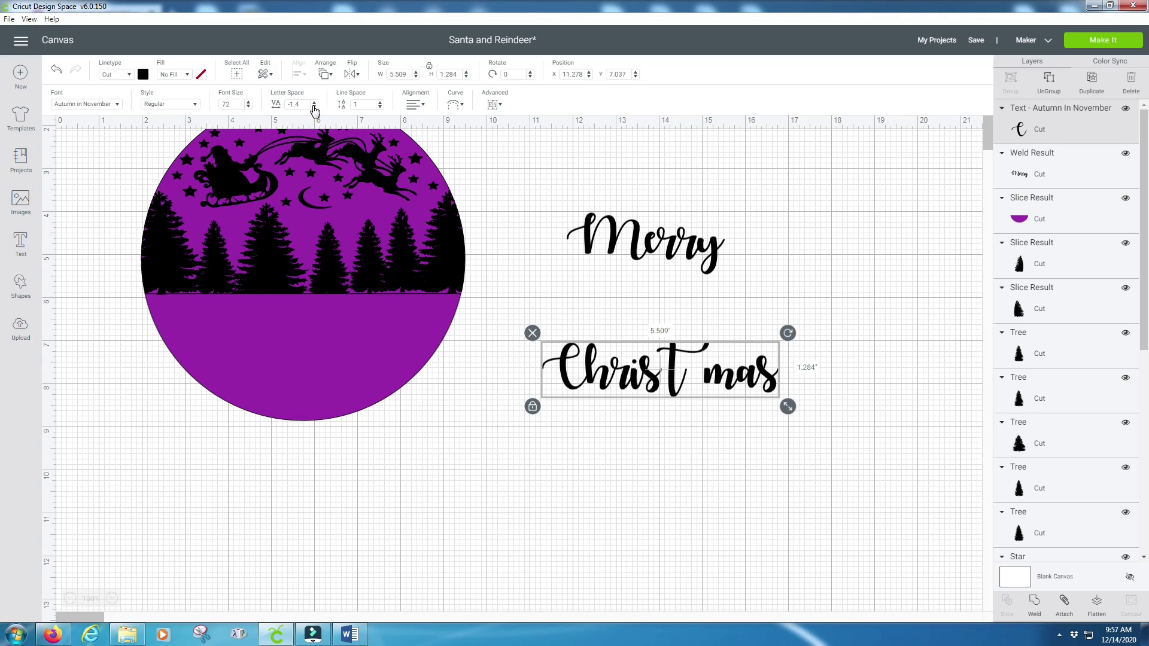
Ungroup the "Christmas" letters and move the m, a and final s in to close the gap after the t
{"action": "left_click", "coordinate": [1050, 85]}
{"action": "left_click_drag", "start_coordinate": [669, 370], "coordinate": [740, 376]}
{"action": "left_click", "coordinate": [730, 404]}
{"action": "left_click", "coordinate": [749, 377]}
{"action": "left_click", "coordinate": [770, 376]}
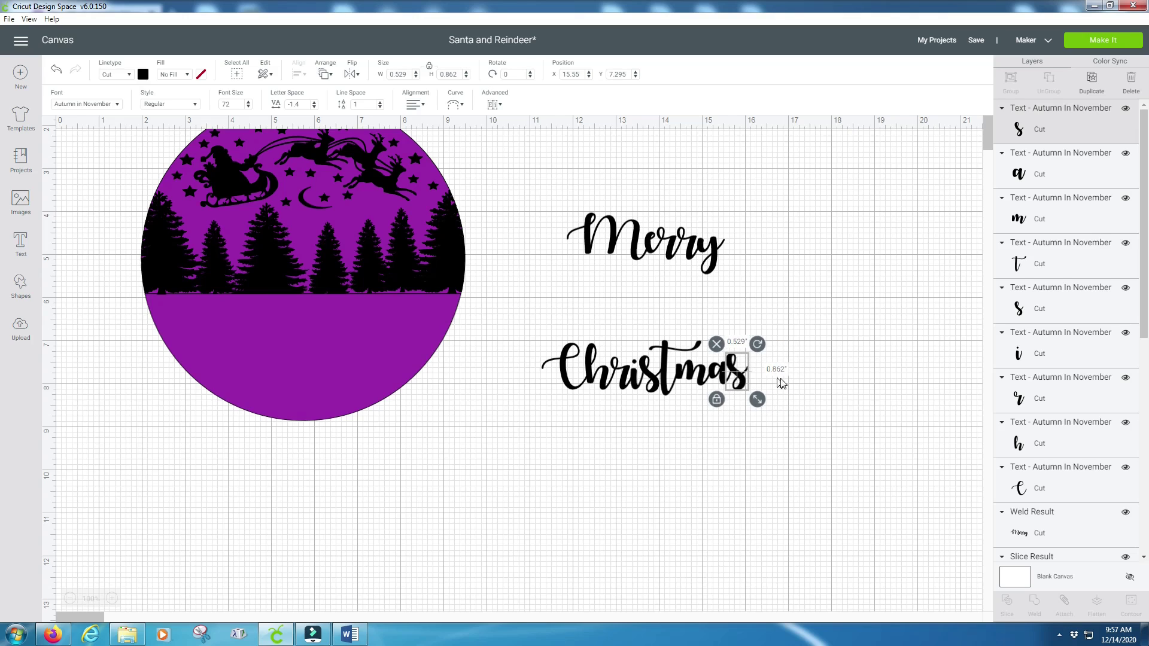
{"action": "left_click", "coordinate": [785, 383]}
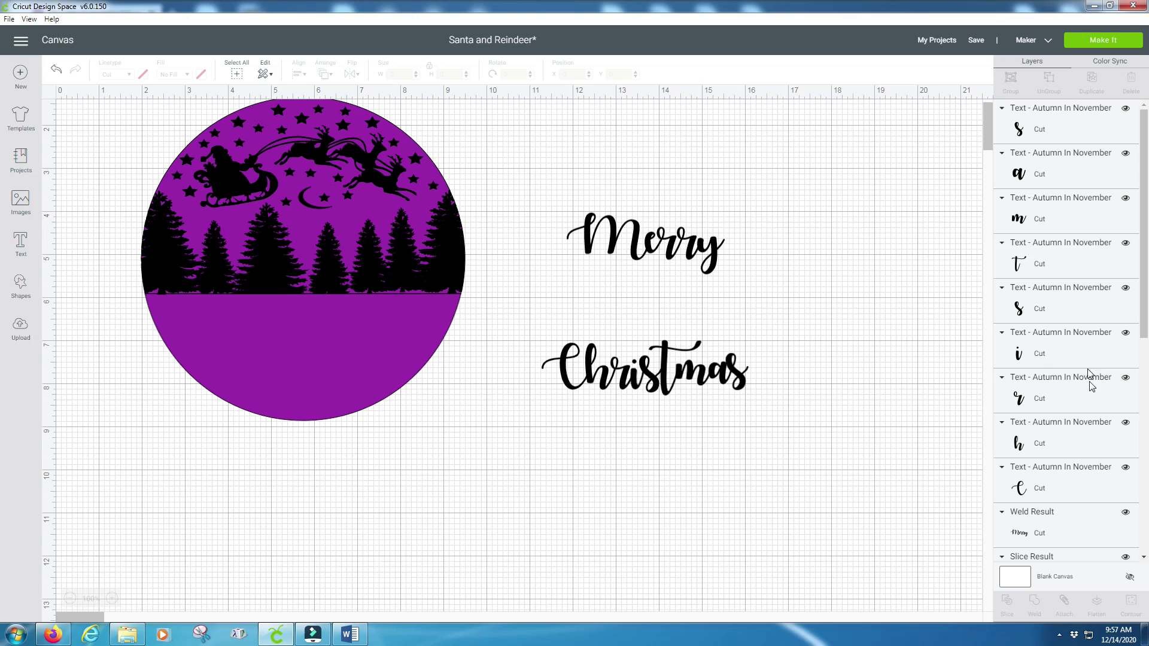
Weld all nine "Christmas" letters into one shape
{"action": "left_click", "coordinate": [1062, 489]}
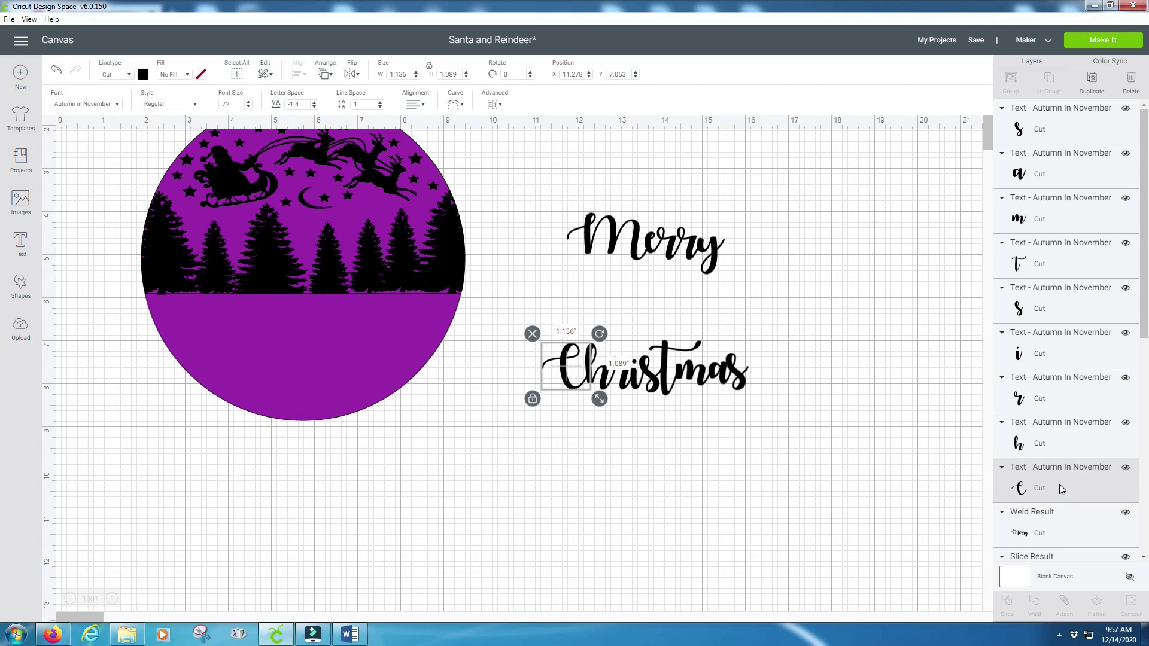
{"action": "left_click", "coordinate": [1065, 442], "text": "shift"}
{"action": "left_click", "coordinate": [1062, 391], "text": "shift"}
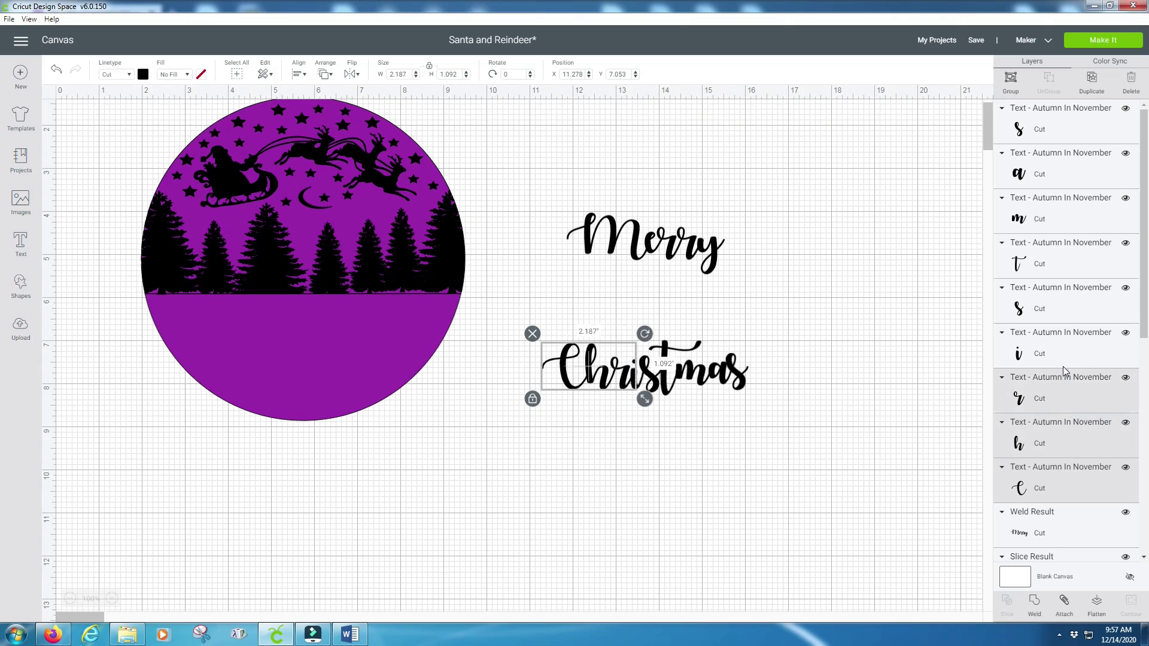
{"action": "left_click", "coordinate": [1058, 347], "text": "shift"}
{"action": "left_click", "coordinate": [1057, 311], "text": "shift"}
{"action": "left_click", "coordinate": [1044, 264], "text": "shift"}
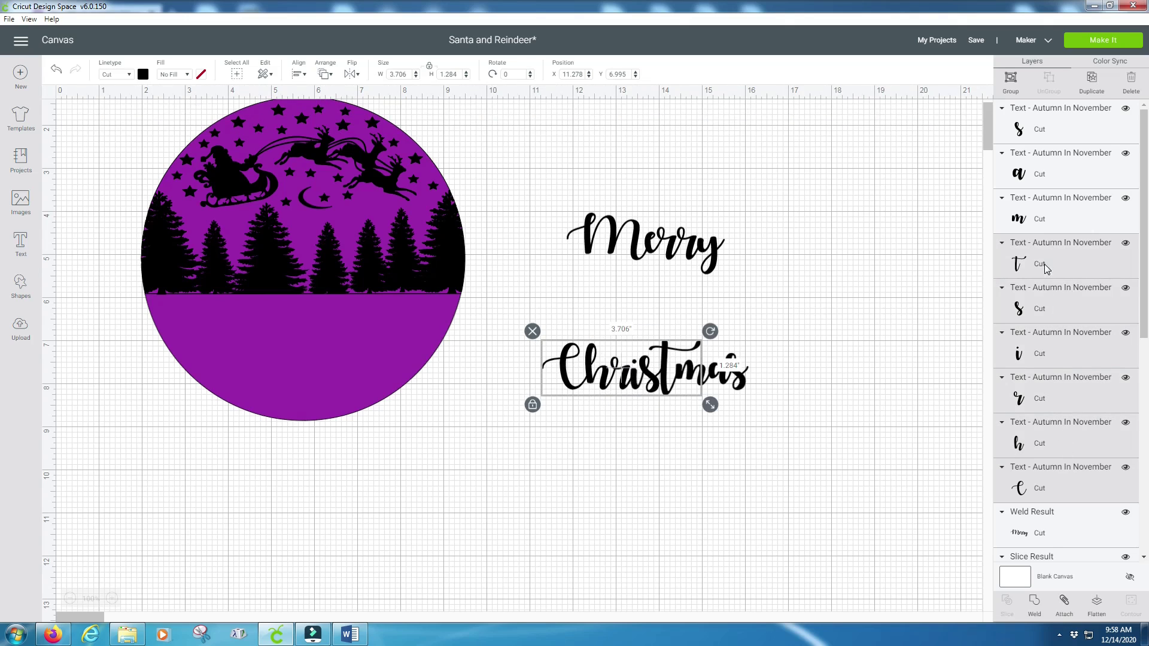
{"action": "left_click", "coordinate": [1046, 220], "text": "shift"}
{"action": "left_click", "coordinate": [1044, 180], "text": "shift"}
{"action": "left_click", "coordinate": [1041, 134], "text": "shift"}
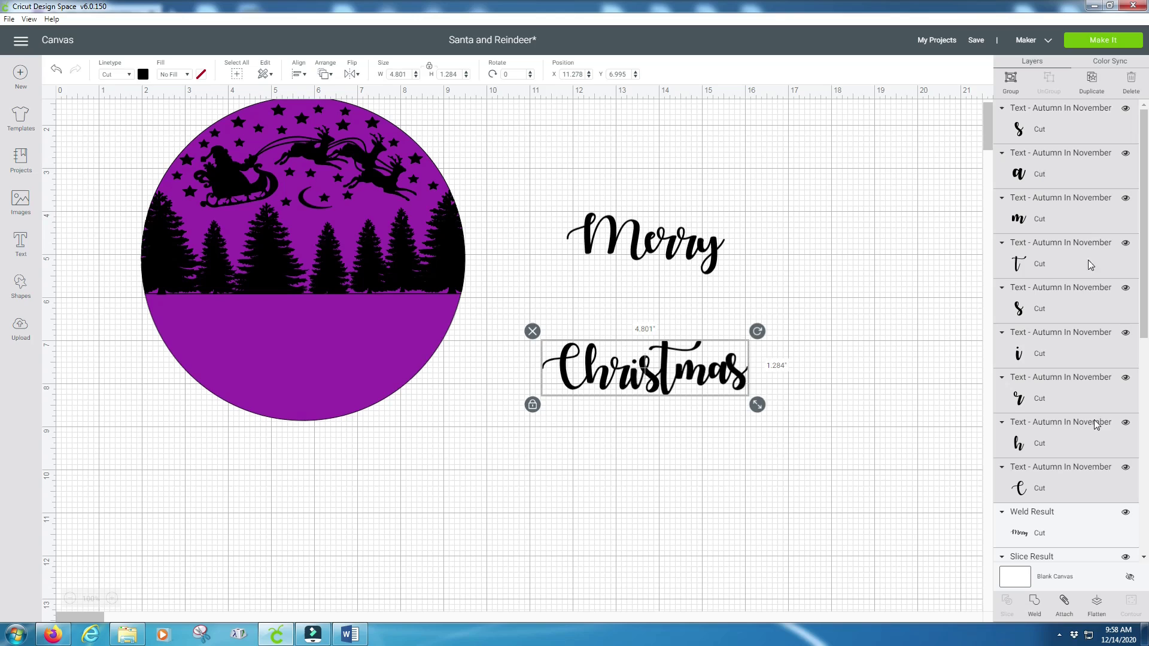
{"action": "left_click", "coordinate": [1031, 603]}
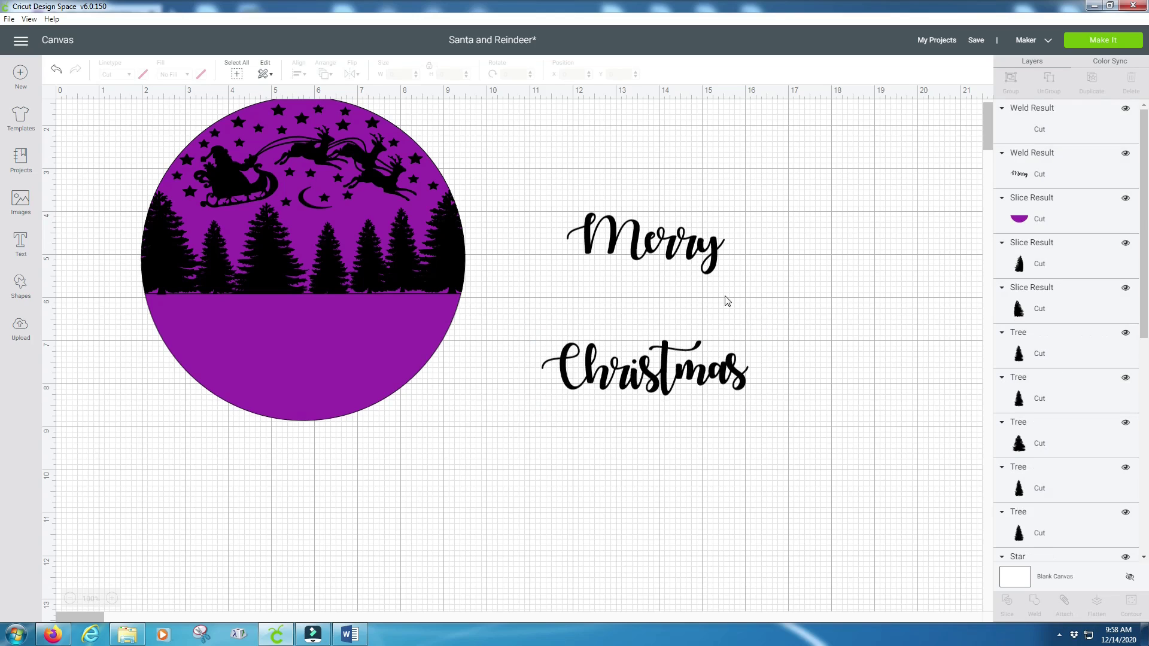
Scale "Christmas" to about 4.23" wide and "Merry" to about 2.57" wide, and stack both words on the lower purple section
{"action": "left_click", "coordinate": [657, 393]}
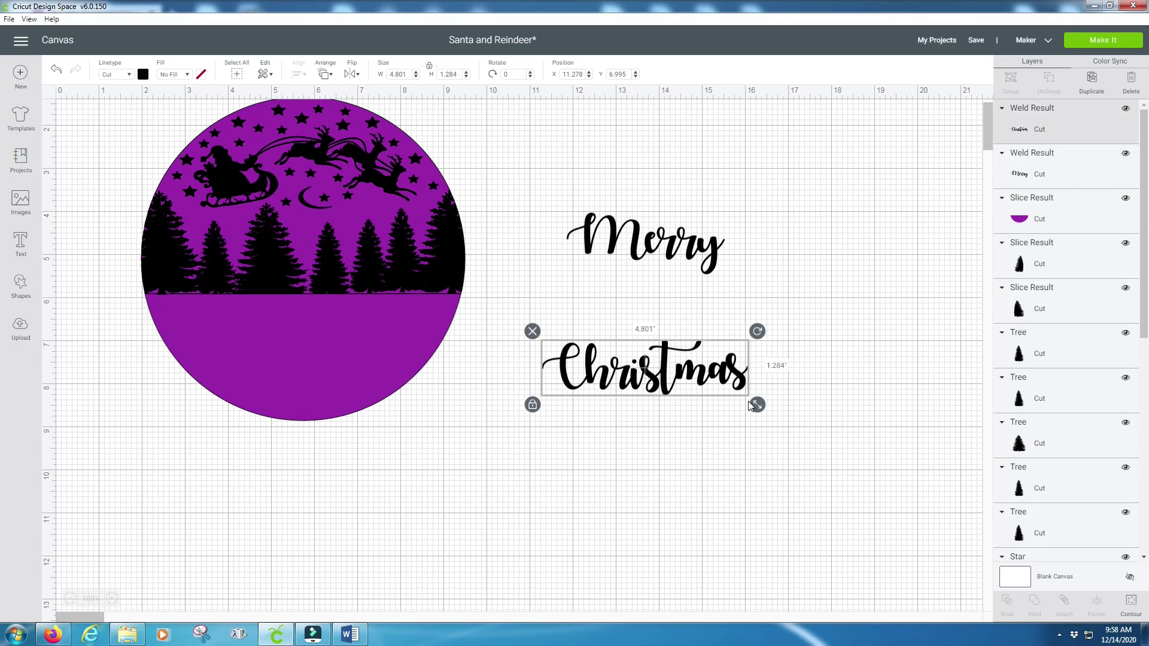
{"action": "left_click_drag", "start_coordinate": [732, 383], "coordinate": [715, 376]}
{"action": "left_click", "coordinate": [666, 237]}
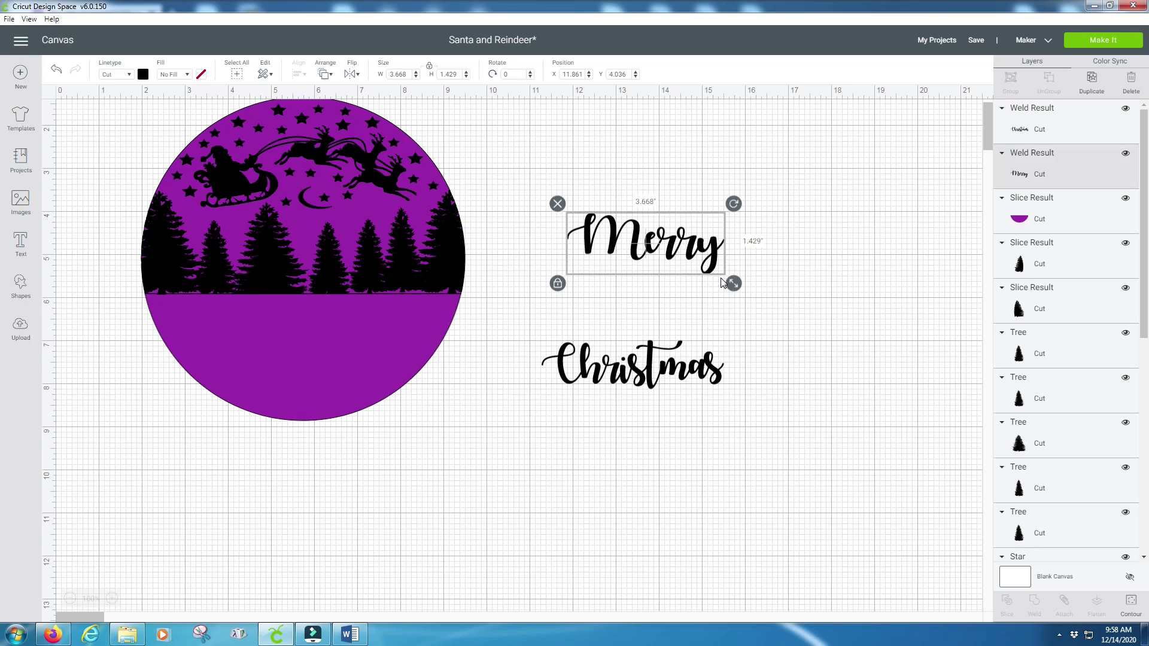
{"action": "left_click_drag", "start_coordinate": [733, 282], "coordinate": [329, 316]}
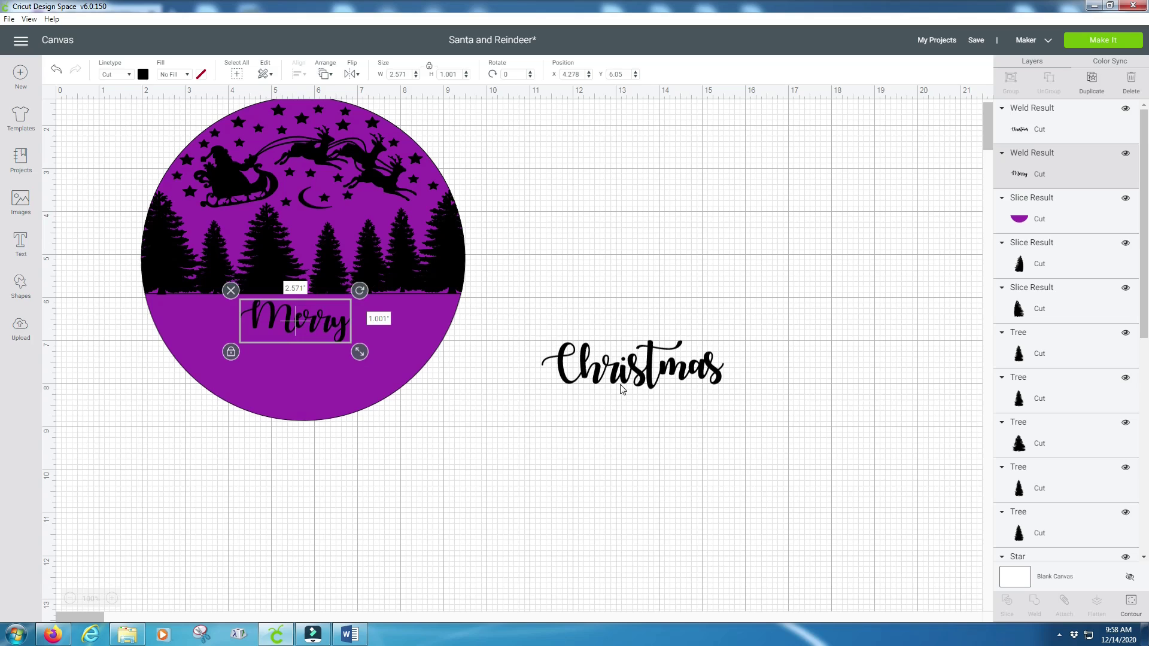
{"action": "left_click", "coordinate": [624, 390]}
{"action": "left_click_drag", "start_coordinate": [485, 415], "coordinate": [280, 386]}
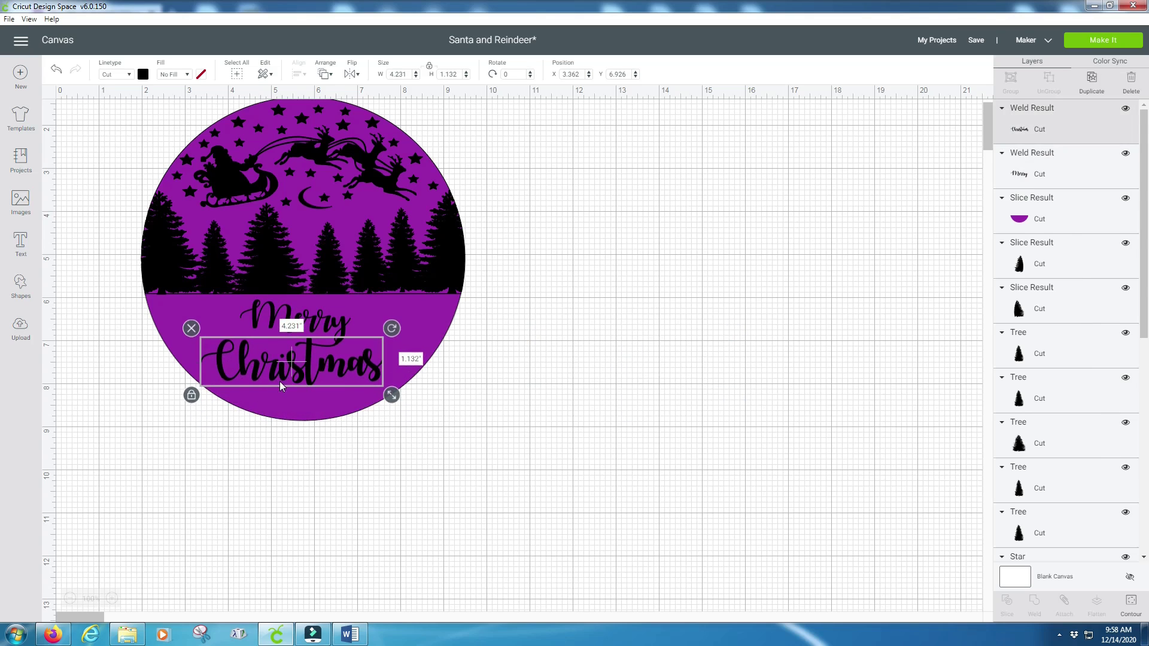
Enlarge "Merry" to about 3.03" by 1.21" and offset it to the upper left of "Christmas"
{"action": "left_click", "coordinate": [517, 385]}
{"action": "left_click", "coordinate": [339, 337]}
{"action": "left_click_drag", "start_coordinate": [360, 352], "coordinate": [244, 319]}
{"action": "left_click", "coordinate": [474, 356]}
{"action": "left_click", "coordinate": [562, 398]}
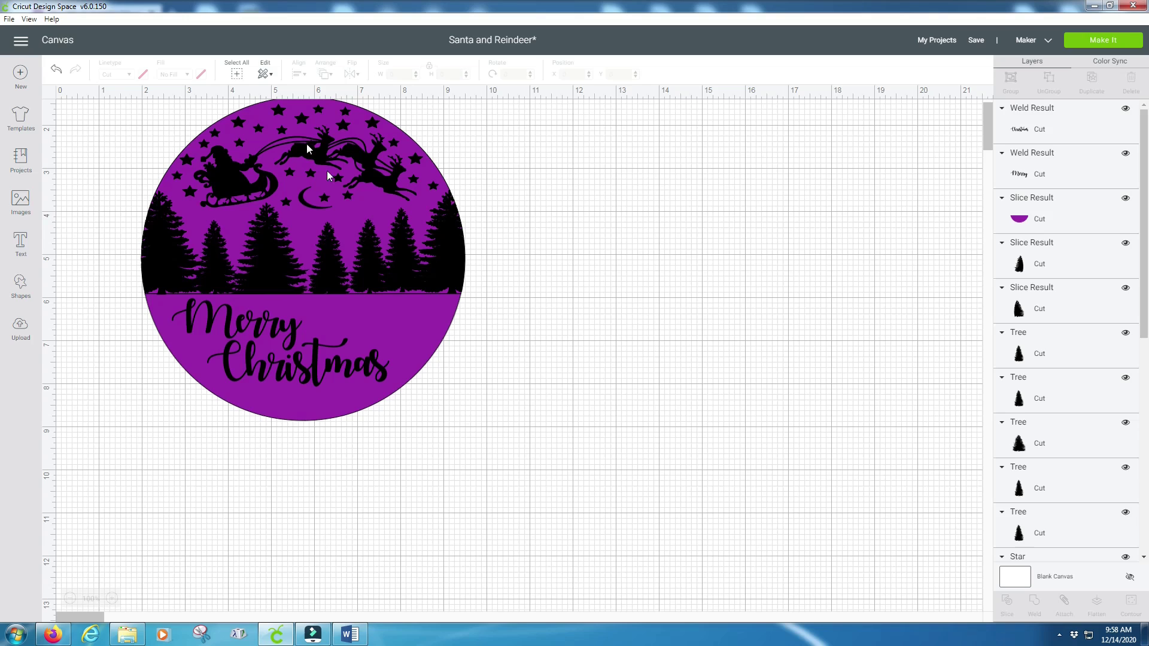
Slice the "Merry" lettering out of the lower purple circle piece
{"action": "left_click", "coordinate": [301, 118]}
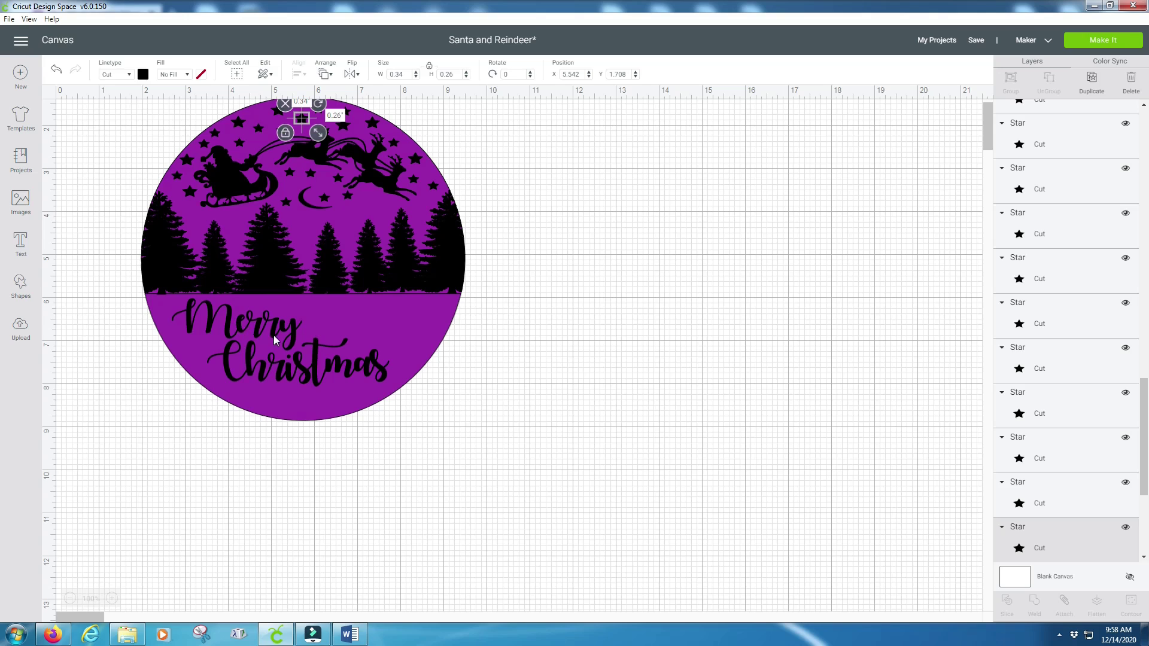
{"action": "left_click", "coordinate": [247, 324]}
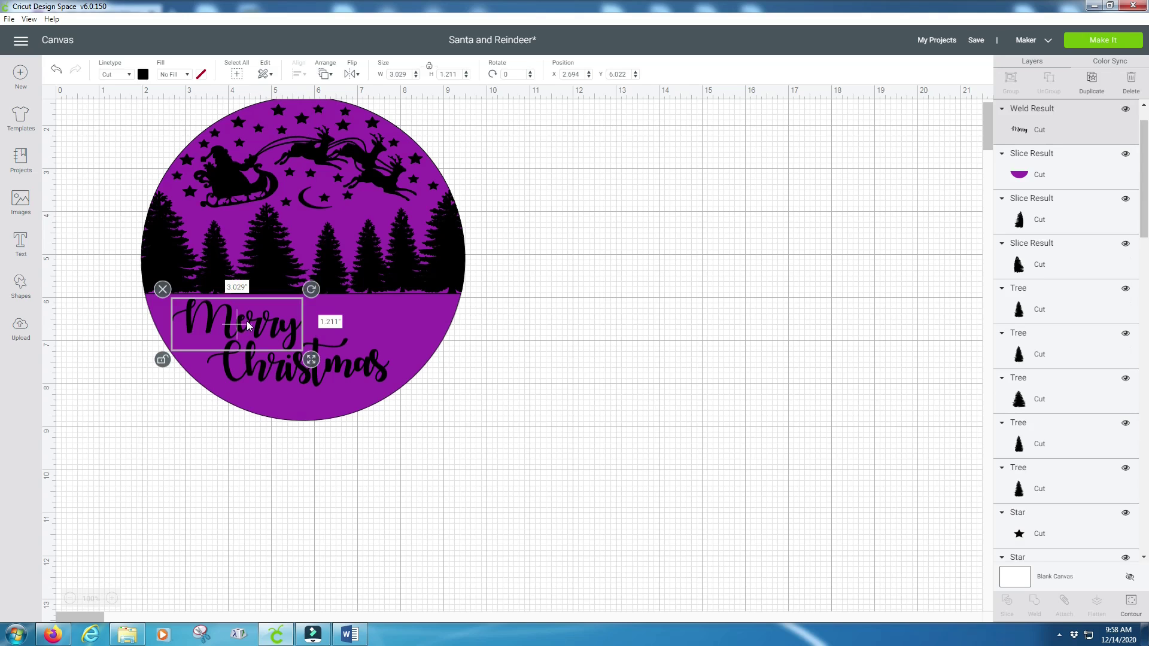
{"action": "left_click", "coordinate": [422, 343], "text": "shift"}
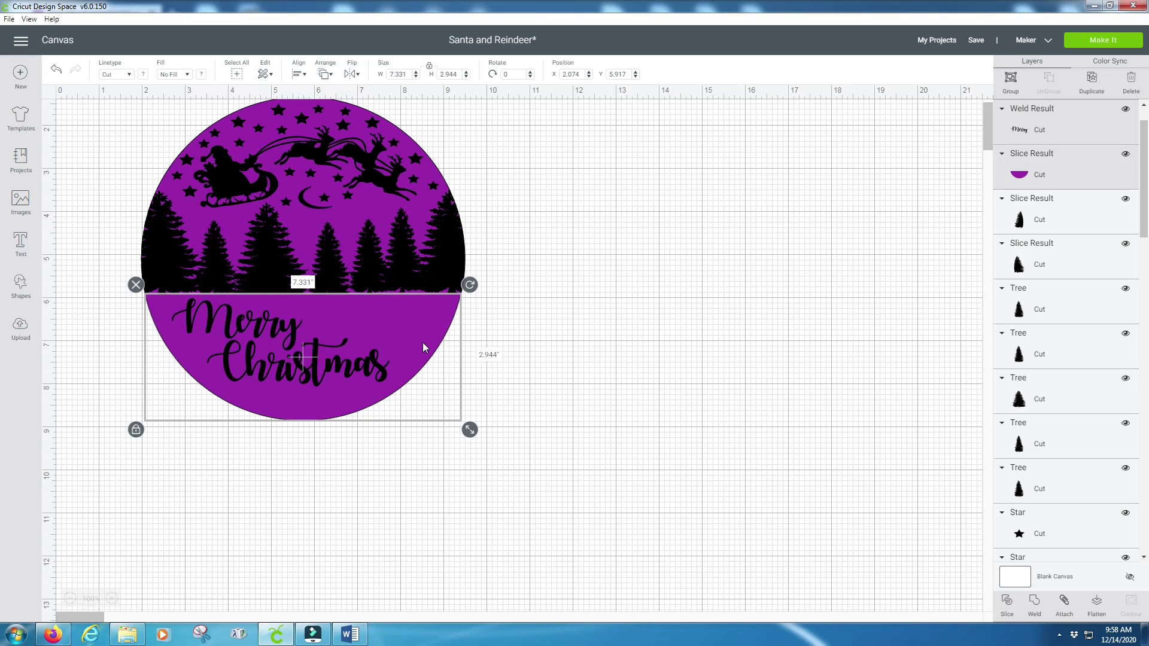
{"action": "left_click", "coordinate": [1008, 599]}
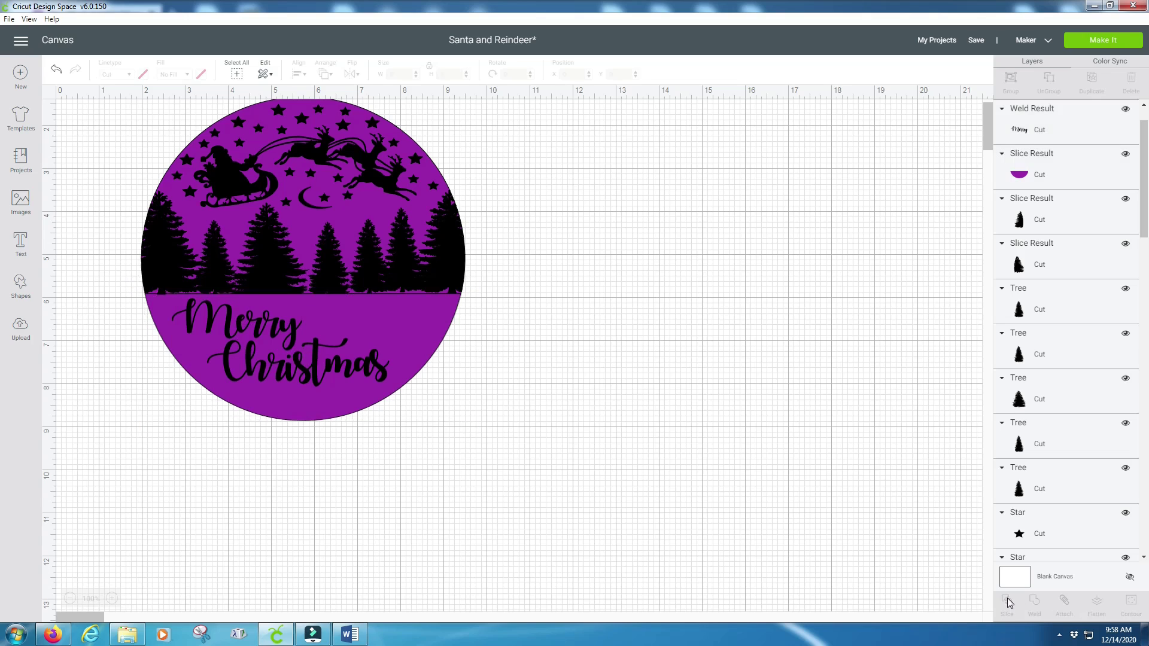
Send the sliced lower purple circle piece to the back, behind the "Christmas" lettering
{"action": "left_click", "coordinate": [339, 352]}
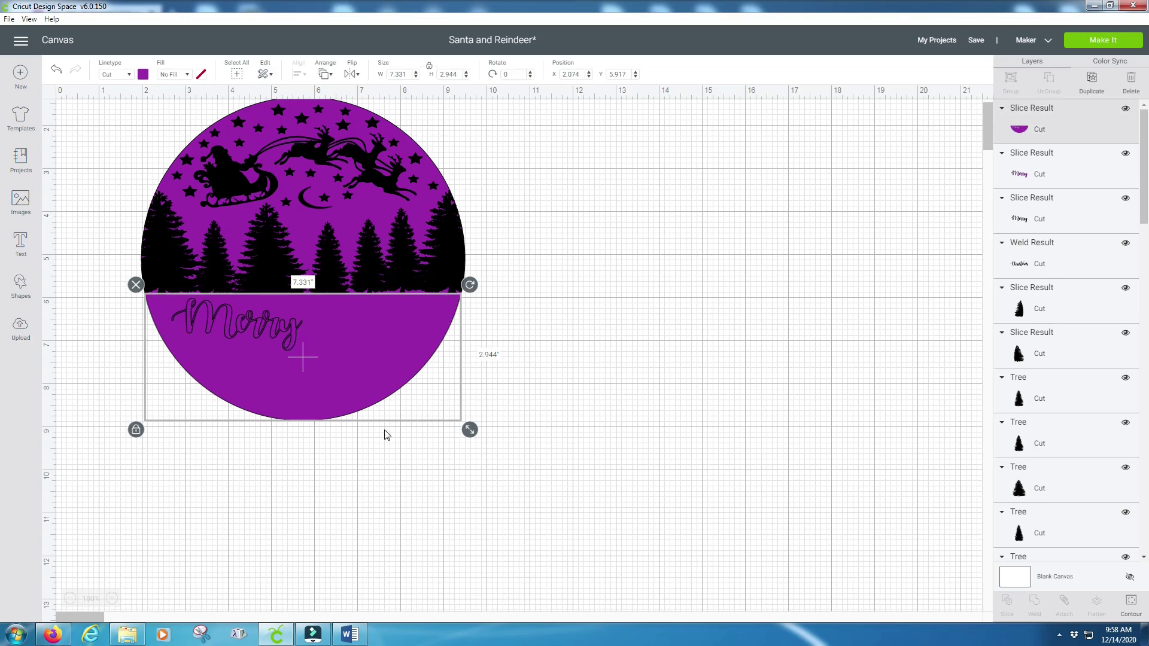
{"action": "left_click", "coordinate": [331, 75]}
{"action": "left_click", "coordinate": [349, 105]}
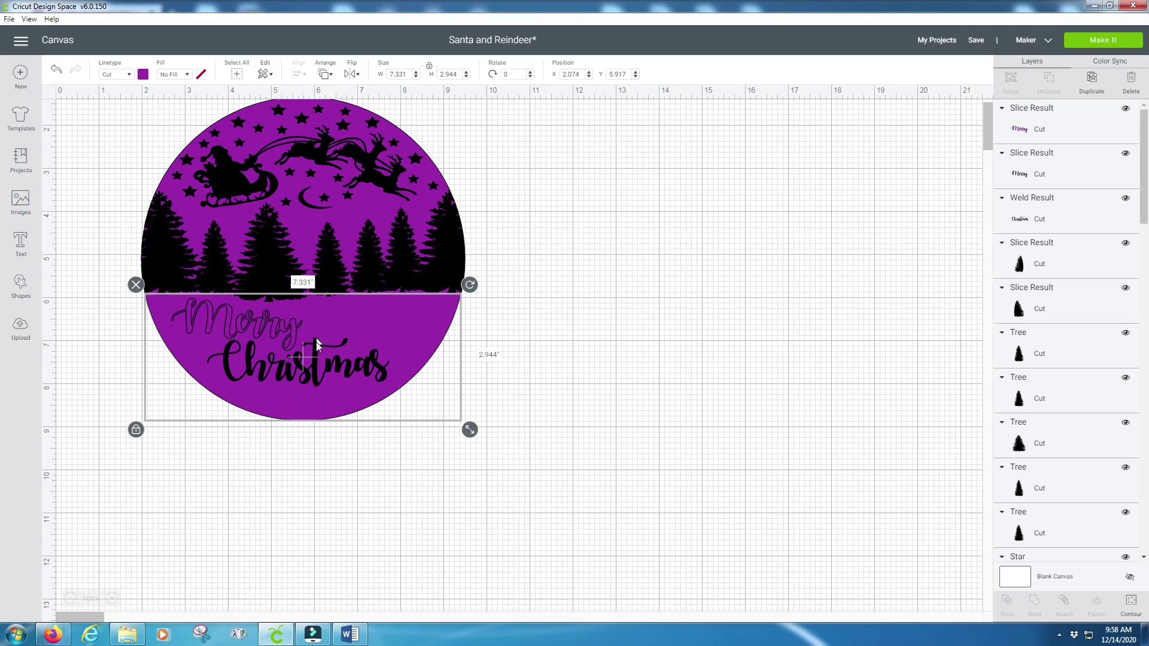
Slice the "Christmas" lettering out of the lower purple circle piece
{"action": "left_click", "coordinate": [318, 357]}
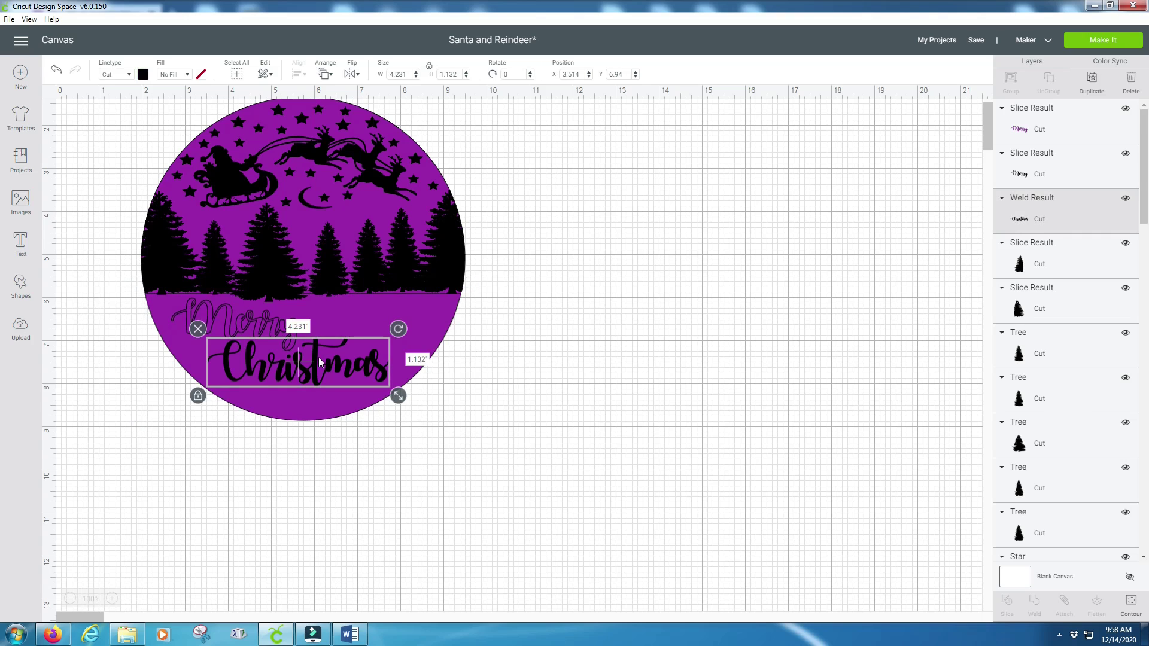
{"action": "left_click", "coordinate": [435, 321], "text": "shift"}
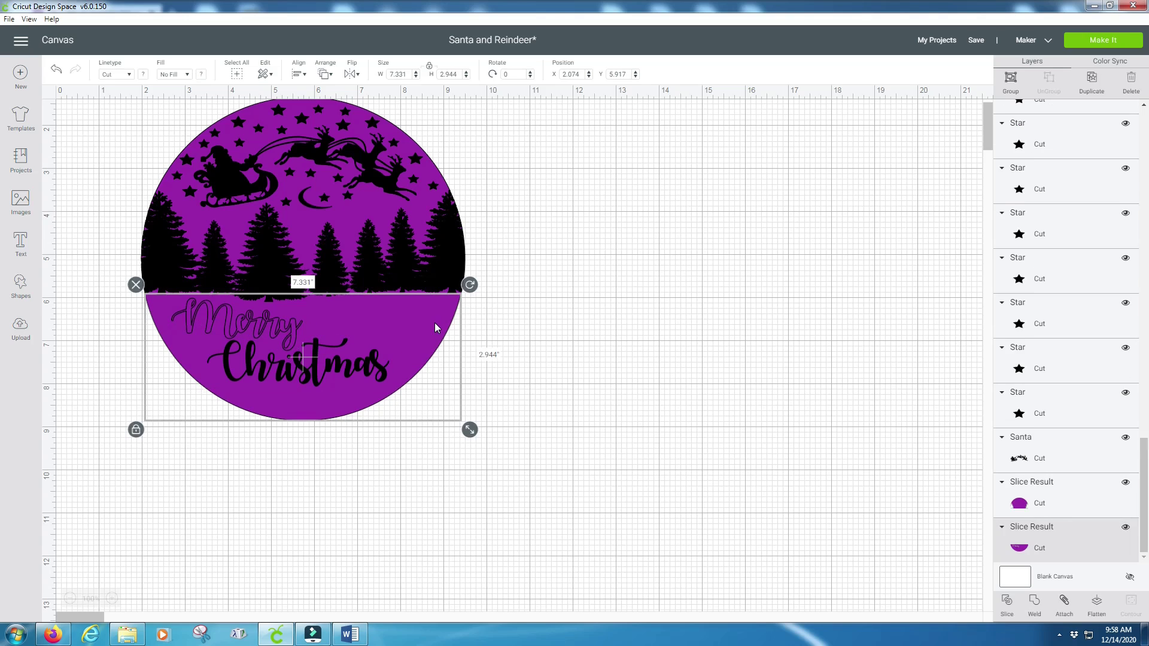
{"action": "left_click", "coordinate": [1007, 601]}
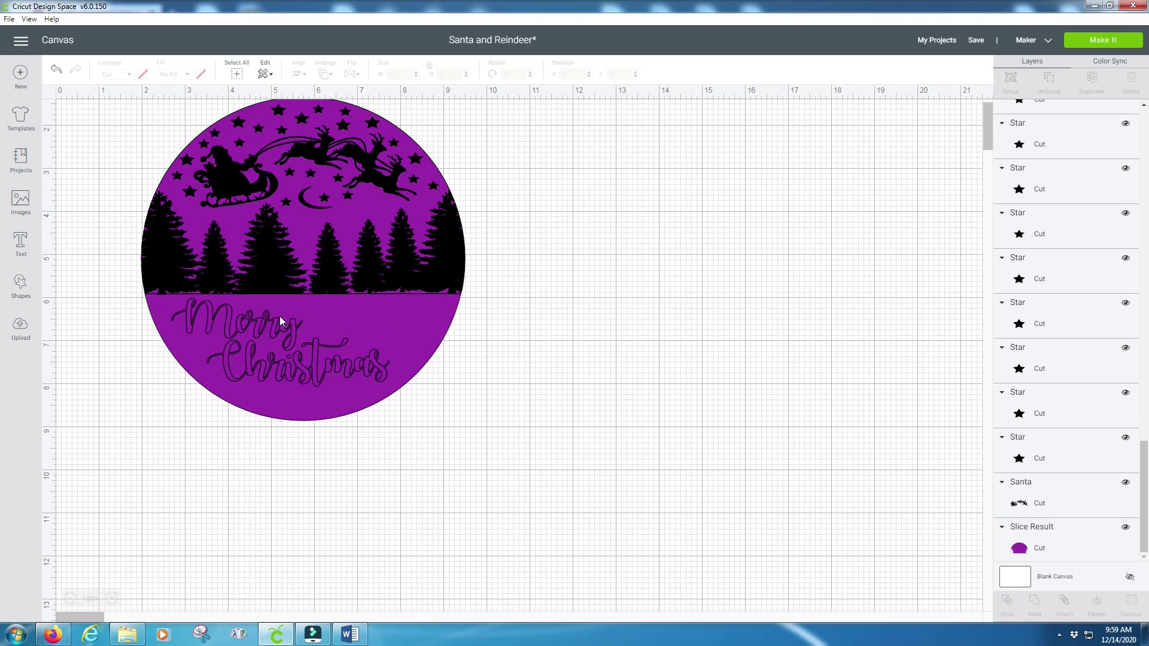
Delete the leftover purple and black "Christmas" and "Merry" slice pieces so both words are open cut-outs
{"action": "left_click", "coordinate": [260, 328]}
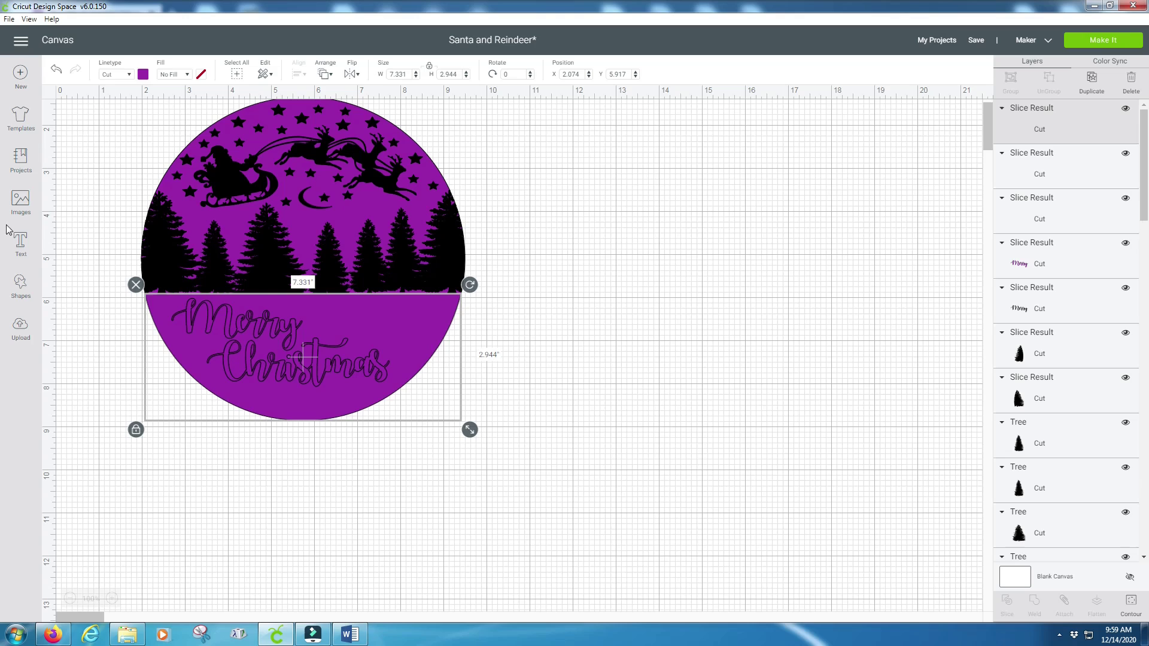
{"action": "left_click", "coordinate": [1043, 173]}
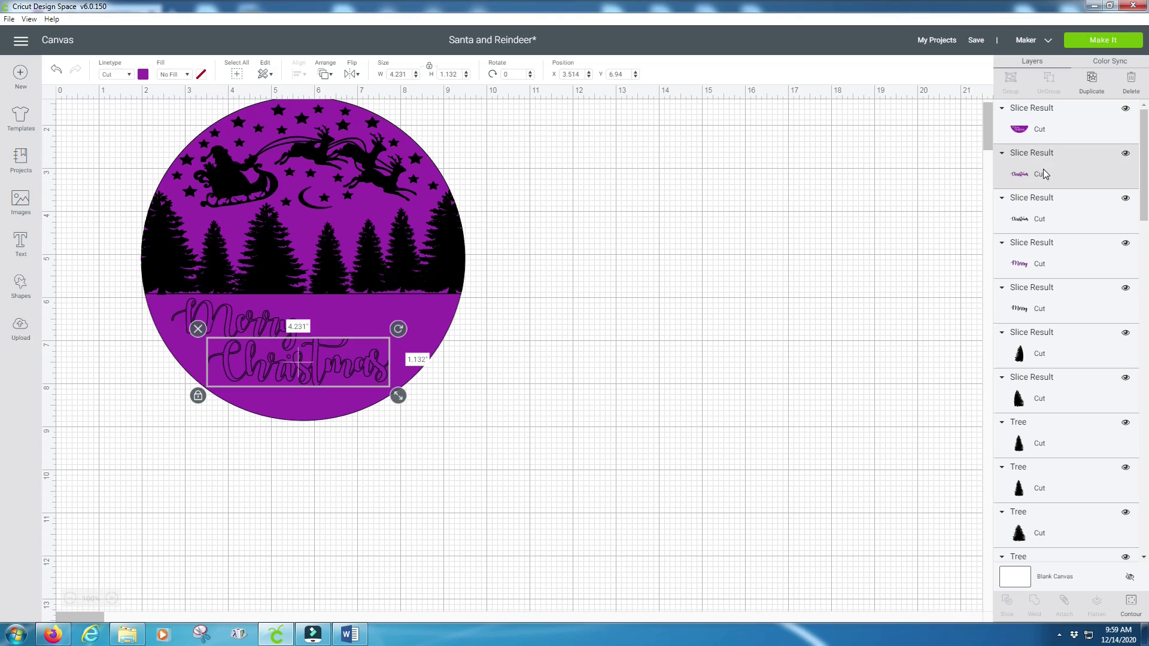
{"action": "left_click", "coordinate": [1041, 173]}
{"action": "key", "text": "Delete"}
{"action": "left_click", "coordinate": [1057, 173]}
{"action": "key", "text": "Delete"}
{"action": "left_click", "coordinate": [1056, 174]}
{"action": "key", "text": "Delete"}
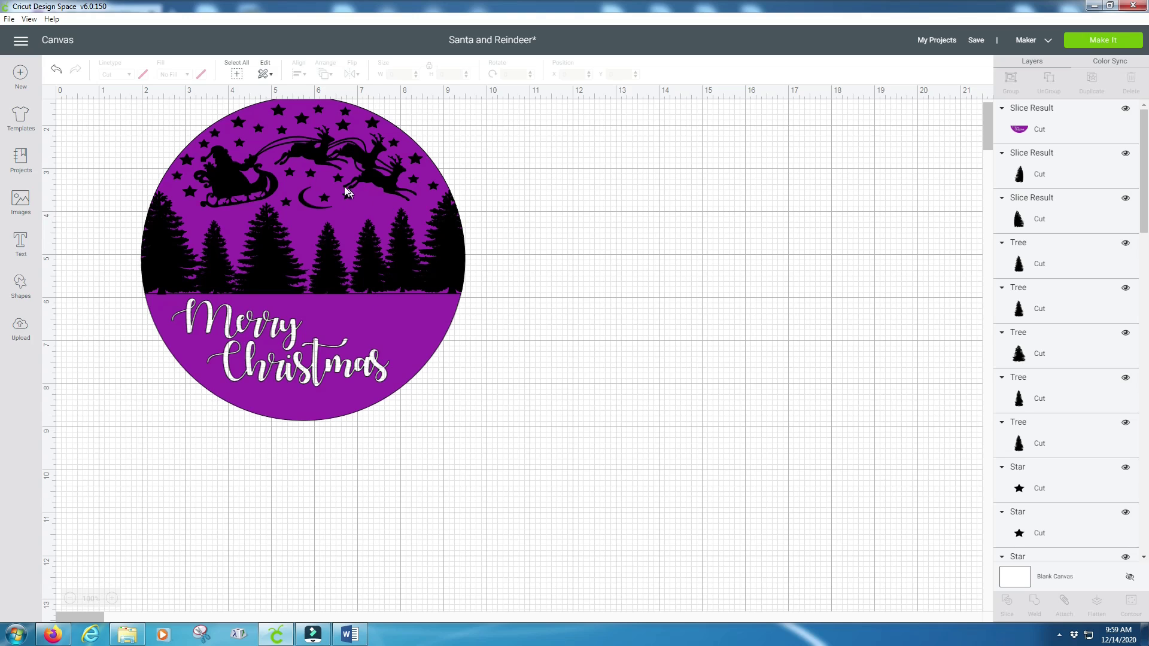
Copy a 0.34" star from the sky and place two copies beside "Merry", at about X 6.861, Y 6.347 and X 7.917, Y 6.514
{"action": "left_click", "coordinate": [375, 122]}
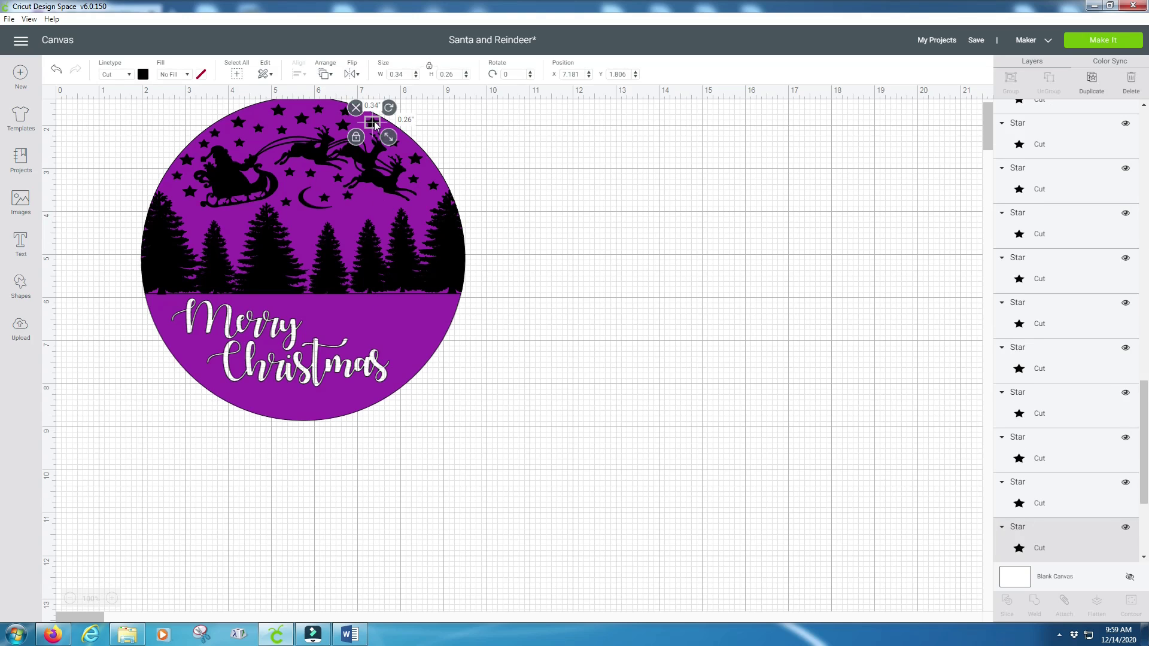
{"action": "left_click", "coordinate": [386, 324]}
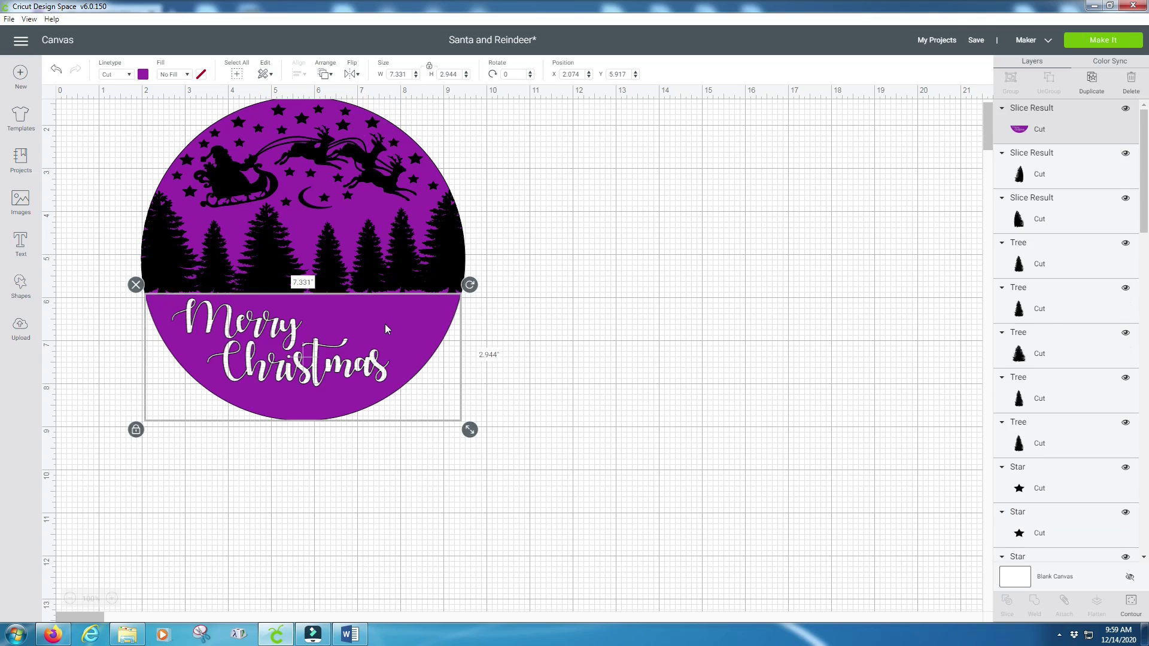
{"action": "left_click", "coordinate": [378, 137]}
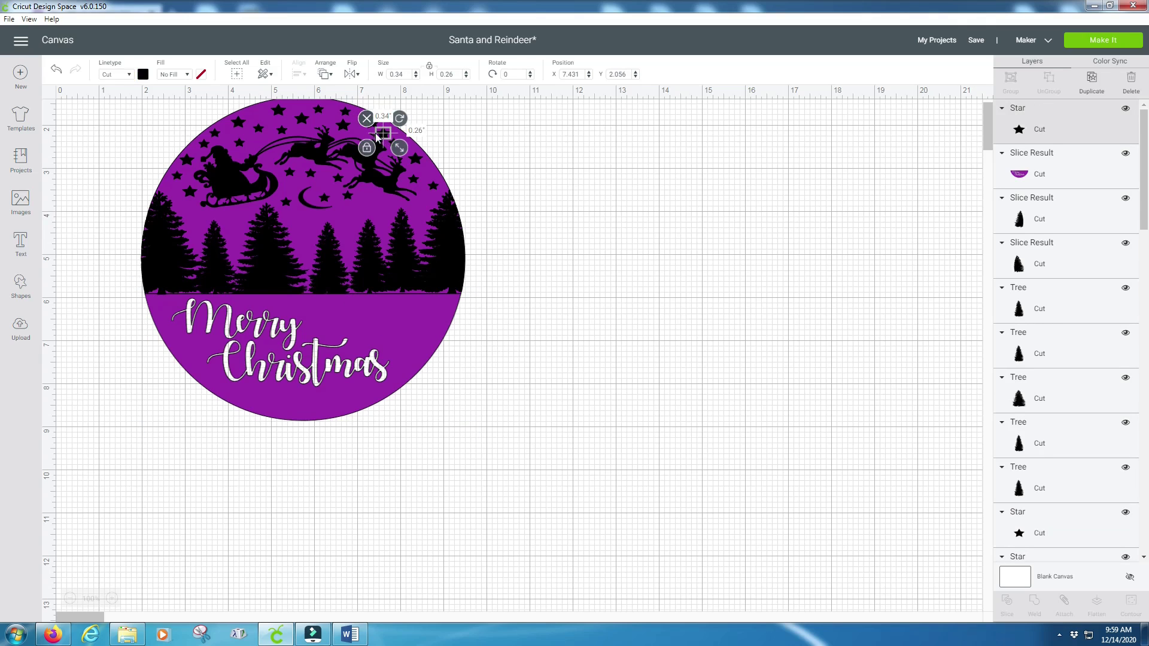
{"action": "left_click_drag", "start_coordinate": [393, 272], "coordinate": [373, 322]}
{"action": "left_click_drag", "start_coordinate": [360, 333], "coordinate": [357, 320]}
{"action": "key", "text": "ctrl+v"}
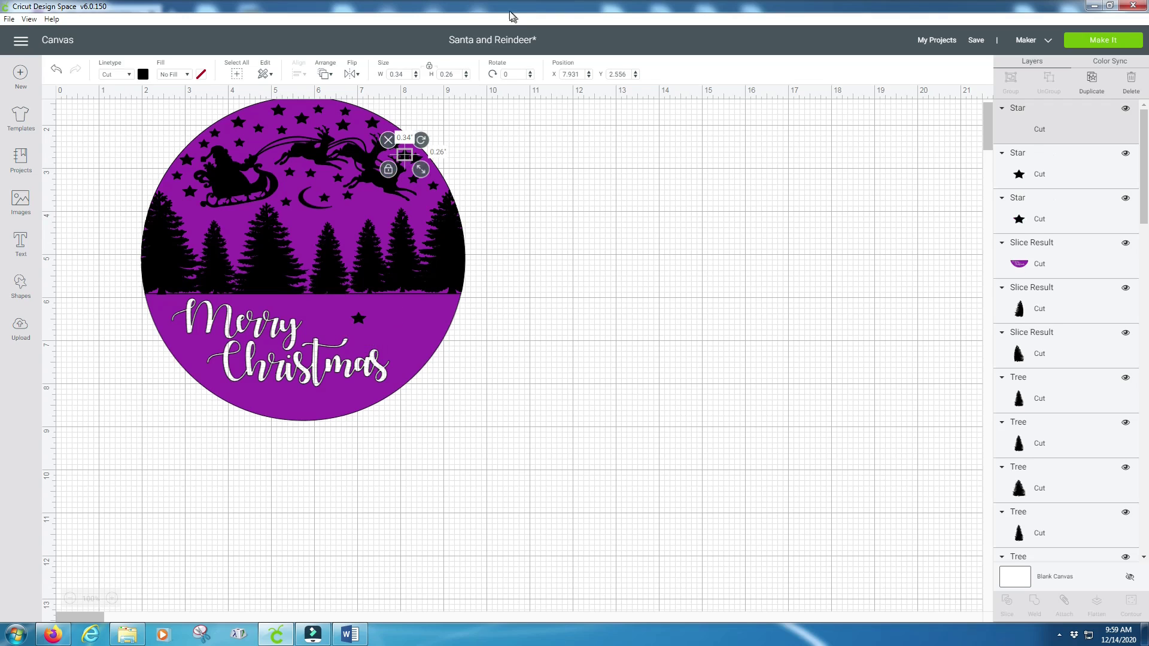
{"action": "key", "text": "ctrl+v"}
{"action": "left_click_drag", "start_coordinate": [403, 284], "coordinate": [364, 322]}
Slice the star nearest "Merry" out of the lower purple piece and delete its two leftover star pieces
{"action": "left_click", "coordinate": [361, 323]}
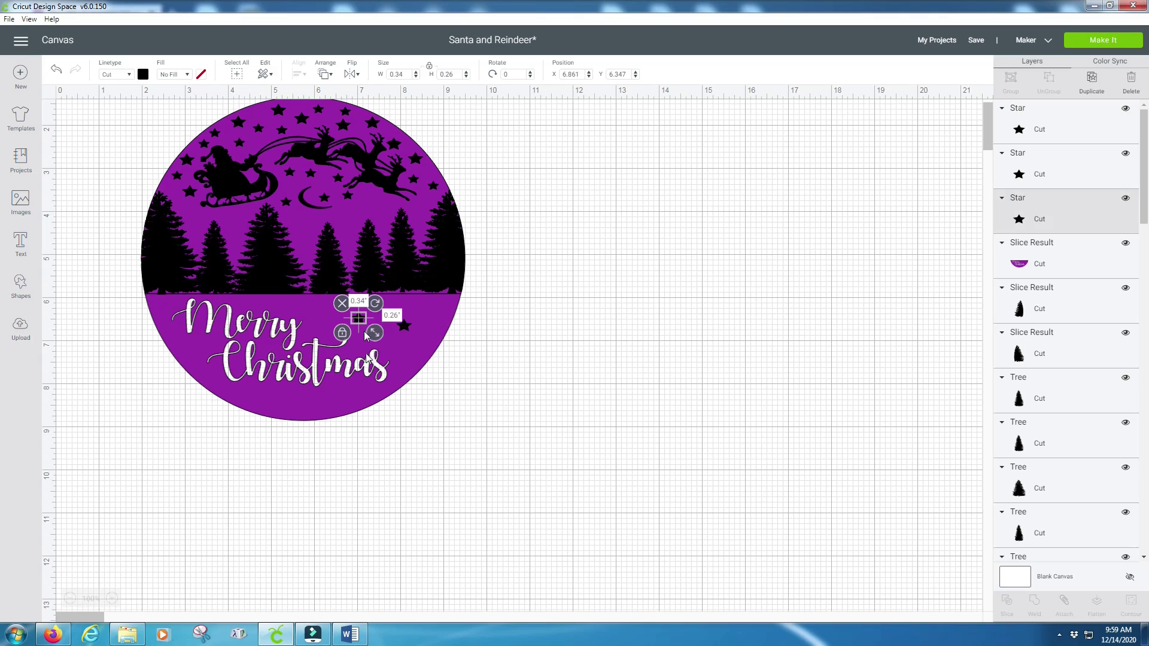
{"action": "left_click", "coordinate": [346, 389], "text": "shift"}
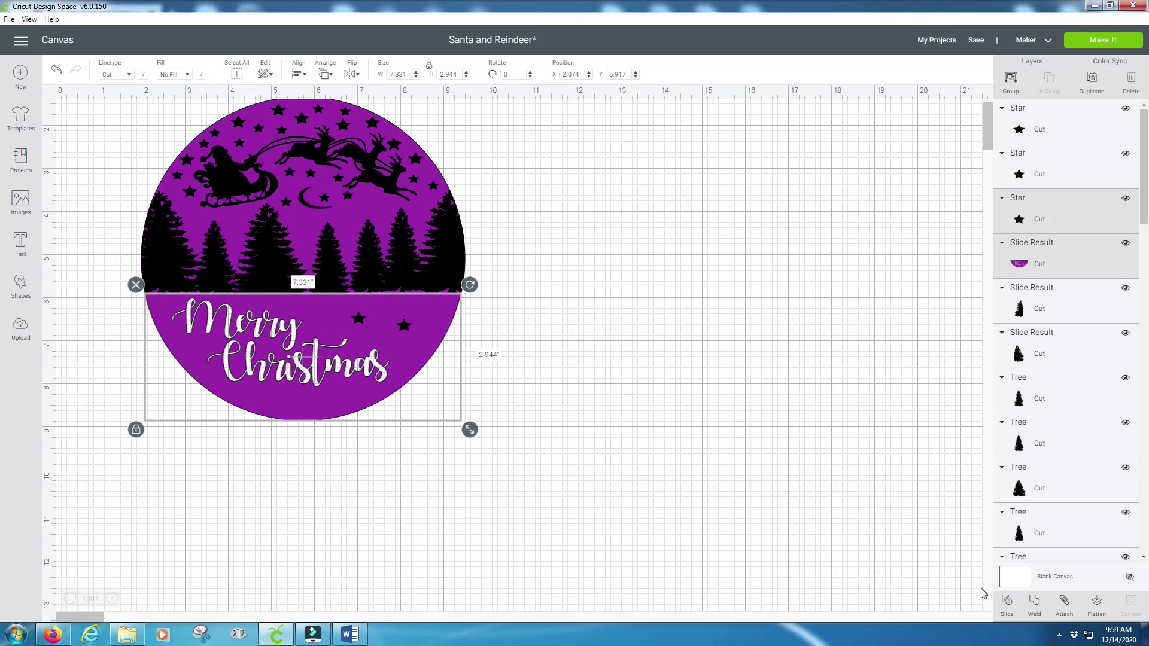
{"action": "left_click", "coordinate": [1011, 605]}
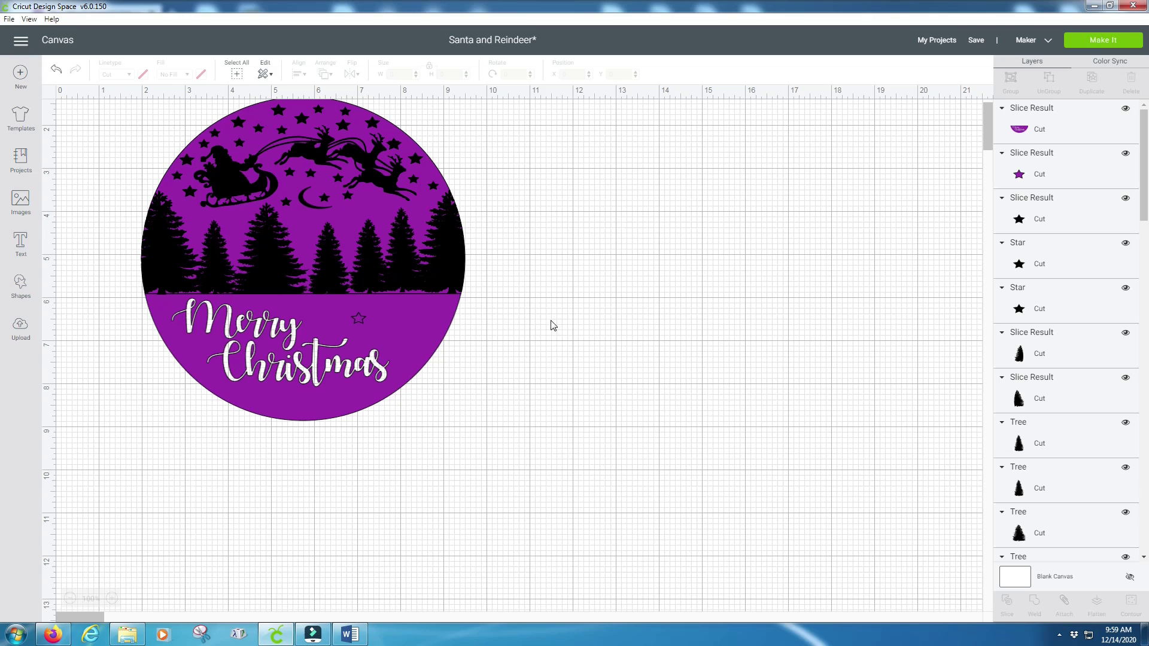
{"action": "left_click", "coordinate": [1074, 169]}
{"action": "key", "text": "Delete"}
{"action": "left_click", "coordinate": [1050, 174]}
{"action": "key", "text": "Delete"}
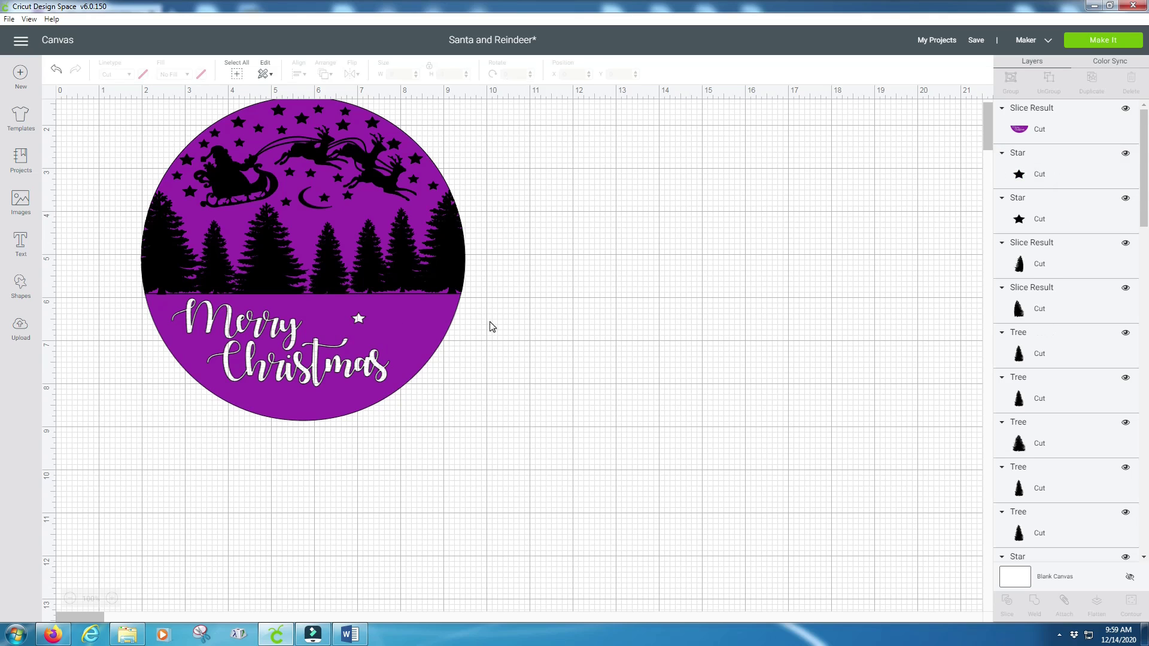
Send the lower purple piece to the back and slice the remaining black star beside the lettering out of it
{"action": "left_click", "coordinate": [422, 336]}
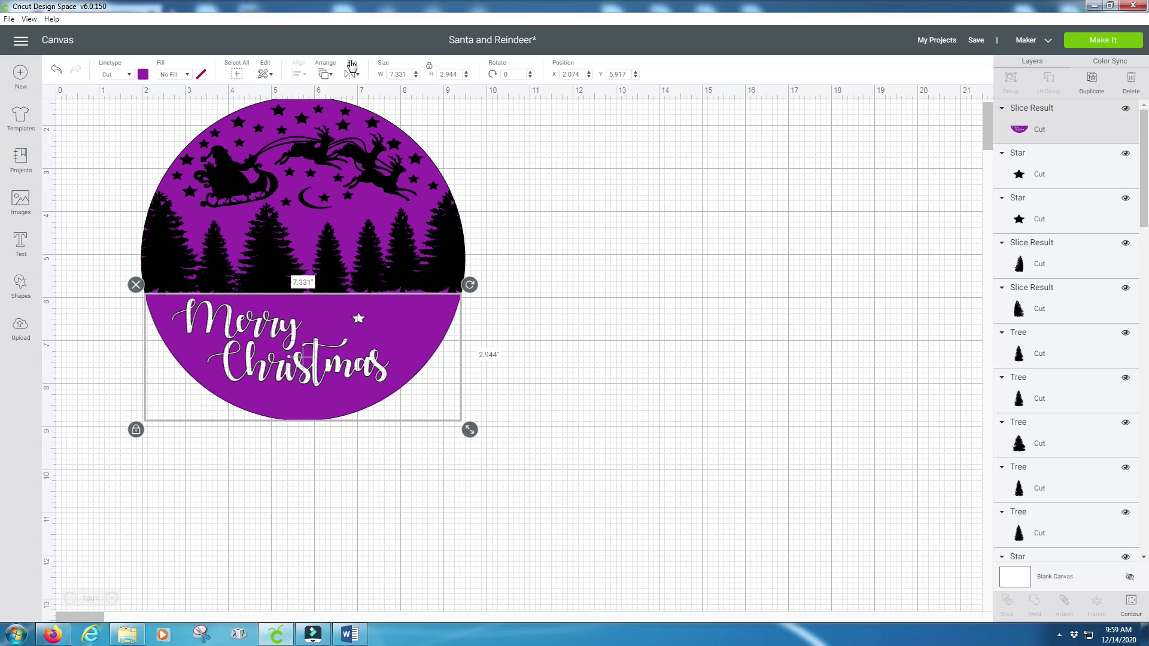
{"action": "left_click", "coordinate": [325, 74]}
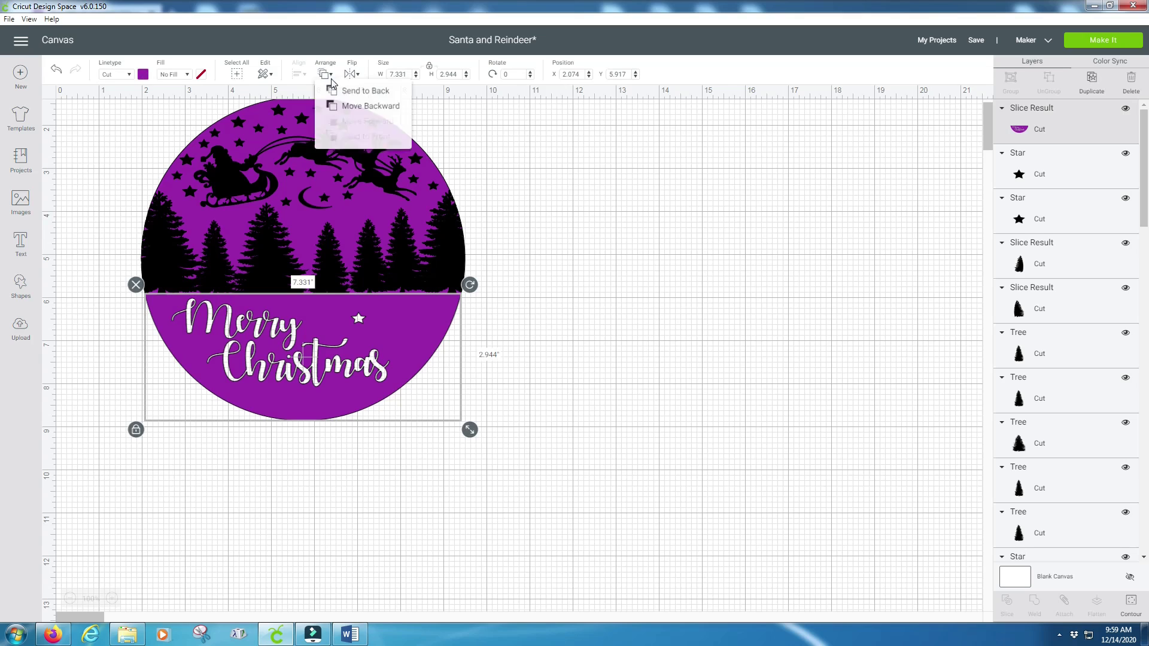
{"action": "left_click", "coordinate": [359, 90]}
{"action": "left_click", "coordinate": [405, 326]}
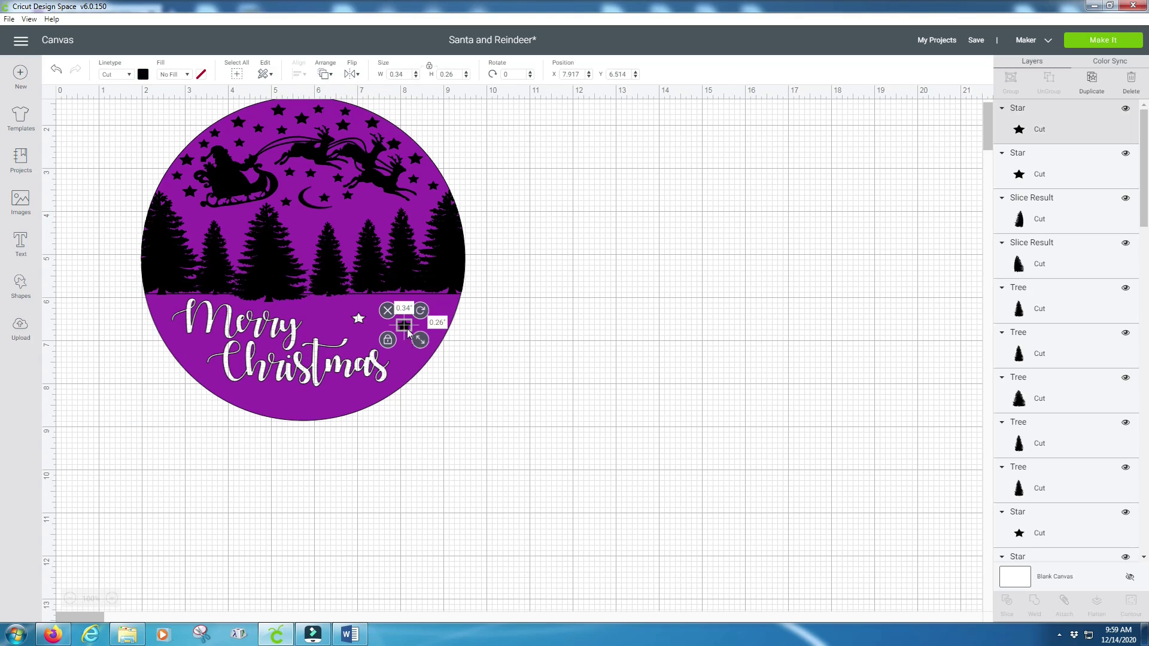
{"action": "left_click", "coordinate": [409, 362]}
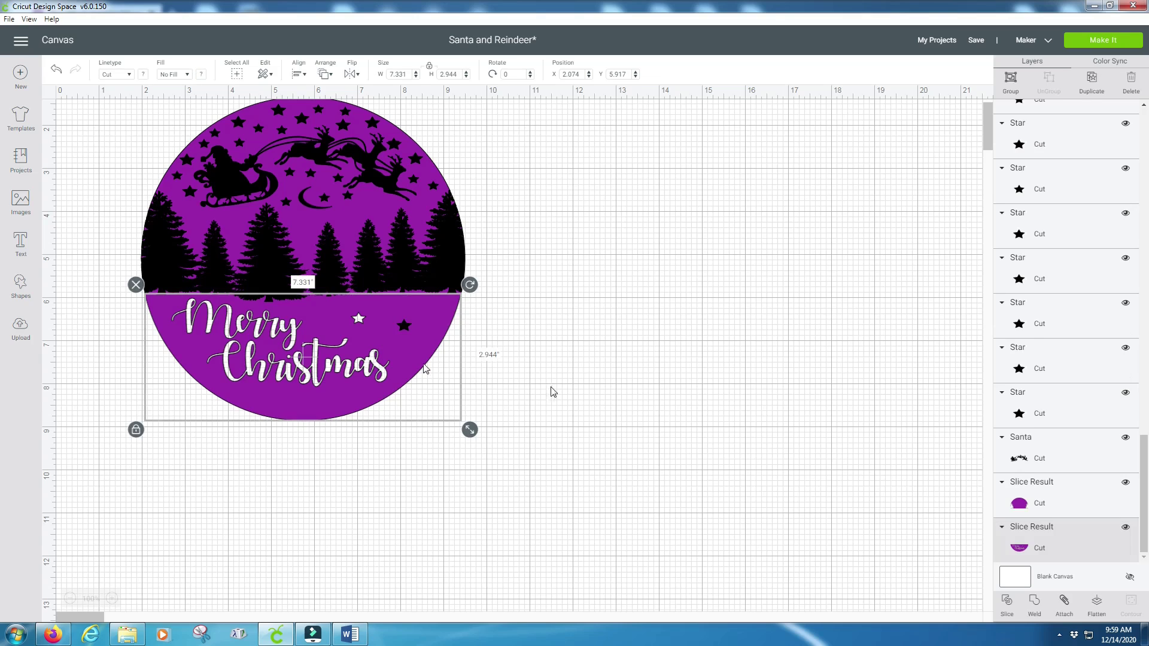
{"action": "left_click", "coordinate": [1008, 606]}
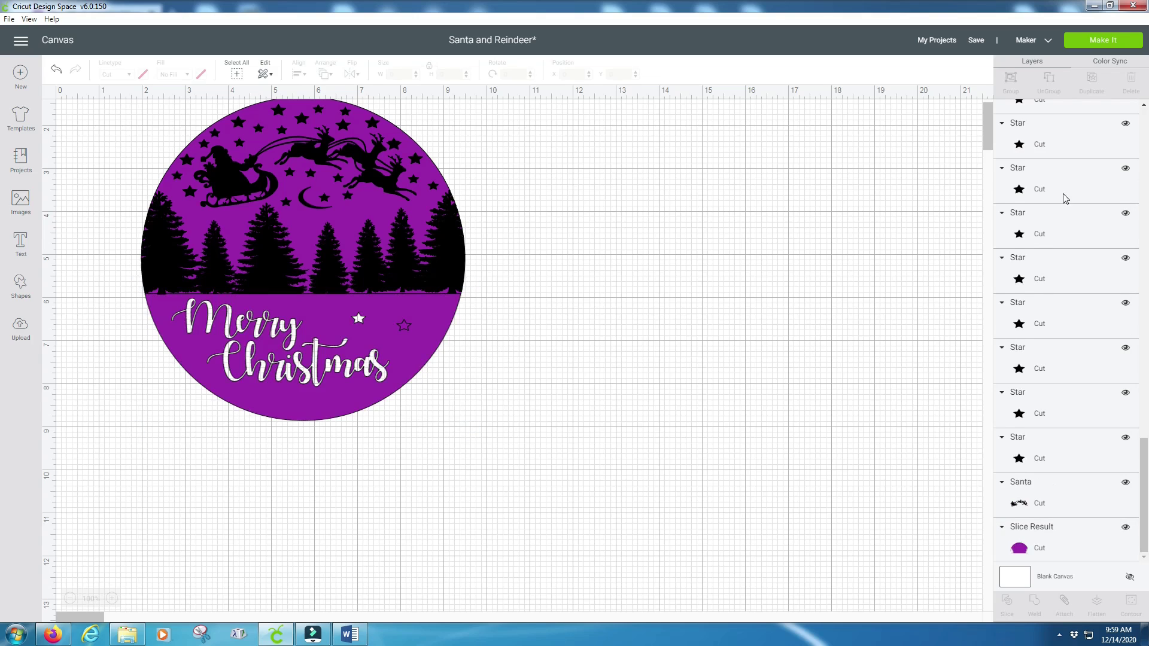
Delete the leftover purple and black star pieces from the second star's slice
{"action": "scroll", "coordinate": [1065, 199], "scroll_direction": "up", "scroll_amount": 10}
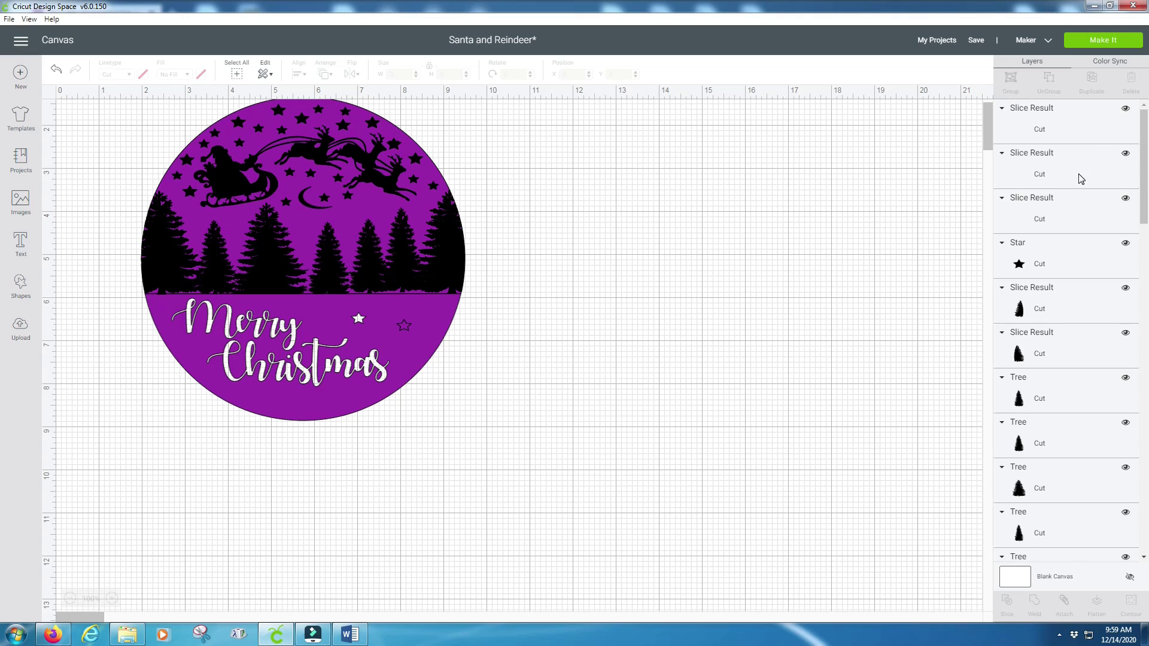
{"action": "left_click", "coordinate": [1056, 178]}
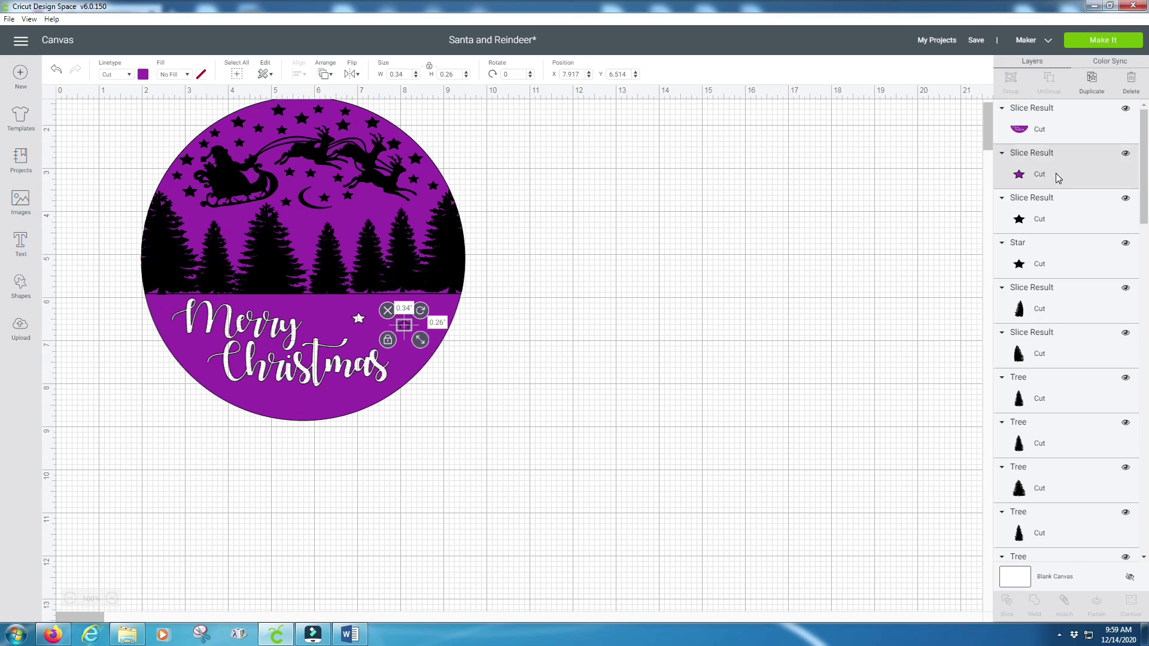
{"action": "left_click", "coordinate": [1055, 175]}
{"action": "left_click", "coordinate": [1053, 176]}
{"action": "key", "text": "Delete"}
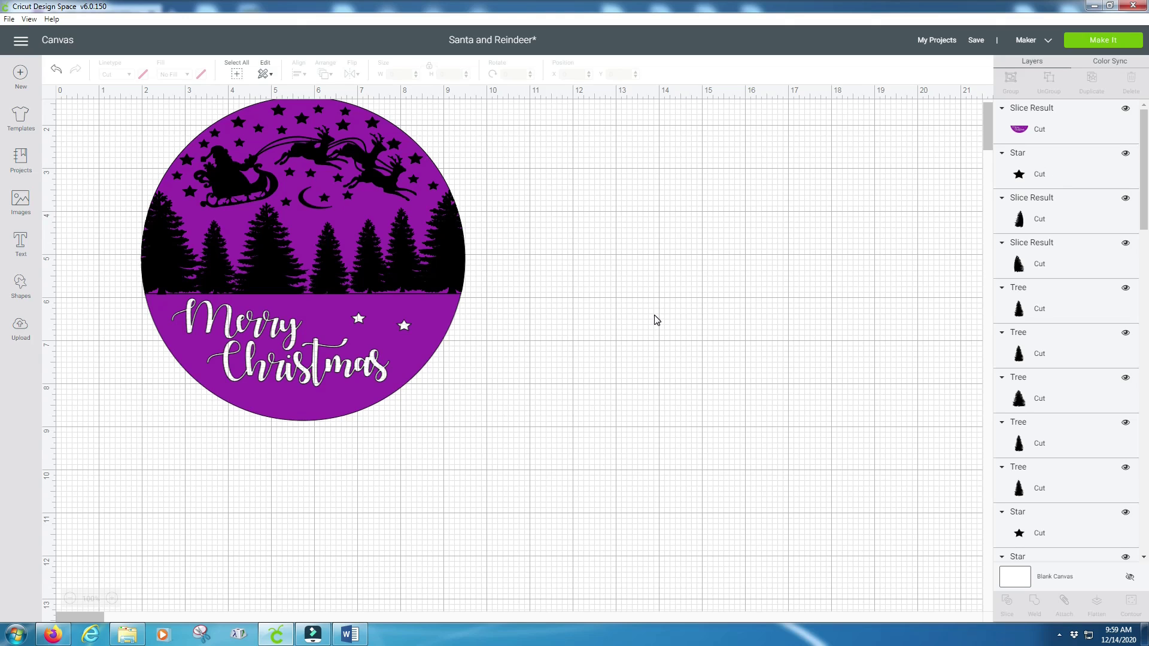
Preview how the project's pieces are laid out on the cutting mats and return to the canvas
{"action": "scroll", "coordinate": [656, 320], "scroll_direction": "up", "scroll_amount": 2}
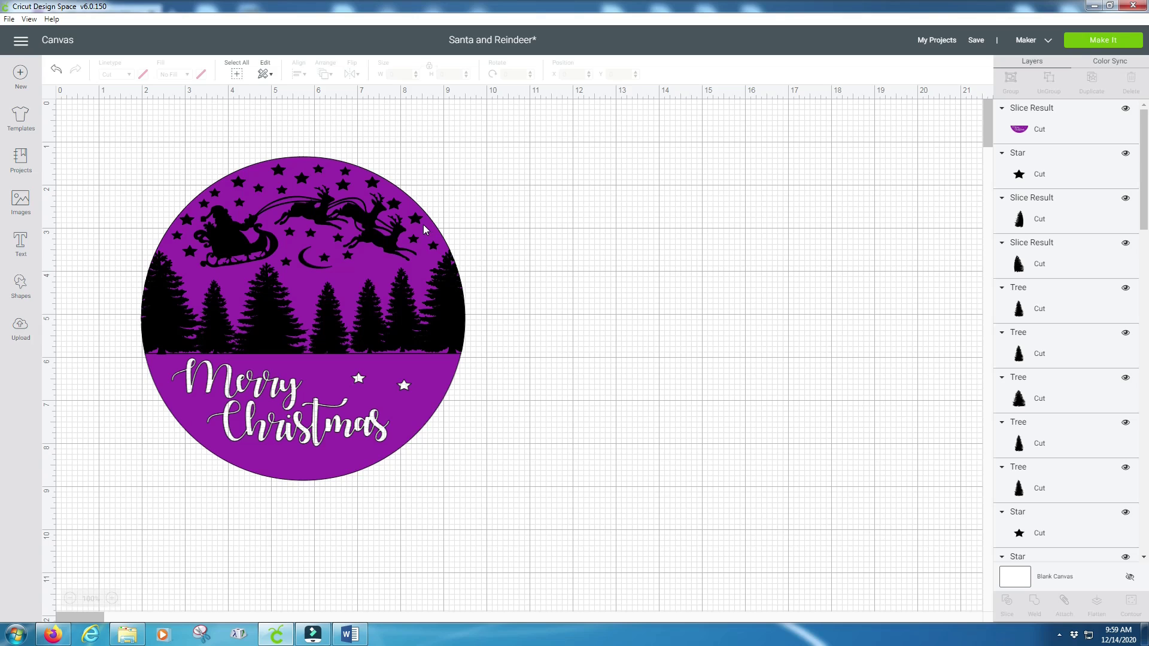
{"action": "left_click", "coordinate": [1080, 42]}
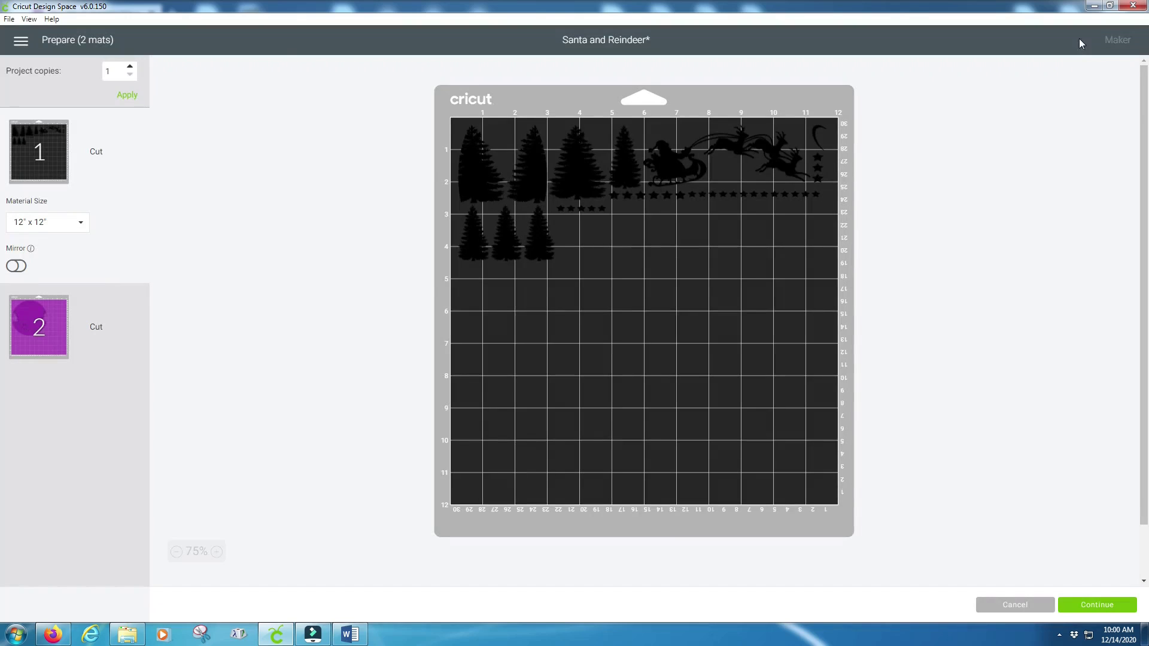
{"action": "left_click", "coordinate": [1005, 606]}
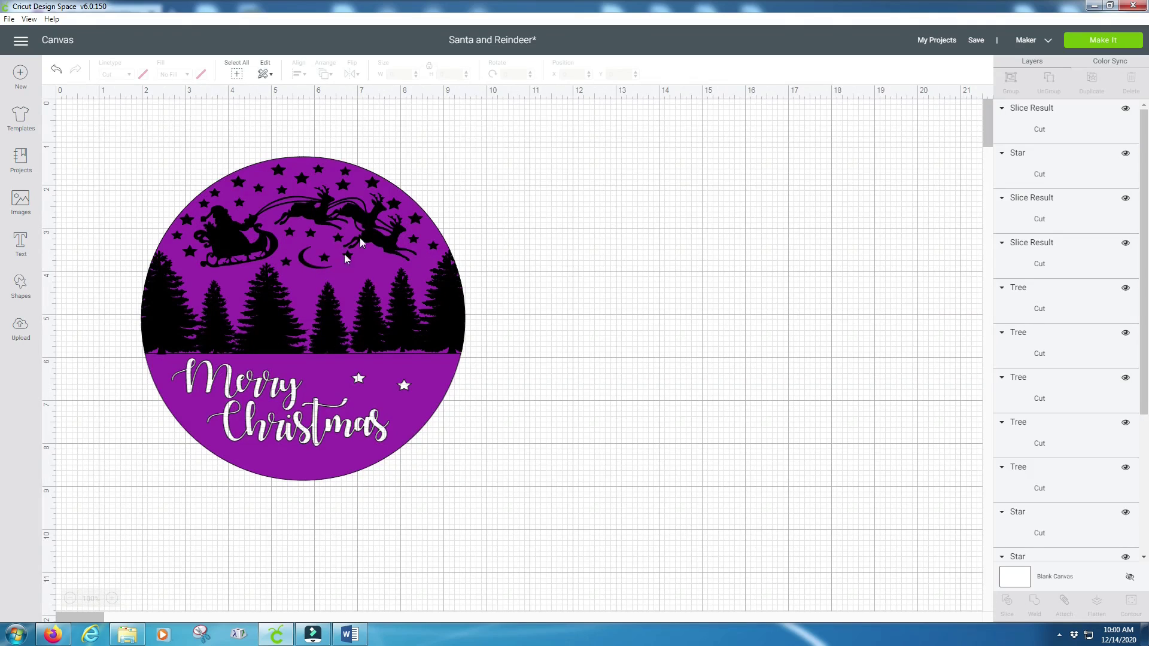
Delete the upper purple circle piece behind Santa, the stars and the trees
{"action": "left_click", "coordinate": [362, 274]}
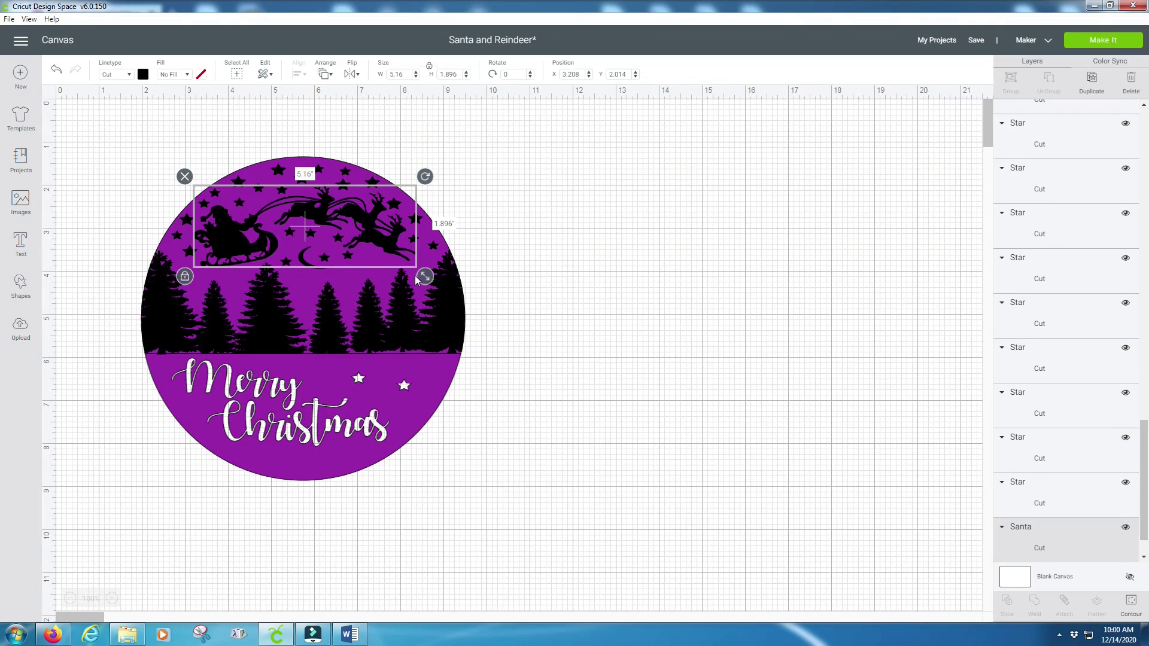
{"action": "left_click", "coordinate": [429, 258]}
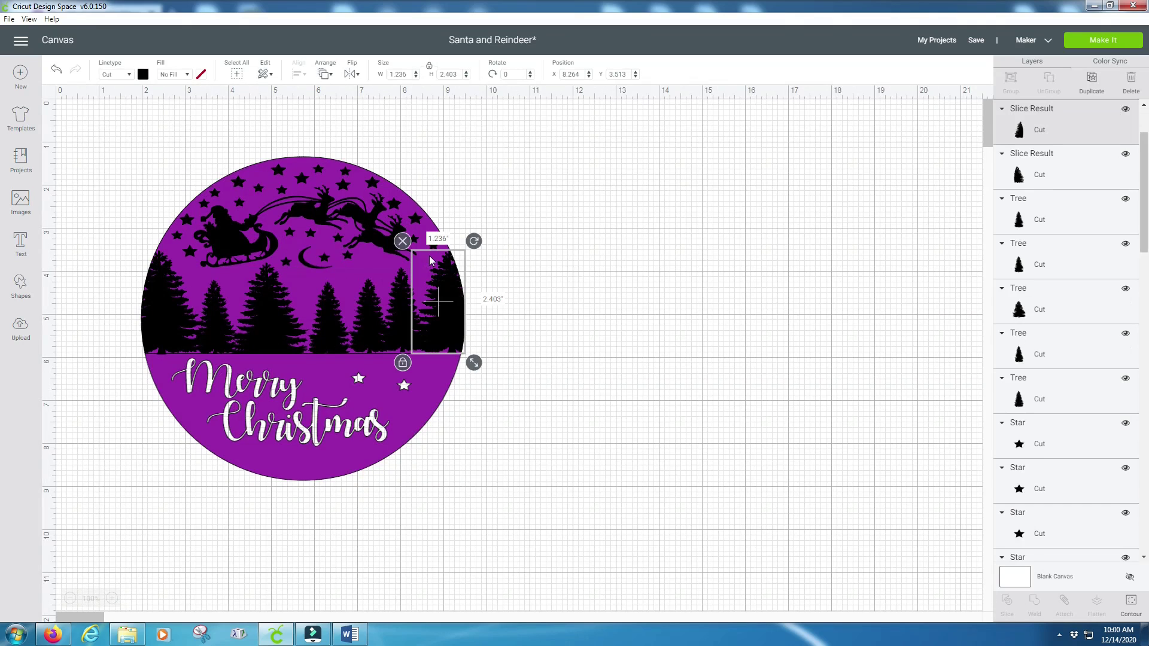
{"action": "left_click", "coordinate": [192, 279]}
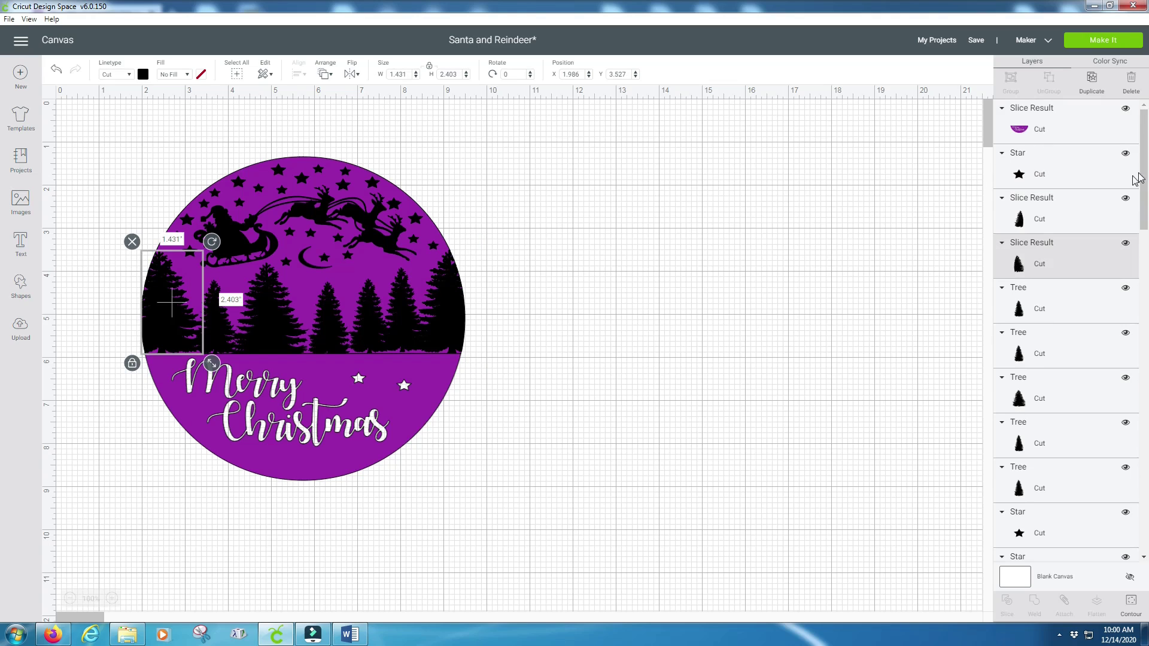
{"action": "scroll", "coordinate": [1140, 245], "scroll_direction": "down", "scroll_amount": 6}
{"action": "left_click", "coordinate": [1038, 548]}
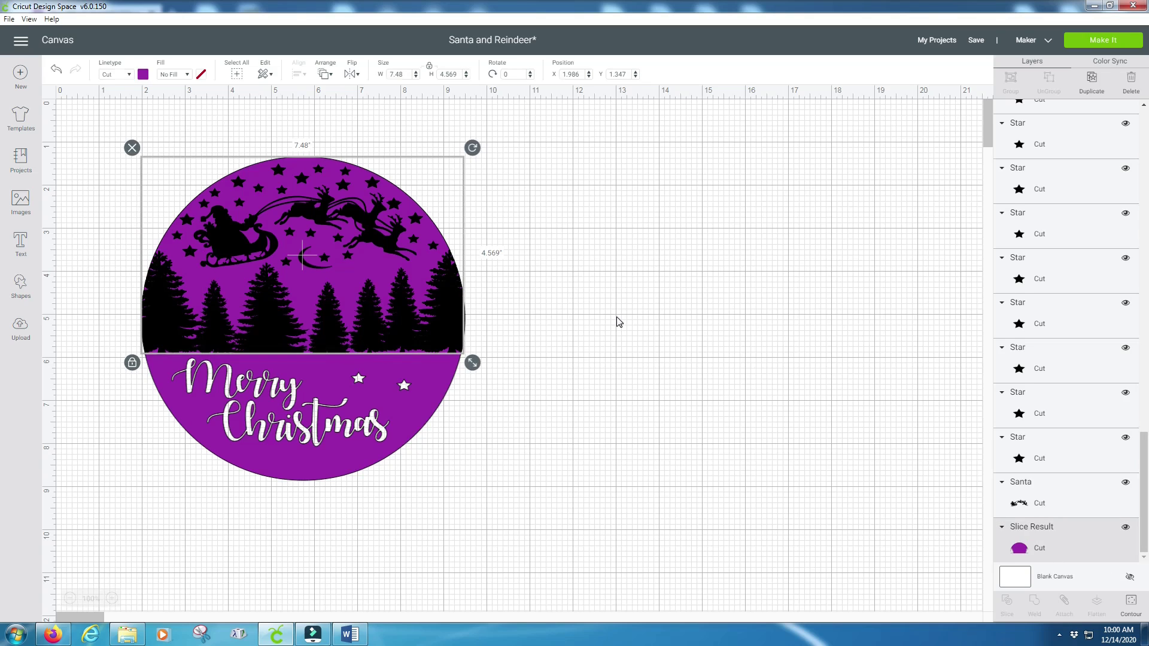
{"action": "key", "text": "Delete"}
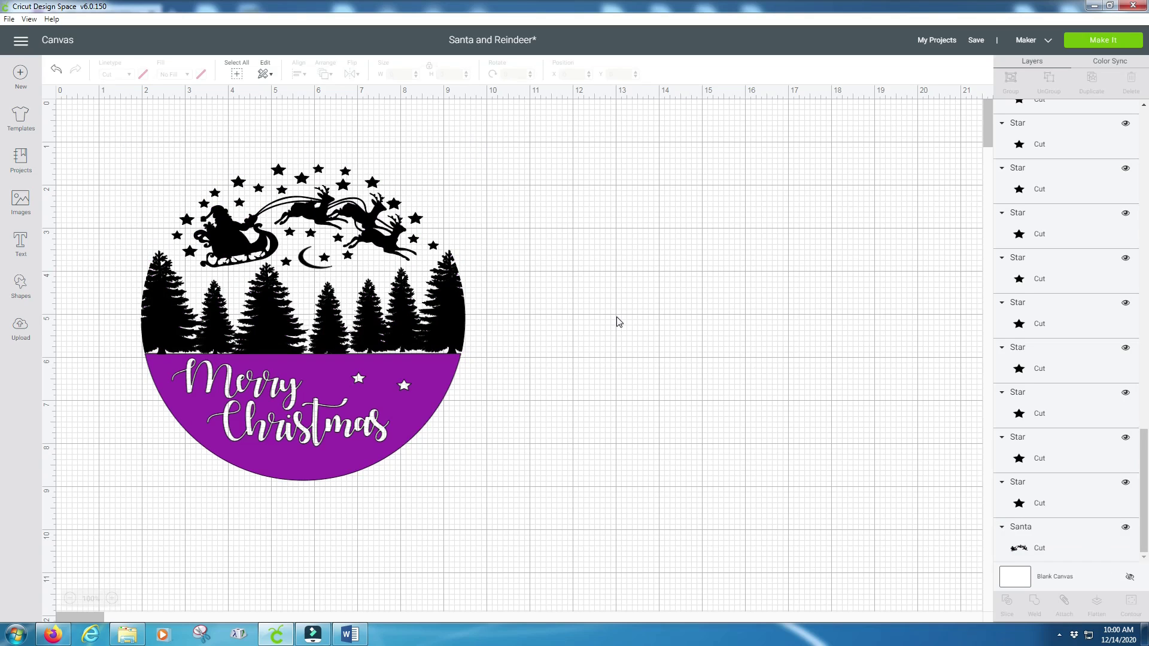
Change the lower "Merry Christmas" piece's material color from purple to the project's black
{"action": "left_click", "coordinate": [410, 427]}
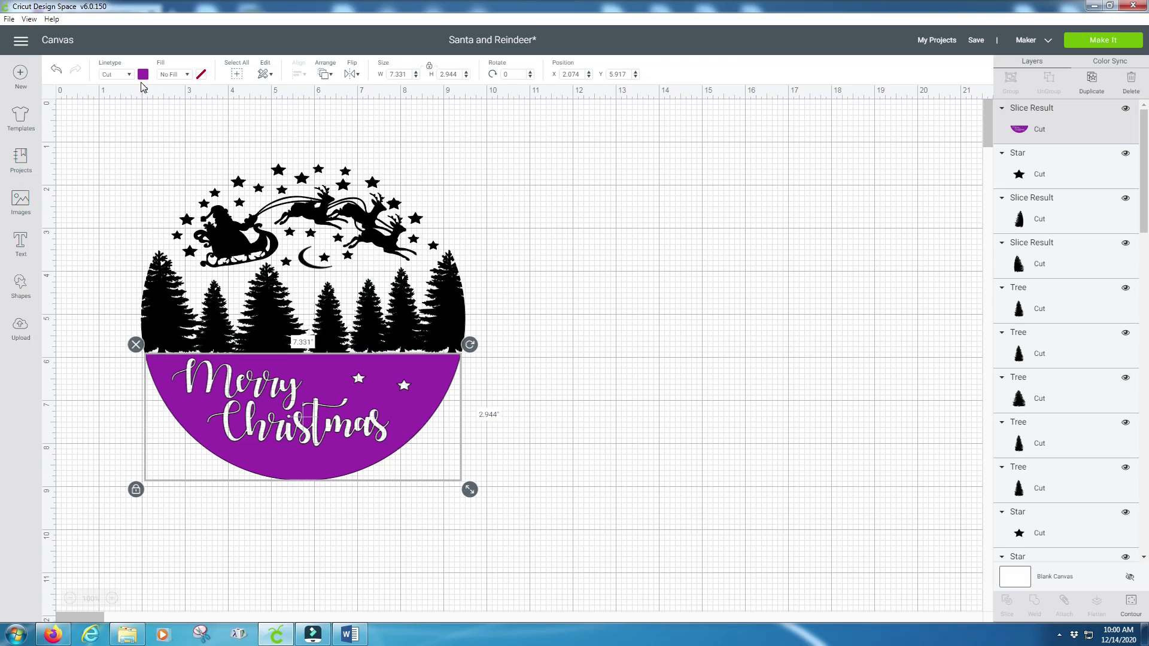
{"action": "left_click", "coordinate": [143, 75]}
{"action": "left_click", "coordinate": [172, 128]}
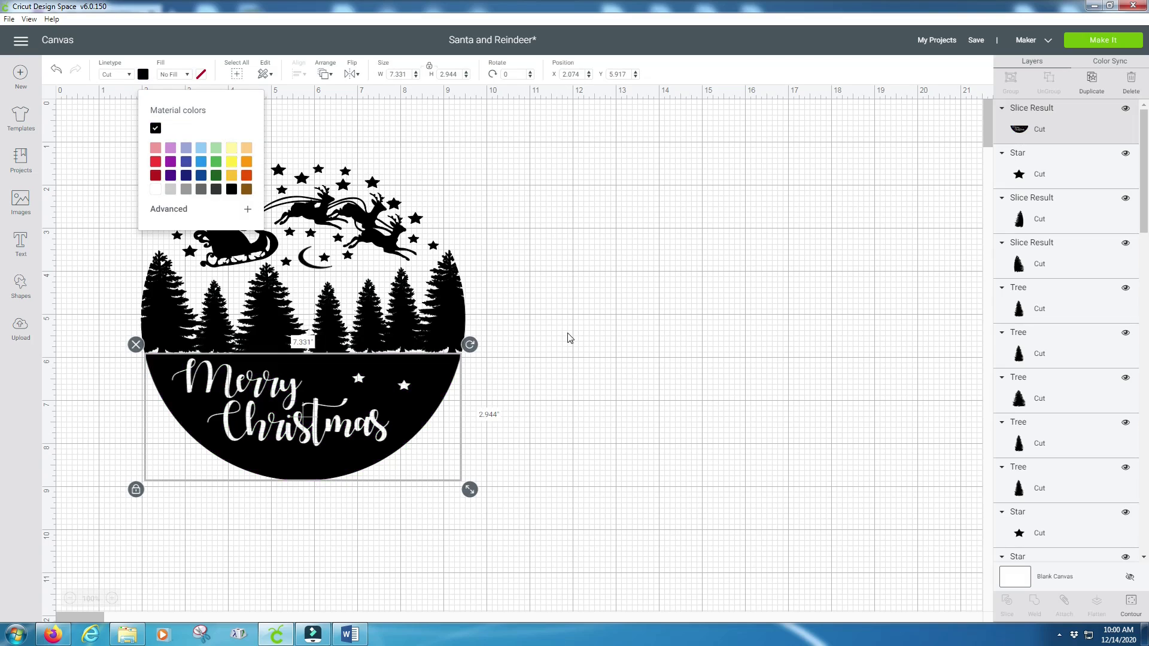
{"action": "left_click", "coordinate": [579, 338]}
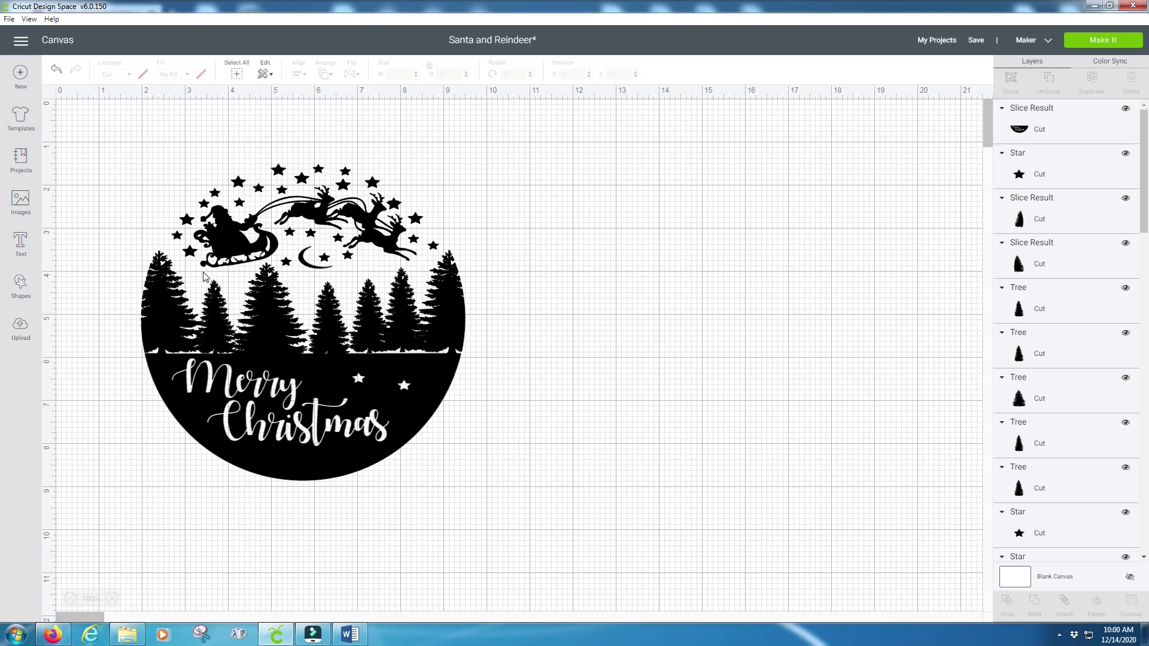
{"action": "left_click", "coordinate": [400, 324]}
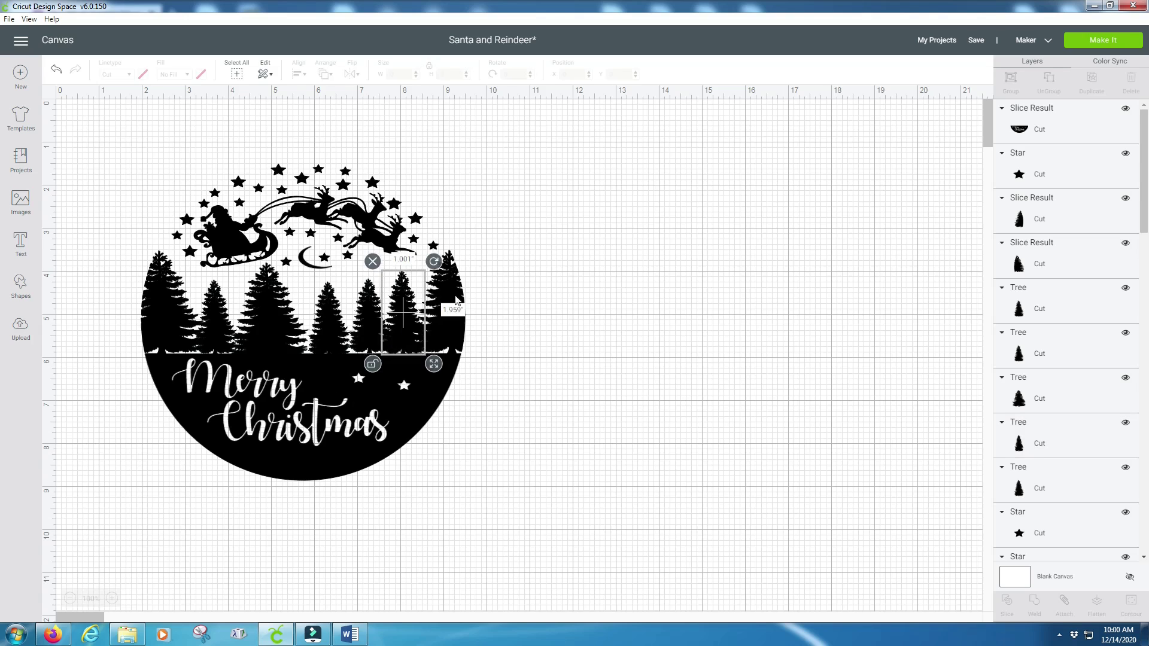
{"action": "left_click", "coordinate": [348, 256]}
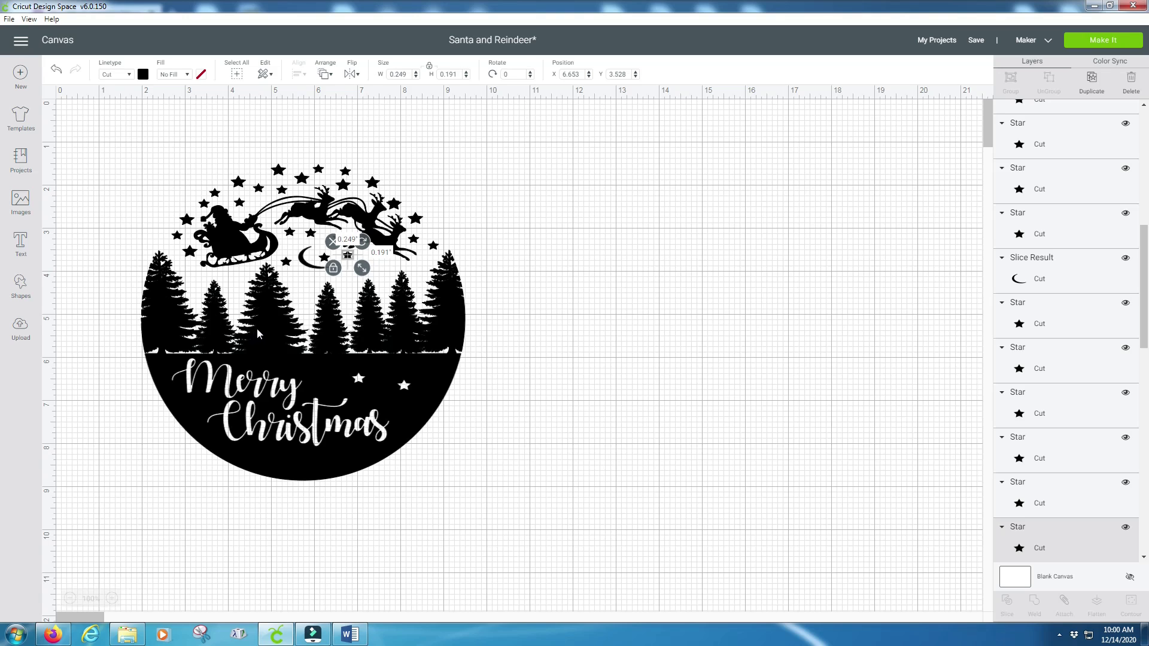
Weld all the scene's pieces, including the trees, stars, moon, Santa and lower "Merry Christmas" piece, into a single shape
{"action": "left_click", "coordinate": [371, 322]}
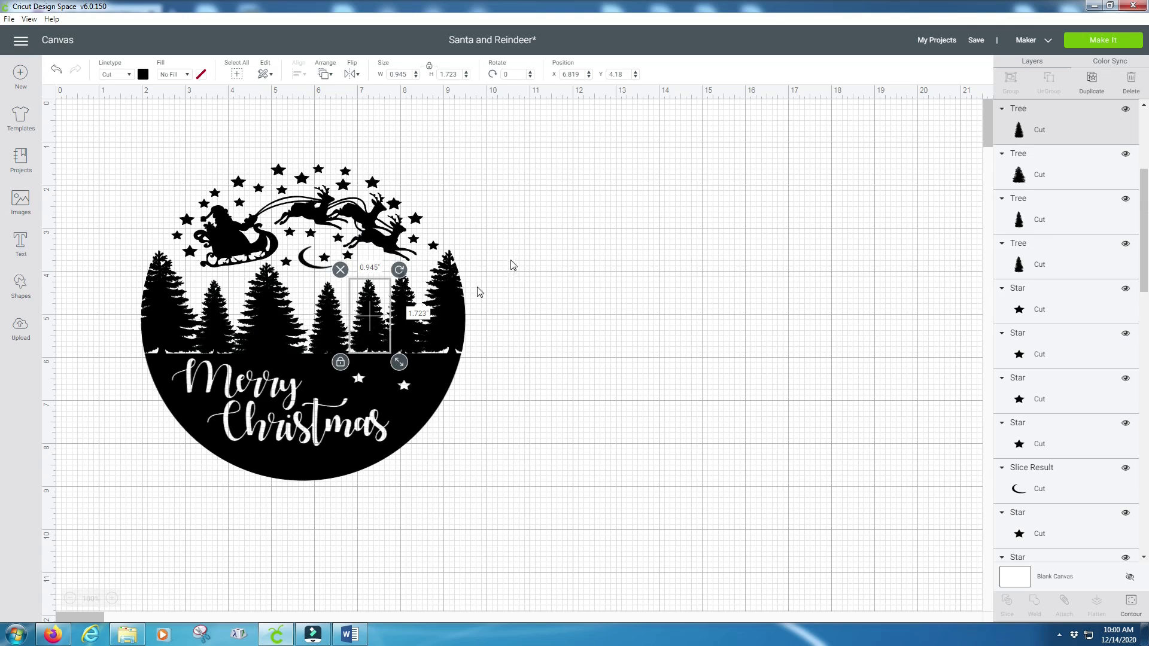
{"action": "left_click", "coordinate": [237, 75]}
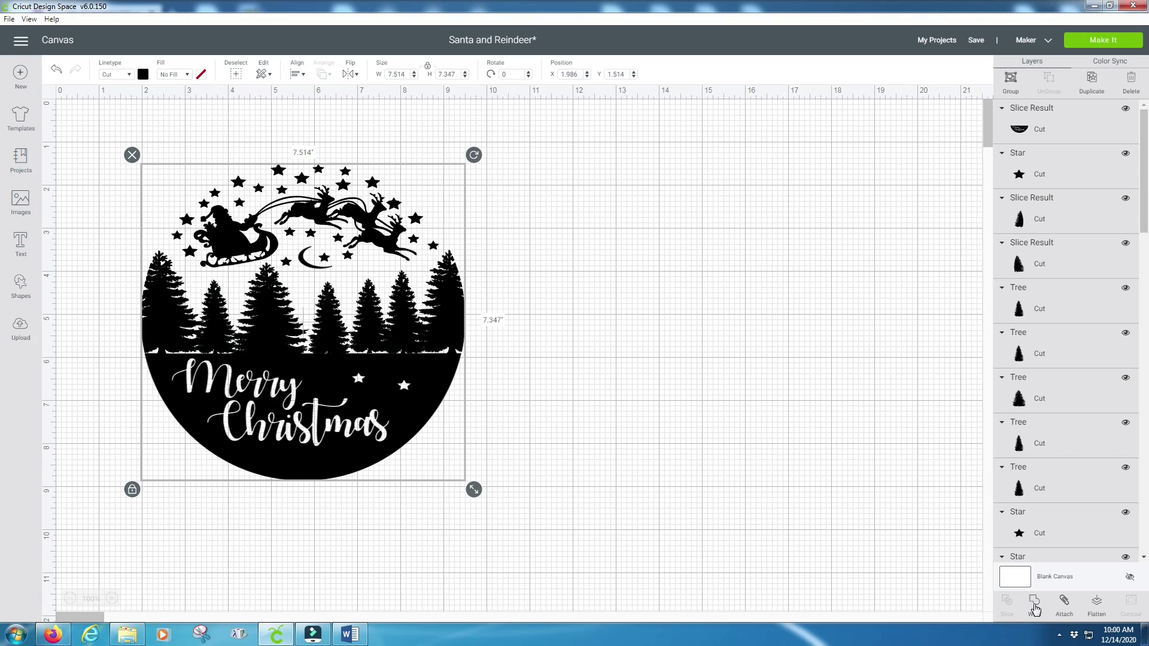
{"action": "left_click", "coordinate": [1034, 605]}
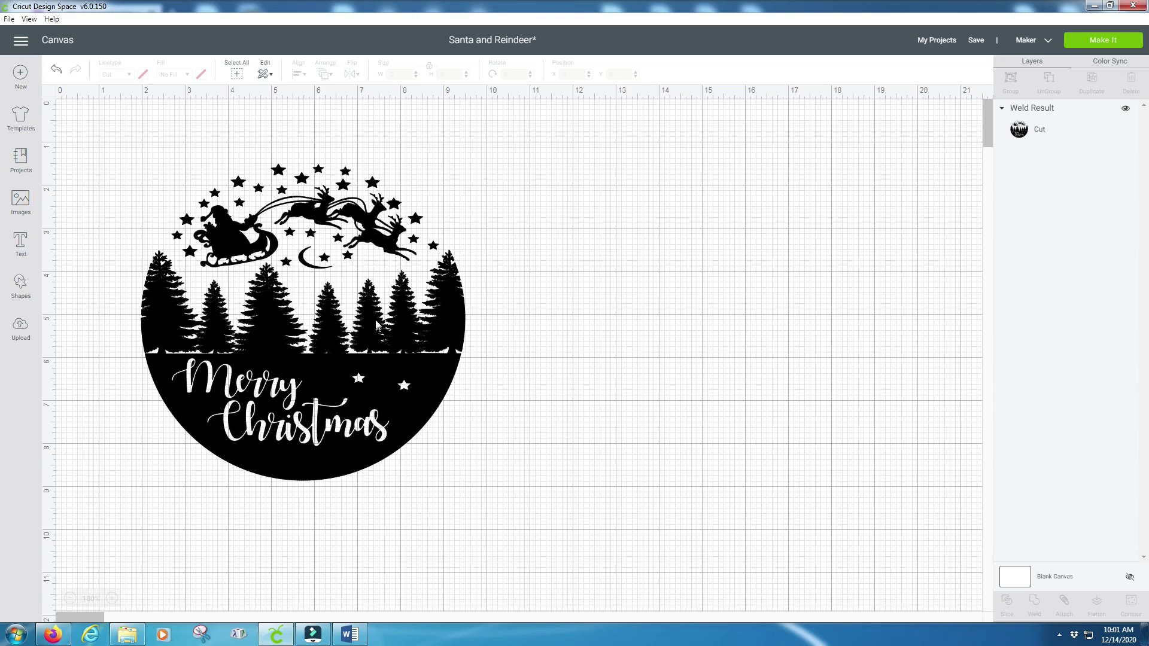
Shrink the welded scene proportionally to about 4.3 by 4.2 inches near the canvas origin and prepare the project's cutting mat
{"action": "left_click", "coordinate": [391, 334]}
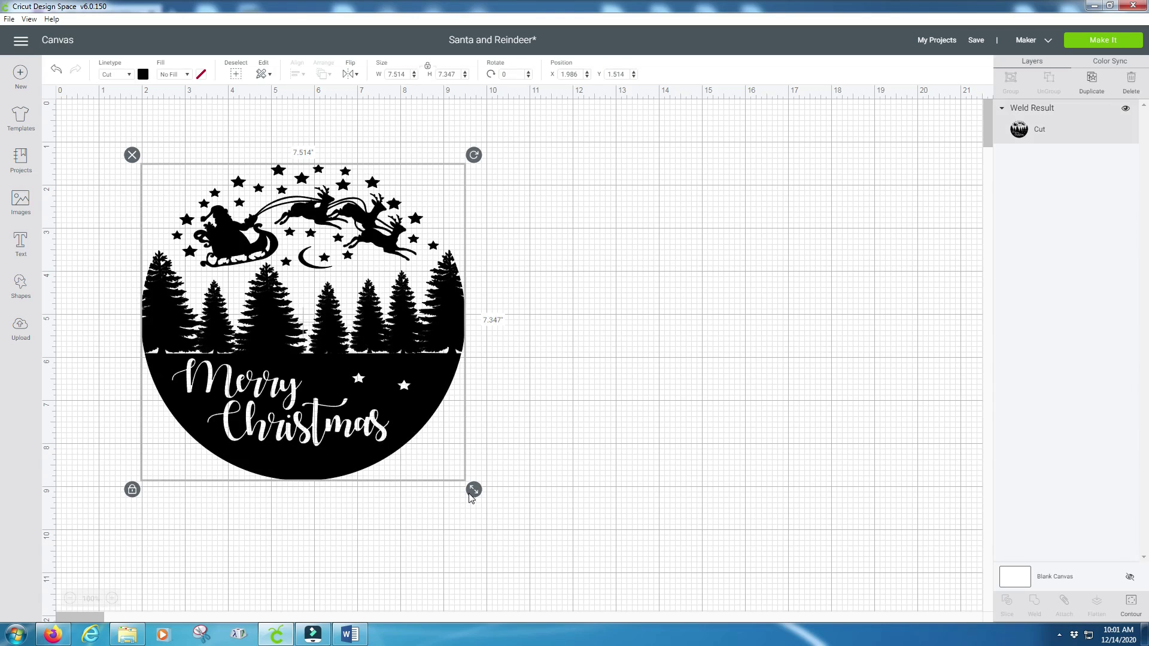
{"action": "left_click_drag", "start_coordinate": [473, 491], "coordinate": [195, 238]}
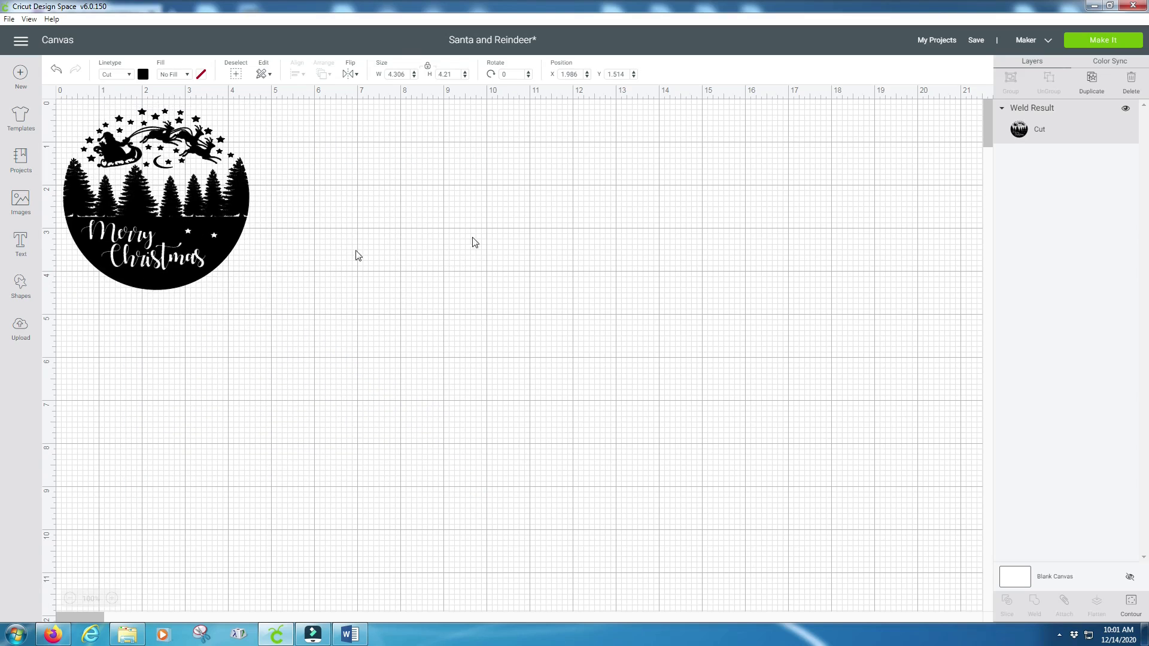
{"action": "left_click", "coordinate": [1106, 39]}
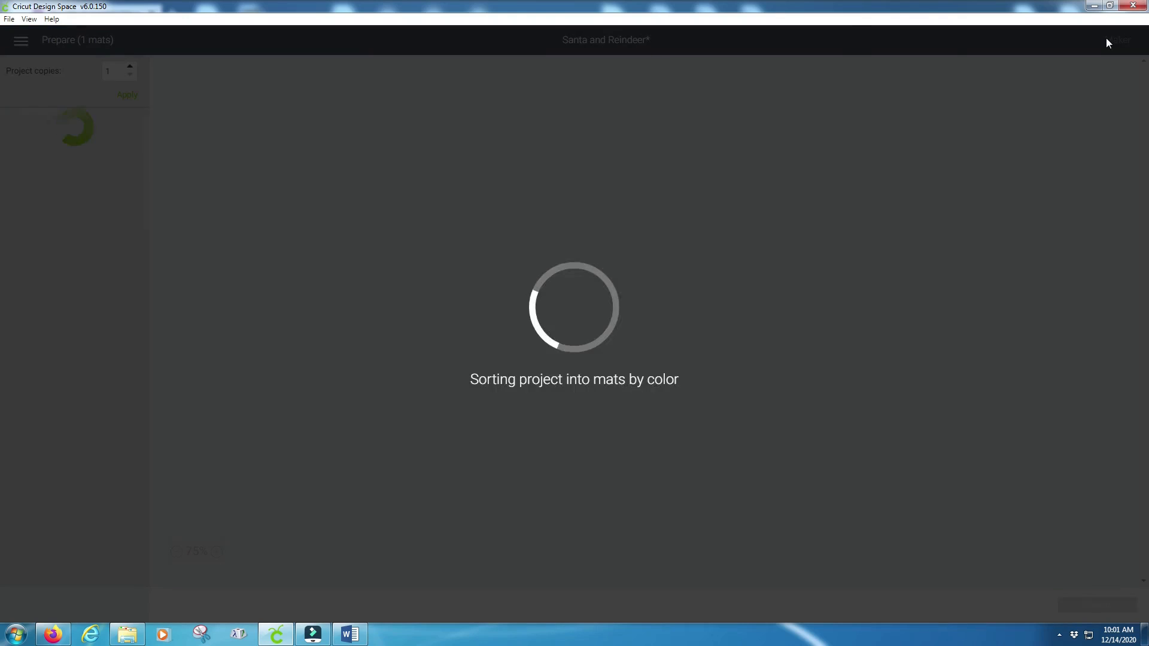